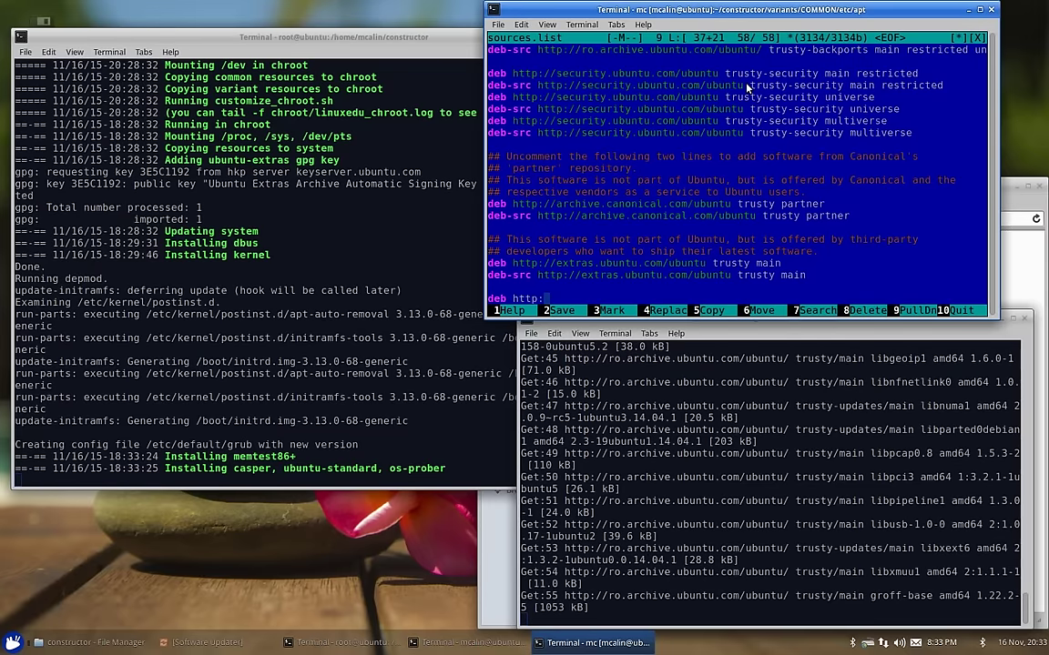
Step: Quit mcedit and discard the unsaved changes to sources.list
key(F10)
key(Right)
key(Return)
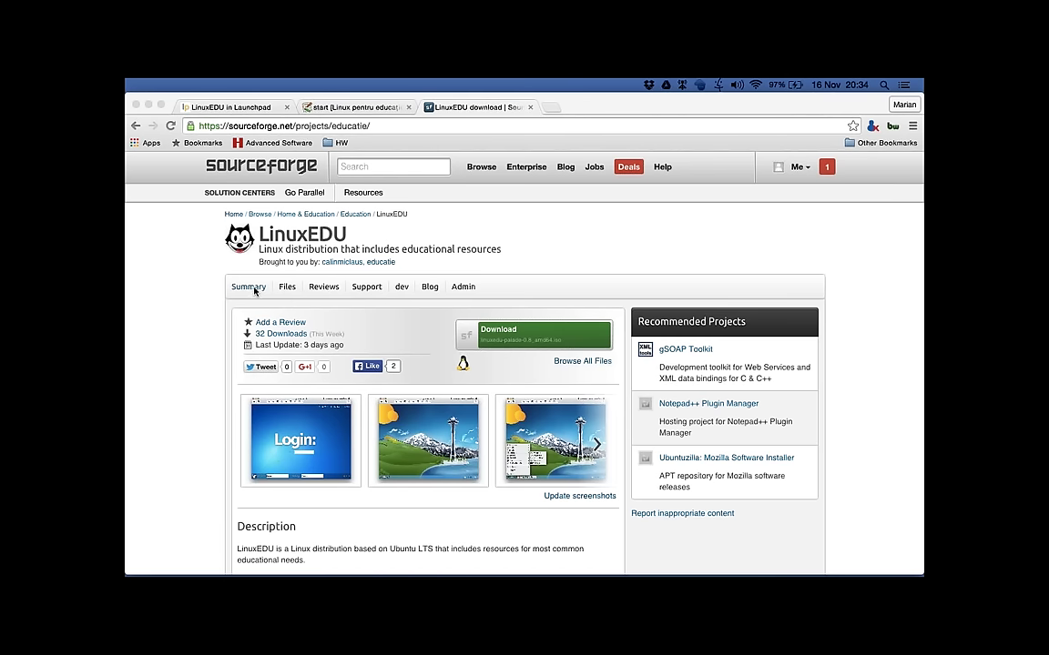
Step: Reload the LinuxEDU summary page, scroll its description, and enlarge the Login screenshot
click(253, 289)
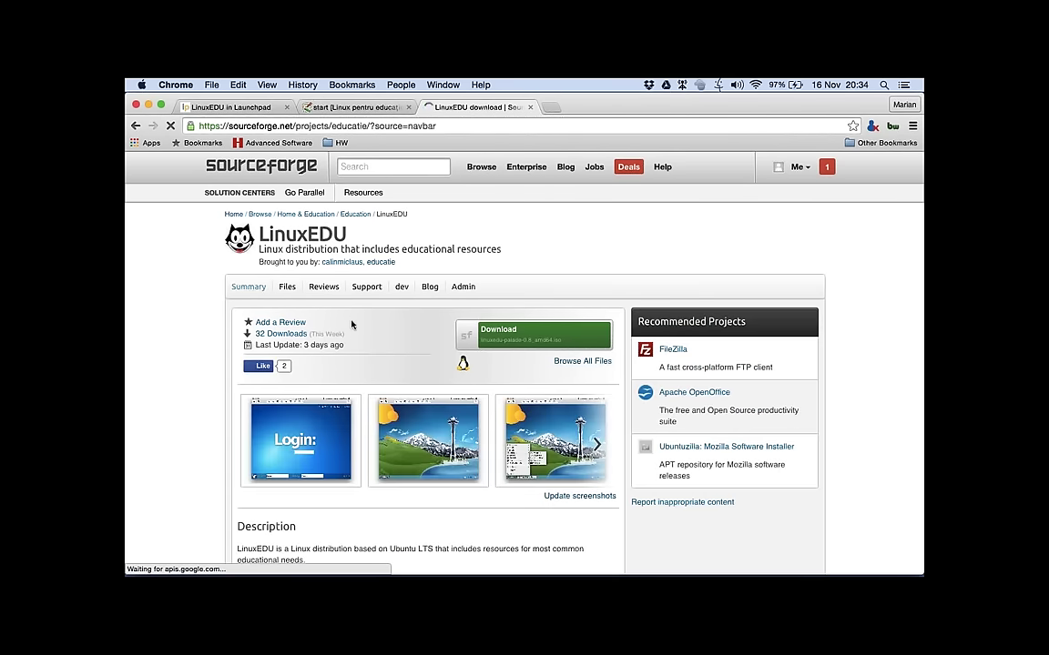
scroll(366, 346, down, 5)
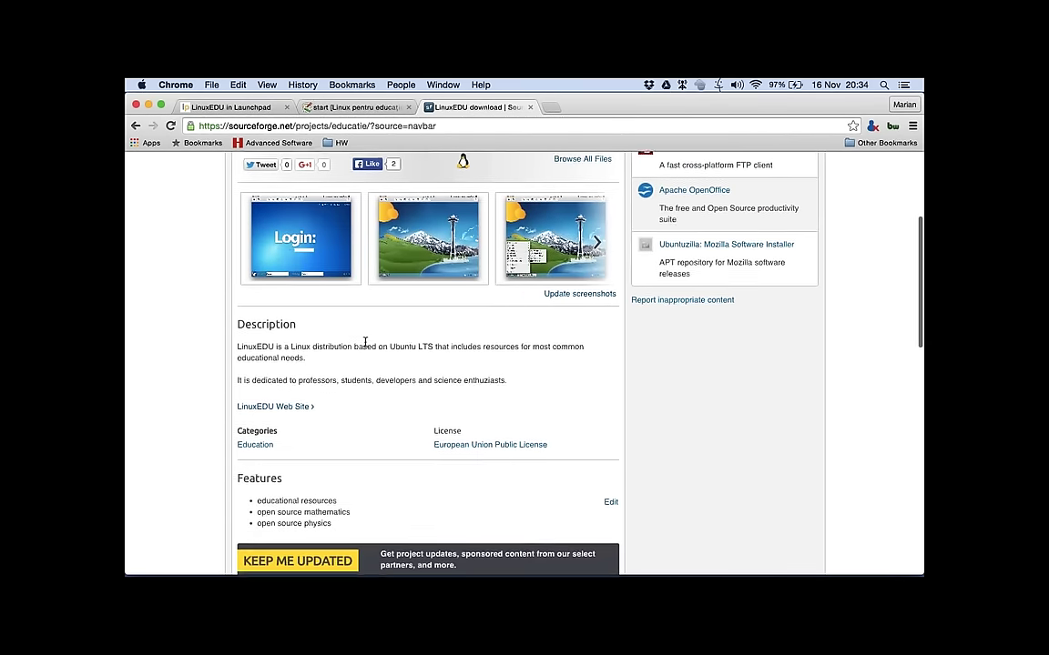
scroll(365, 346, down, 2)
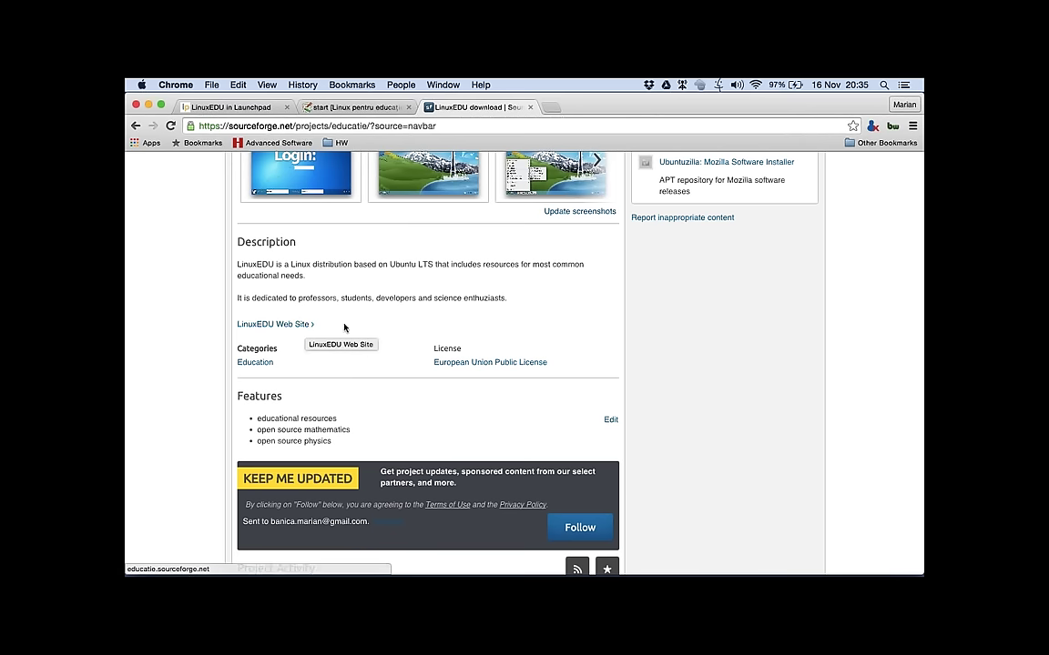
scroll(345, 327, up, 3)
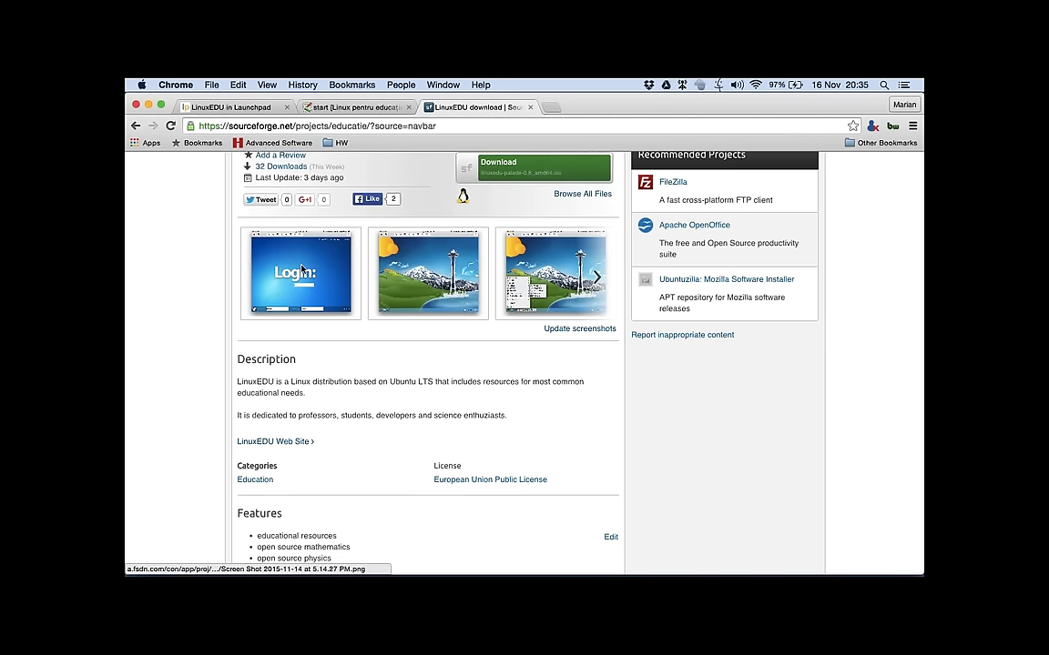
click(309, 293)
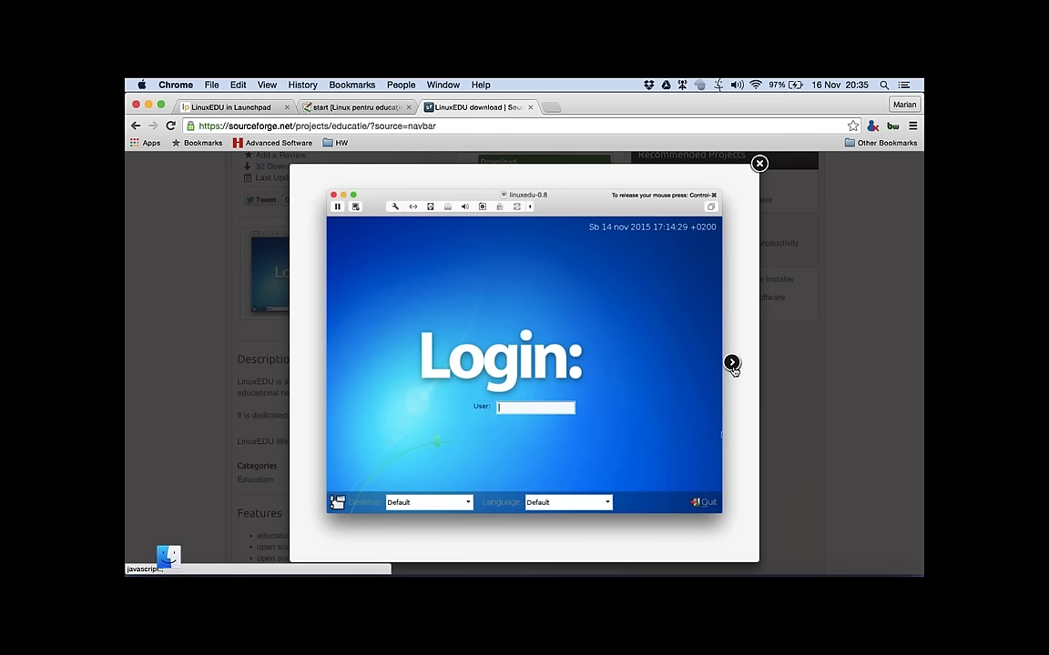
Step: Page through the desktop, Educație menu, applications and root folder screenshots, then close the preview
click(732, 364)
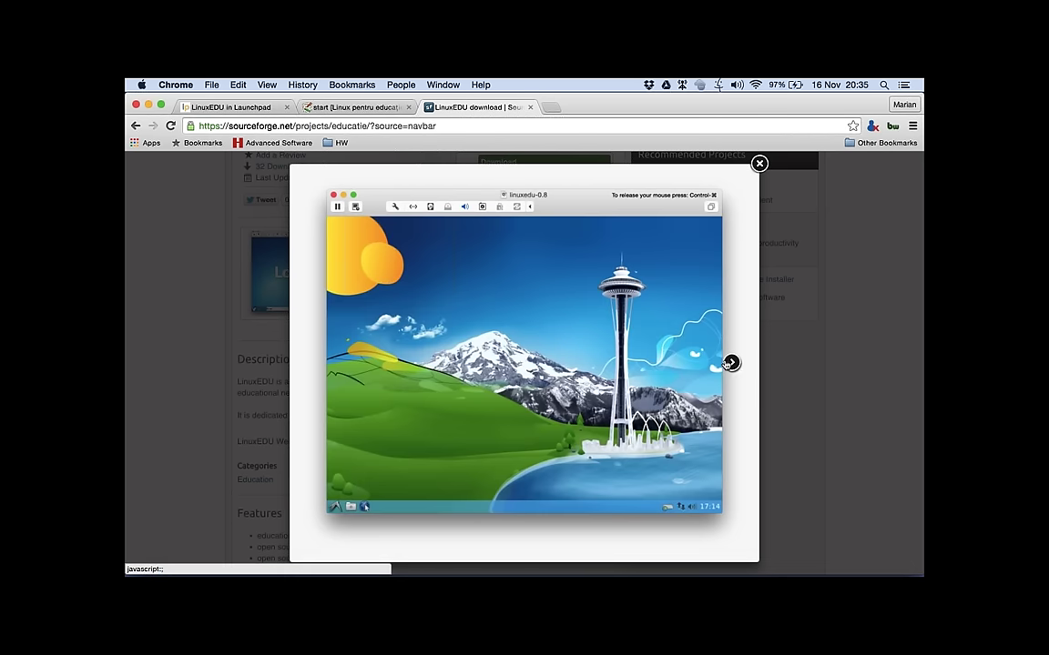
click(731, 364)
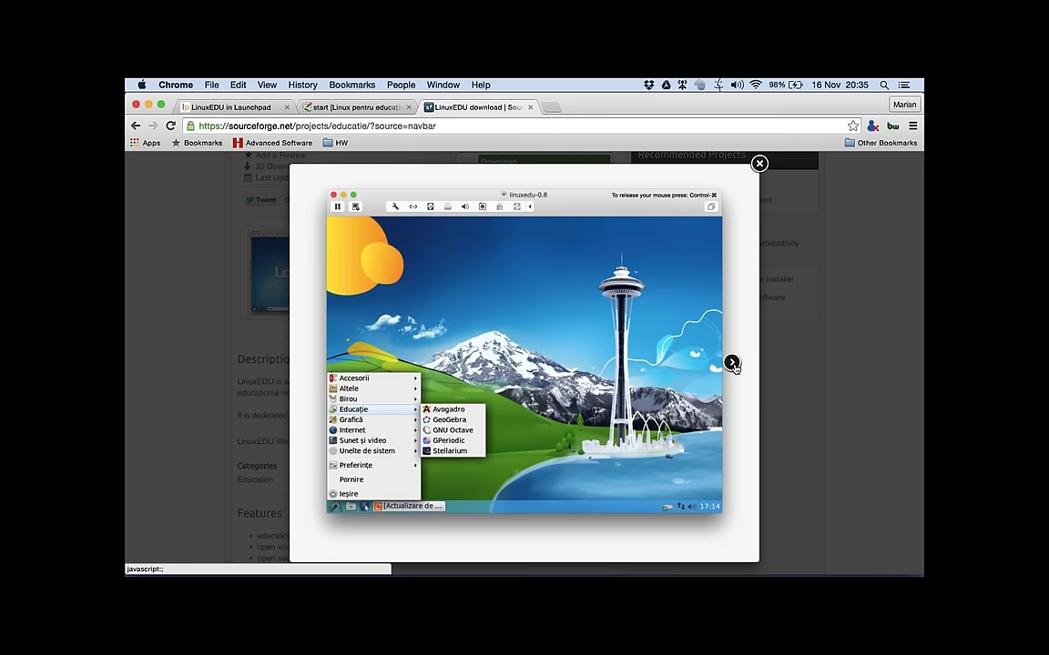
click(732, 364)
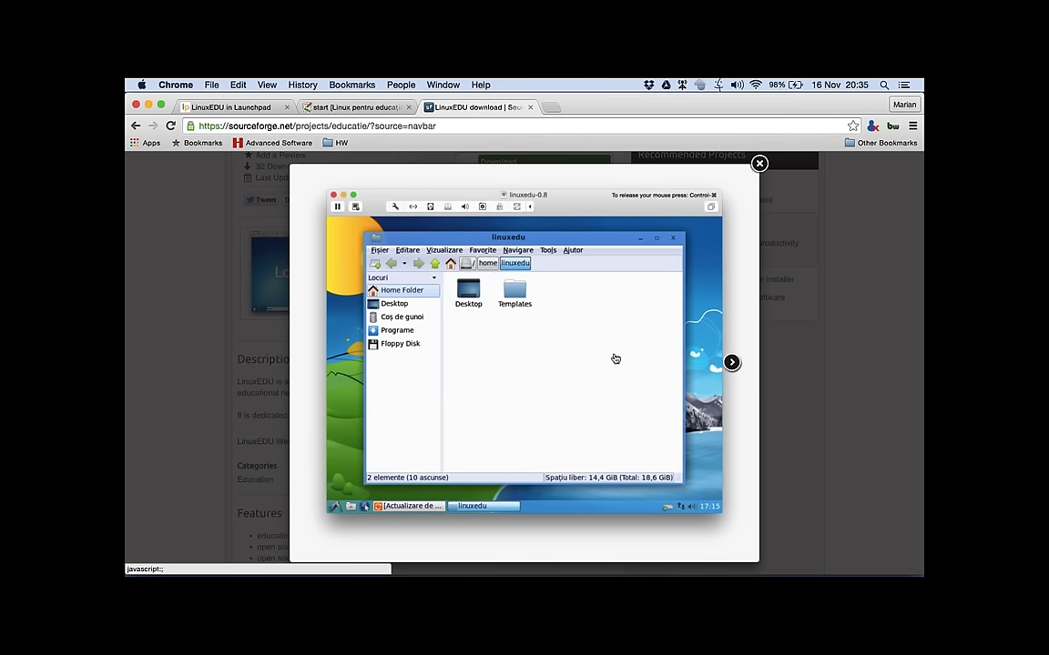
click(731, 363)
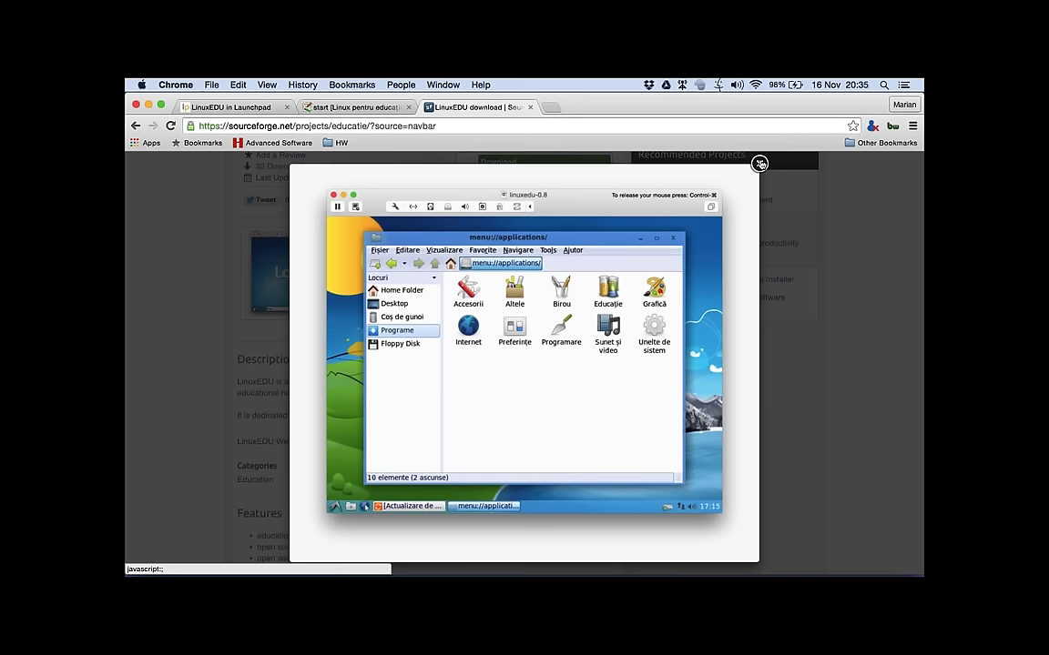
mouse_move(729, 400)
click(731, 364)
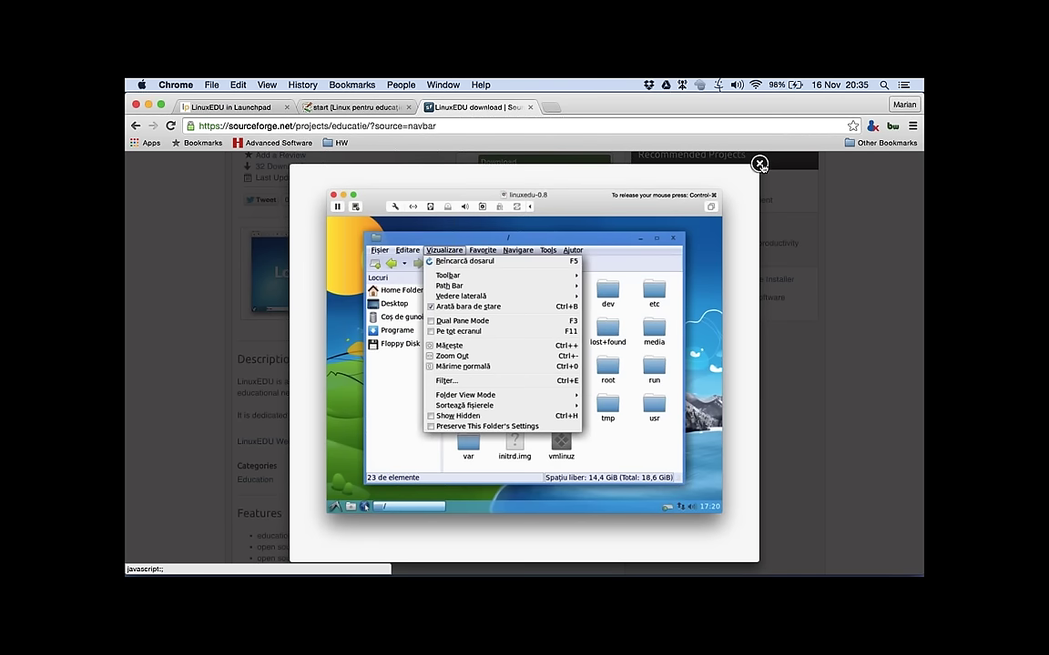
click(760, 164)
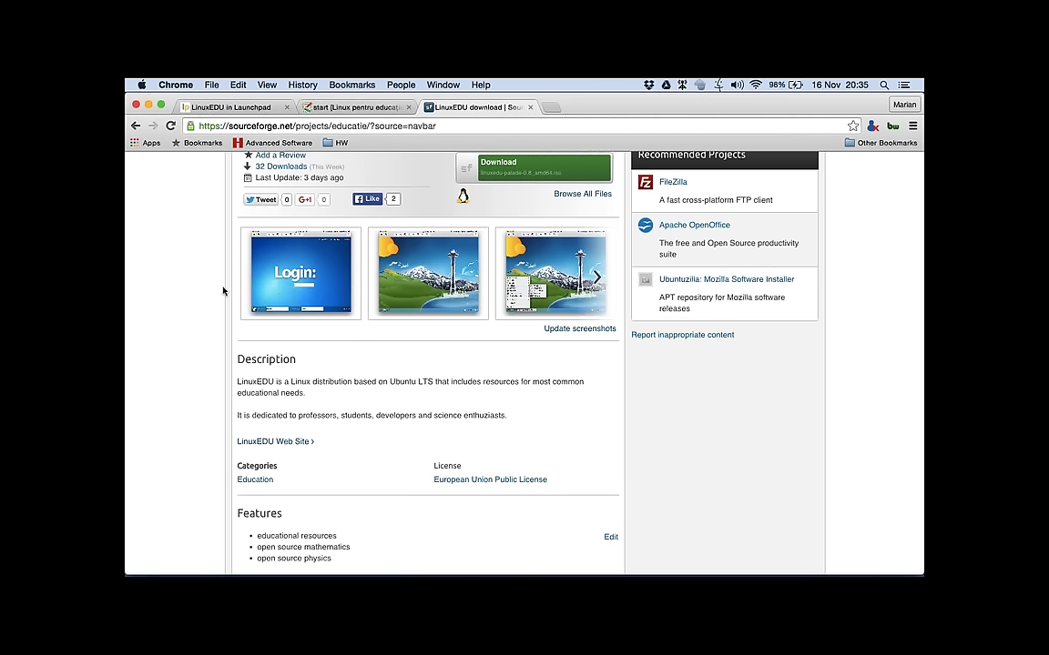
scroll(228, 290, up, 1)
scroll(228, 290, up, 2)
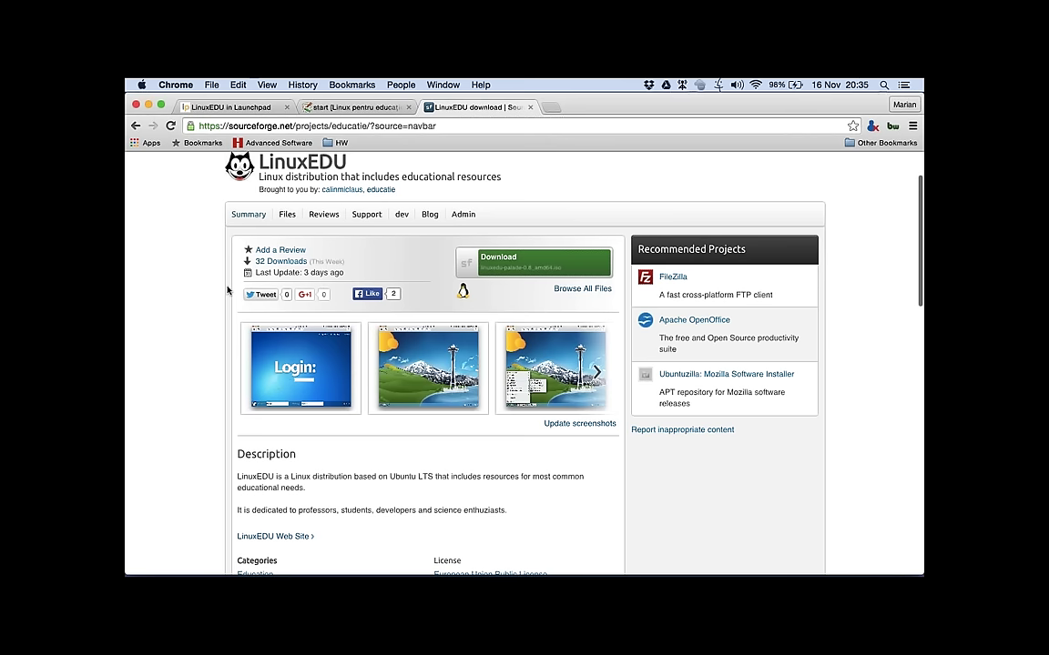
click(288, 220)
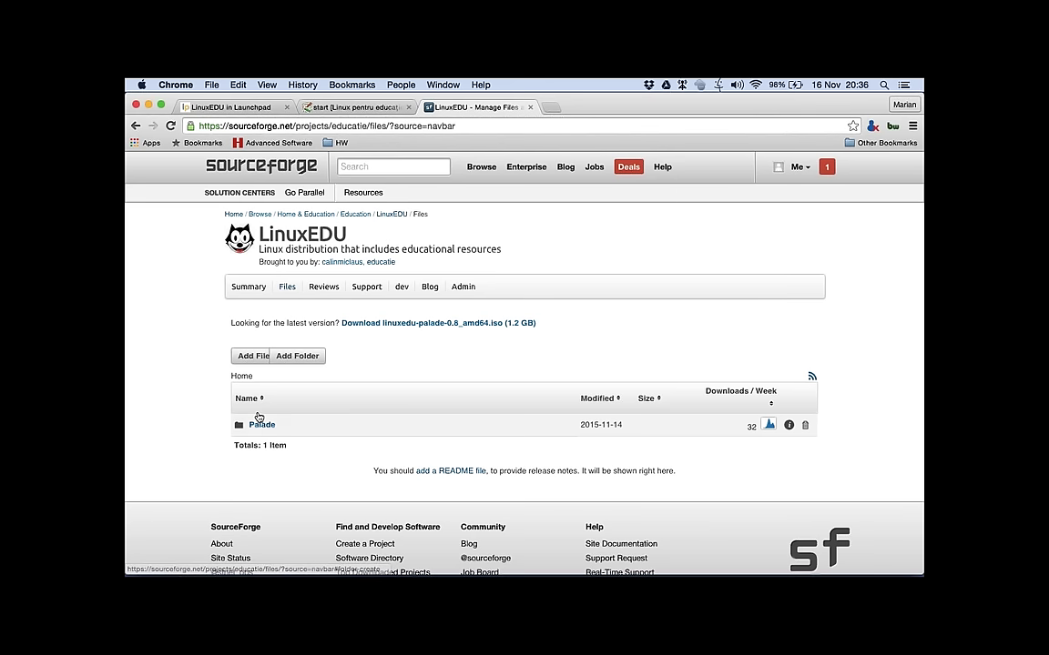
click(267, 428)
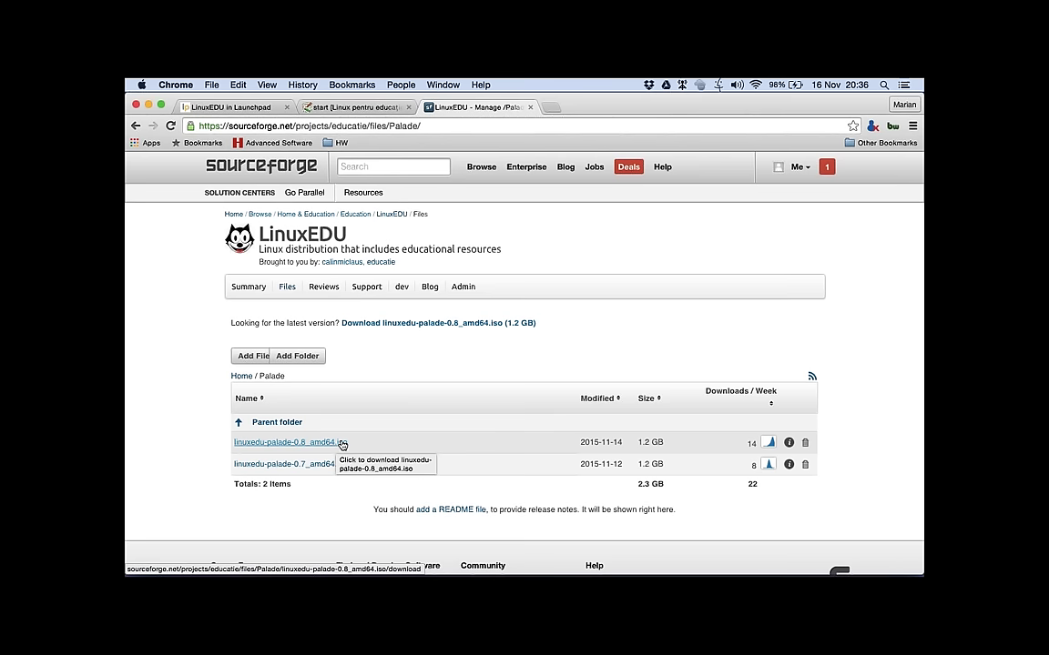
click(343, 444)
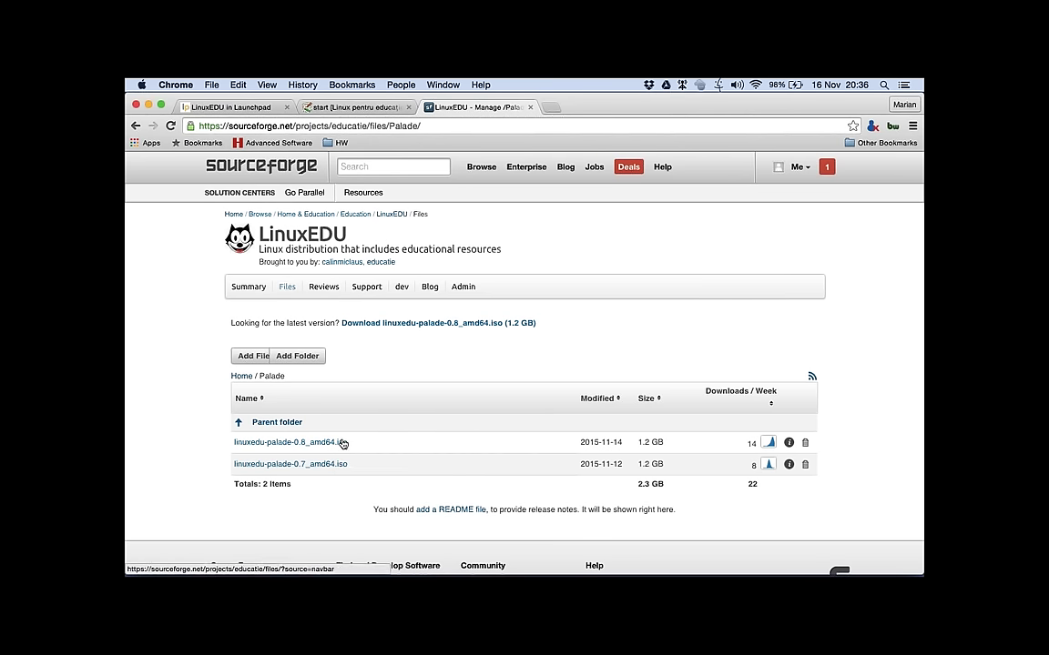
click(286, 289)
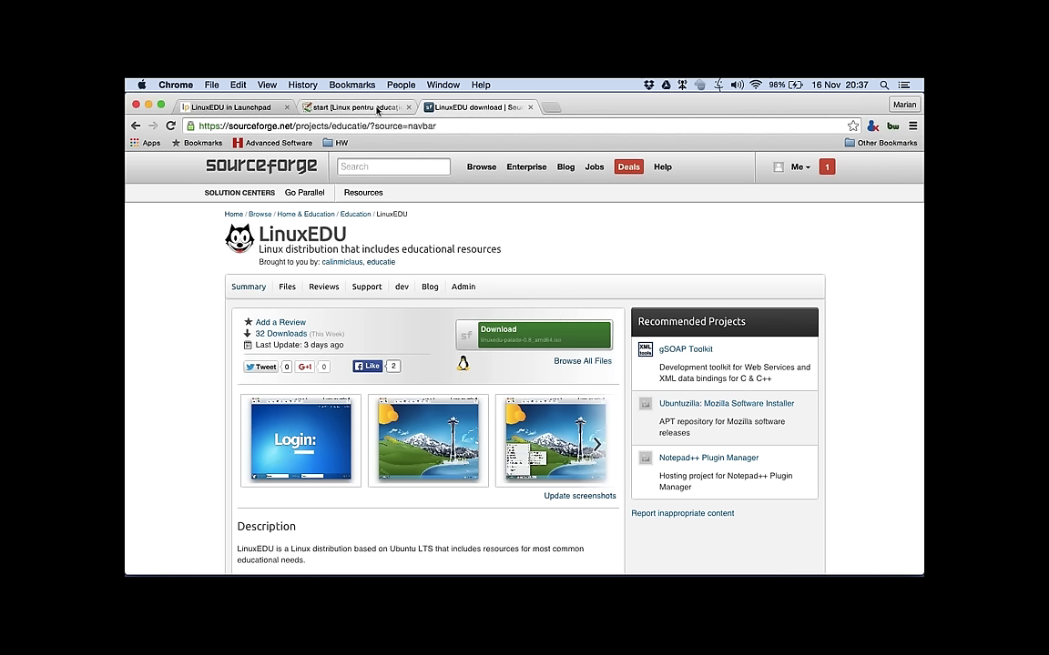
click(377, 111)
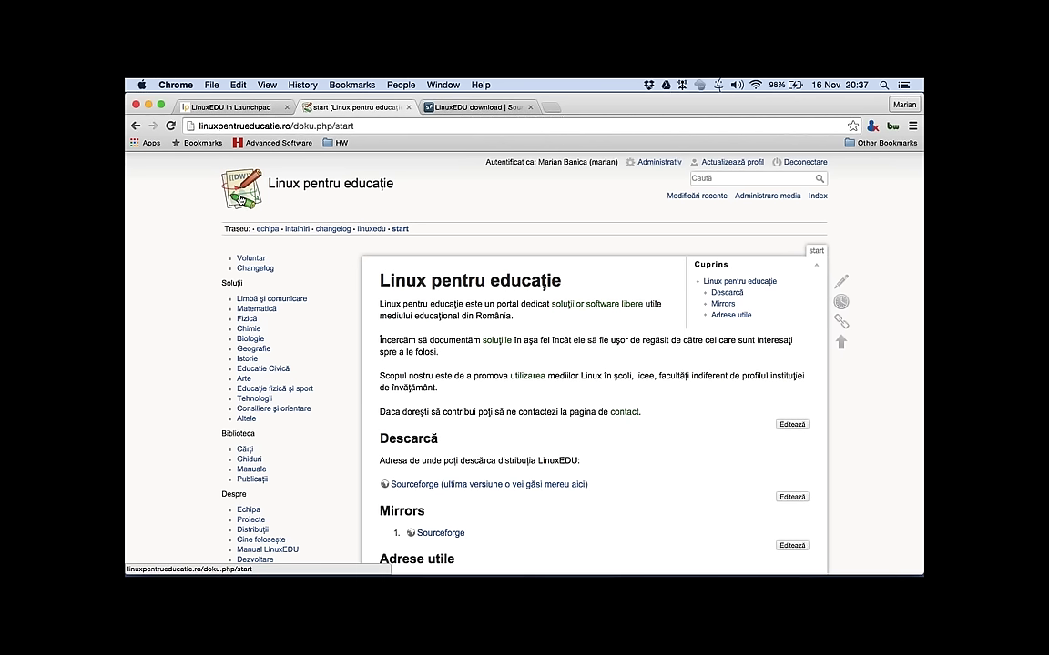
Step: Reload the wiki start page and open Matematică from the sidebar
click(241, 200)
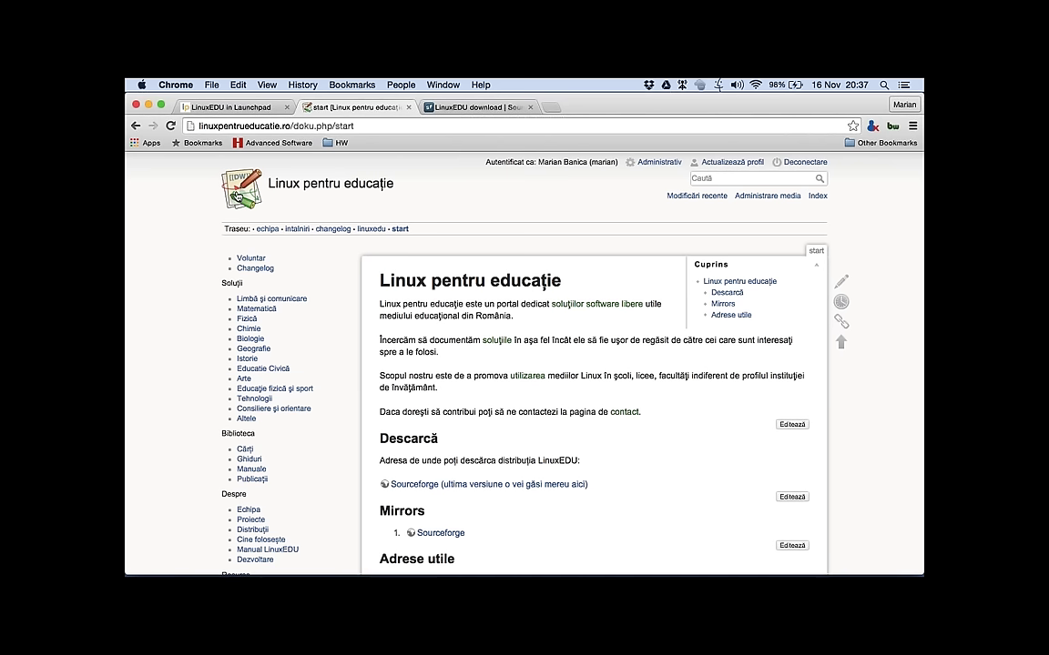
scroll(251, 226, down, 2)
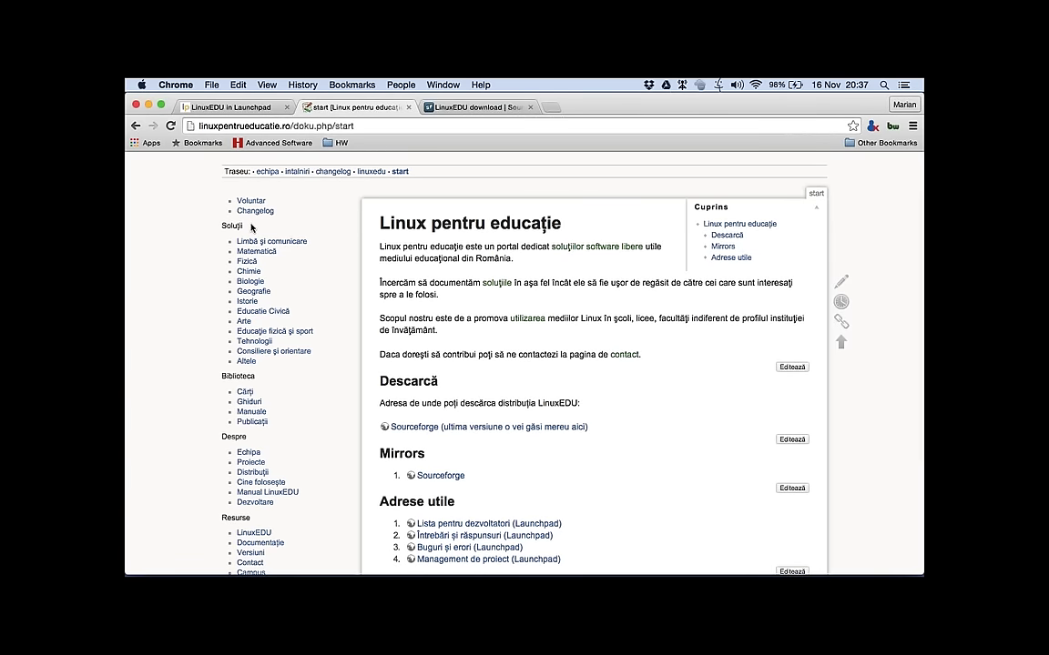
scroll(252, 228, down, 1)
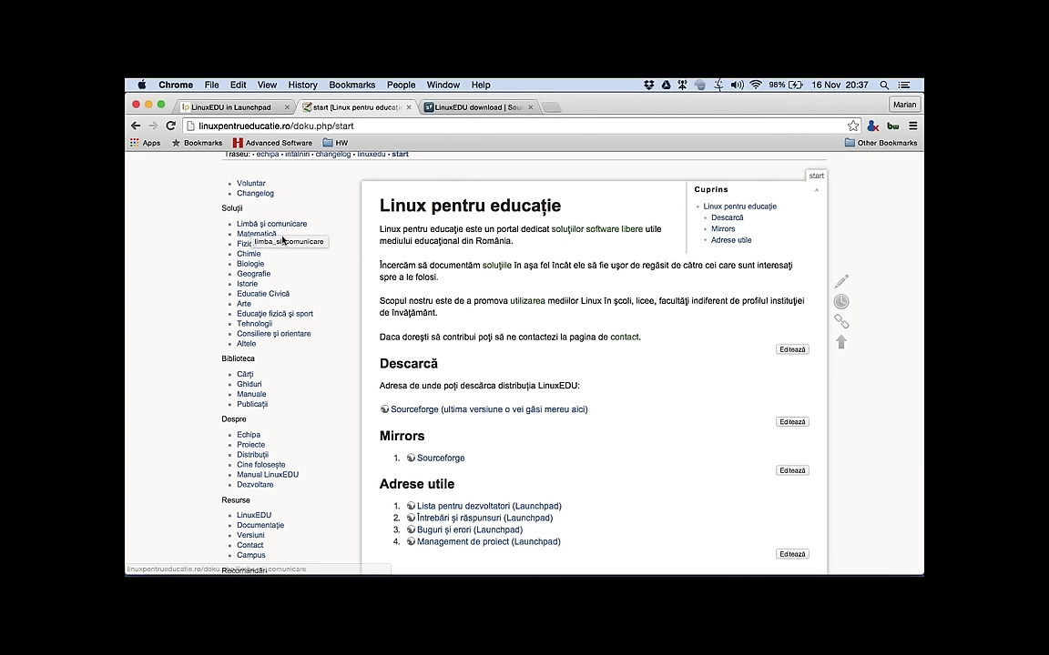
click(265, 238)
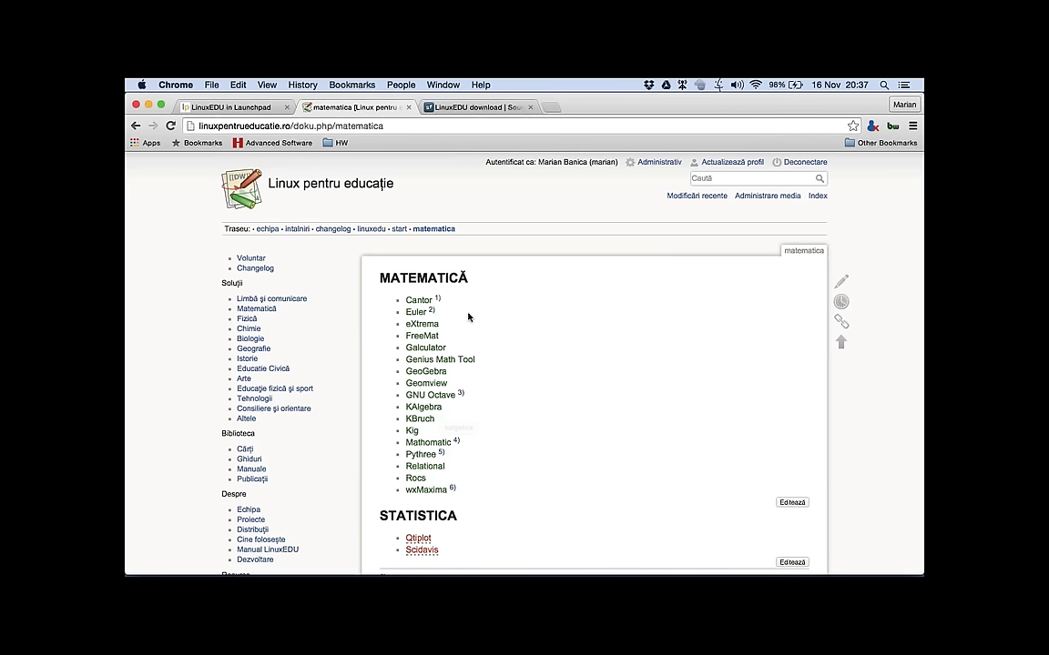
Step: Open GeoGebra from the Matematică list and scroll down to its three reference links
click(430, 375)
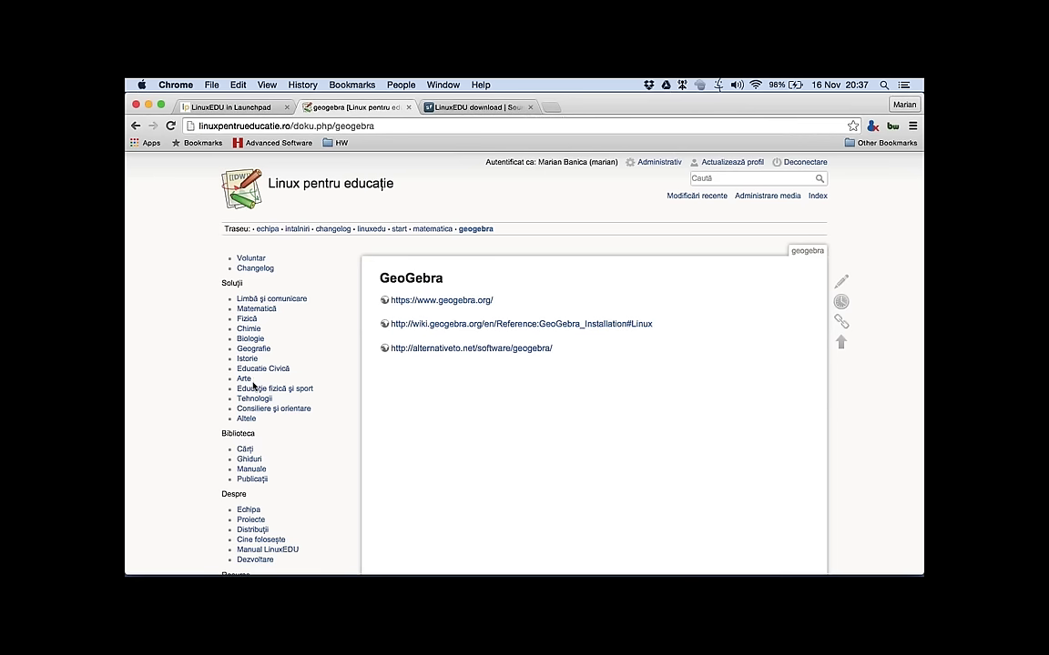
scroll(173, 410, down, 1)
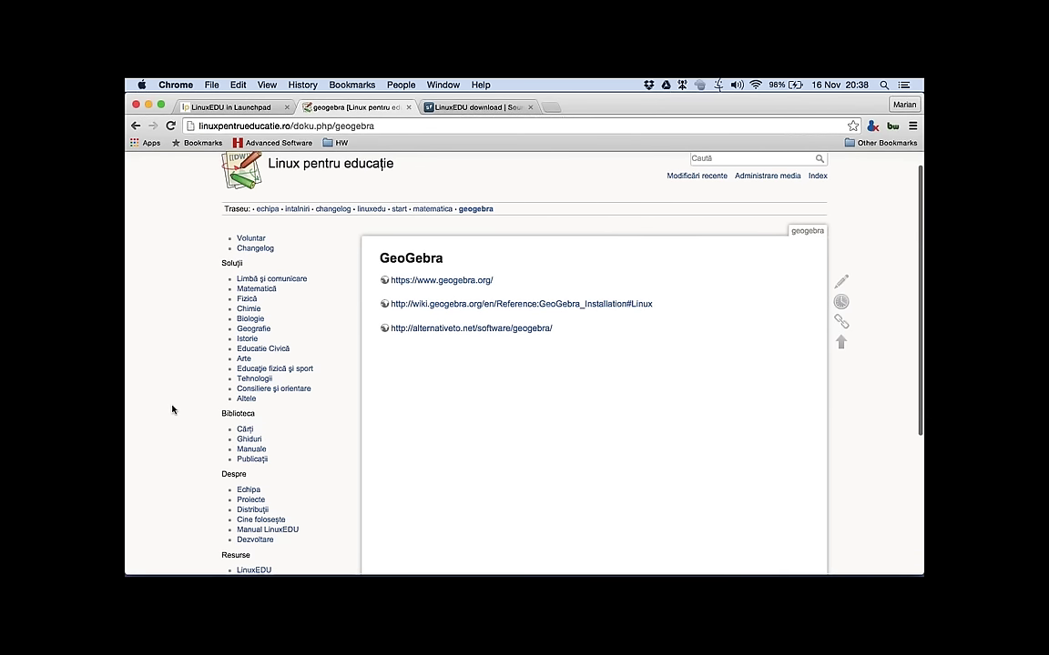
scroll(172, 410, down, 1)
scroll(172, 410, down, 1)
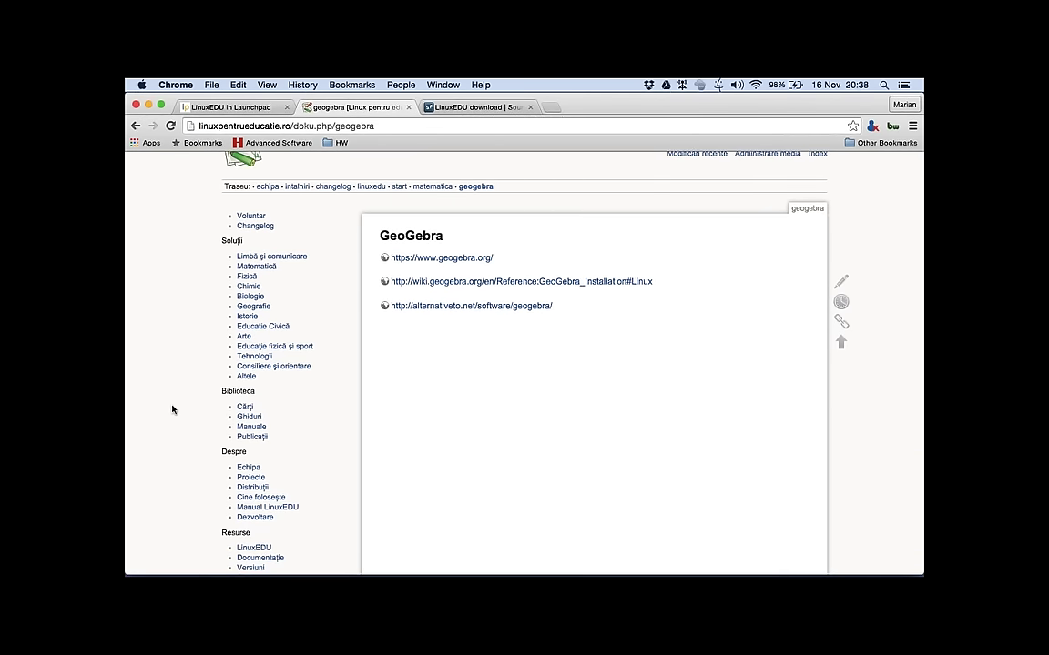
scroll(172, 410, down, 2)
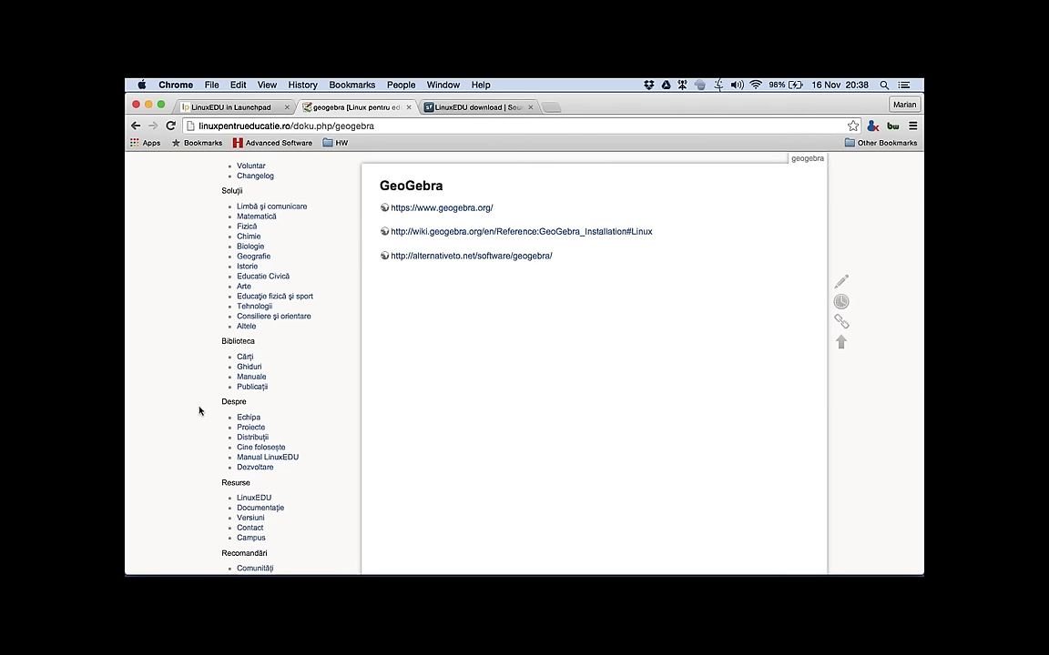
click(259, 441)
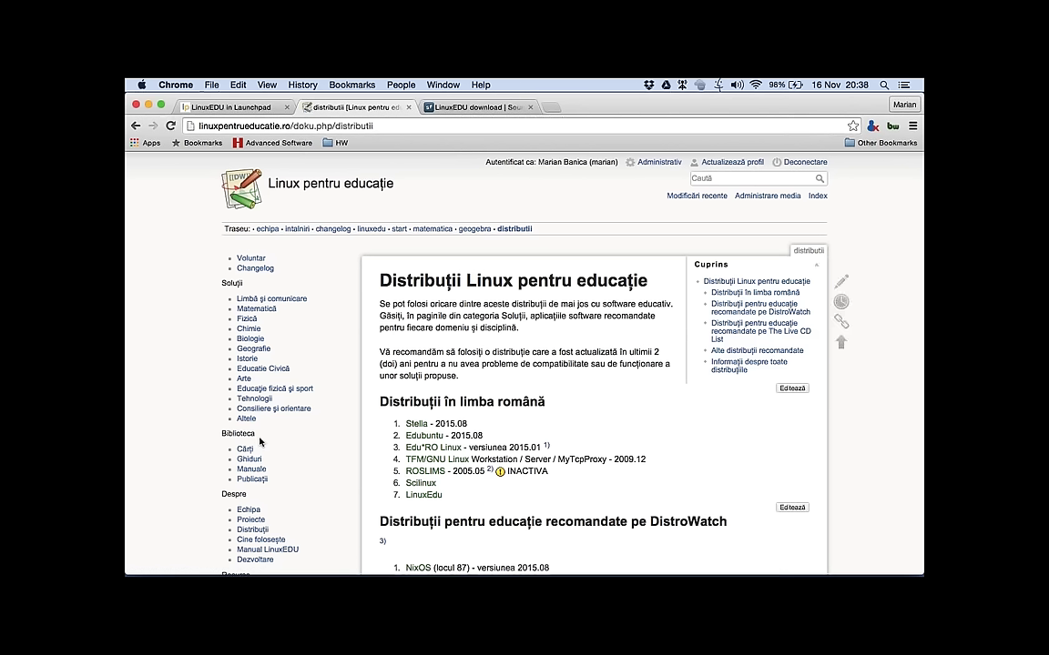
scroll(439, 338, down, 1)
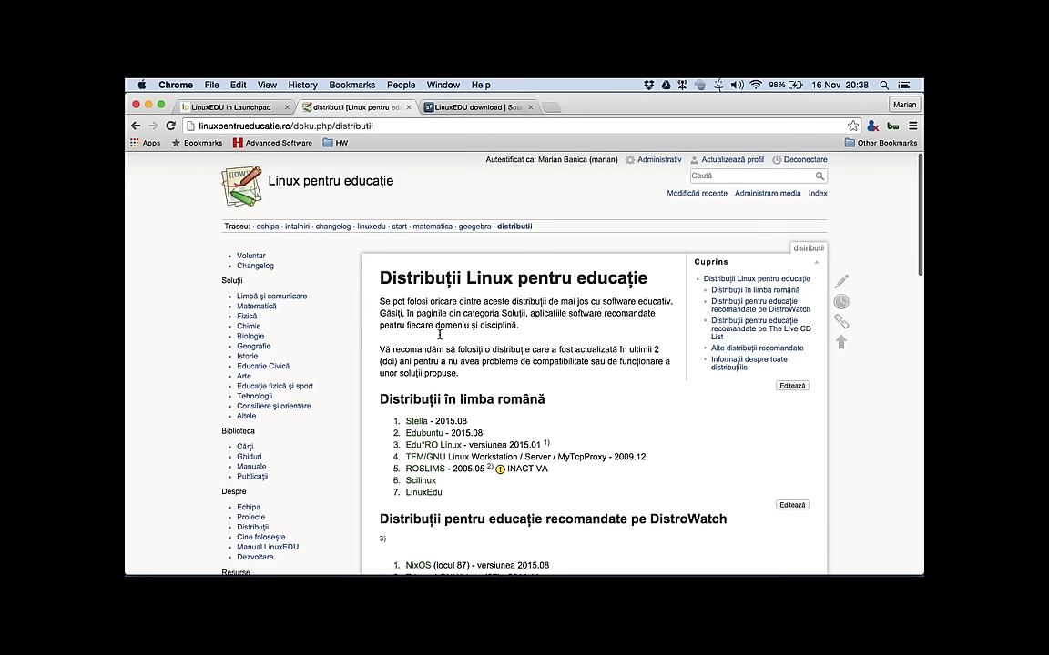
scroll(439, 335, down, 1)
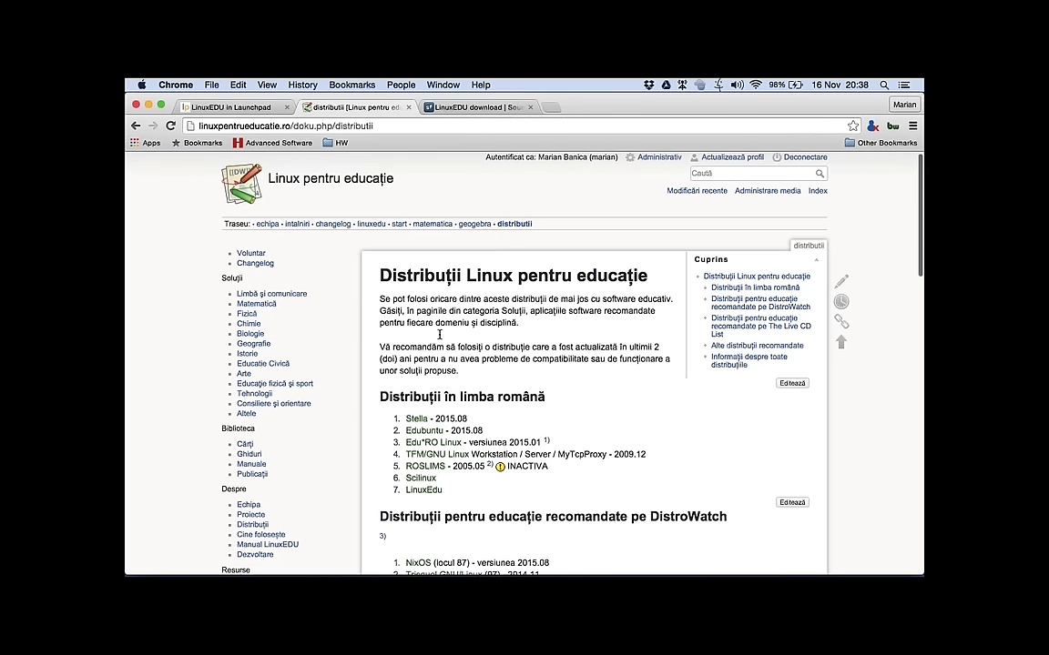
scroll(439, 335, down, 1)
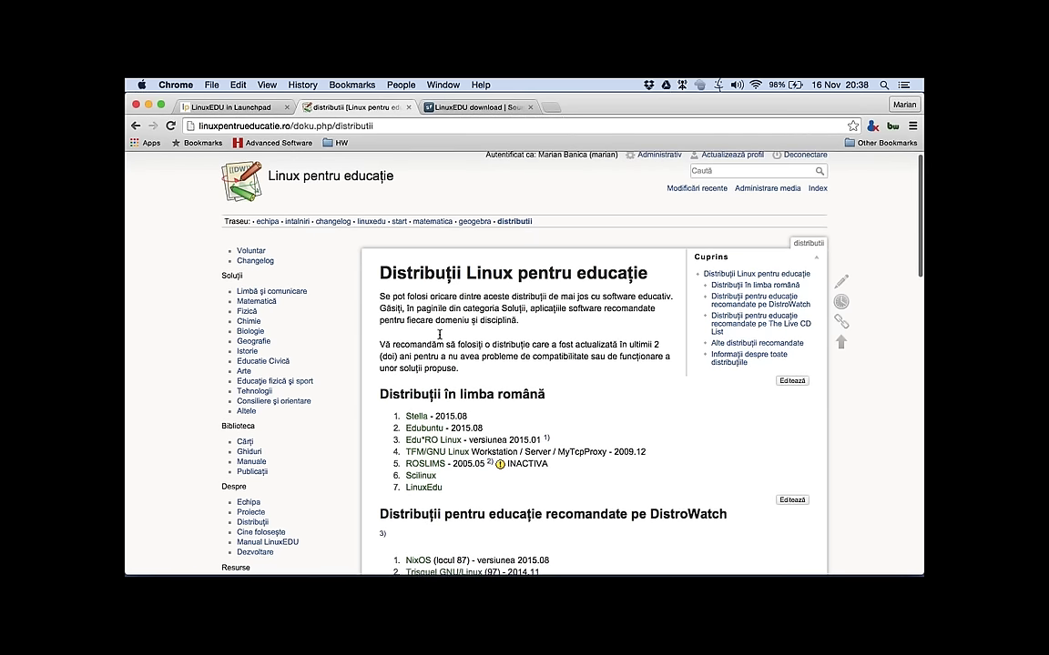
right_click(432, 284)
key(Escape)
scroll(431, 284, down, 2)
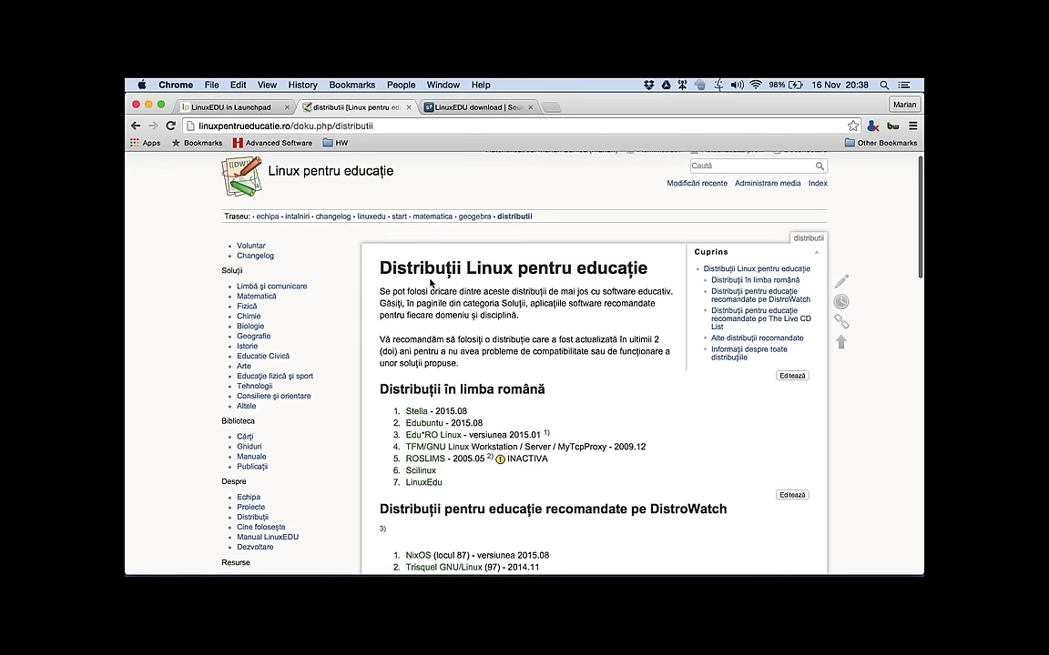
scroll(432, 284, down, 1)
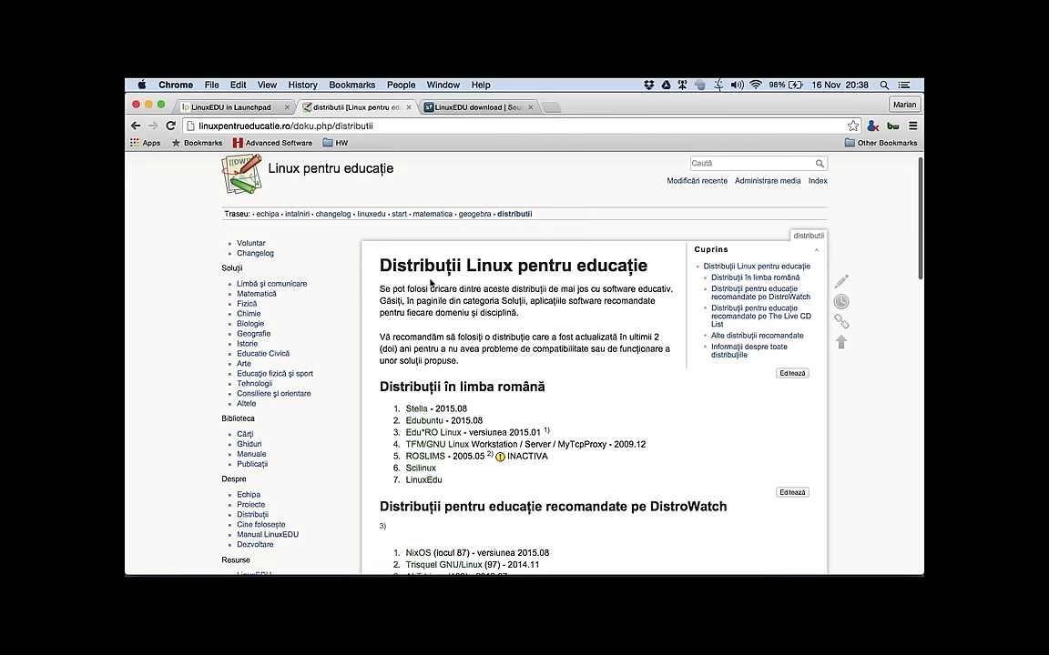
scroll(431, 284, down, 3)
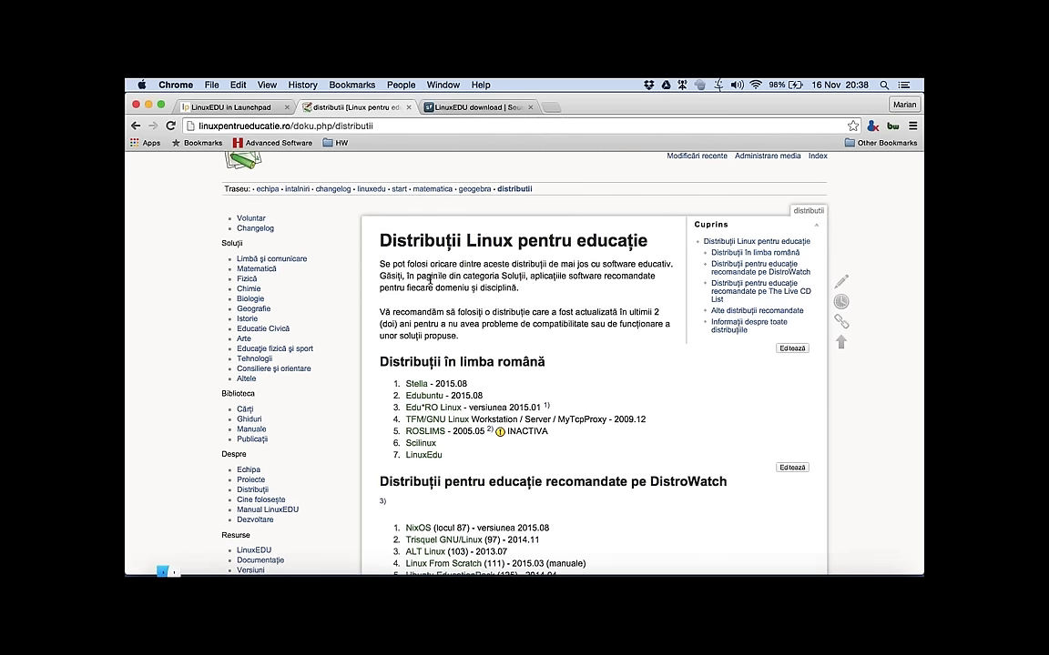
scroll(430, 282, down, 1)
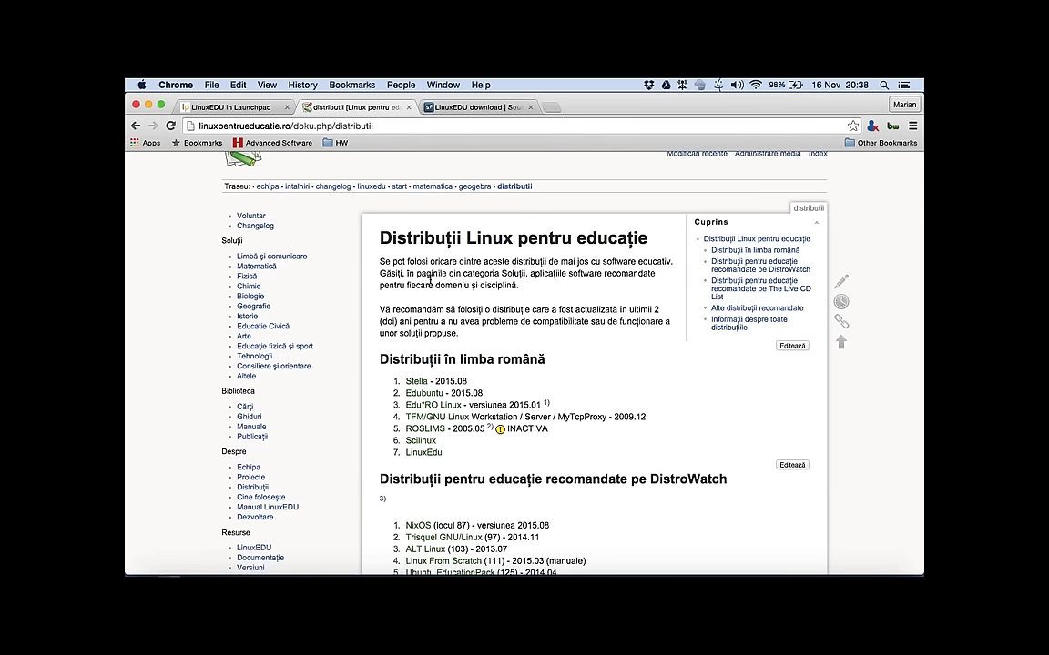
scroll(429, 282, down, 4)
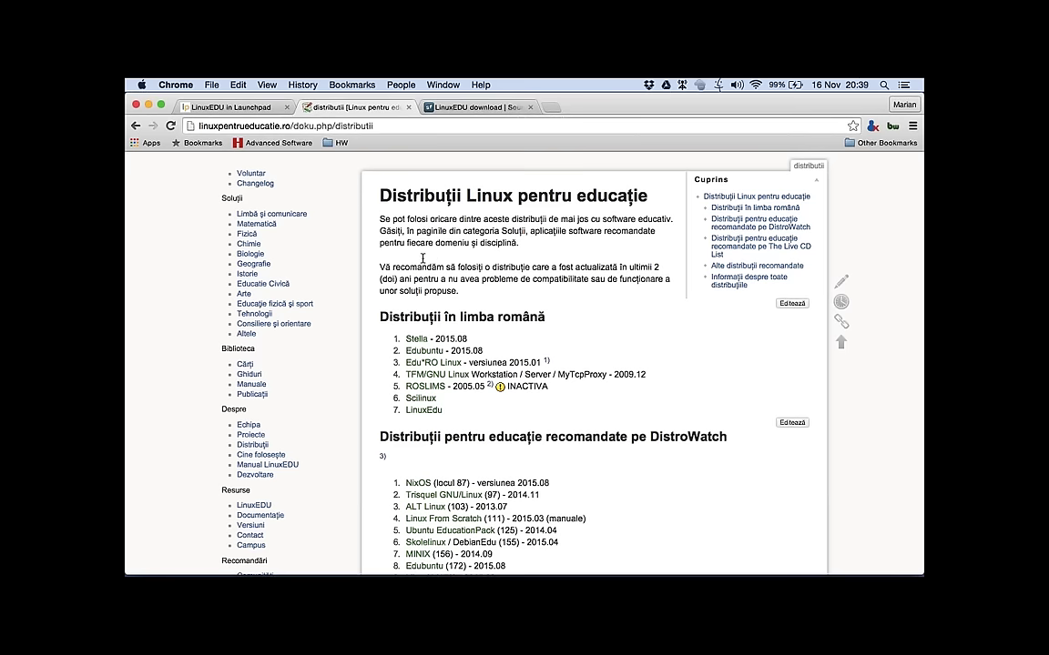
scroll(422, 264, down, 7)
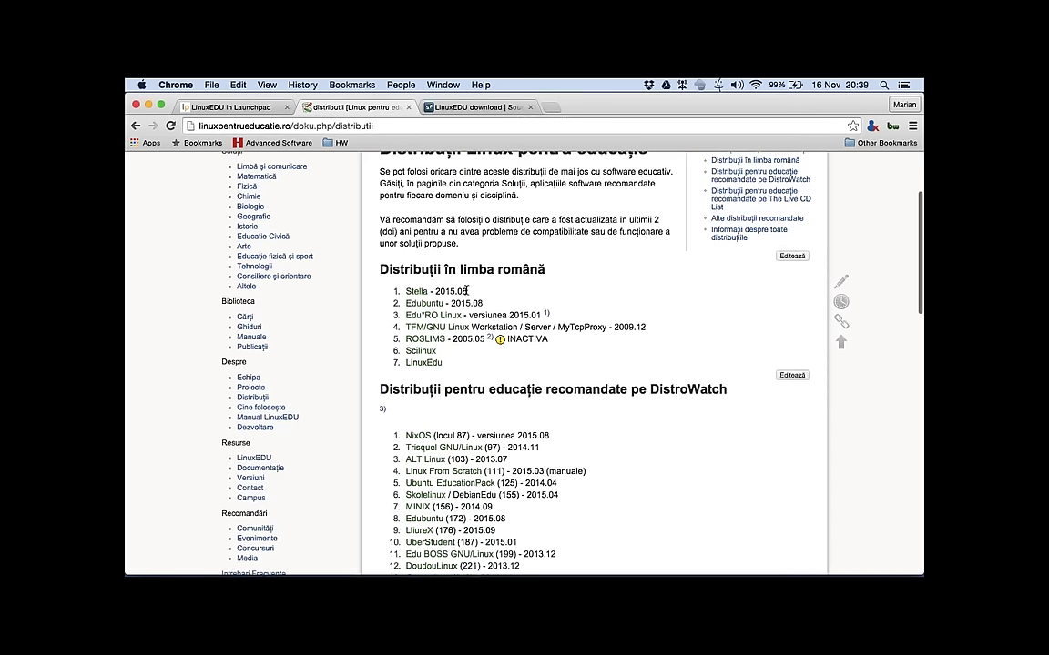
scroll(467, 289, down, 3)
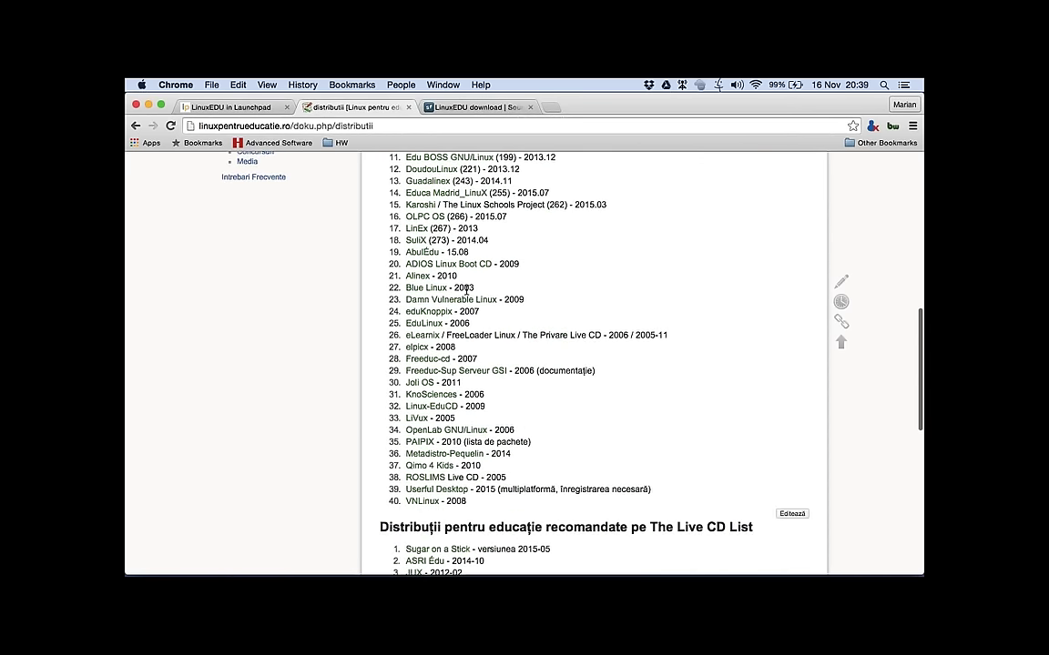
scroll(467, 289, up, 2)
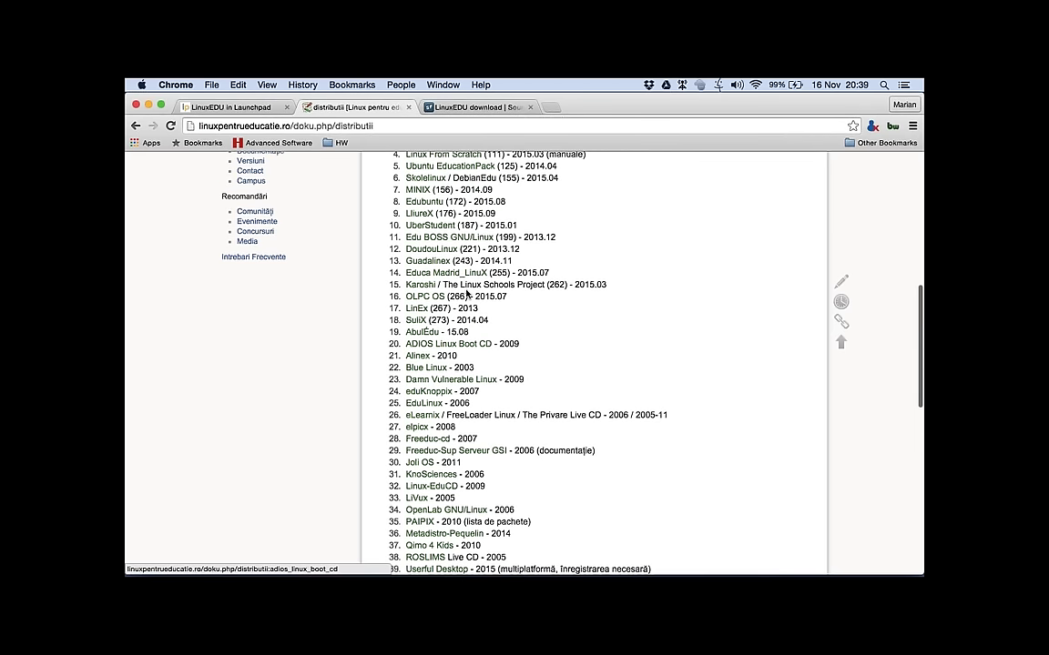
scroll(467, 289, down, 3)
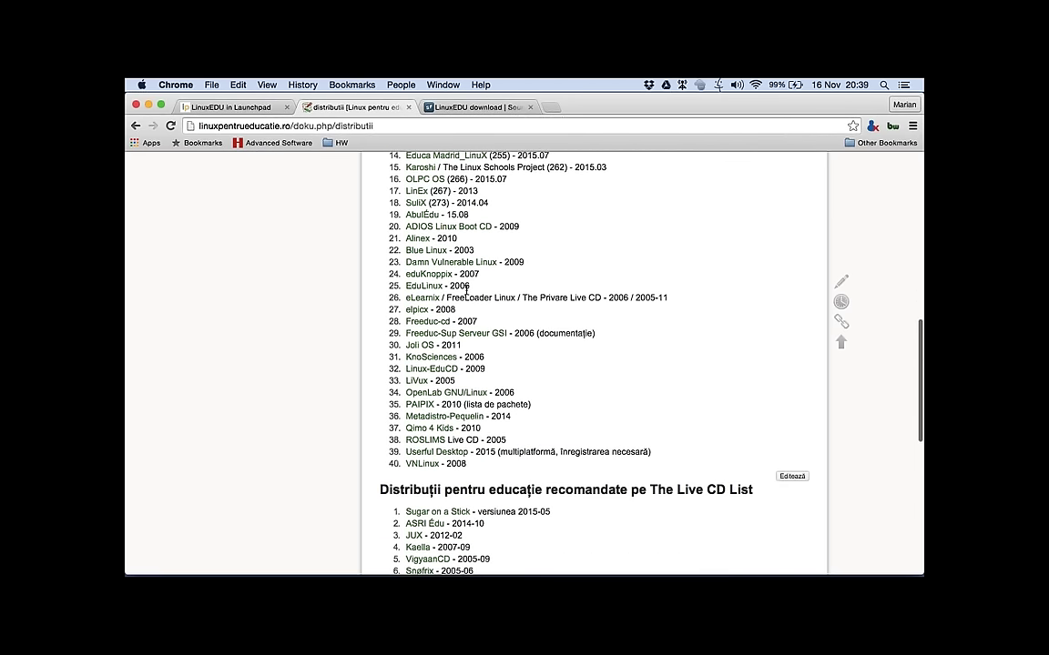
scroll(467, 291, down, 1)
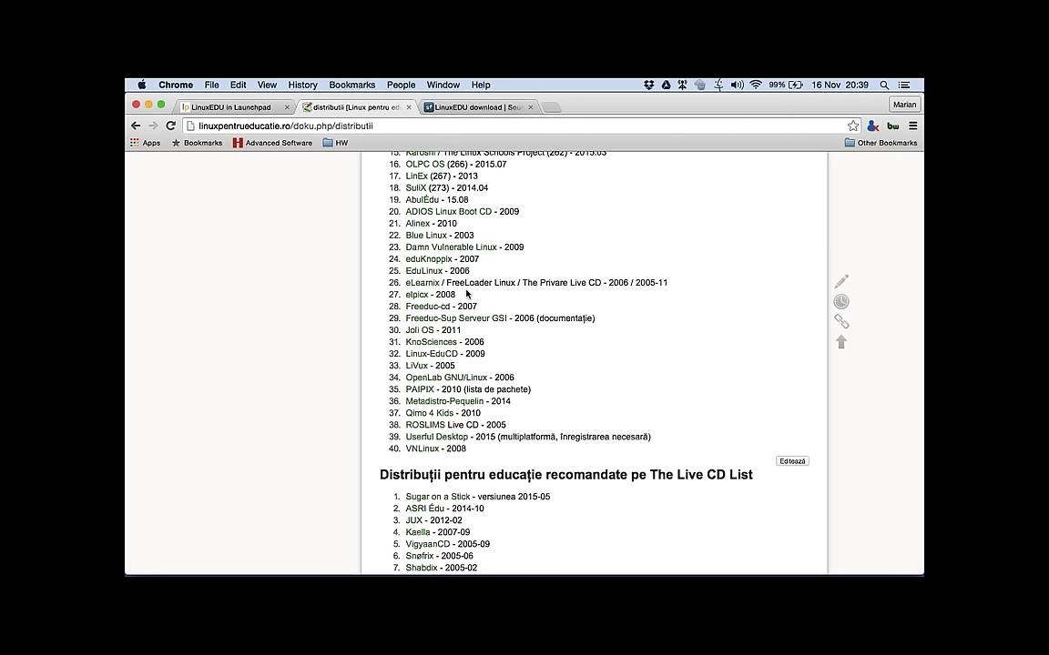
scroll(467, 294, down, 1)
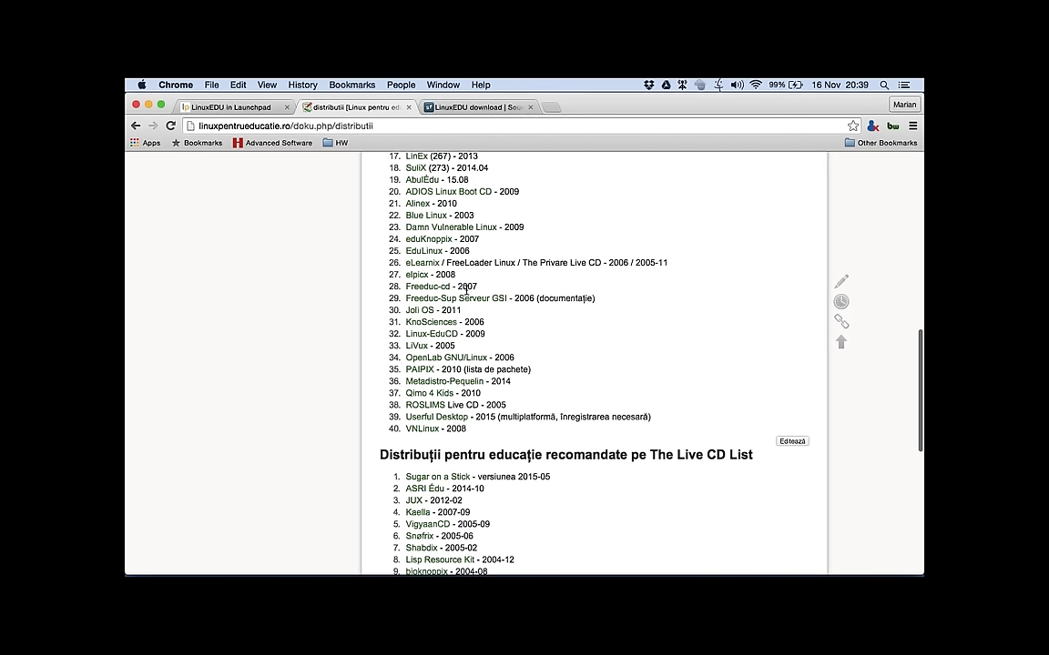
scroll(467, 293, down, 3)
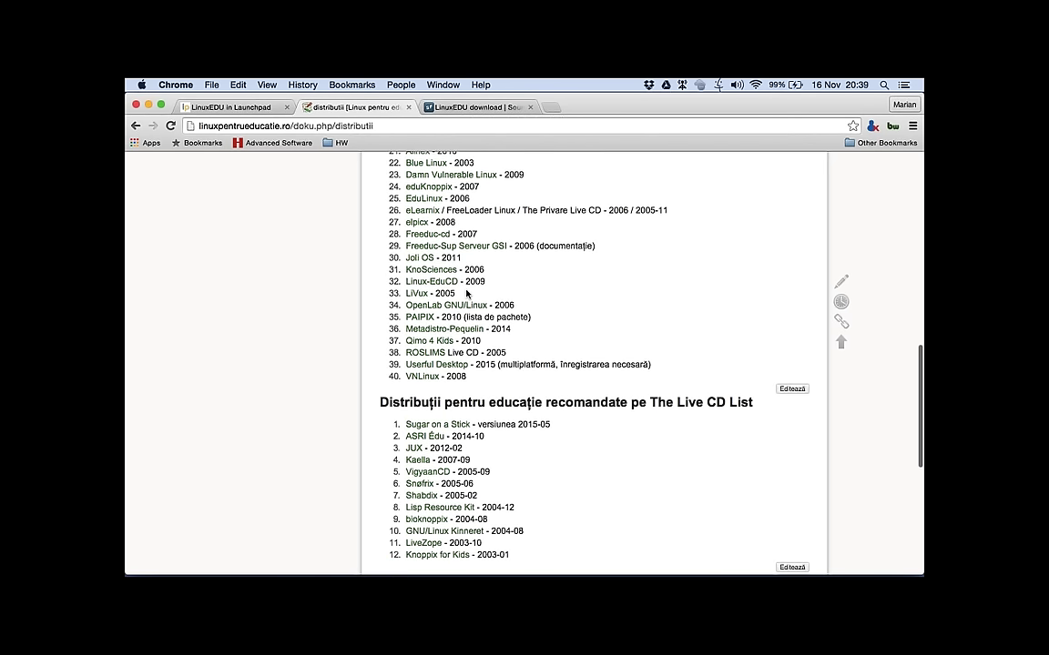
scroll(467, 293, down, 10)
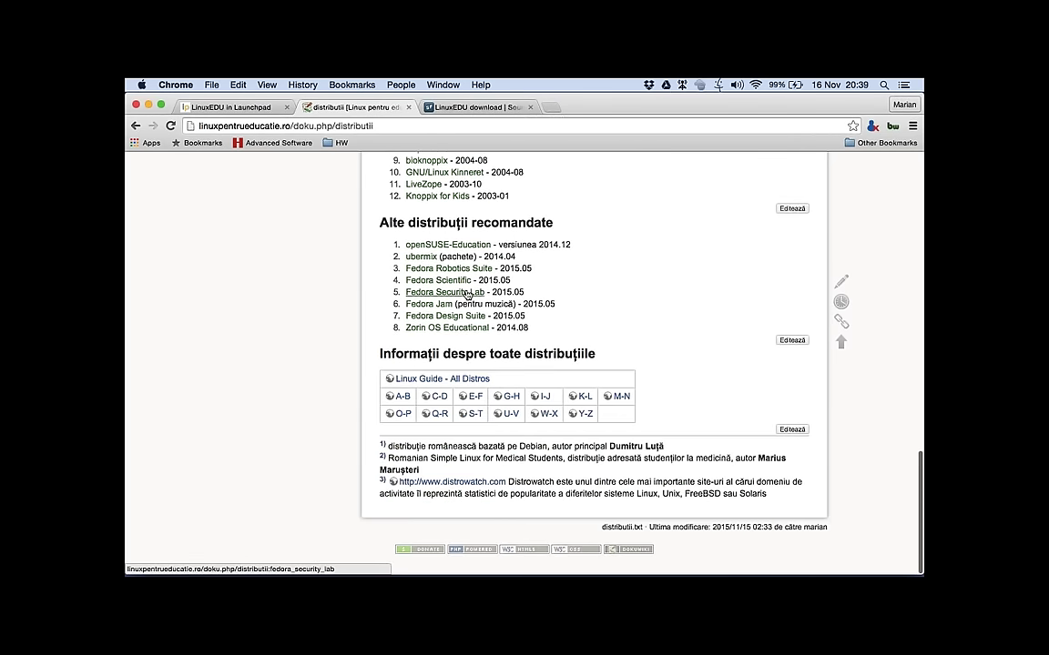
scroll(467, 293, up, 15)
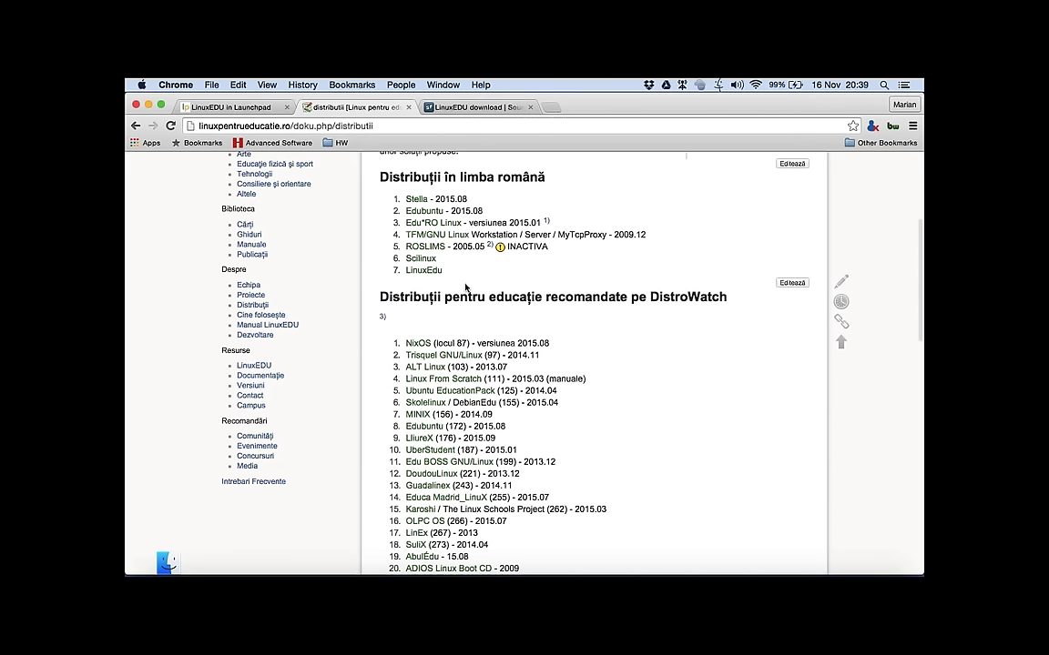
Step: Open the LinuxEDU wiki page and follow its Intalniri link to the meetings page
click(250, 369)
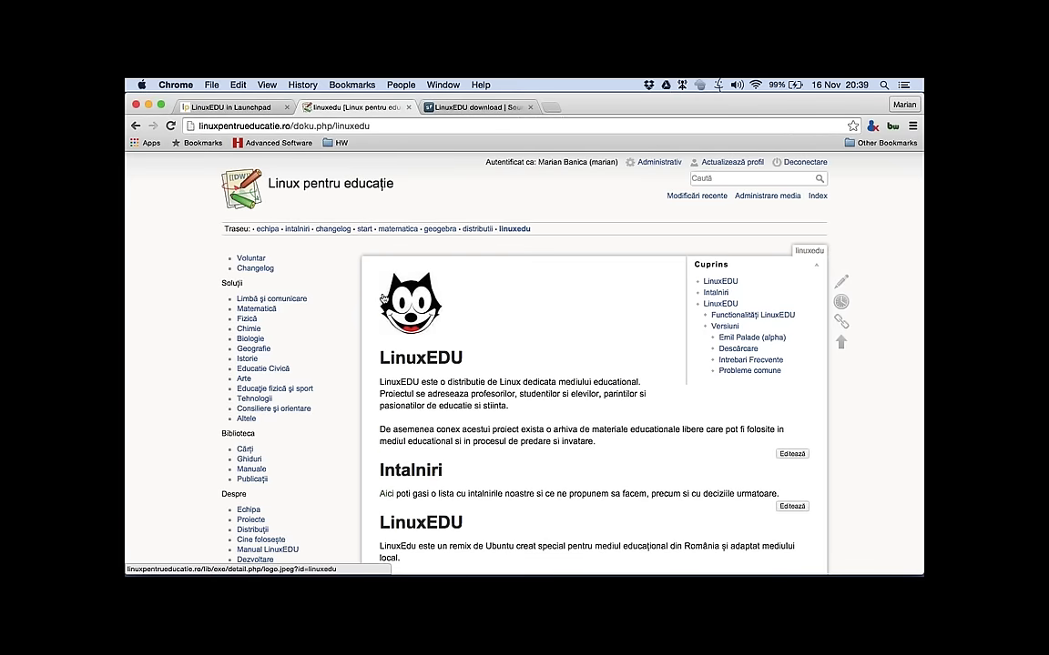
scroll(483, 338, down, 1)
scroll(483, 339, down, 2)
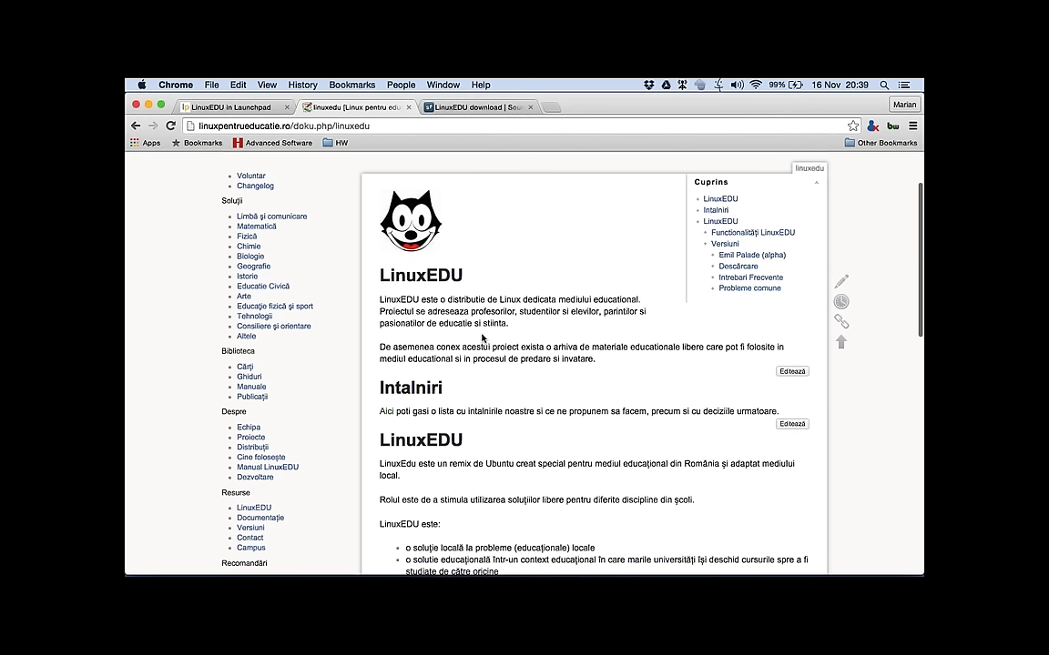
scroll(484, 339, down, 3)
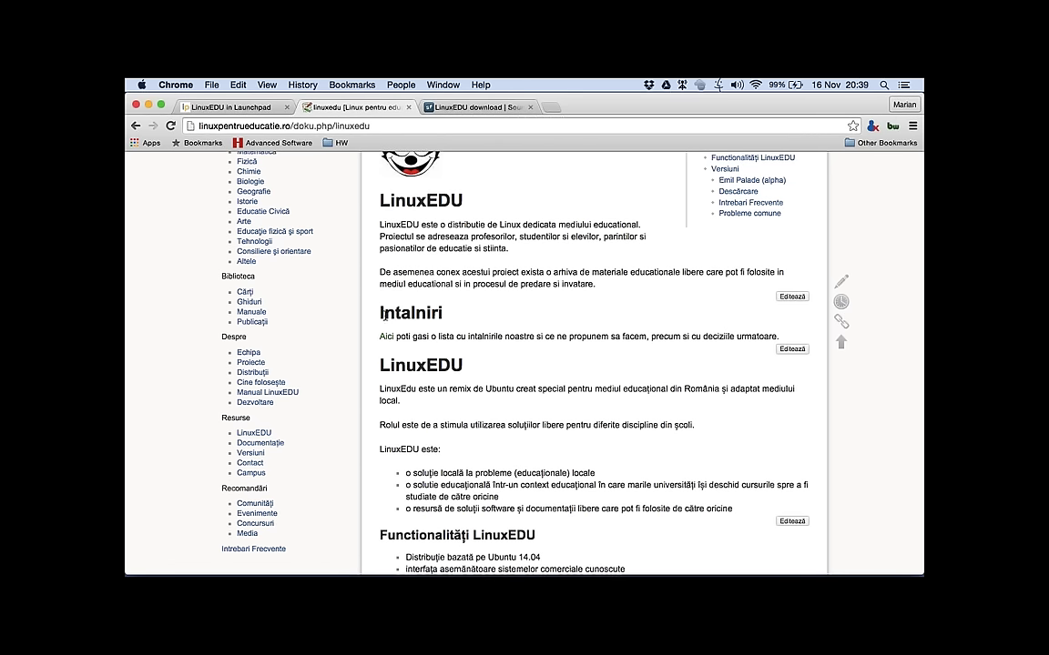
drag(379, 312, 444, 312)
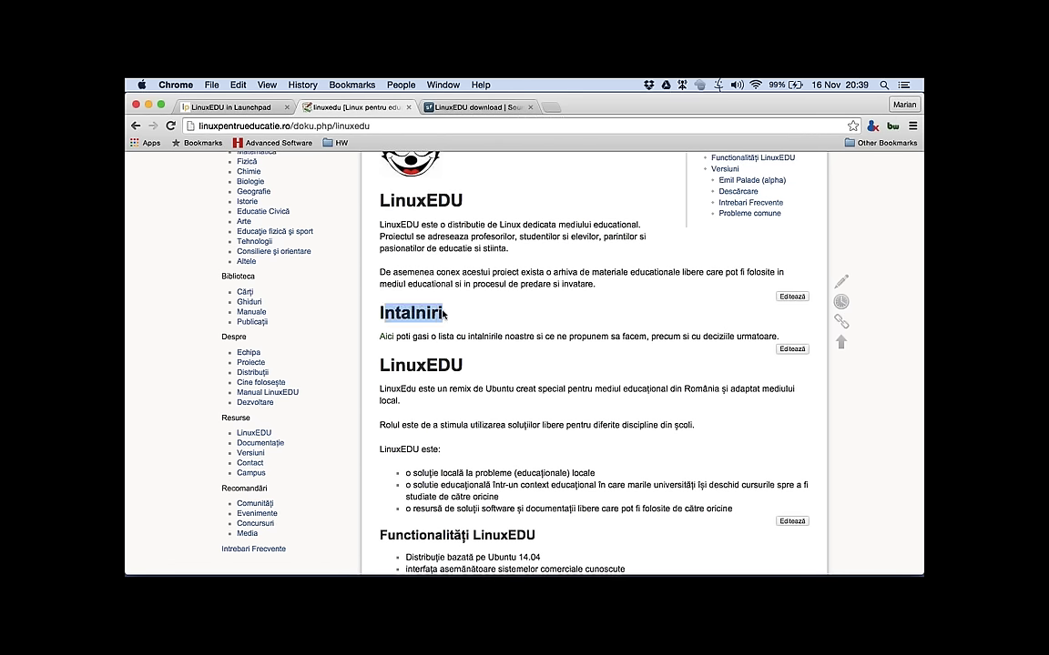
click(389, 338)
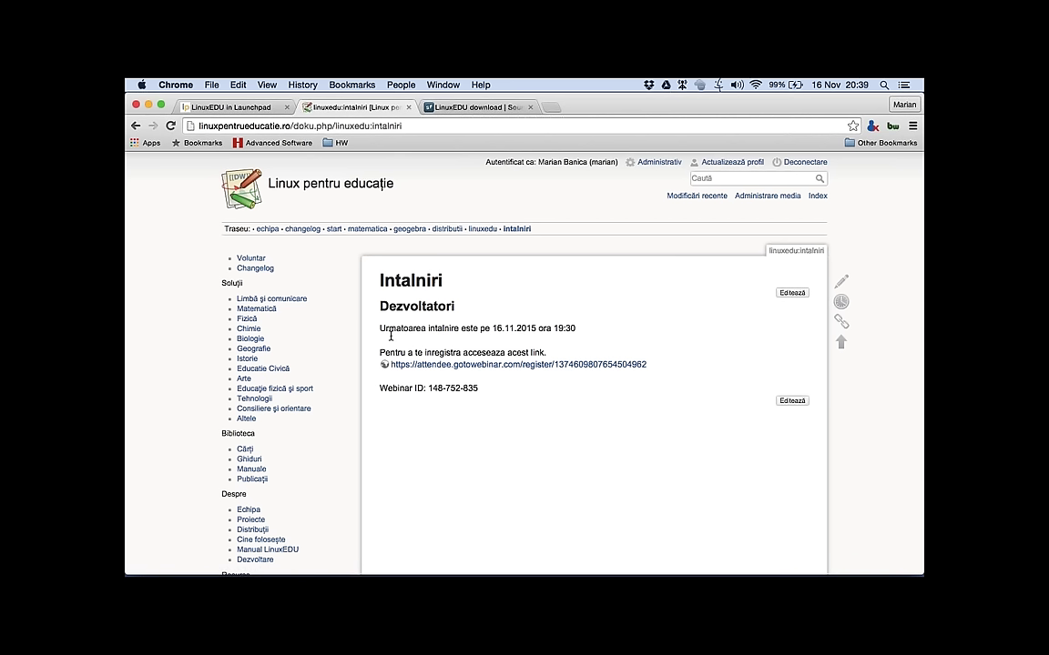
Step: Review the 16.11.2015 developer meeting announcement, then open the Changelog page
drag(383, 306, 458, 305)
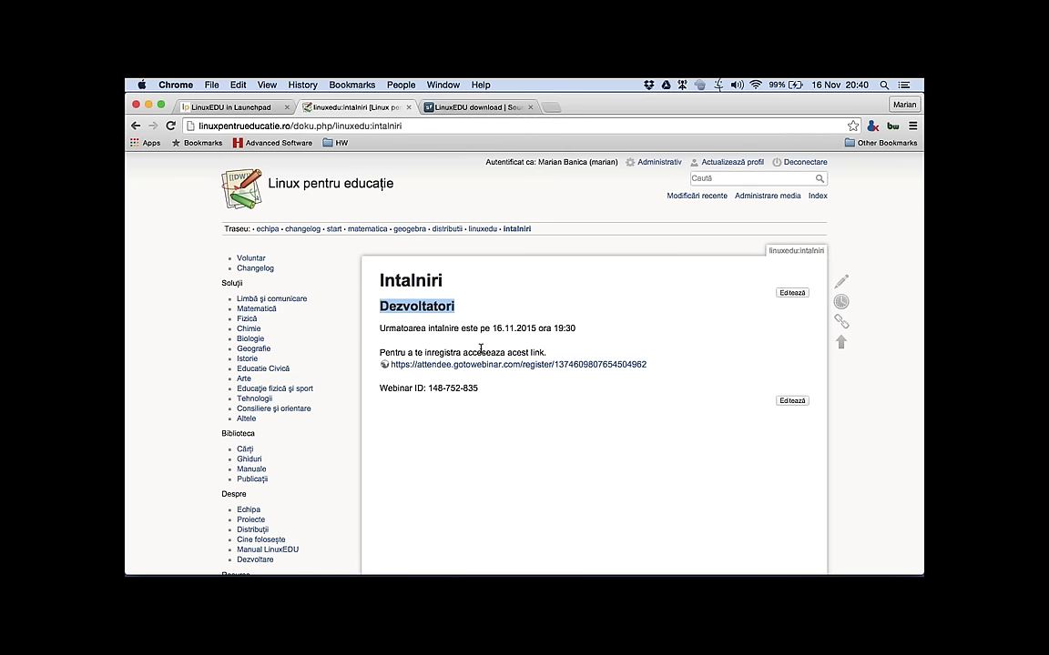
scroll(480, 349, down, 1)
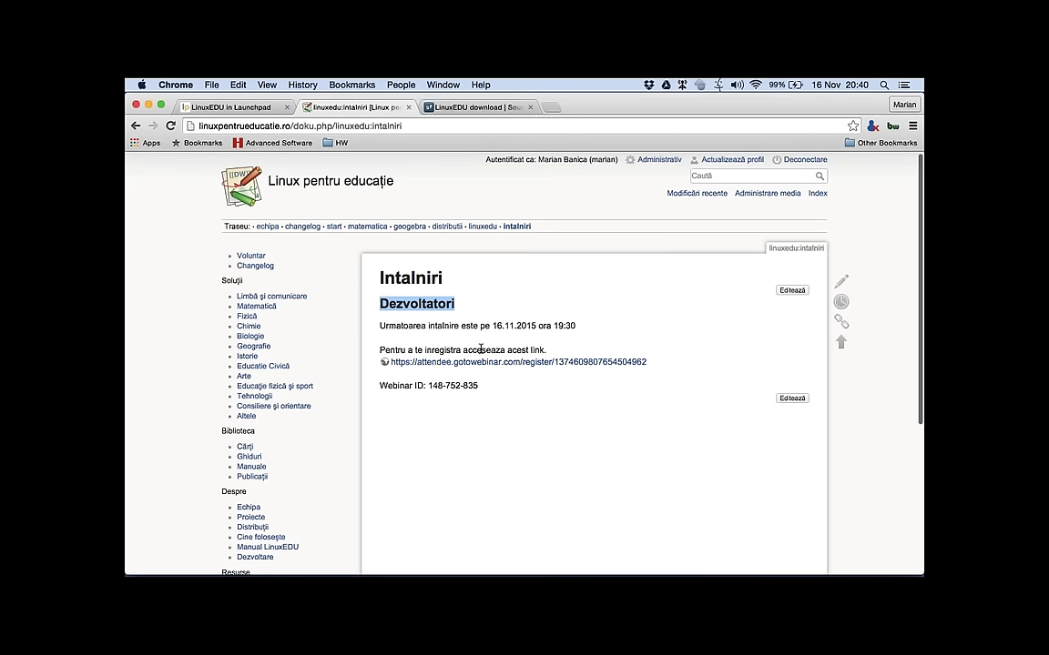
scroll(481, 348, down, 2)
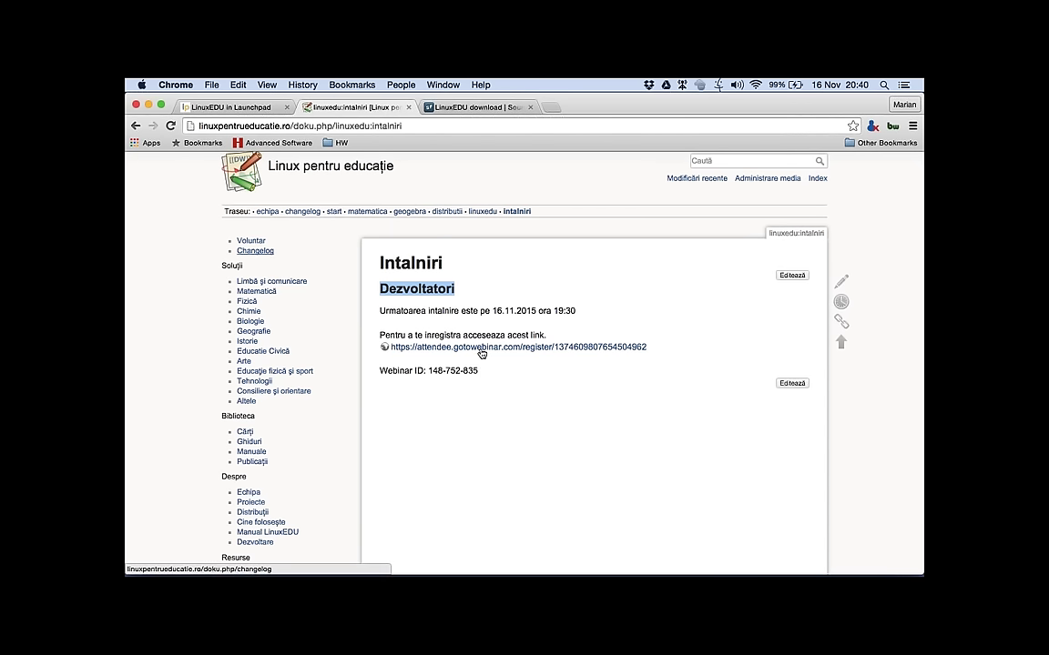
key(Return)
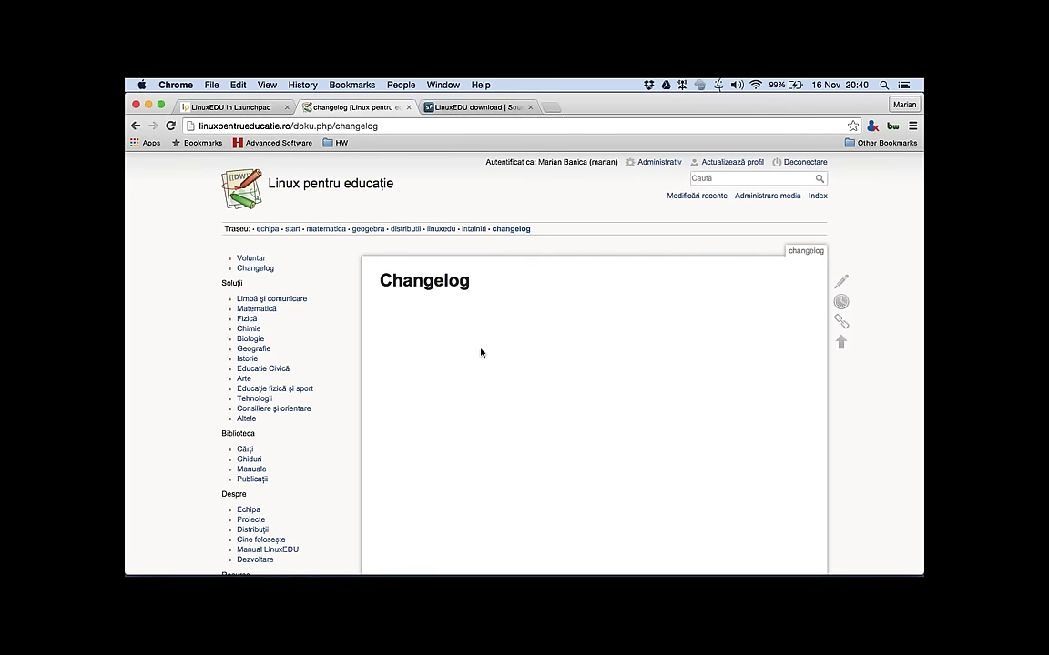
Step: Look over the empty Changelog page, then open the Voluntar page
drag(377, 280, 474, 280)
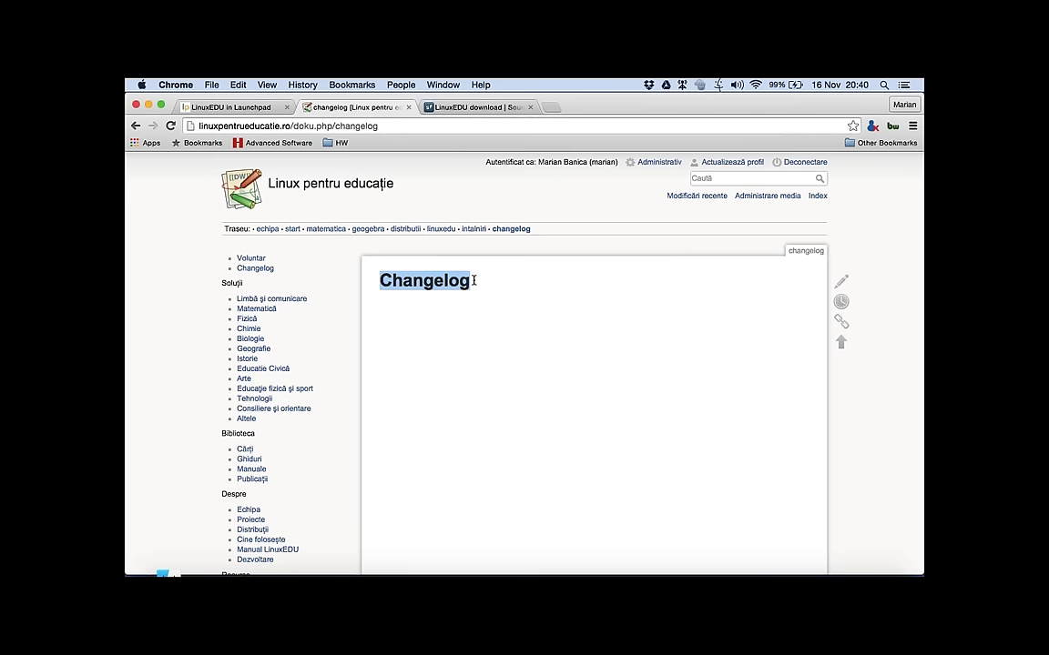
scroll(474, 283, down, 1)
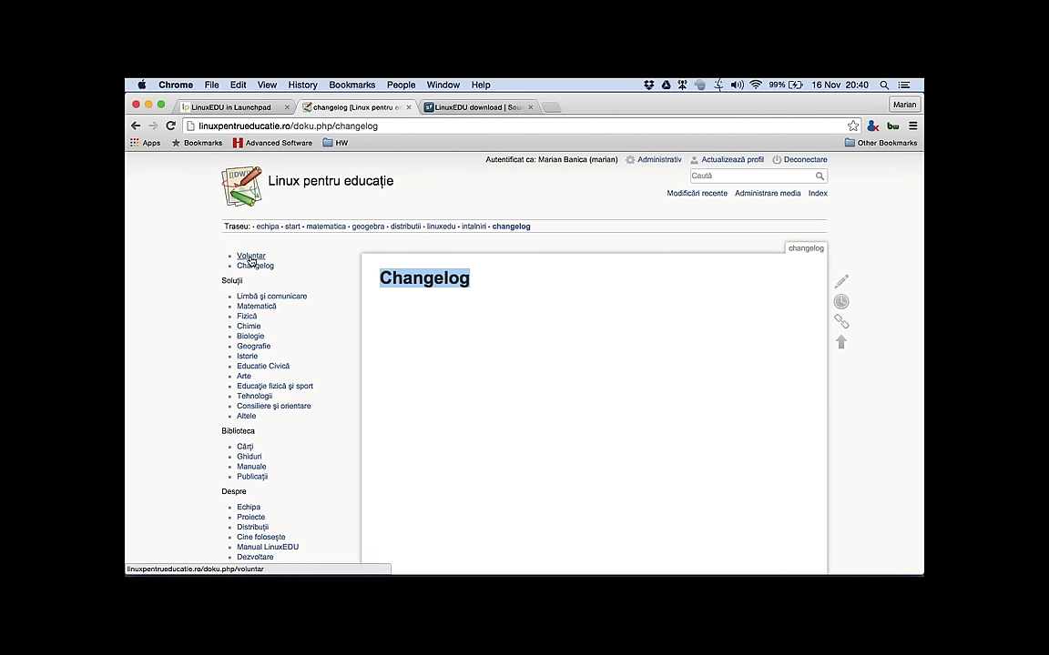
click(250, 260)
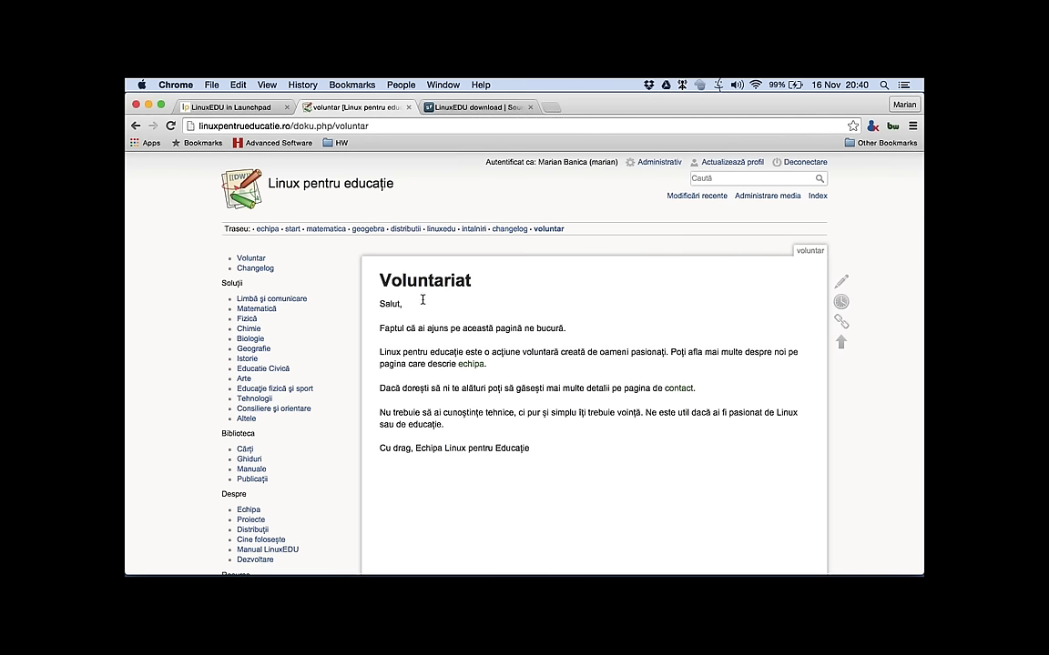
Step: Read the Voluntariat welcome text pointing to the echipa and contact pages
mouse_move(471, 281)
mouse_down()
mouse_move(382, 279)
mouse_move(475, 283)
mouse_up()
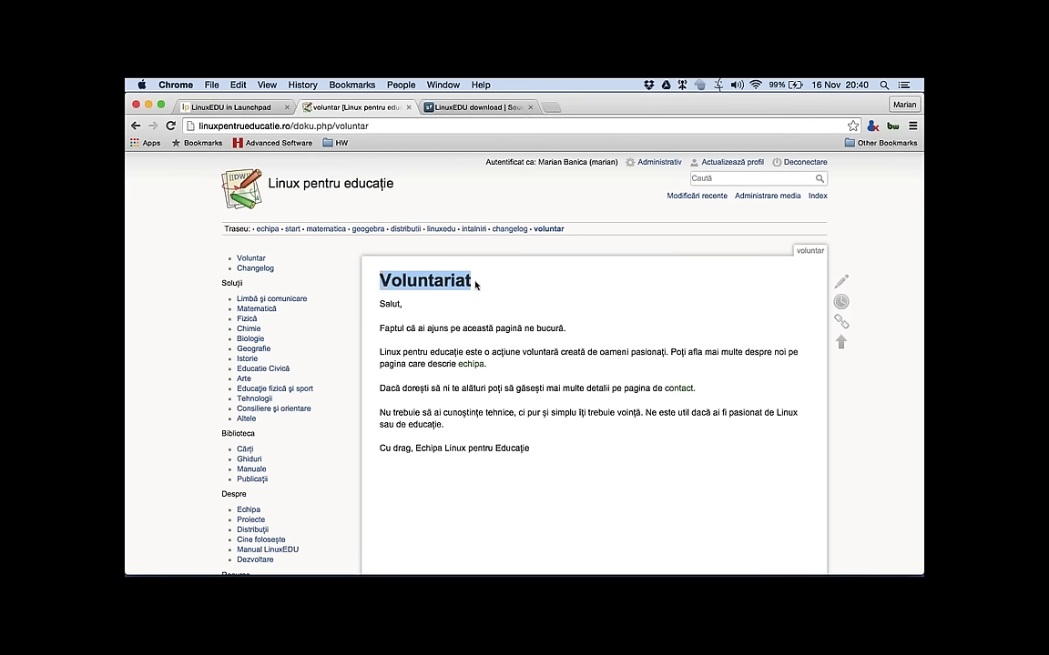
scroll(463, 424, down, 1)
scroll(463, 423, down, 2)
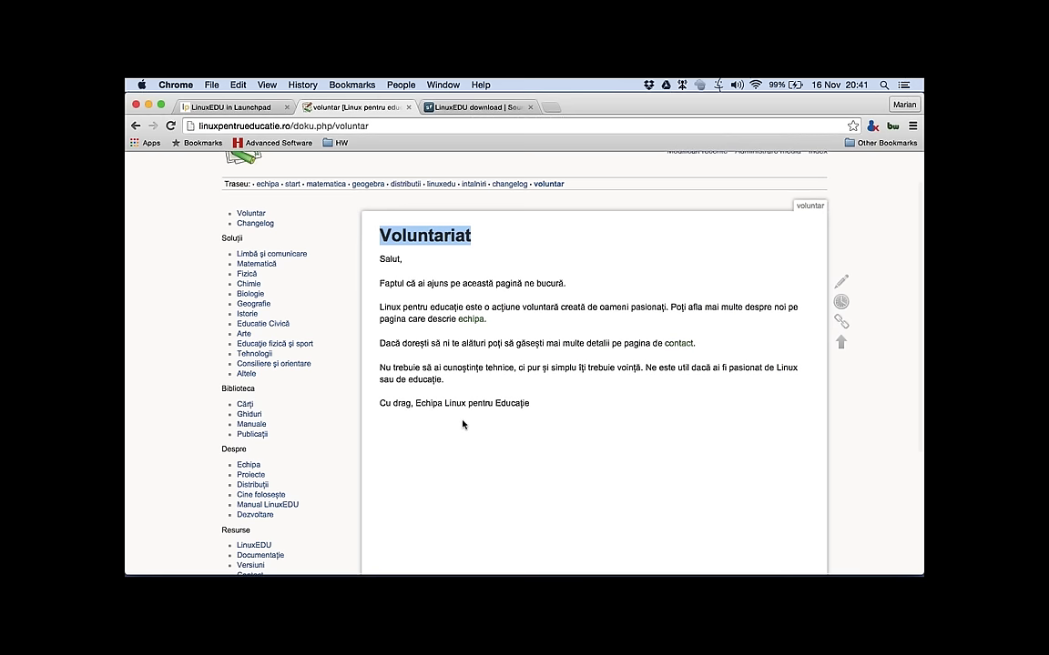
scroll(463, 423, down, 3)
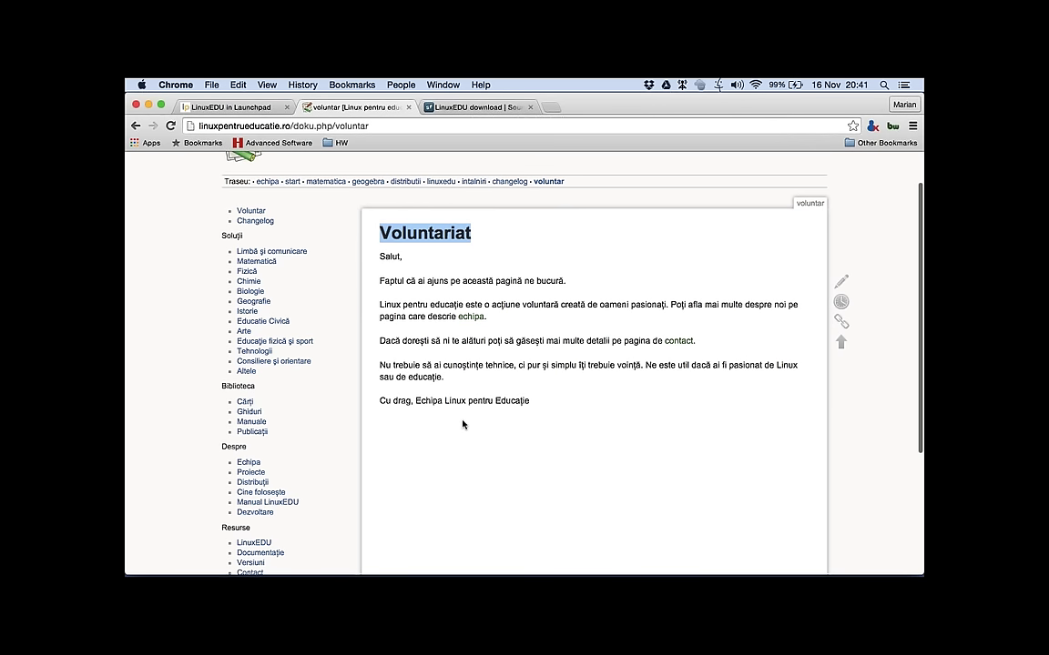
scroll(462, 423, down, 5)
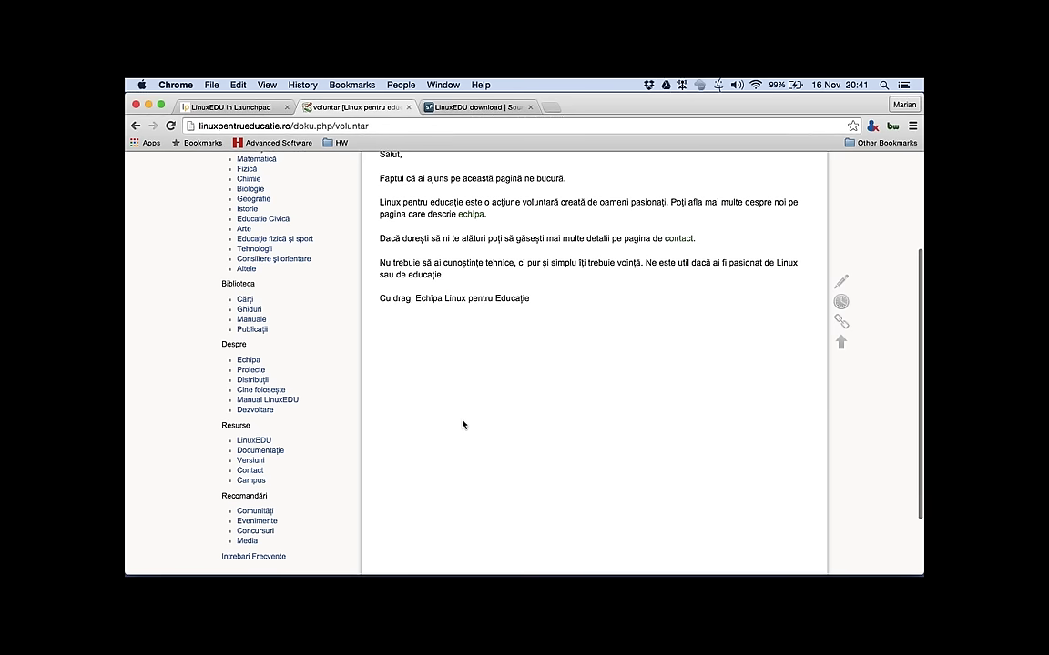
scroll(463, 424, down, 2)
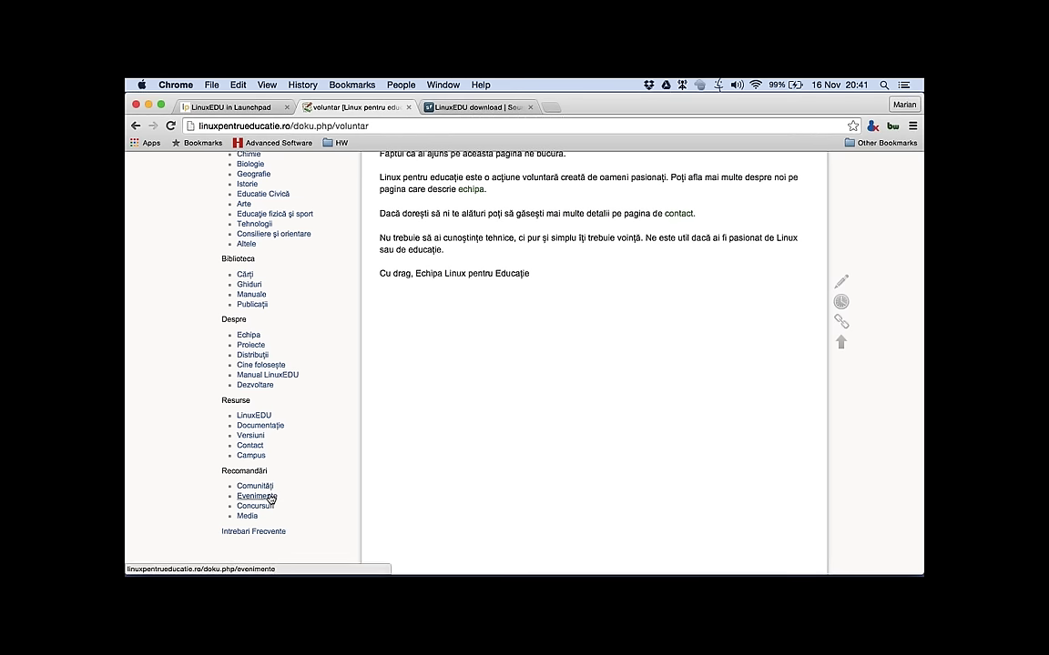
Step: Open the Evenimente page and its 'Solutii deschise pentru educatie (preview)' event
click(270, 498)
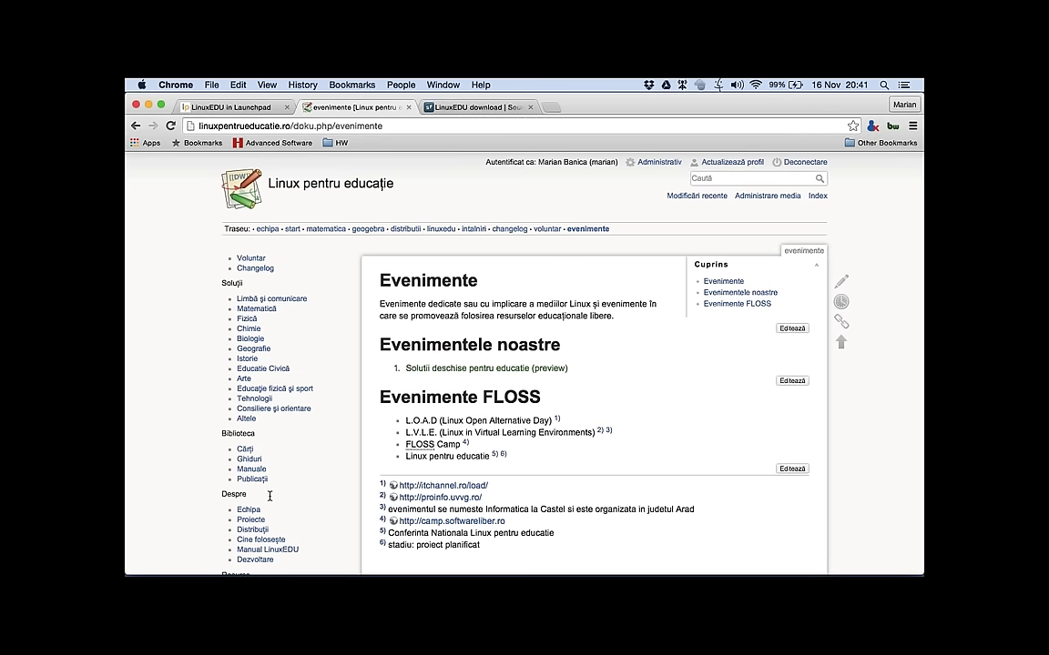
drag(380, 281, 477, 285)
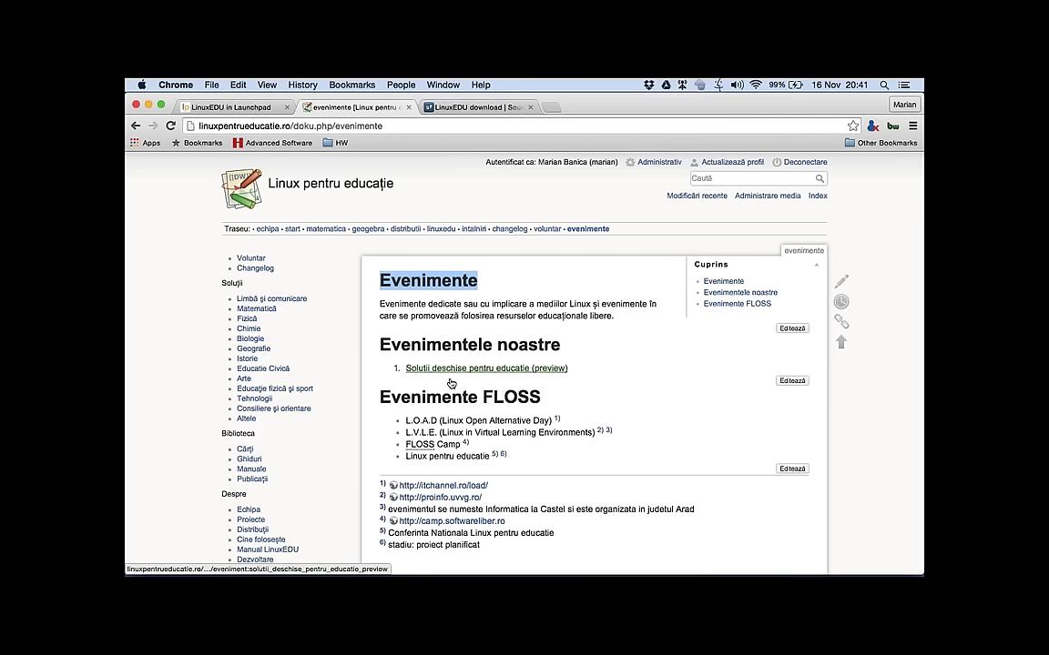
click(450, 370)
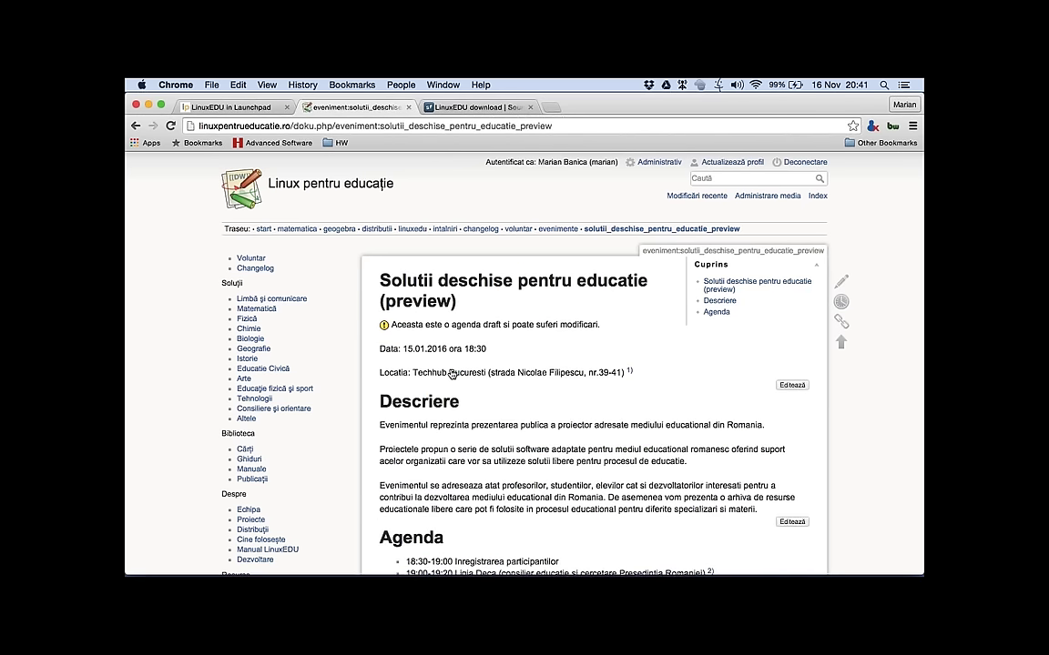
Step: Scroll through the event preview, then open the Cărți page of Romanian translations
scroll(448, 298, down, 3)
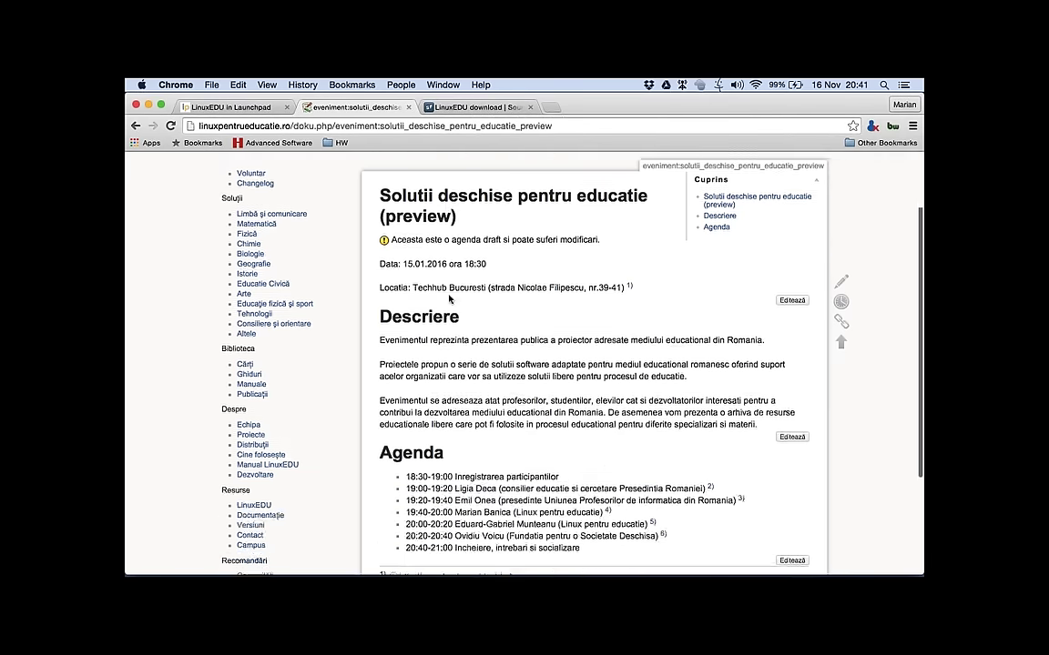
scroll(449, 298, down, 4)
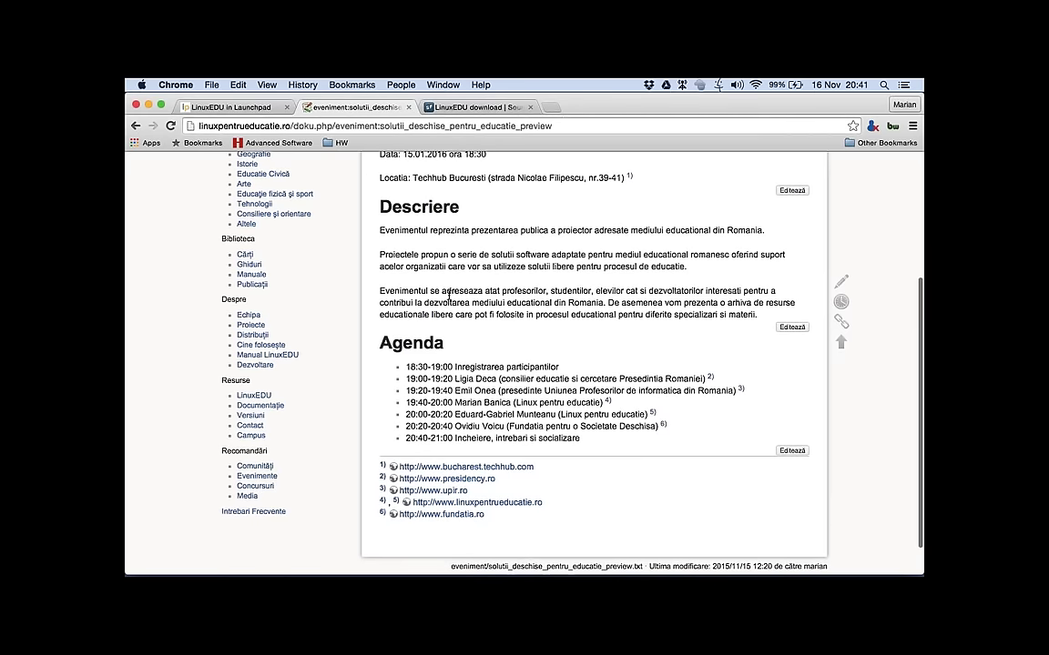
scroll(449, 299, up, 2)
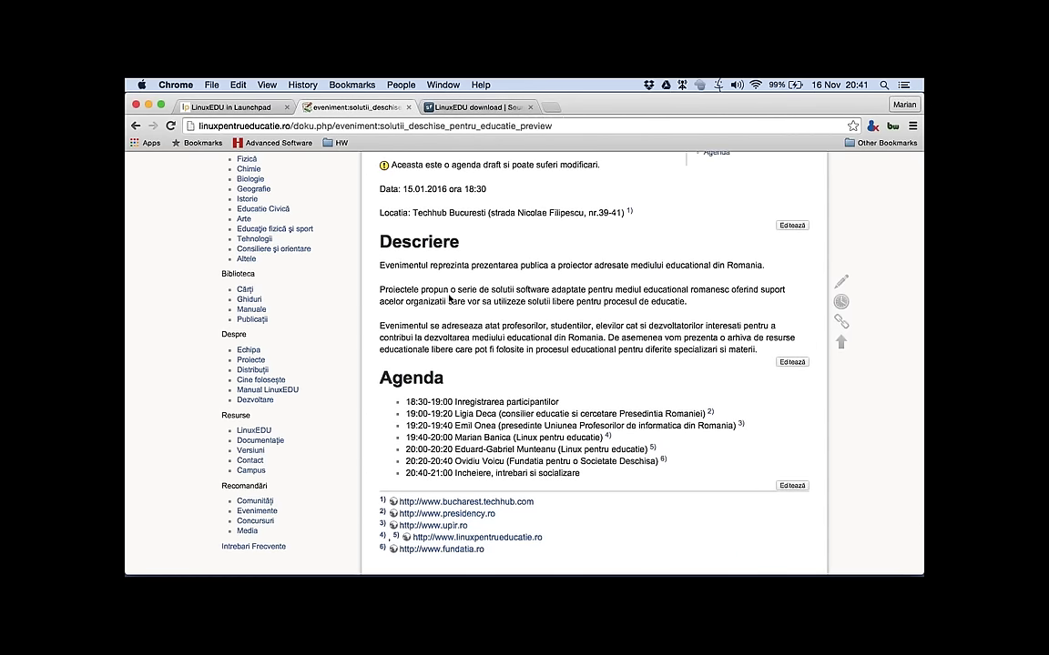
scroll(449, 299, up, 5)
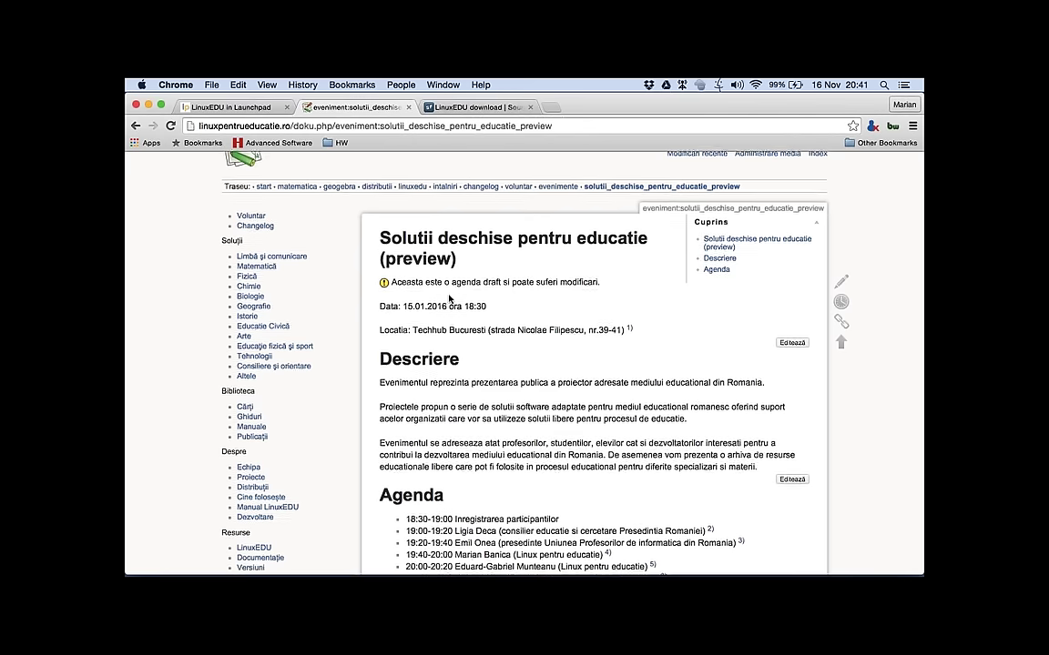
scroll(449, 296, down, 3)
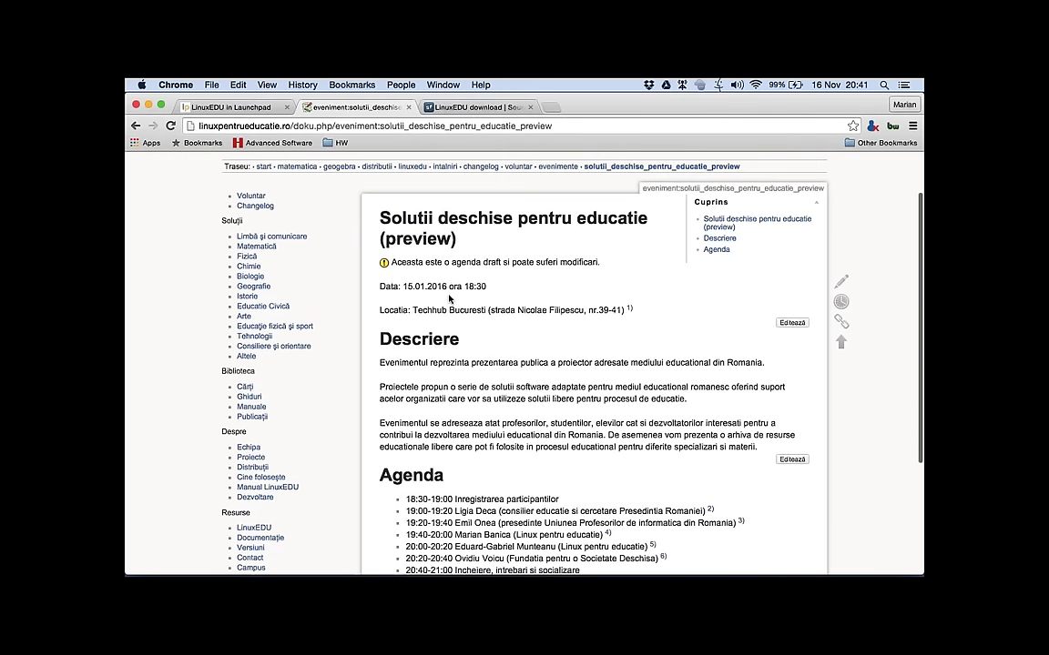
scroll(449, 298, down, 1)
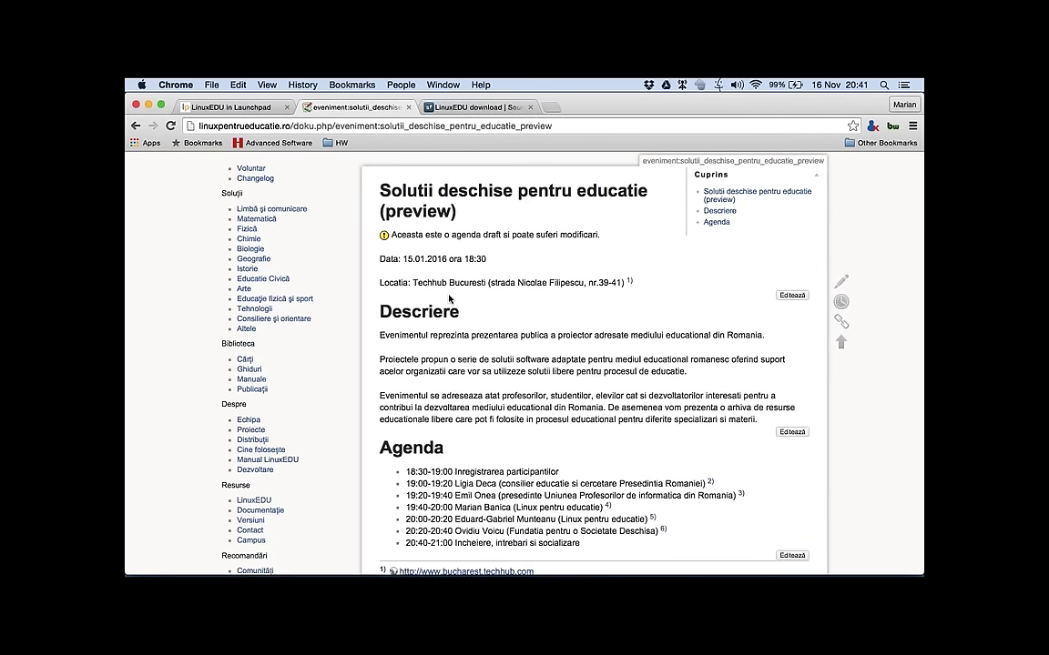
click(246, 359)
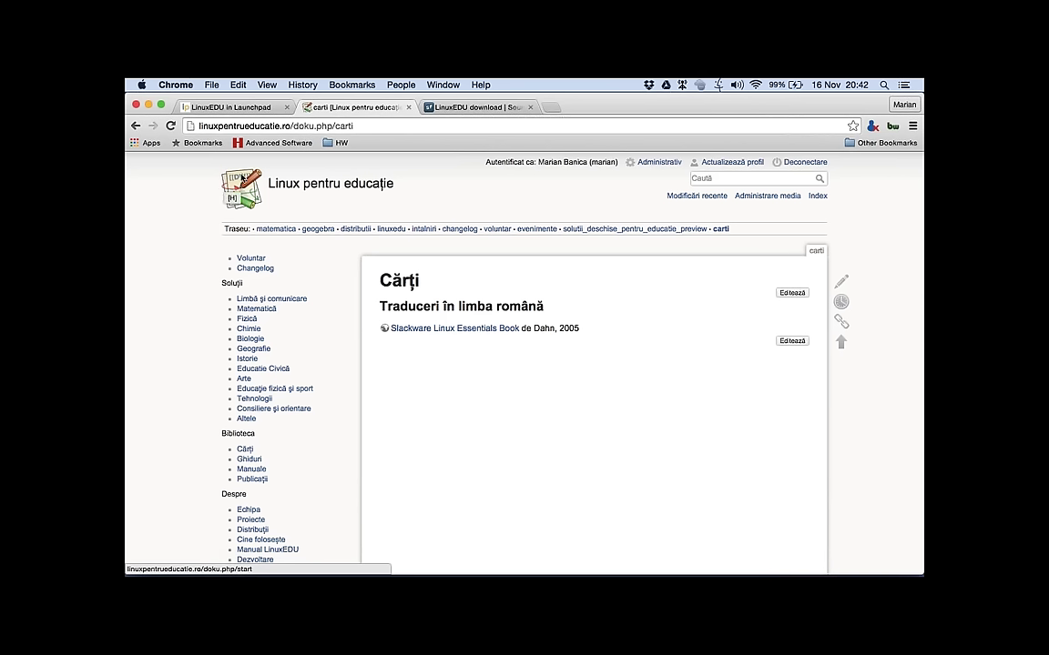
Step: Reload the LinuxEDU Launchpad overview, highlight its mailing list, and open the Bugs page
click(252, 108)
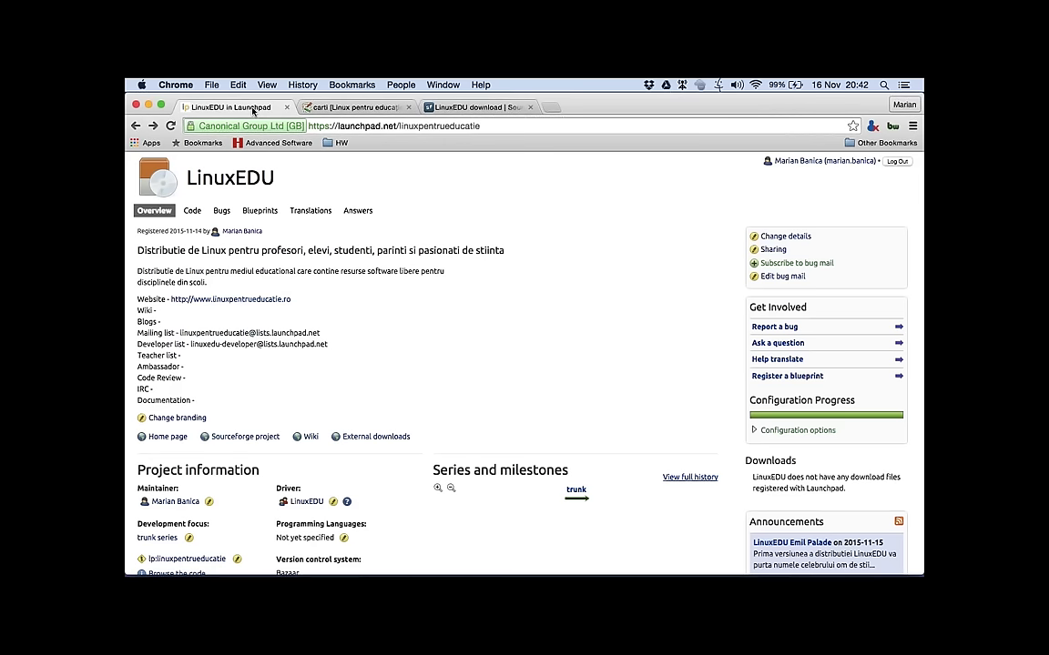
click(212, 180)
drag(181, 333, 320, 333)
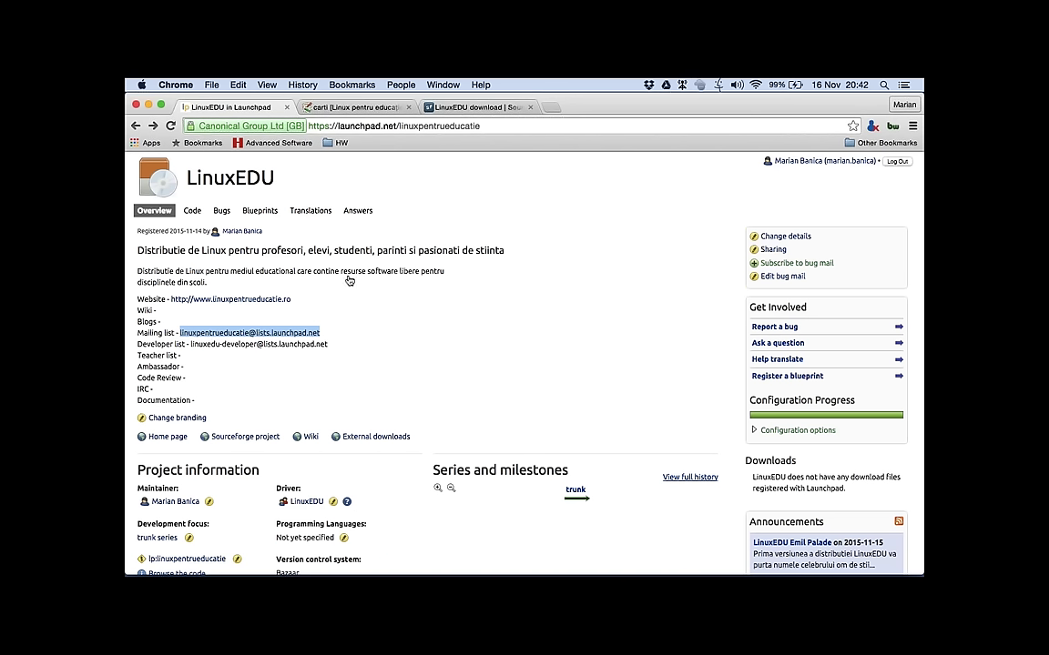
click(223, 211)
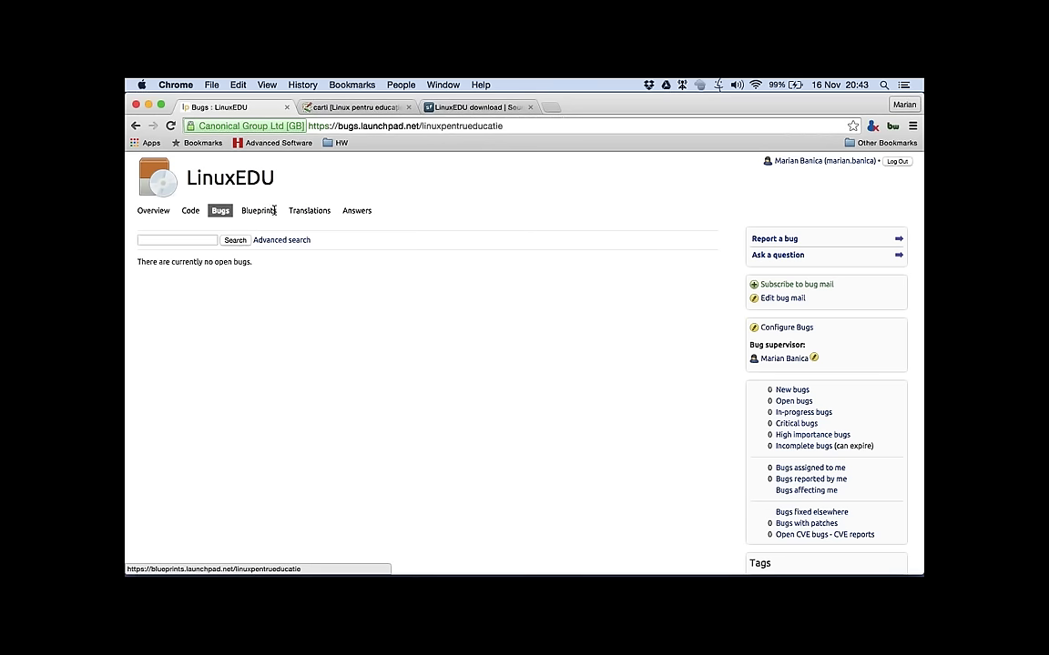
click(160, 210)
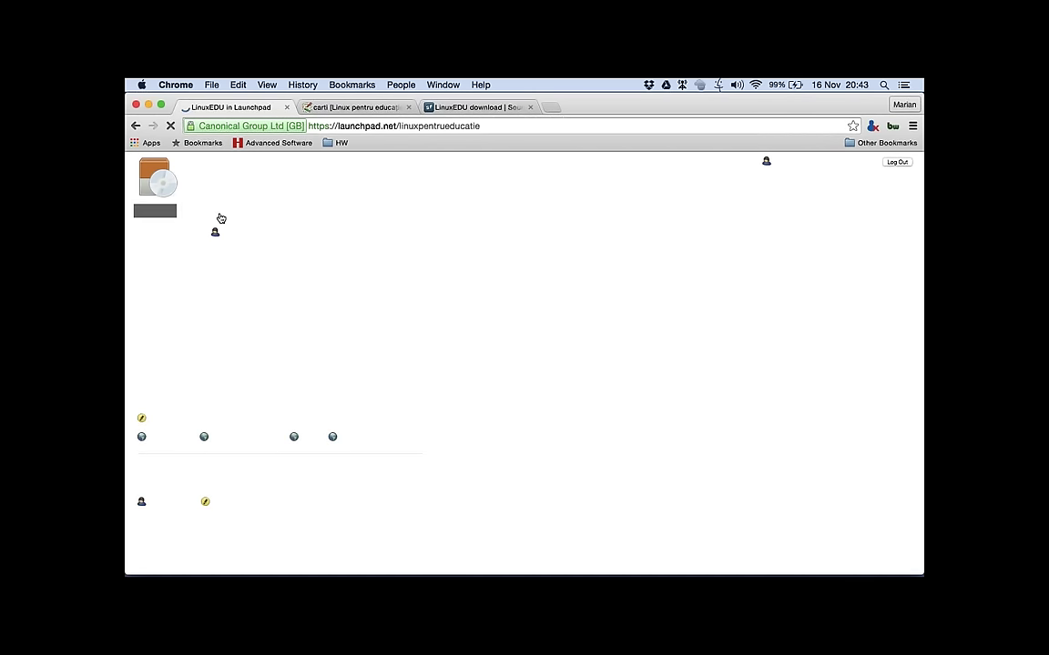
click(220, 212)
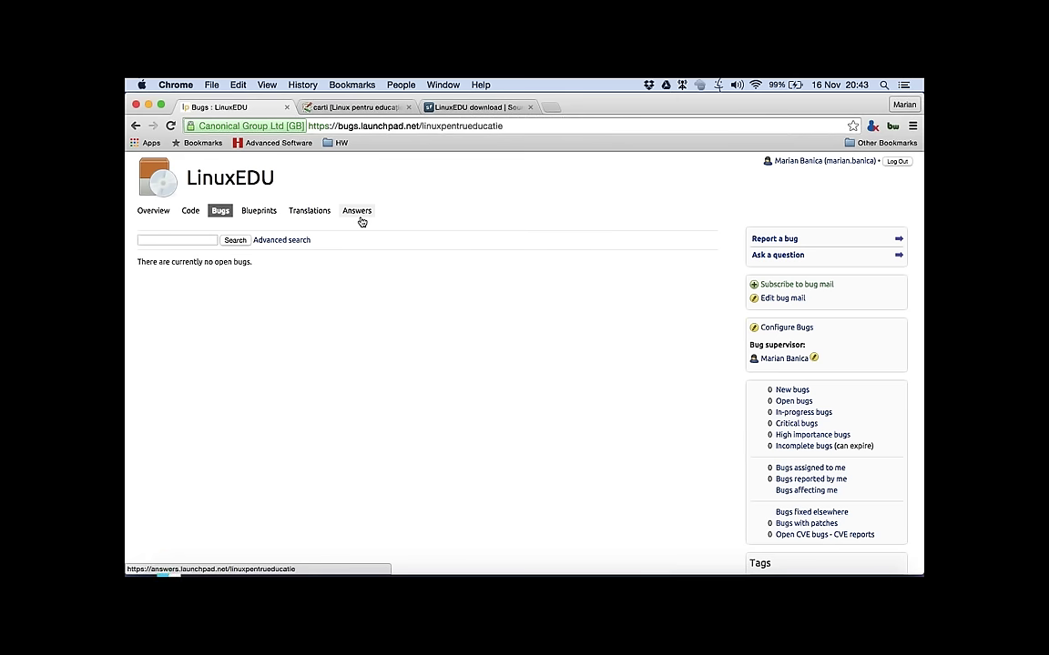
Step: Check LinuxEDU's three FAQs under Answers, then return to its 4-question list
click(360, 219)
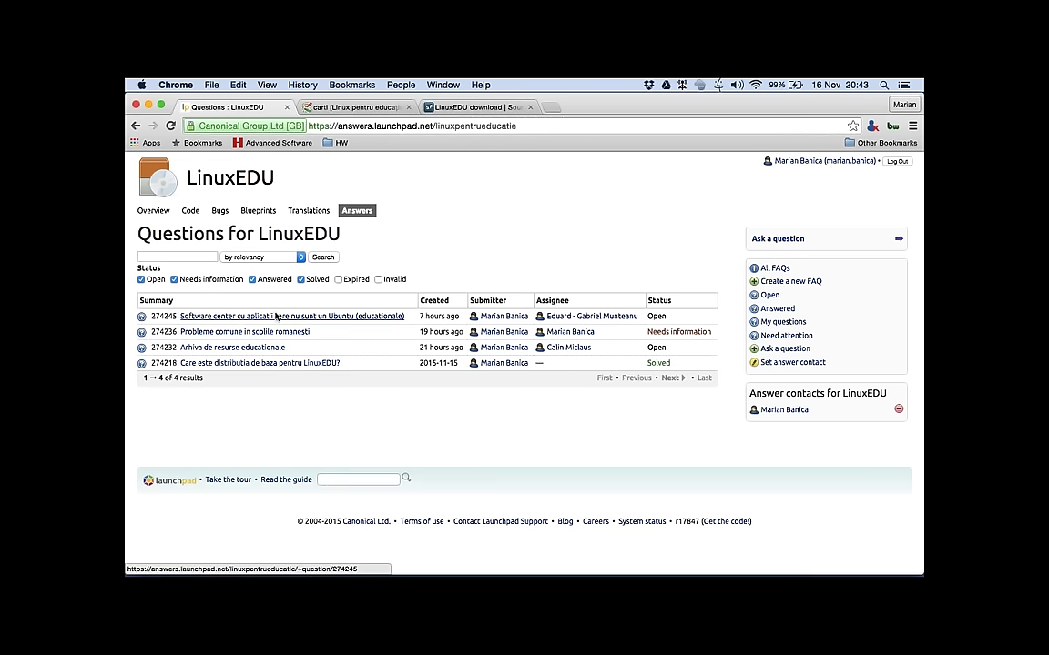
click(773, 269)
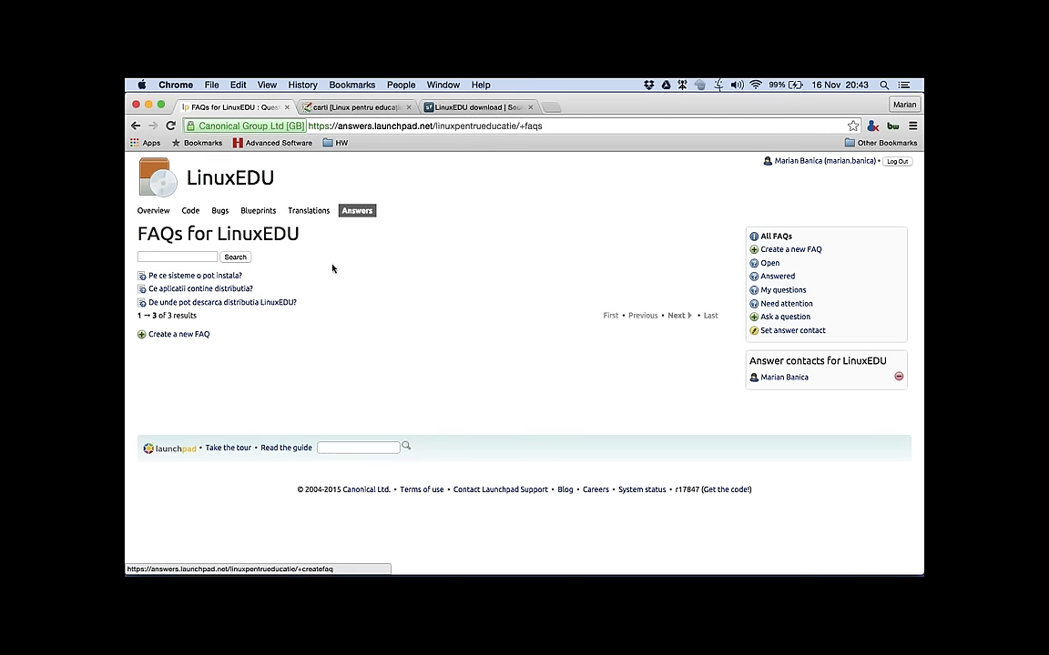
mouse_move(181, 283)
click(134, 128)
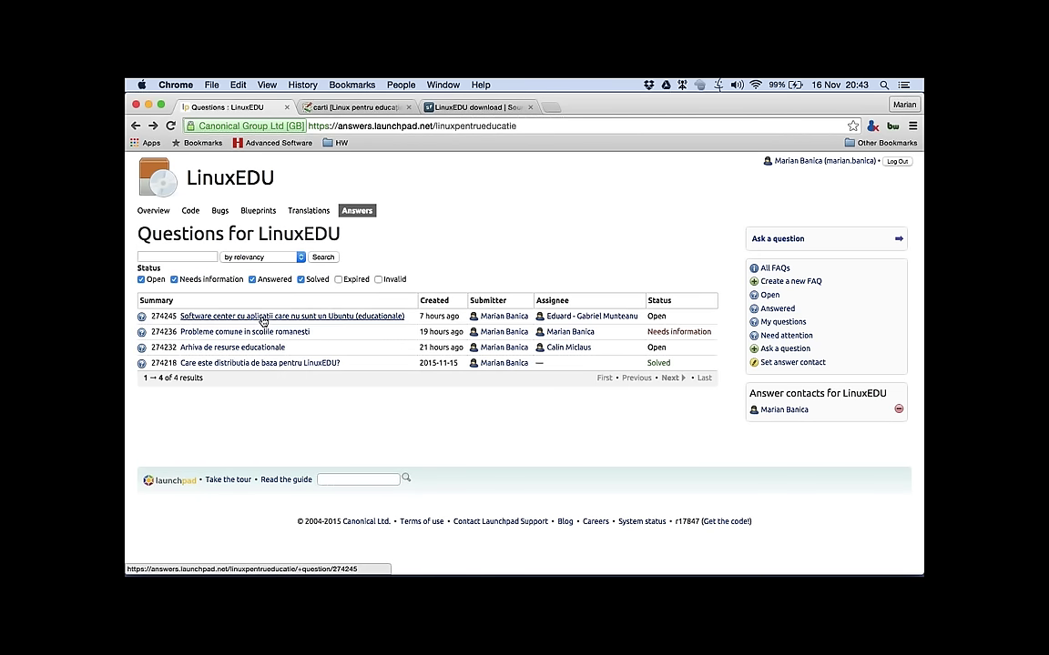
mouse_move(309, 323)
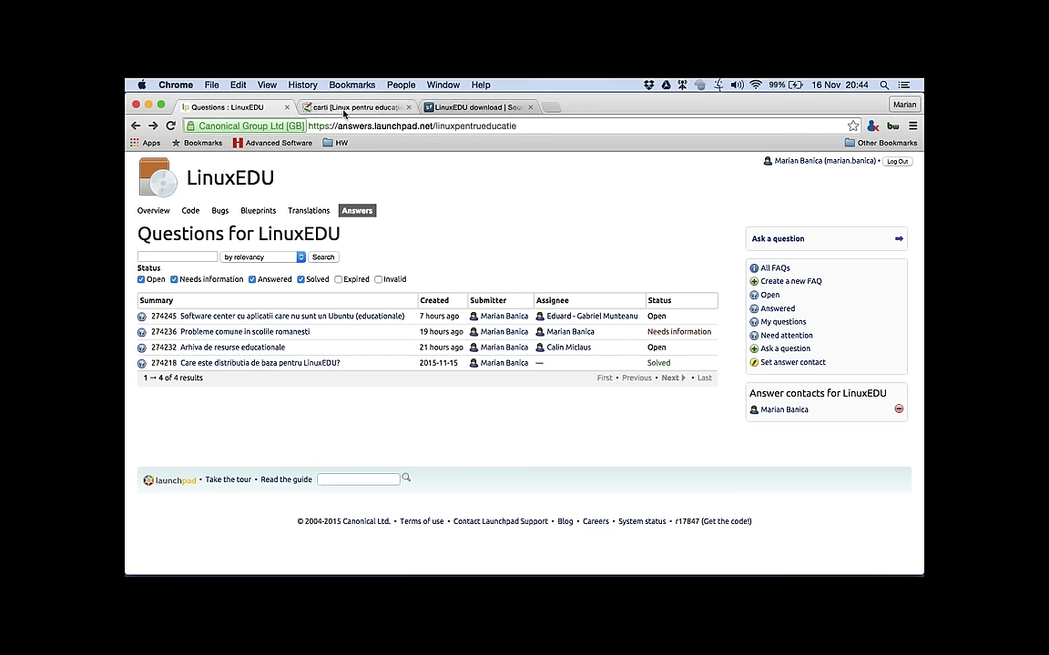
Step: From the wiki's Cărți page, open the LinuxEDU page and jump to its Probleme comune section
click(344, 109)
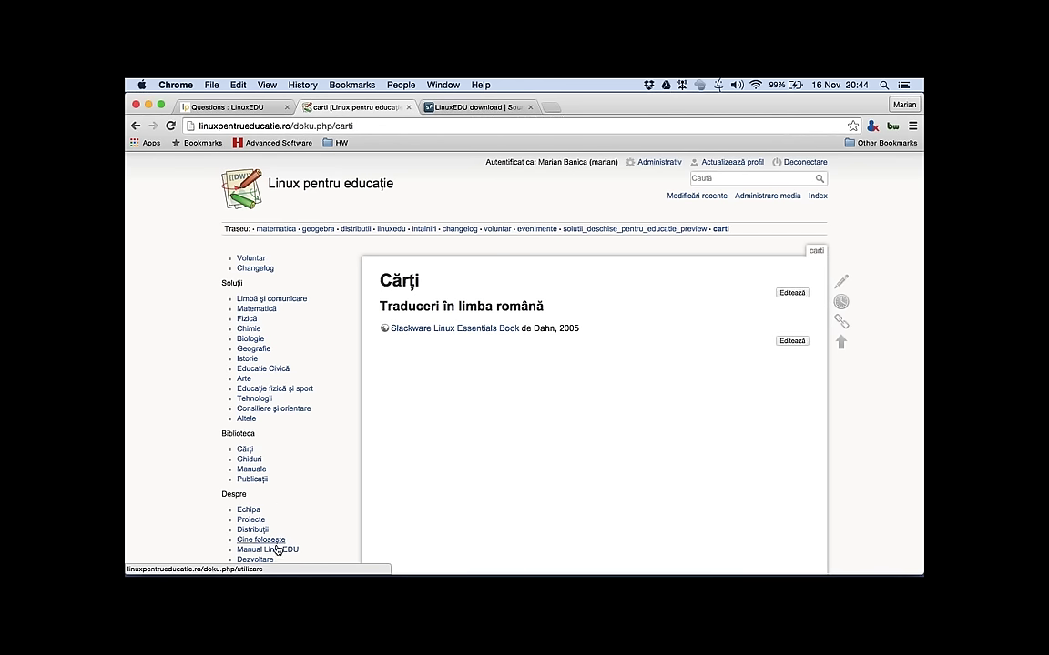
scroll(270, 530, down, 2)
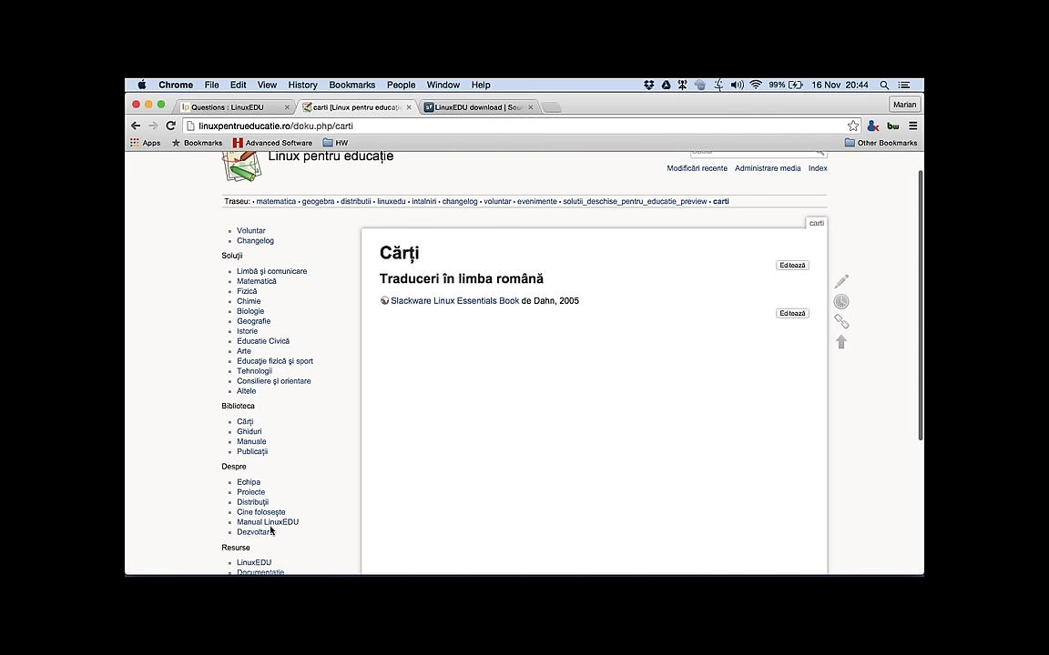
scroll(280, 480, down, 1)
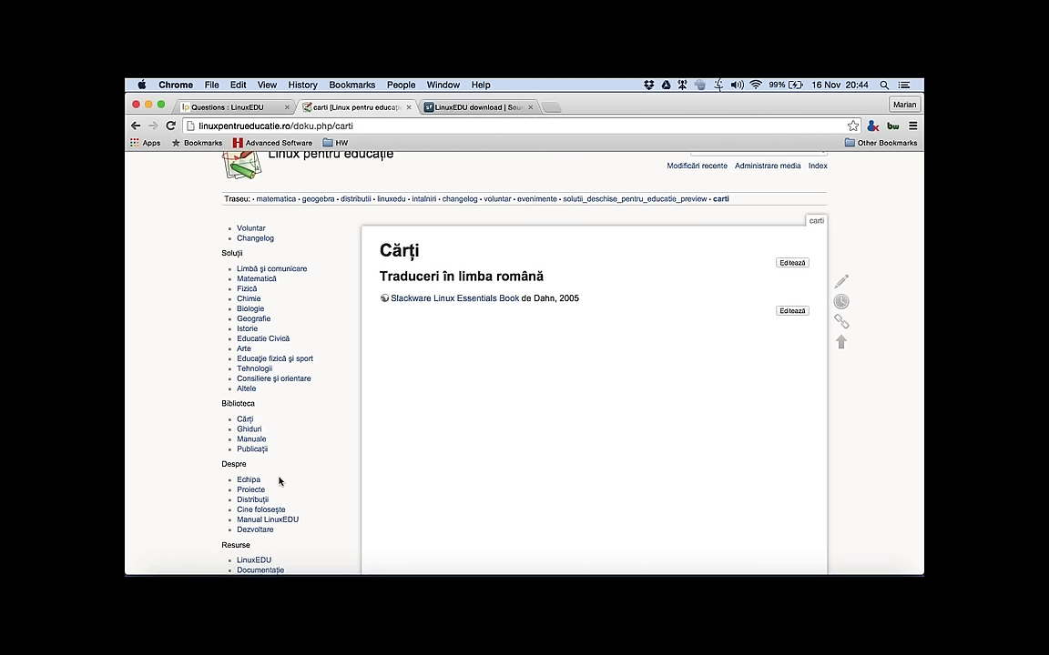
scroll(280, 480, down, 5)
click(262, 490)
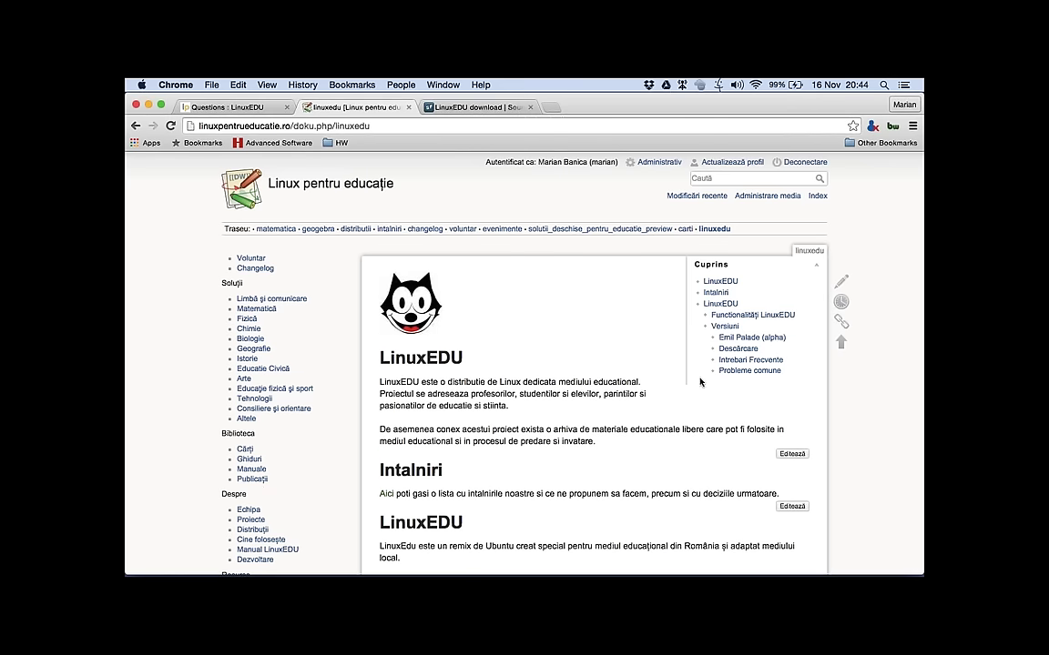
click(721, 373)
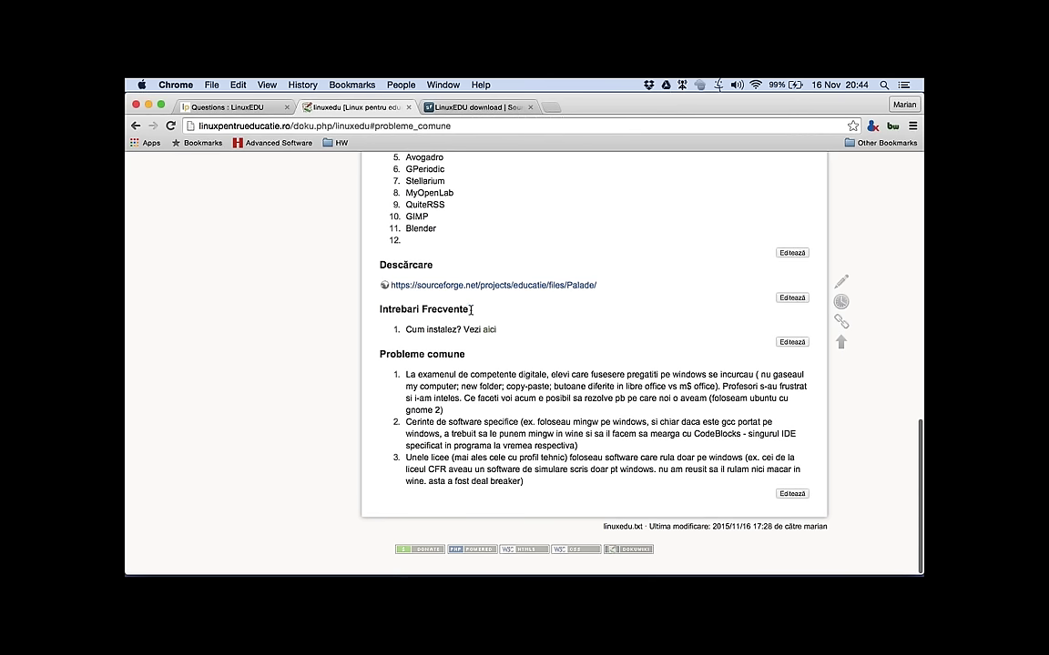
Step: Scroll the LinuxEDU wiki page back to the top, then bring up the 'Questions : LinuxEDU' tab
scroll(407, 372, up, 1)
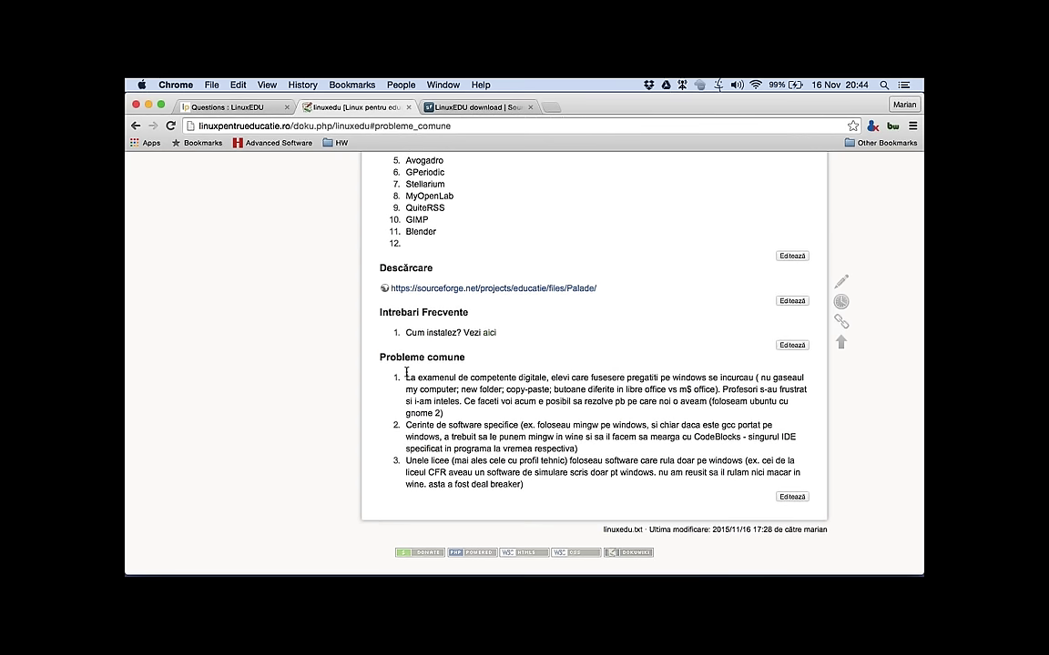
scroll(407, 372, up, 1)
scroll(407, 373, up, 3)
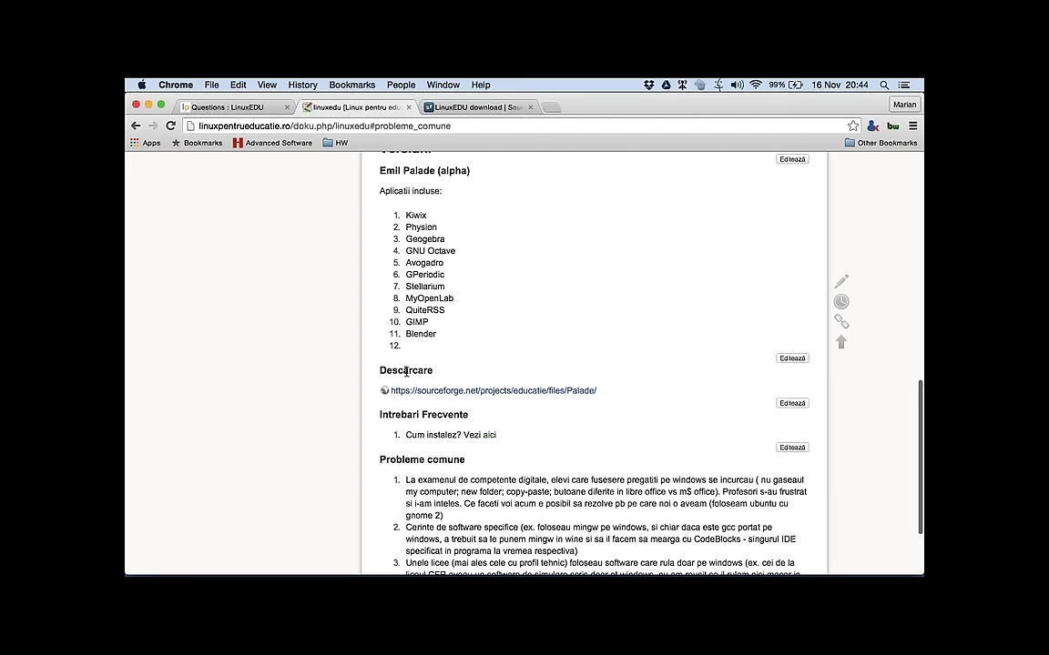
scroll(407, 372, up, 8)
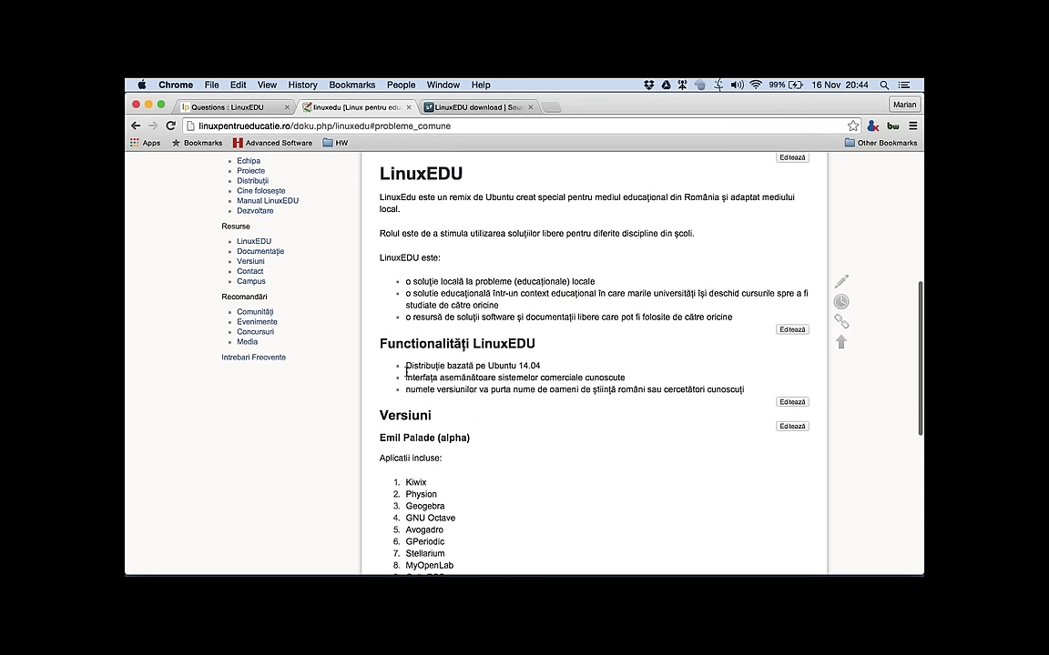
scroll(406, 368, up, 5)
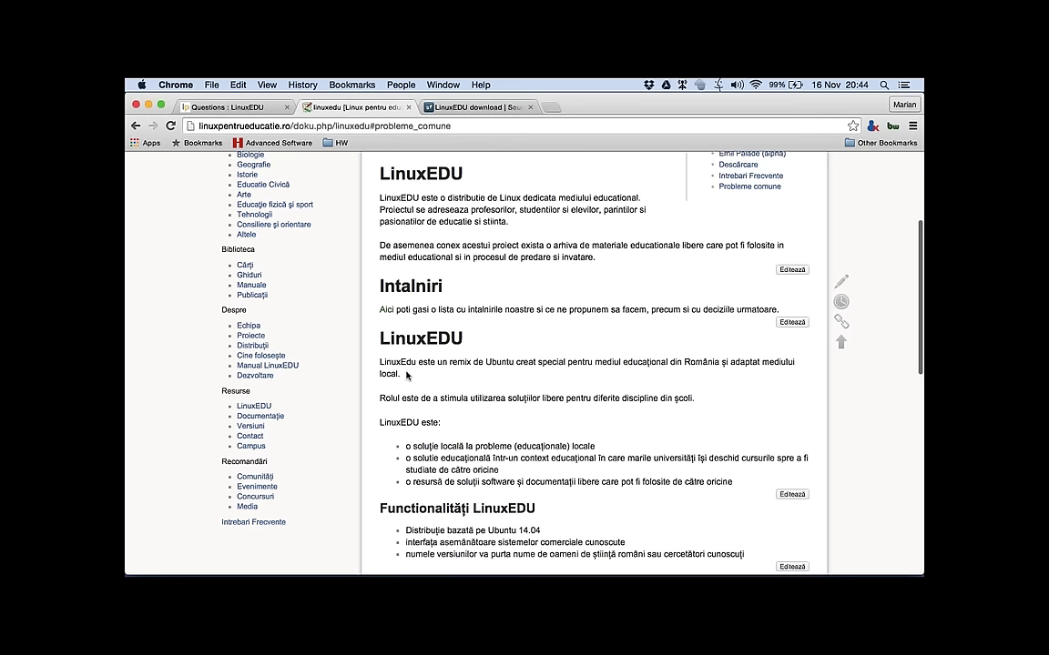
scroll(406, 374, up, 1)
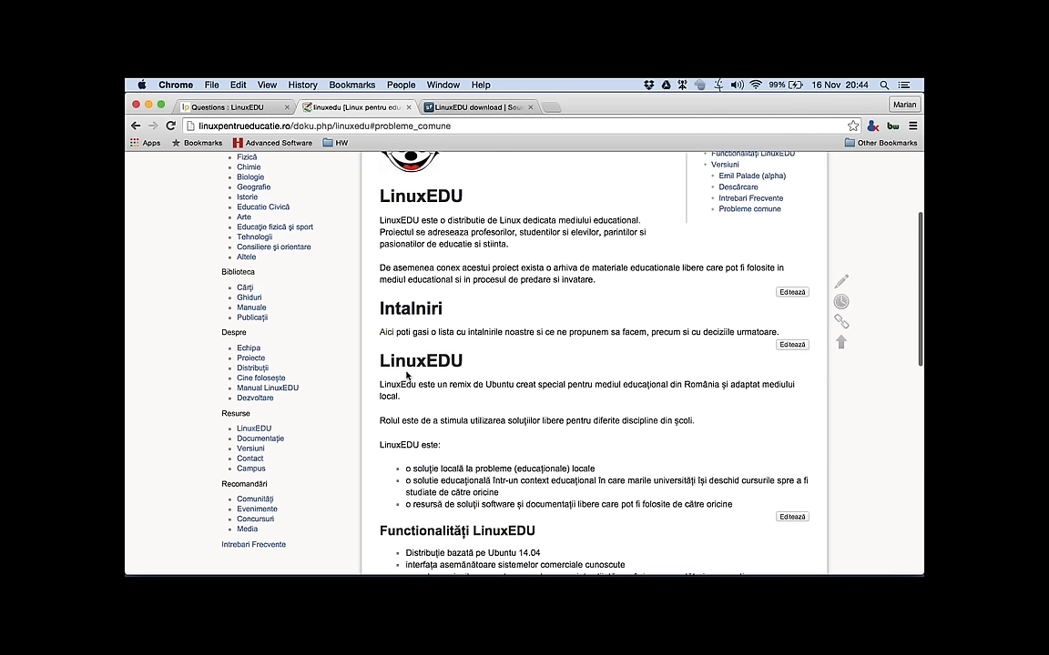
scroll(406, 375, up, 3)
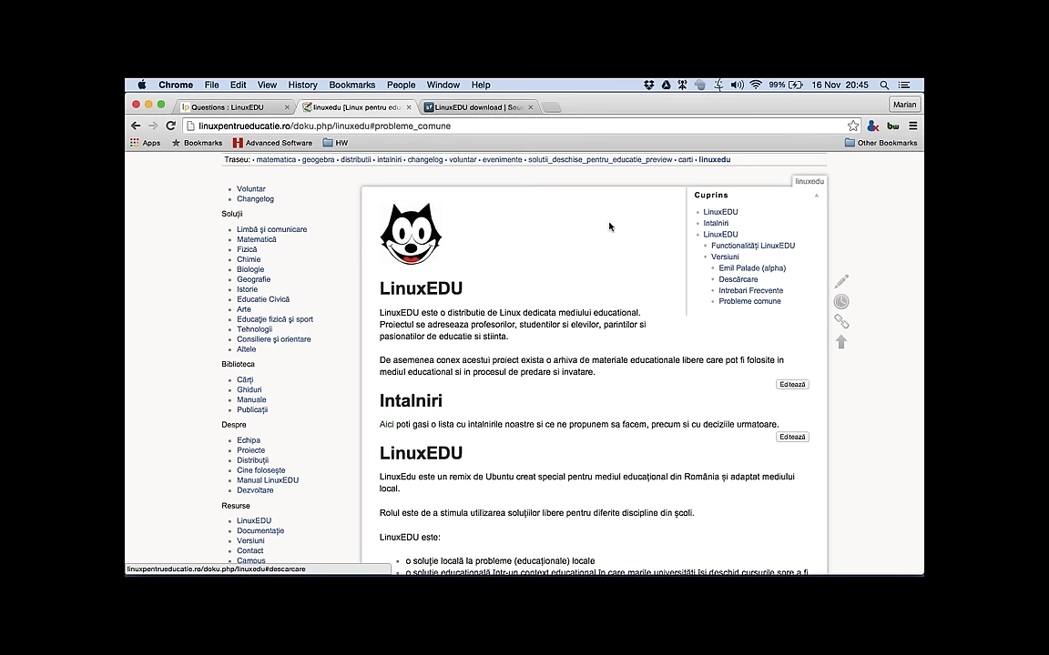
scroll(502, 219, up, 1)
scroll(502, 219, up, 3)
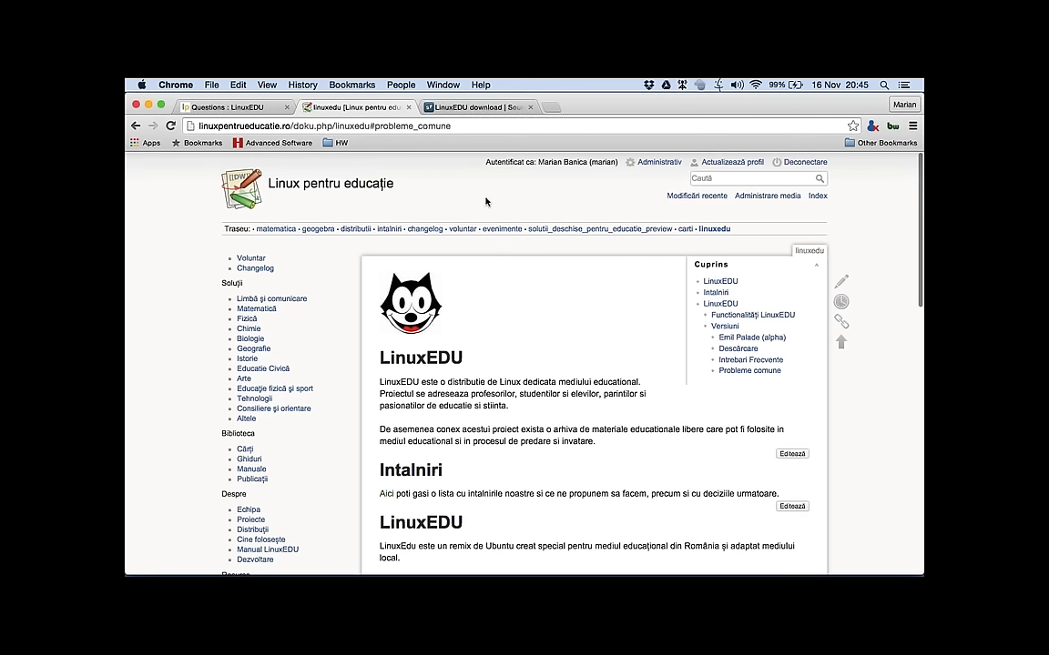
click(216, 104)
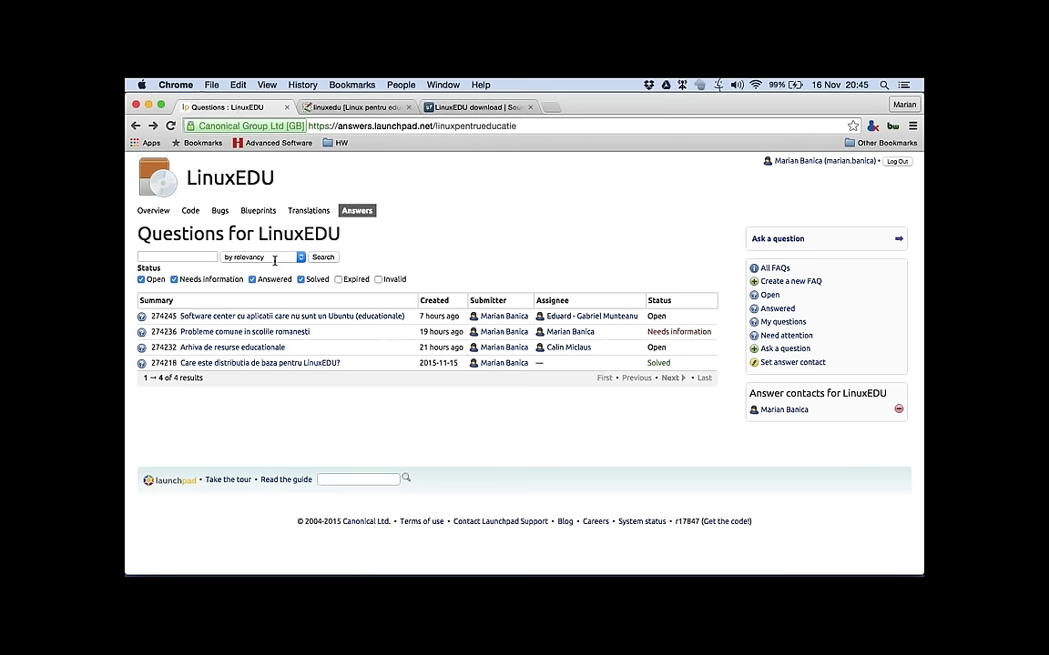
Step: Open the LinuxEDU Overview on Launchpad, select its mailing-list address, and scroll through the project information
click(151, 211)
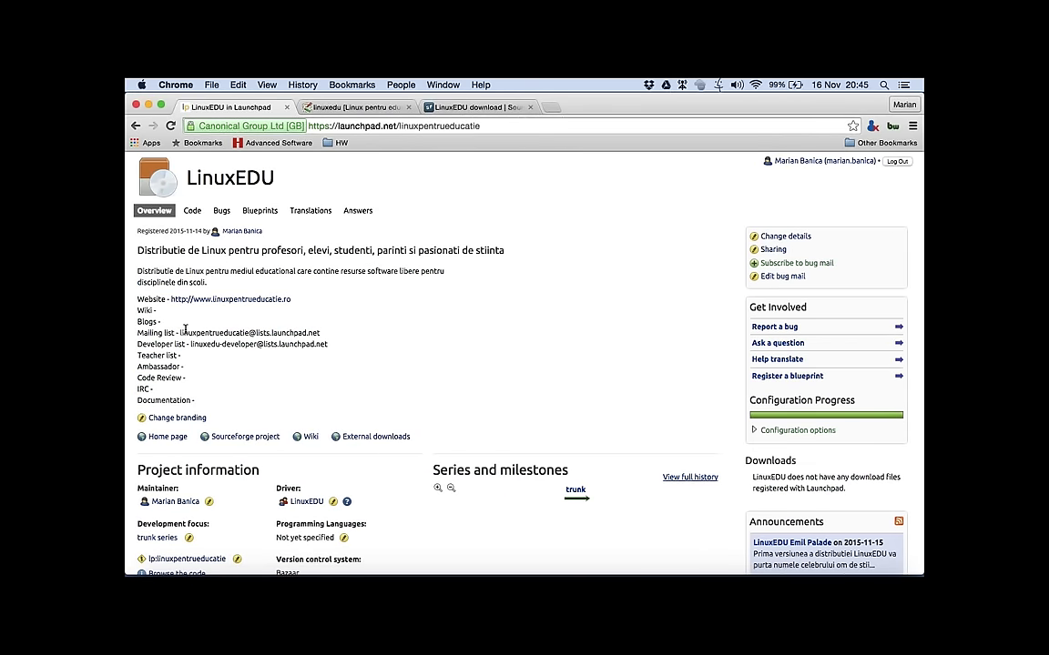
drag(179, 333, 323, 334)
scroll(323, 339, down, 3)
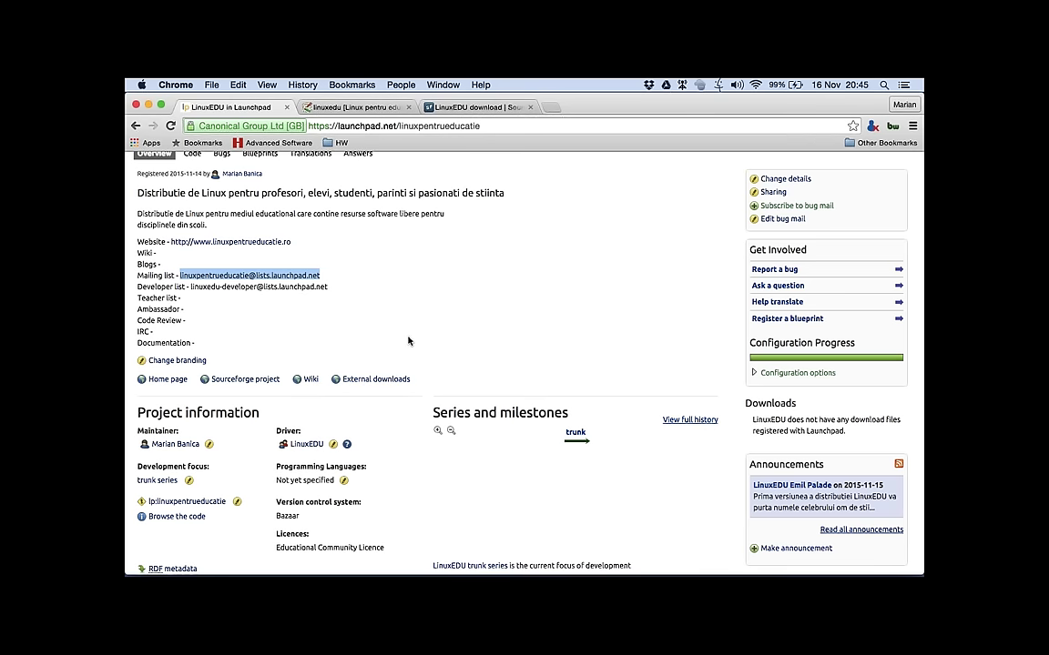
scroll(408, 342, down, 3)
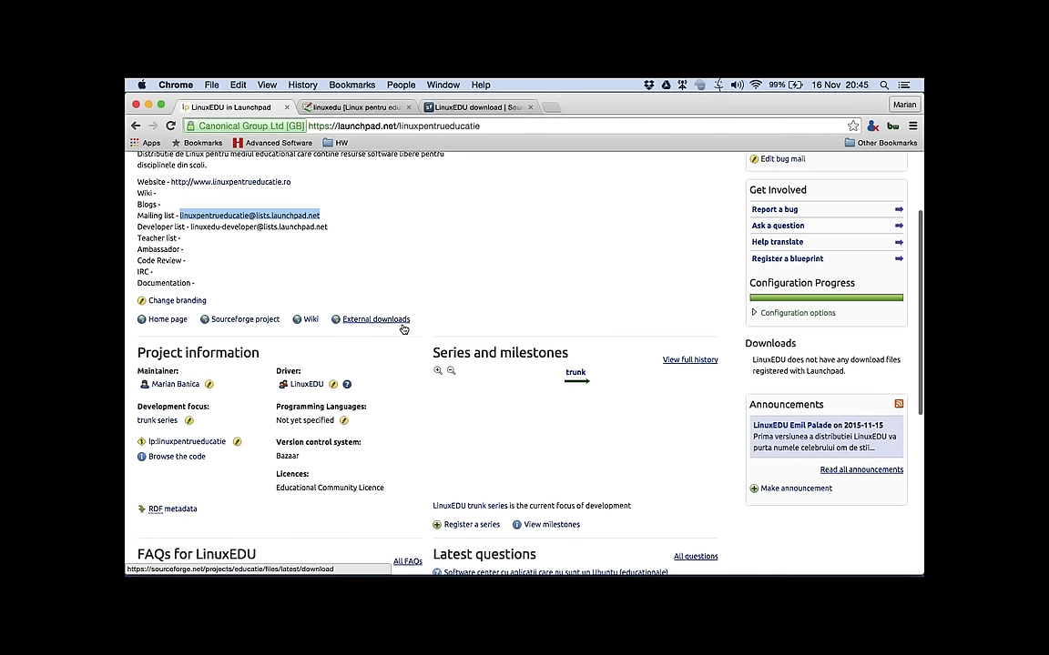
scroll(403, 328, down, 1)
scroll(404, 328, down, 3)
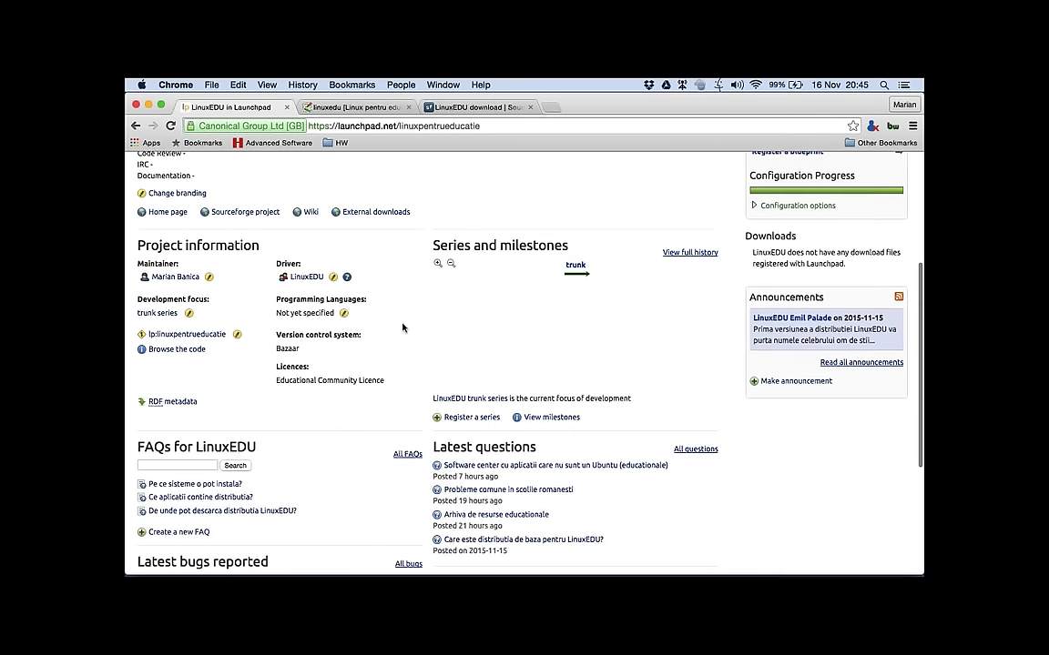
scroll(403, 328, down, 3)
scroll(403, 327, down, 3)
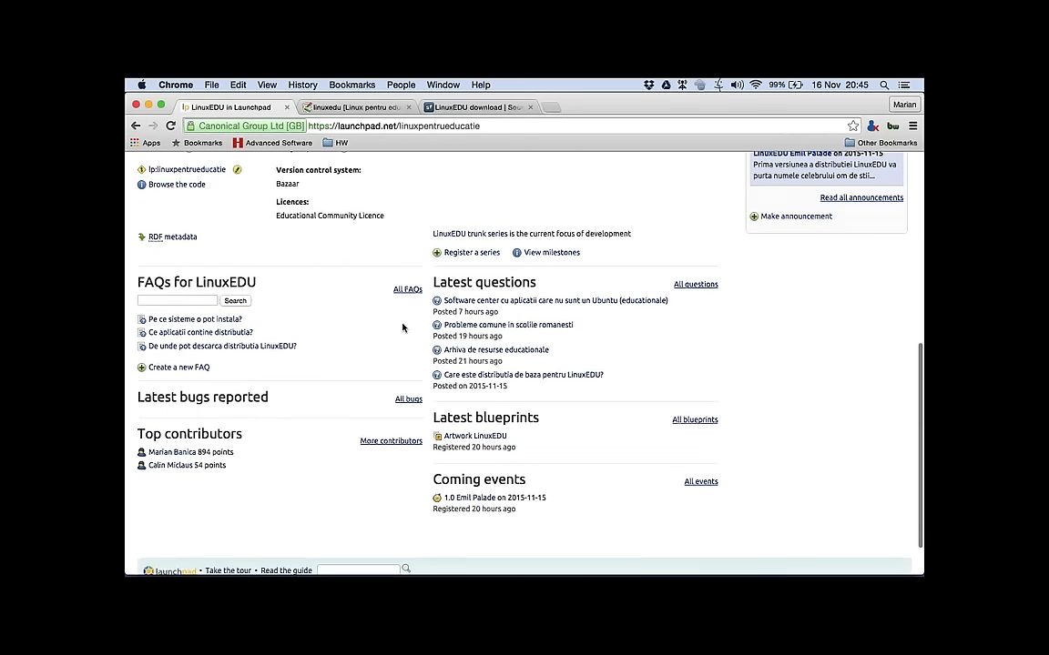
scroll(403, 328, up, 10)
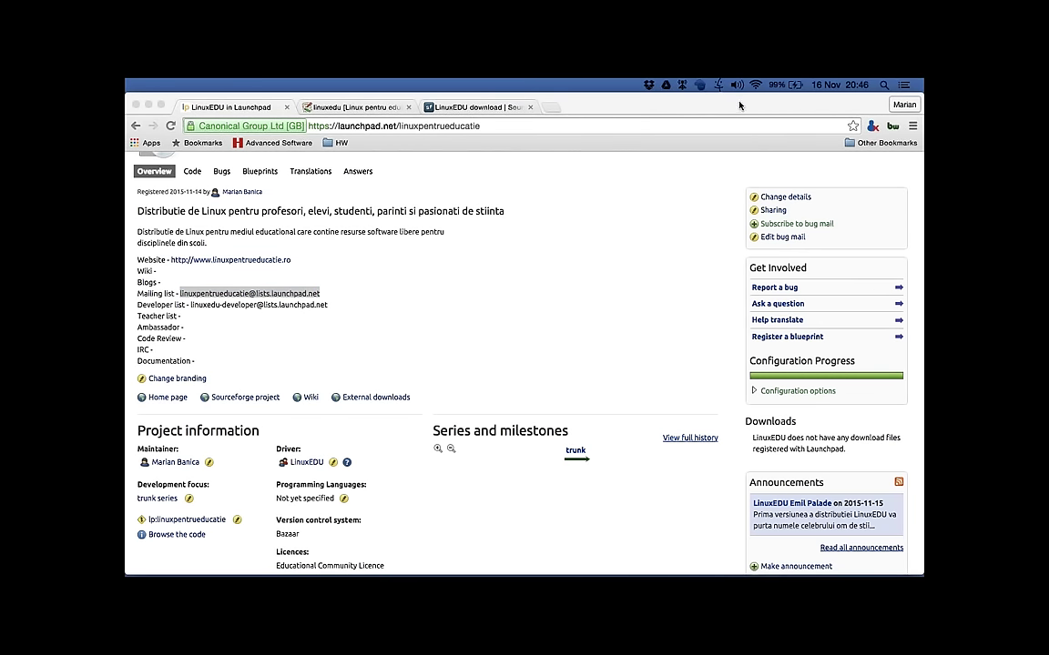
Step: Load kiwix.org in a new browser tab
click(508, 122)
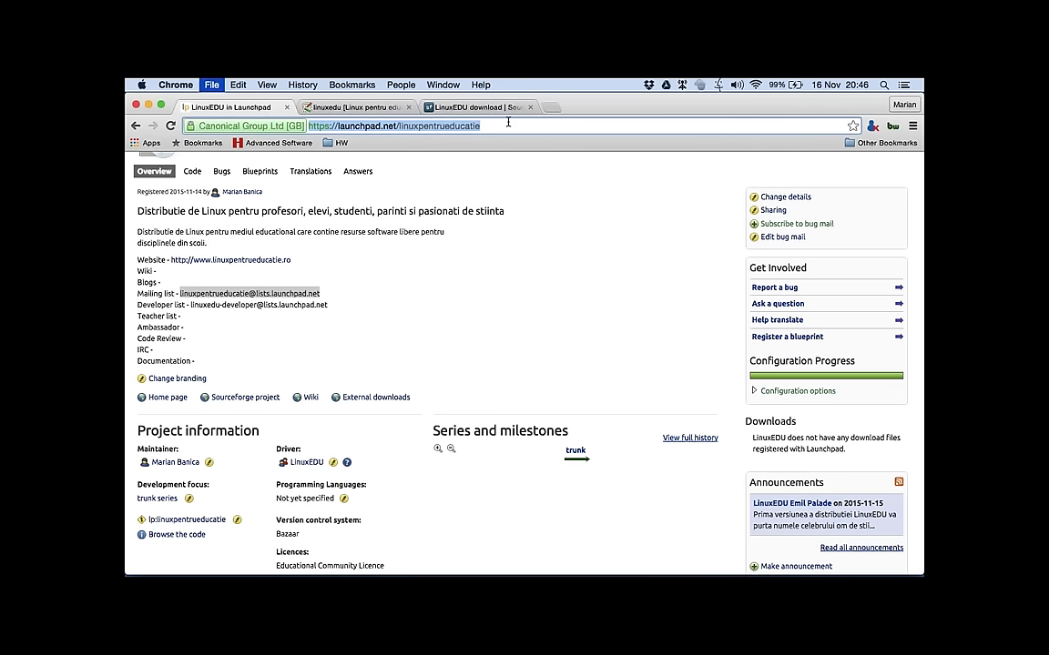
key(super+t)
text(kiwix)
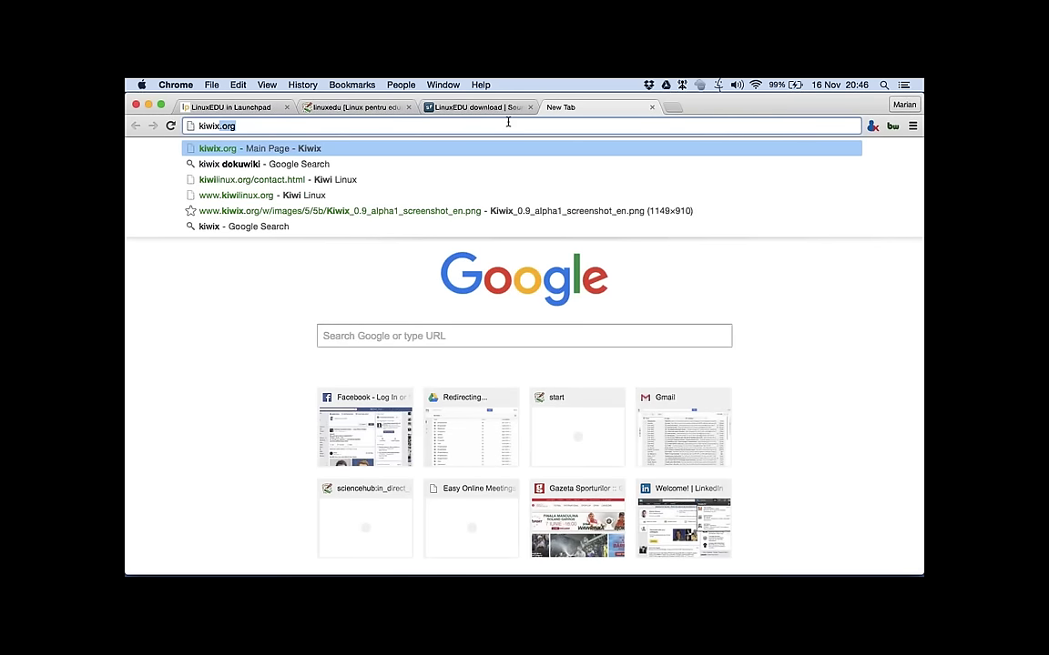
text(.org)
key(Return)
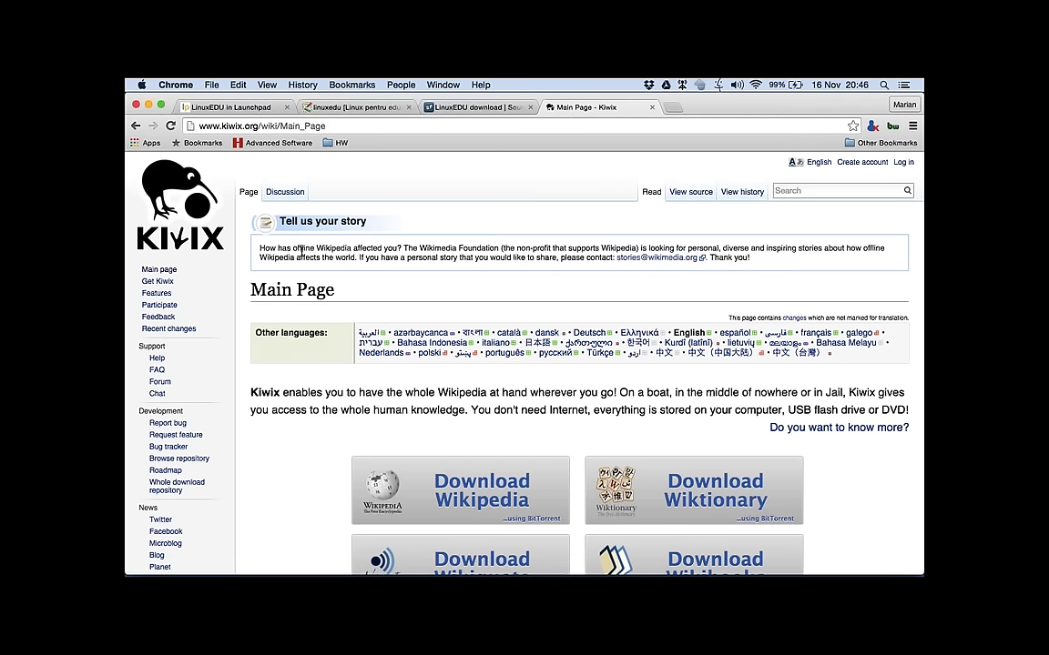
key(super+t)
Step: Load mediawiki.org in the new tab and go to its Main page, scrolling over the Welcome sections
text(mediawiki.org)
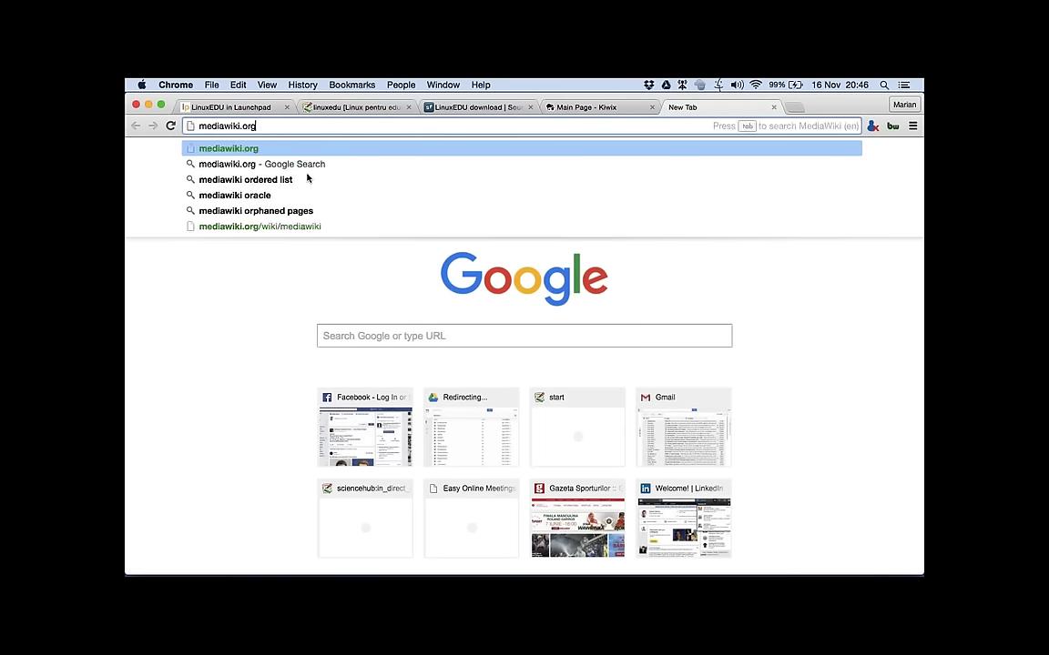
key(Return)
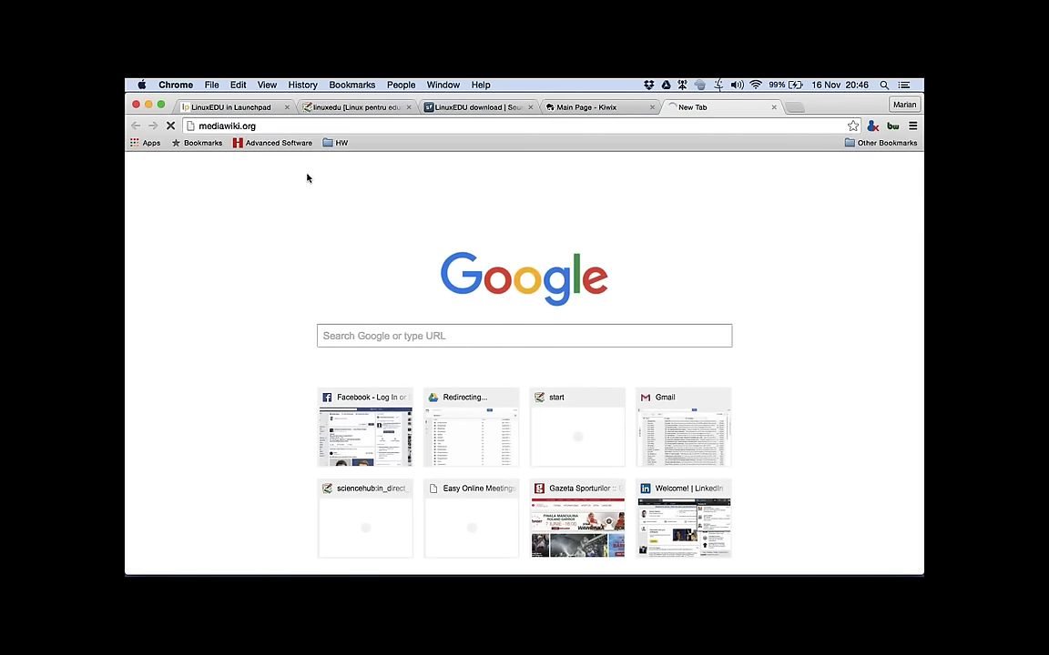
click(587, 108)
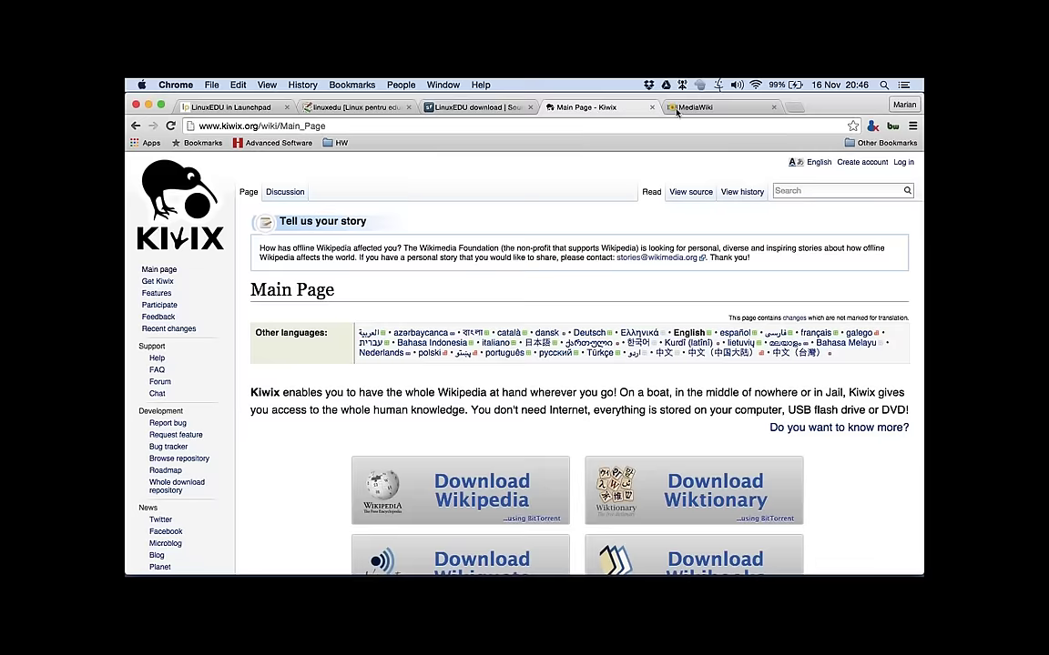
click(690, 107)
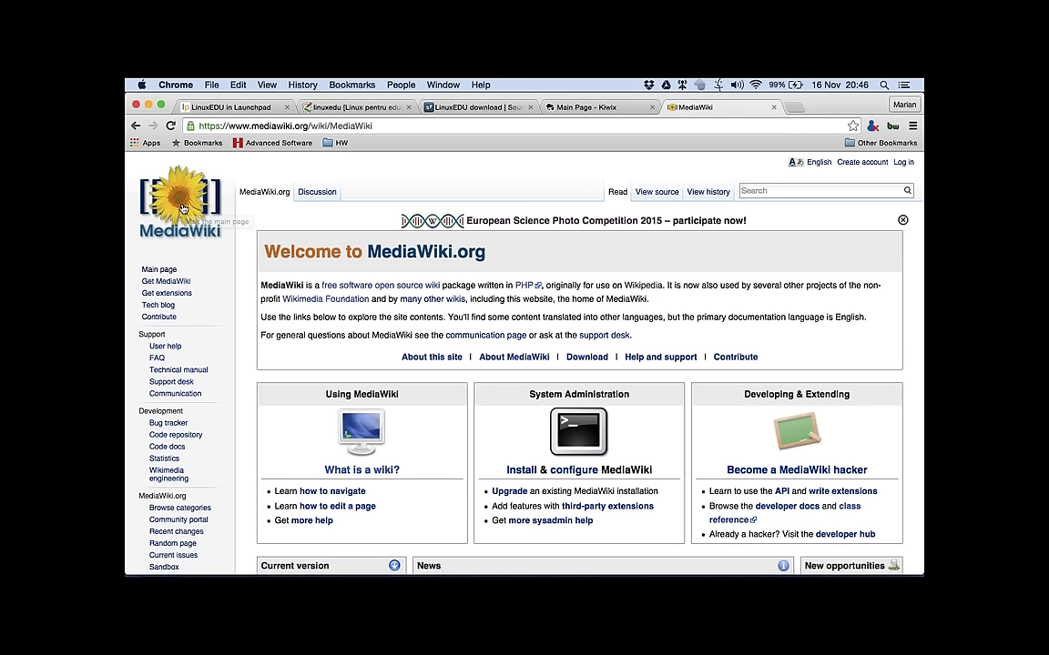
click(161, 270)
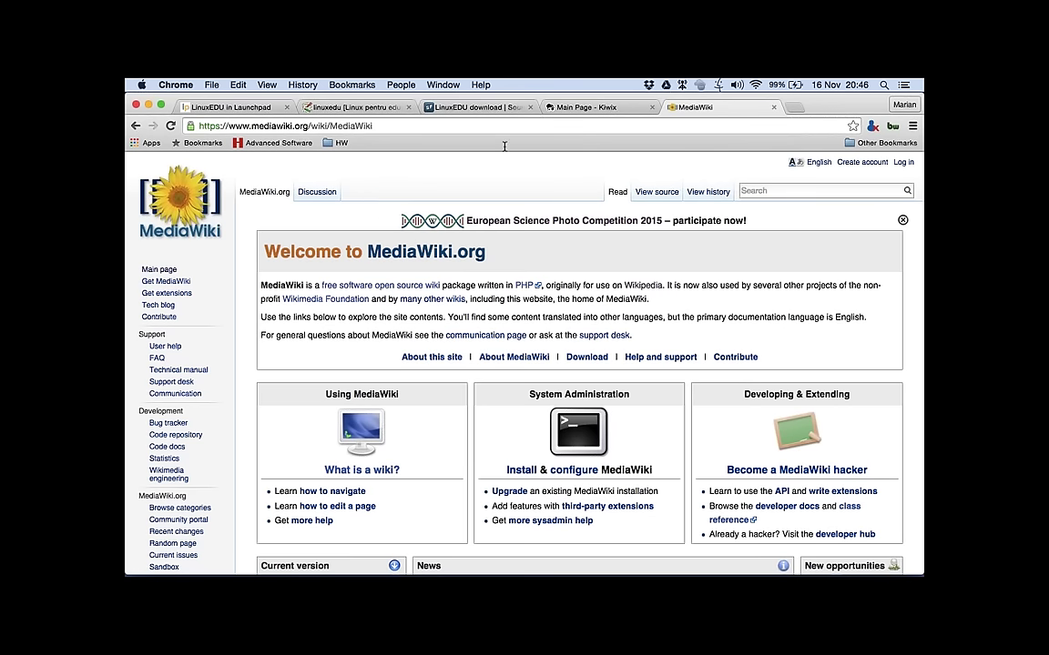
scroll(508, 239, down, 4)
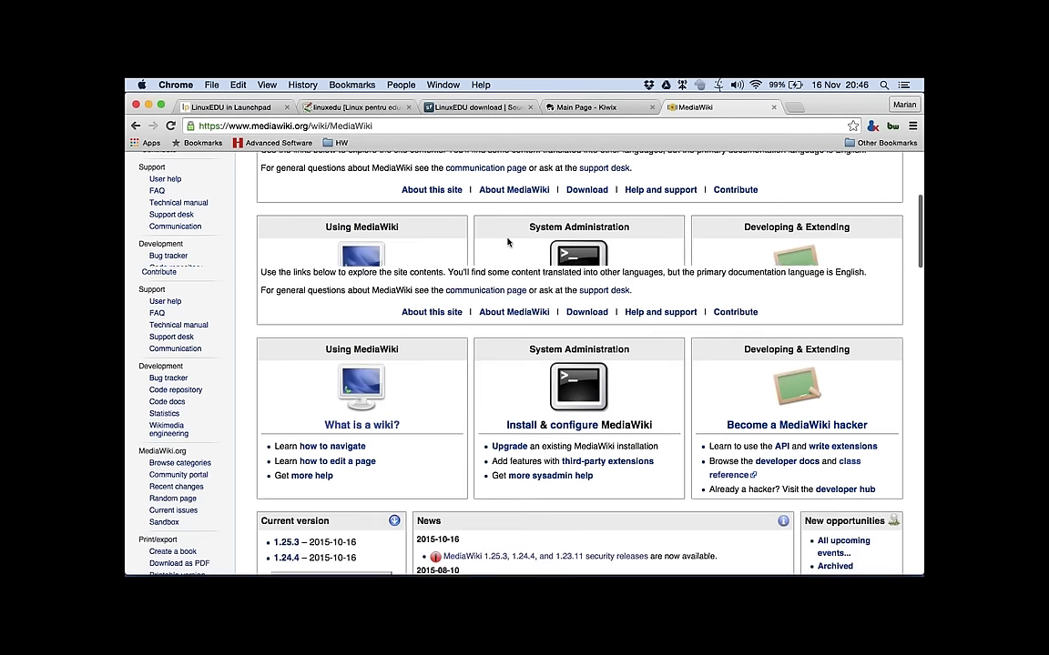
scroll(508, 241, up, 1)
scroll(508, 241, up, 3)
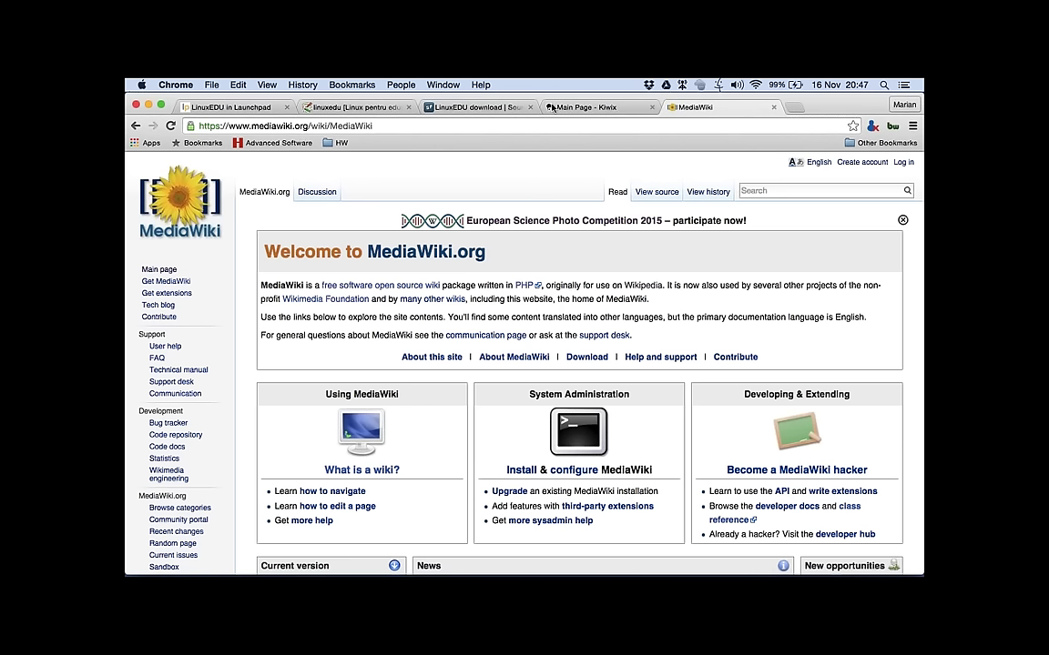
Step: On the Kiwix Main Page, scroll past the Download list and open the Kiwix screenshot's file page
click(551, 107)
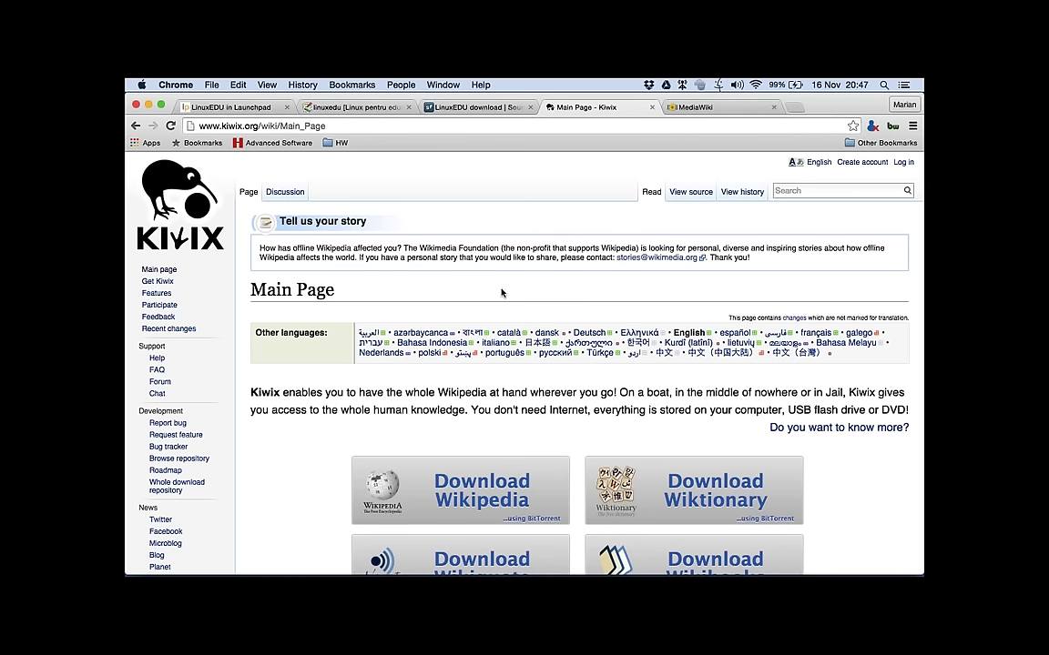
scroll(501, 292, down, 1)
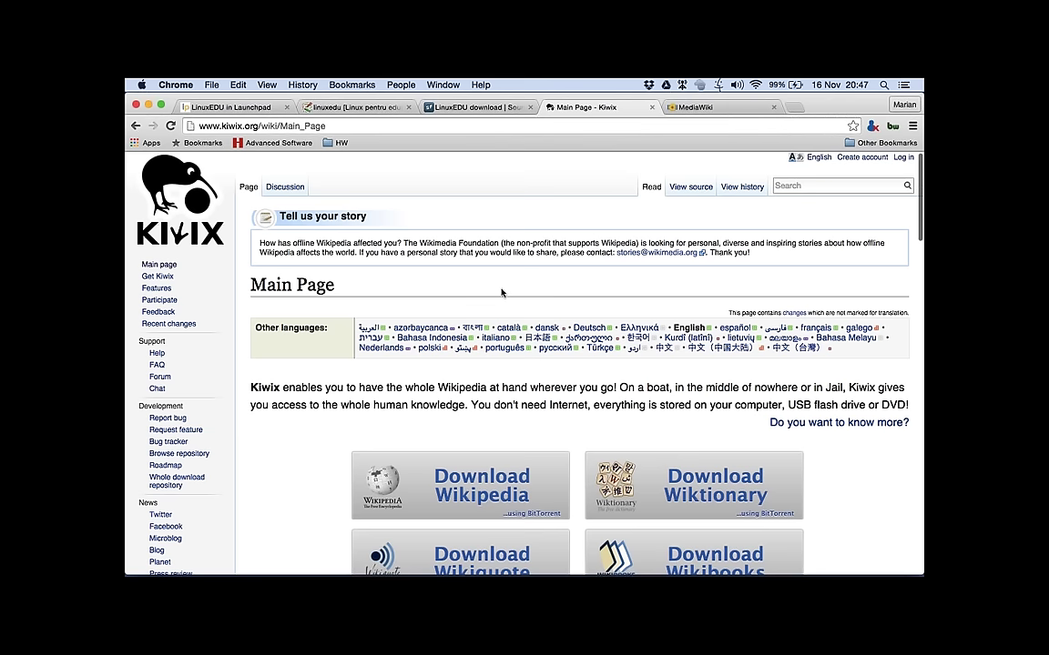
scroll(501, 292, down, 1)
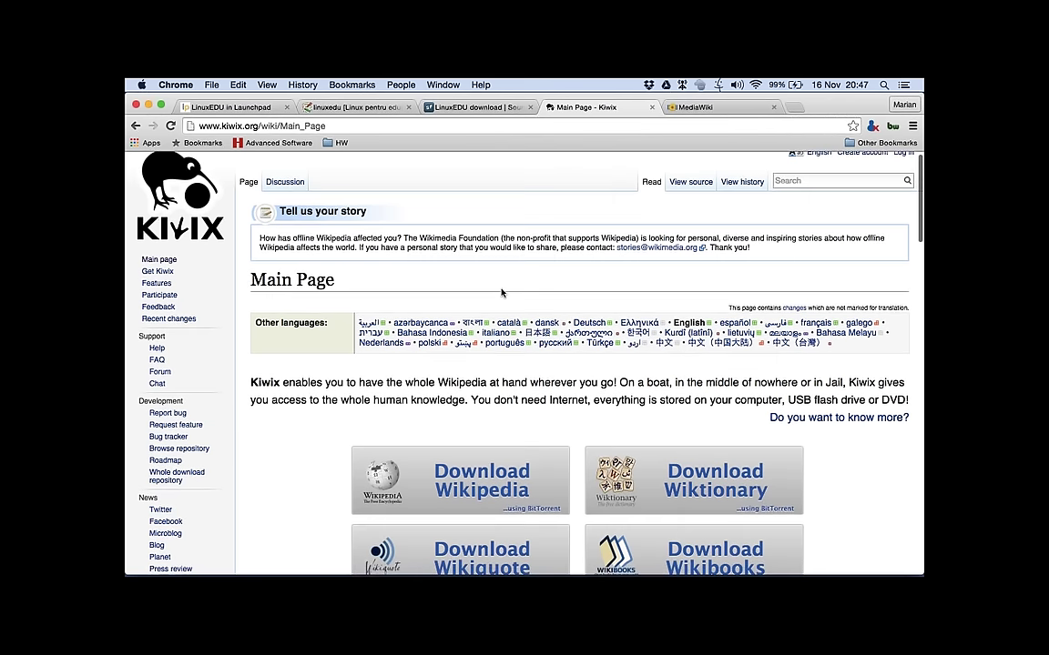
scroll(501, 292, down, 5)
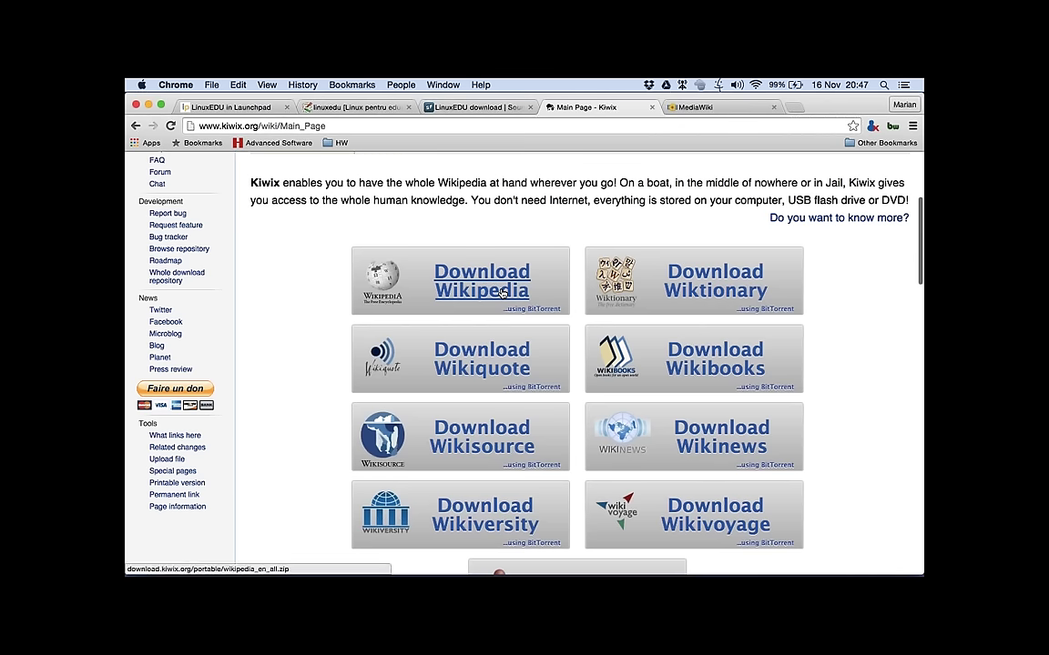
scroll(500, 292, down, 2)
scroll(501, 292, down, 5)
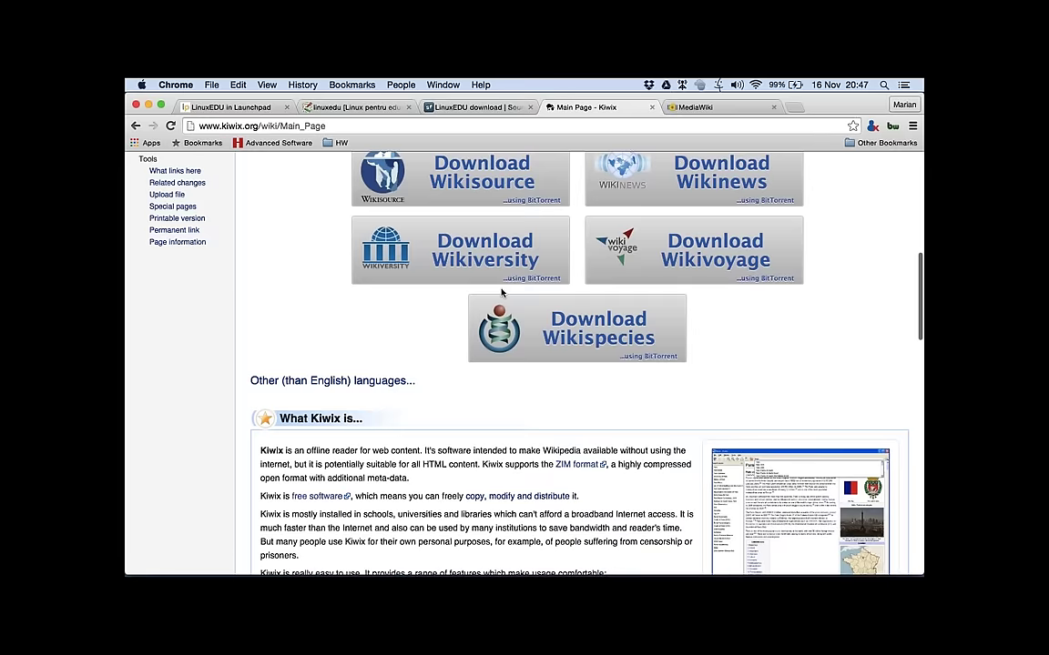
scroll(501, 292, down, 3)
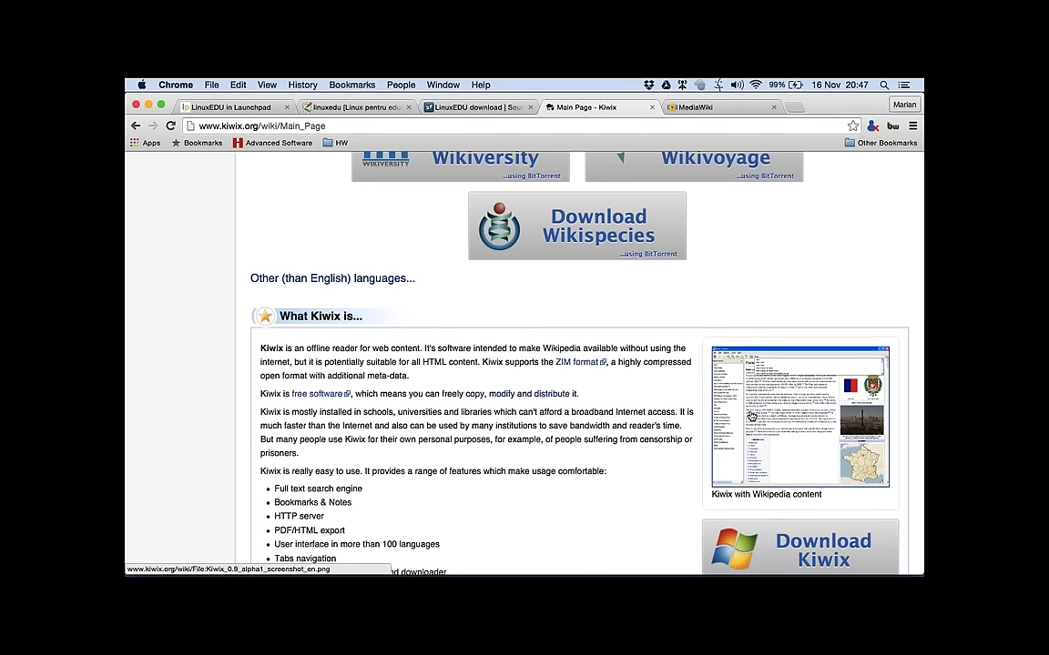
click(751, 416)
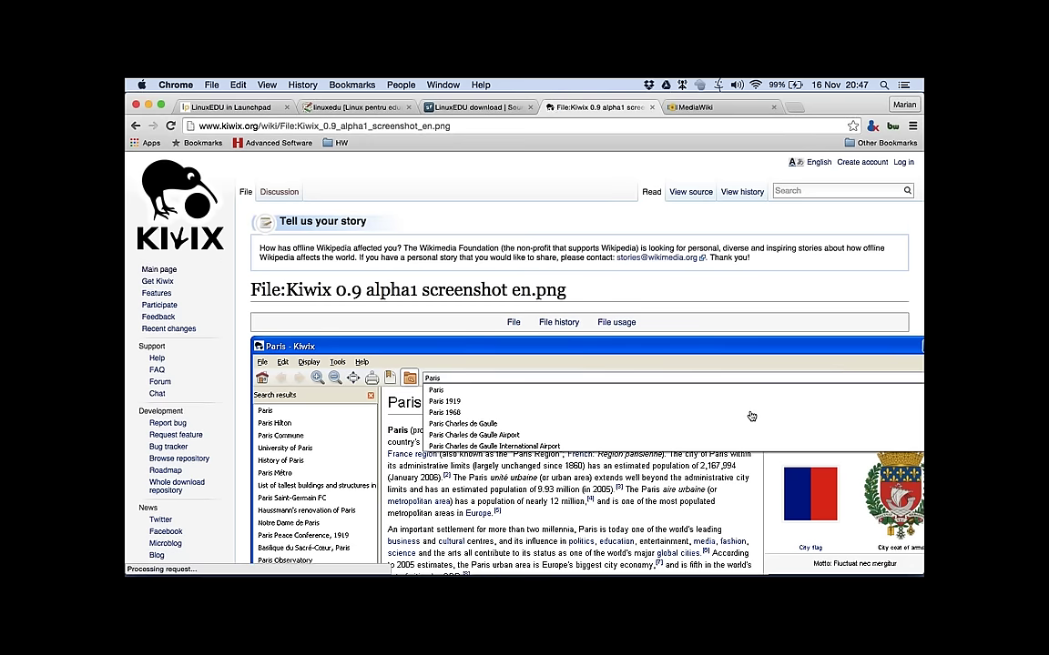
Step: View the Kiwix 0.9 alpha1 screenshot full size, return to its file page, then type 'avo' in a new tab
scroll(742, 415, down, 3)
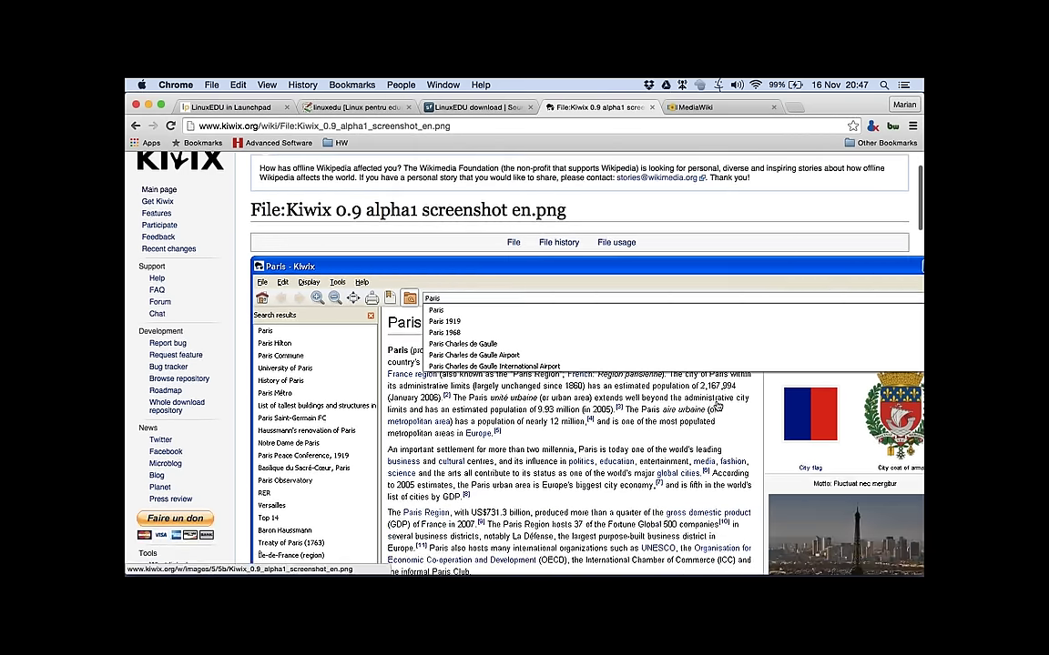
click(717, 407)
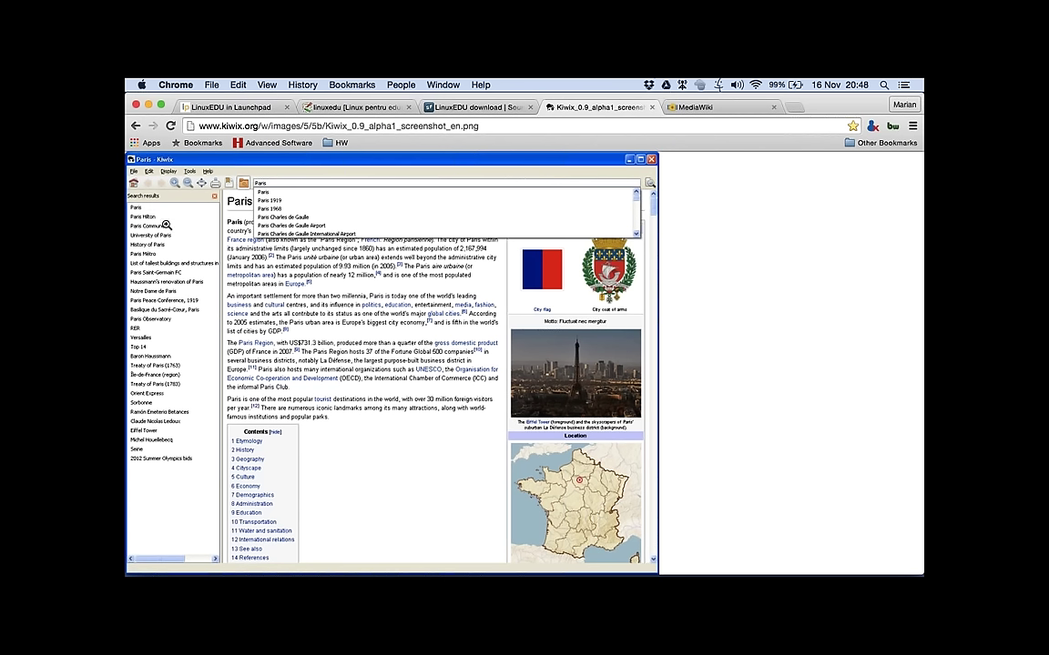
click(133, 128)
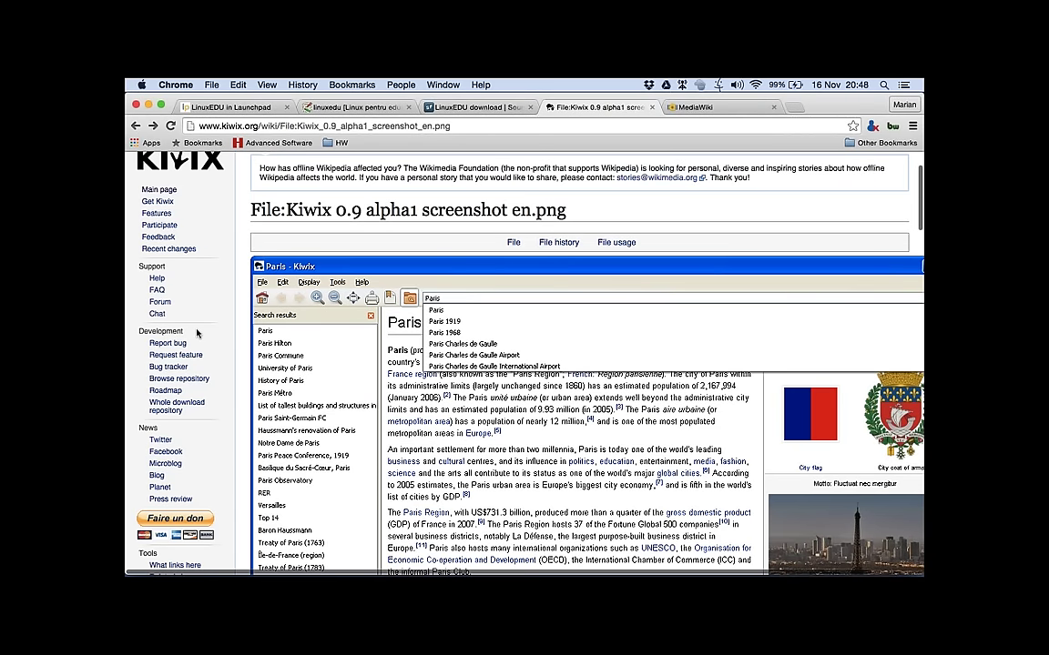
key(super+t)
text(a)
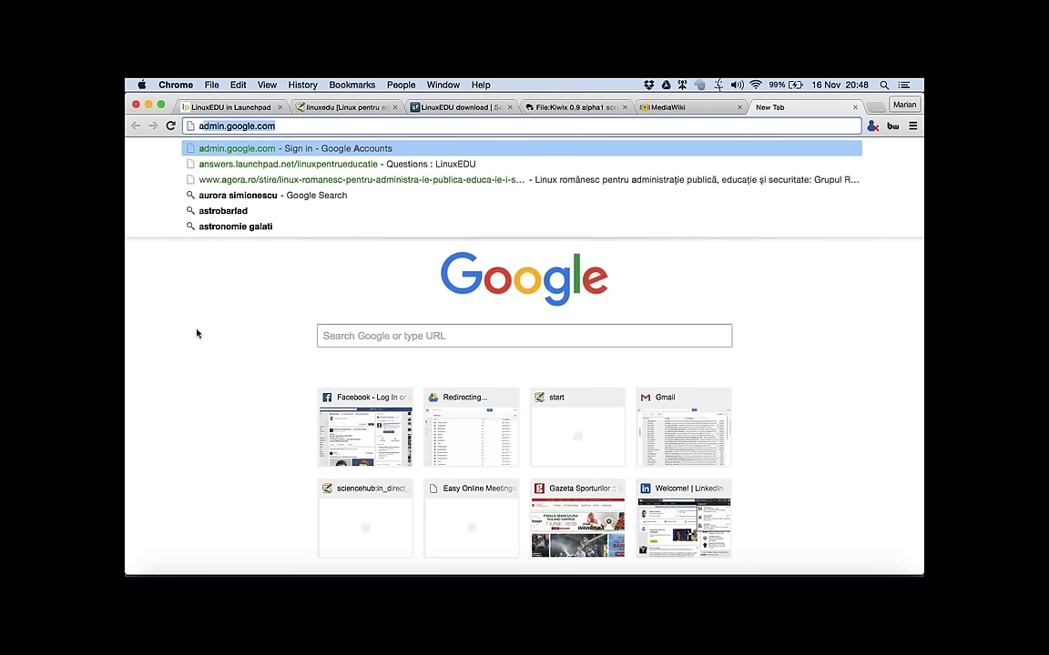
text(vogadro.cc)
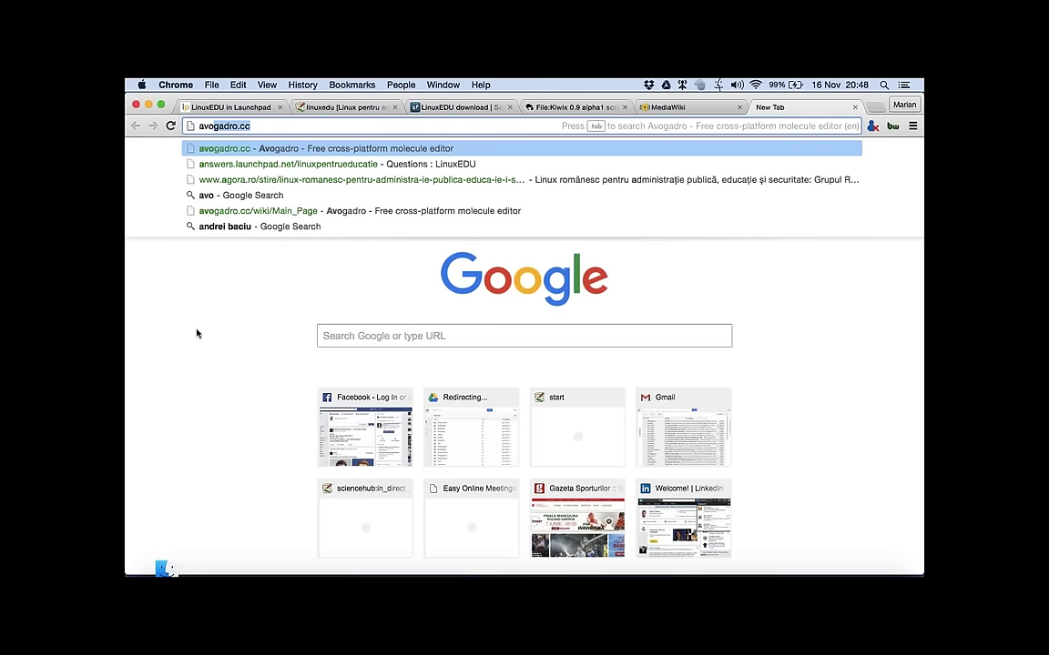
Step: Load avogadro.cc and open the Screenshots gallery from the Navigation links
key(Return)
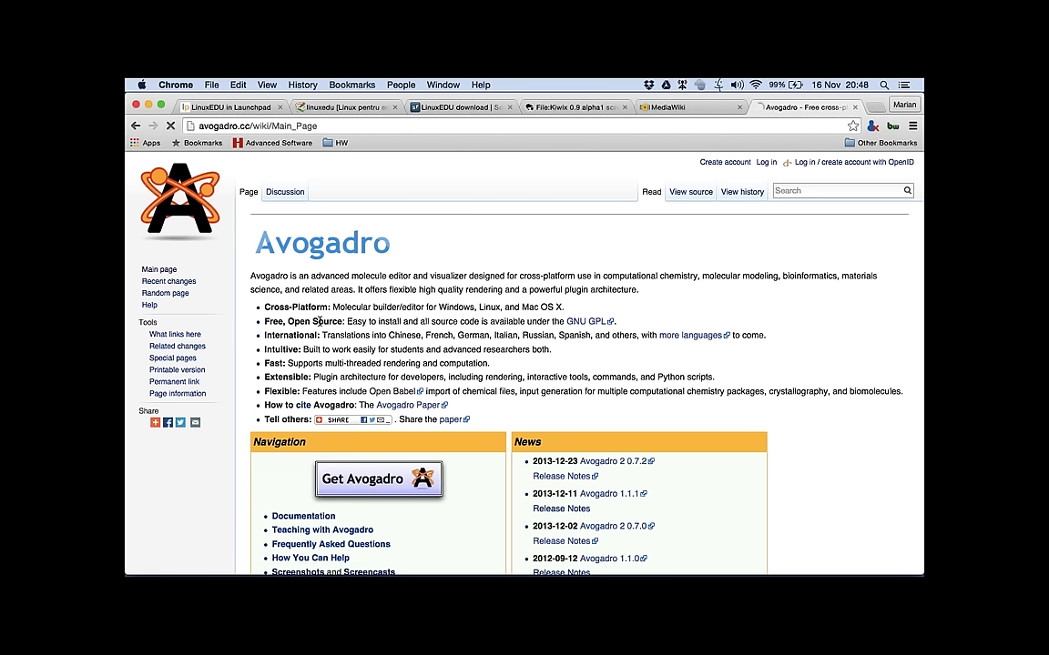
scroll(330, 313, down, 5)
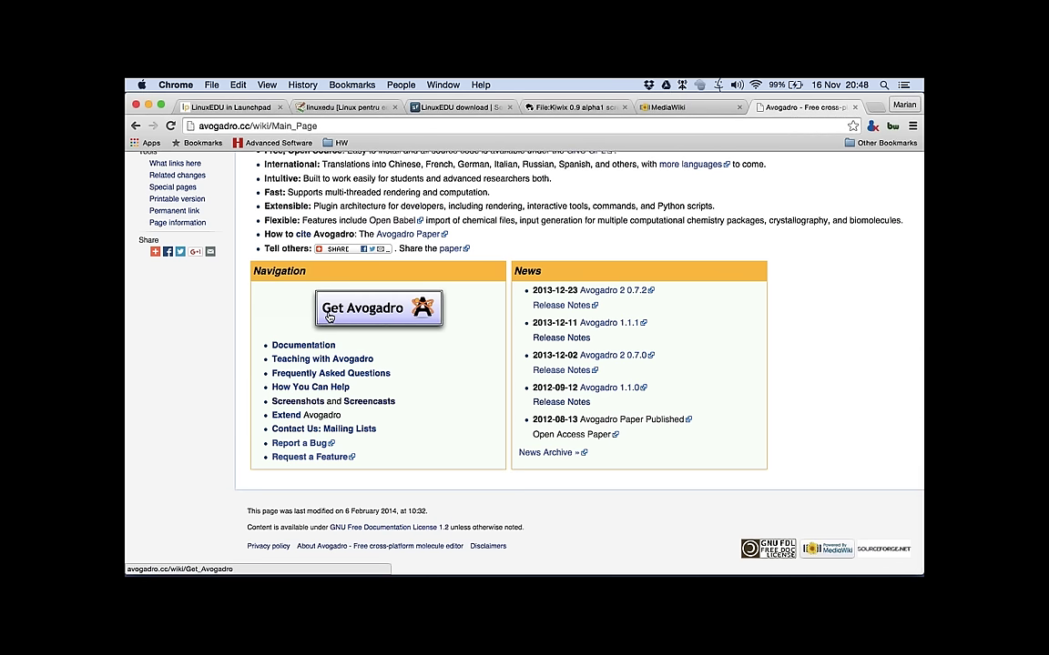
click(296, 404)
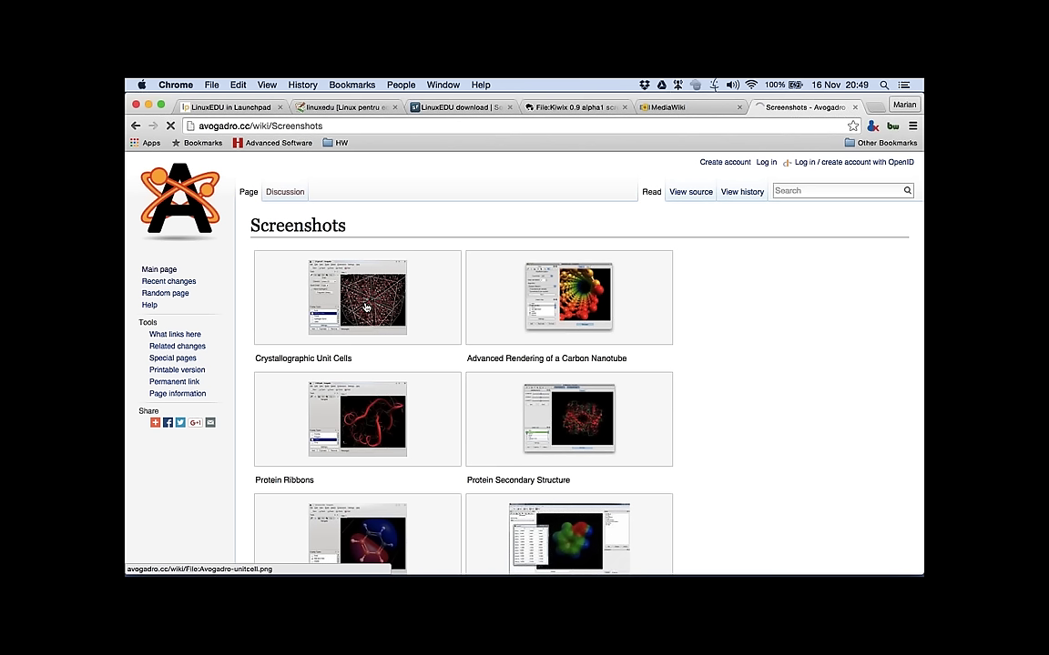
click(365, 307)
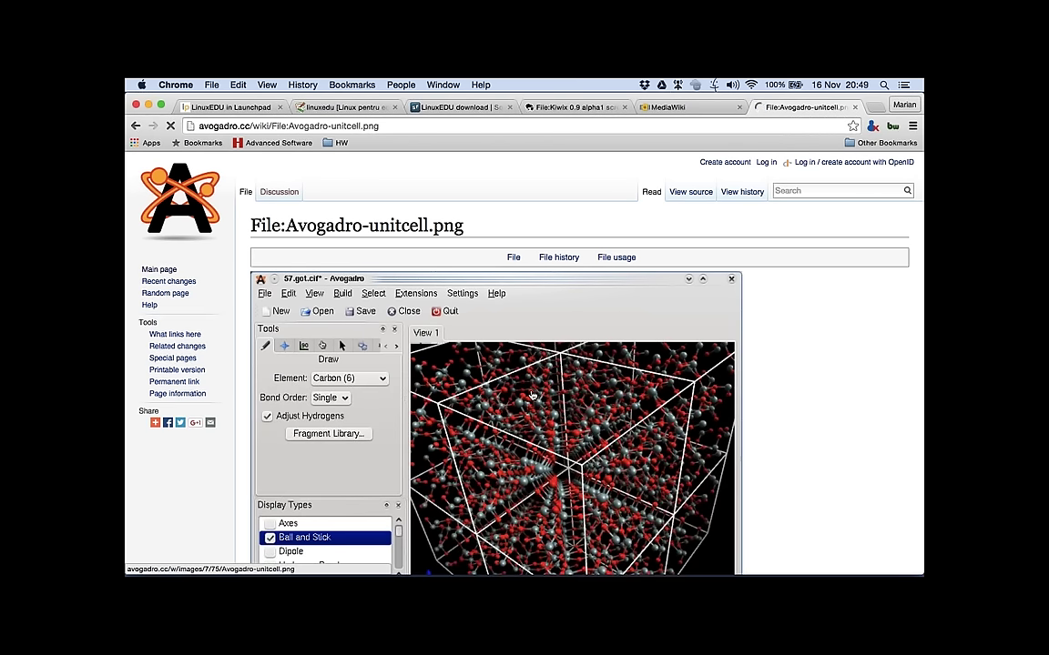
scroll(532, 394, down, 3)
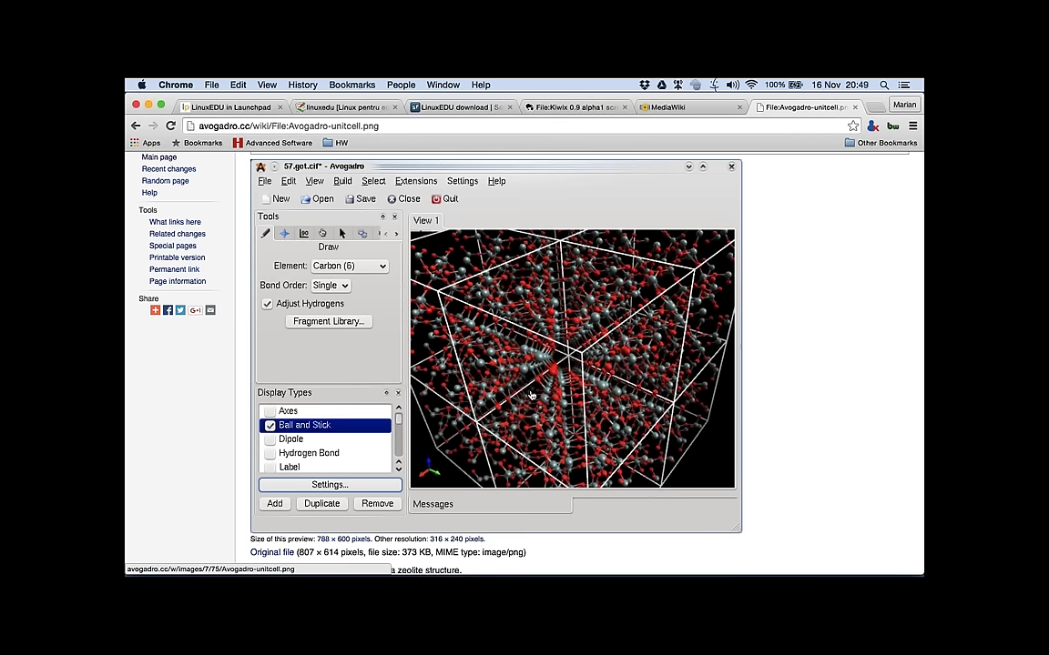
scroll(531, 394, up, 1)
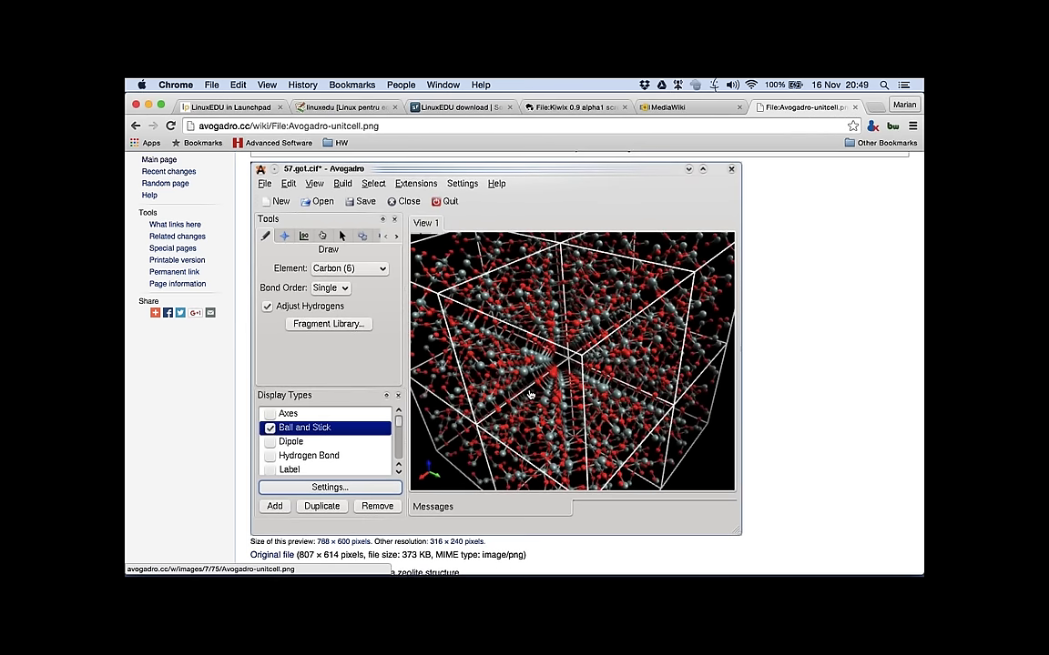
scroll(531, 395, up, 1)
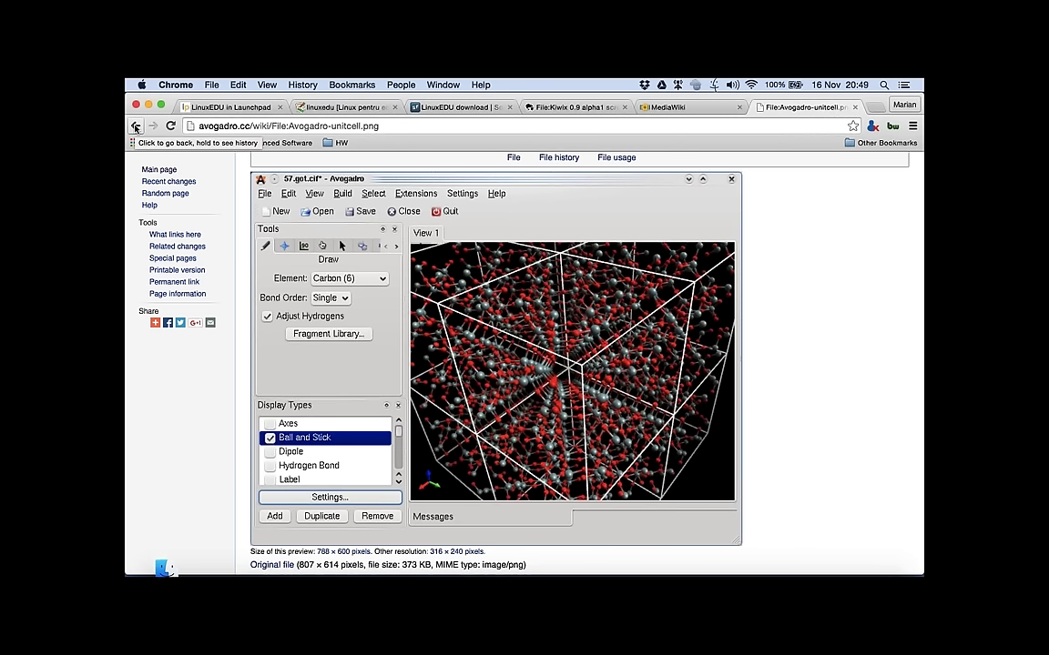
click(135, 127)
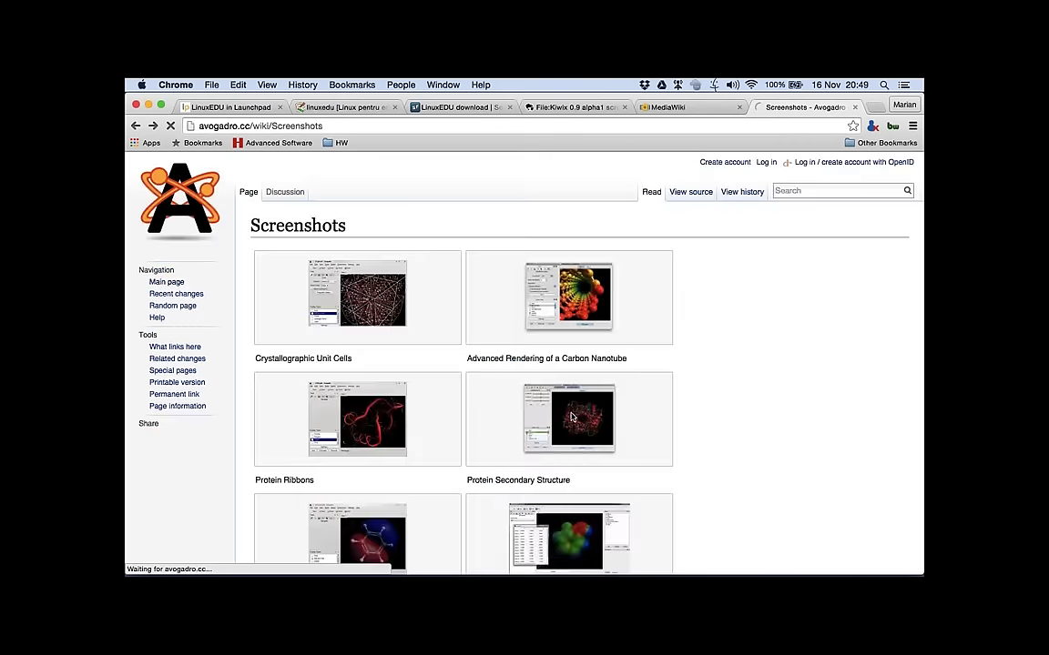
Step: Open the Avogadro-Benzene.png orbital screenshot page, scroll through it, then go back to the gallery
click(383, 543)
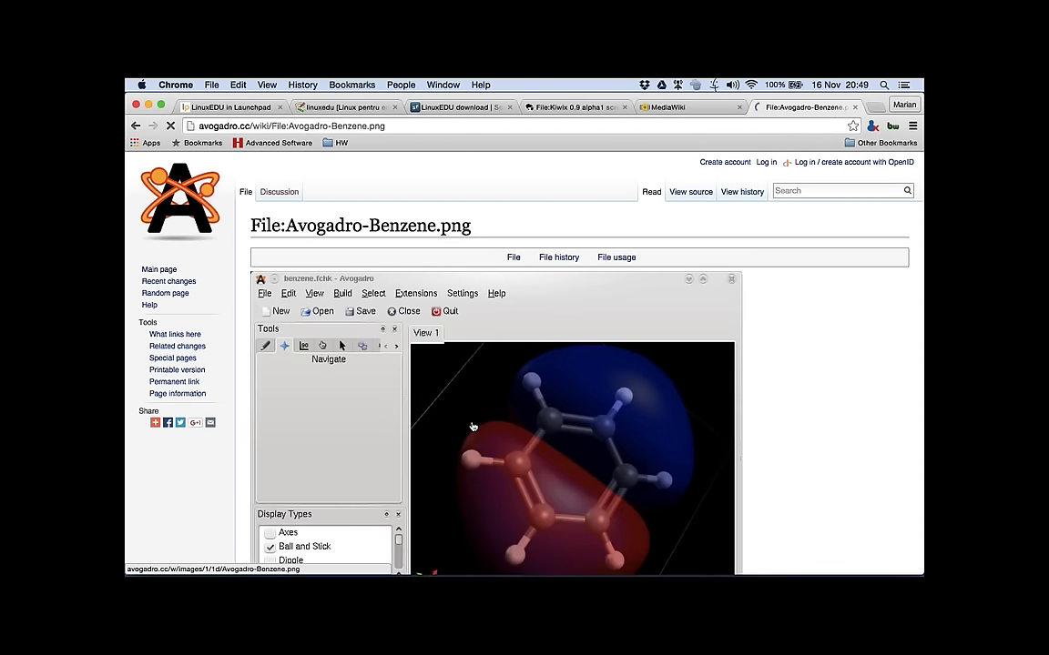
scroll(472, 427, down, 3)
scroll(473, 427, down, 1)
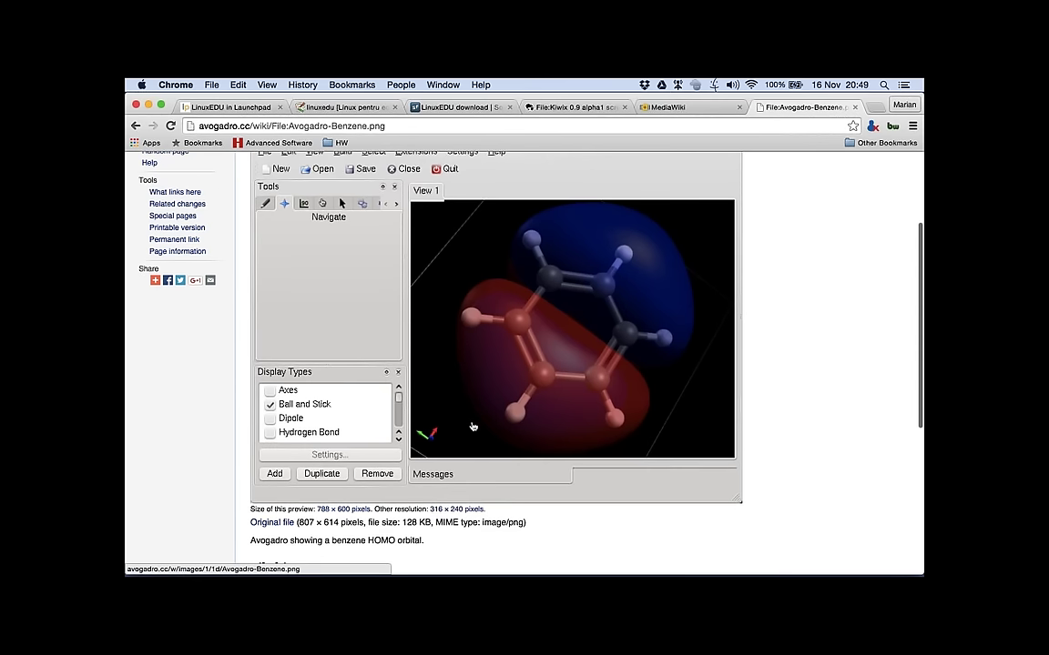
scroll(472, 427, up, 1)
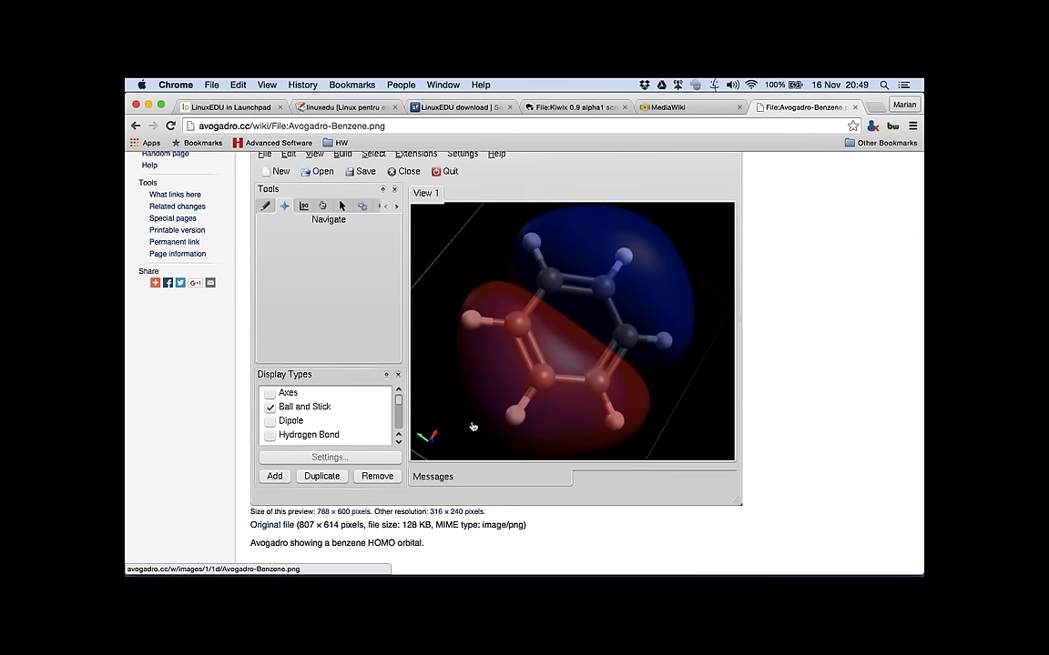
scroll(473, 427, up, 2)
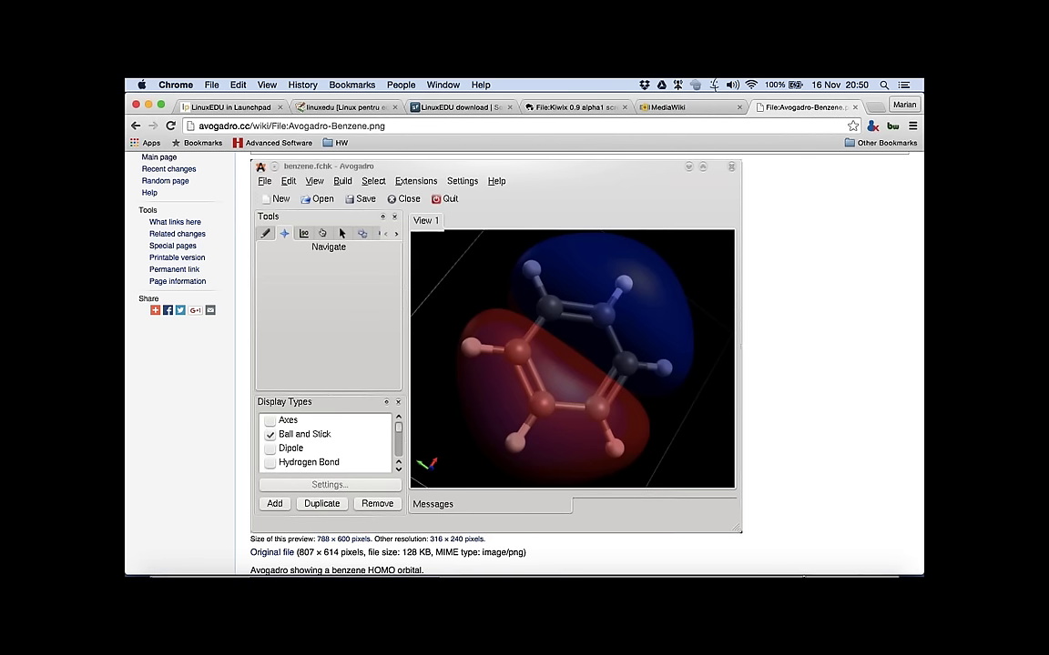
click(820, 533)
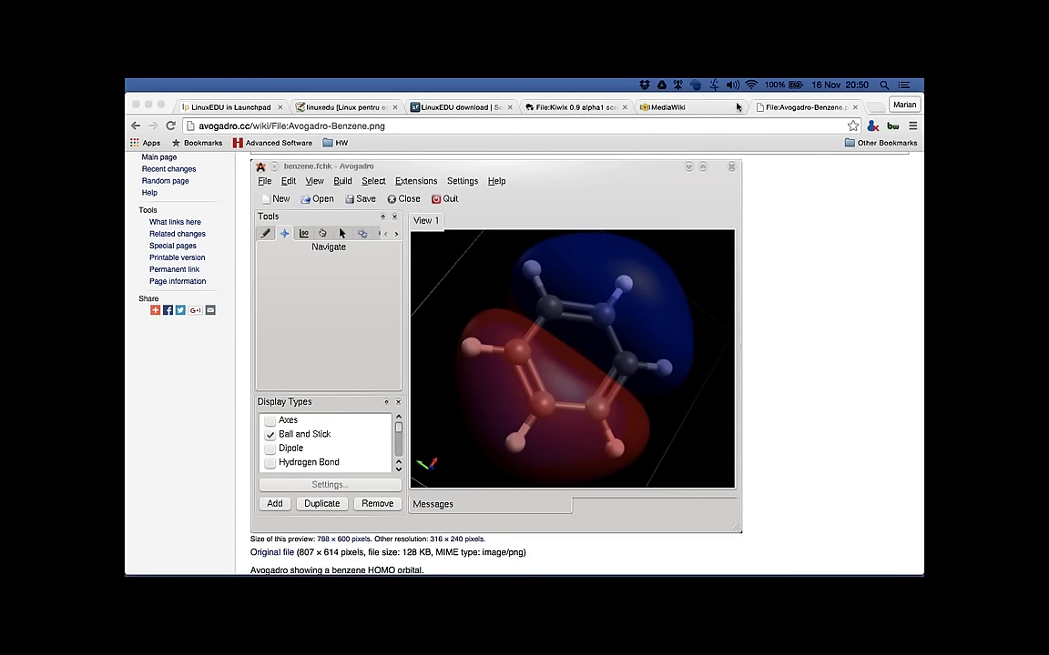
click(135, 126)
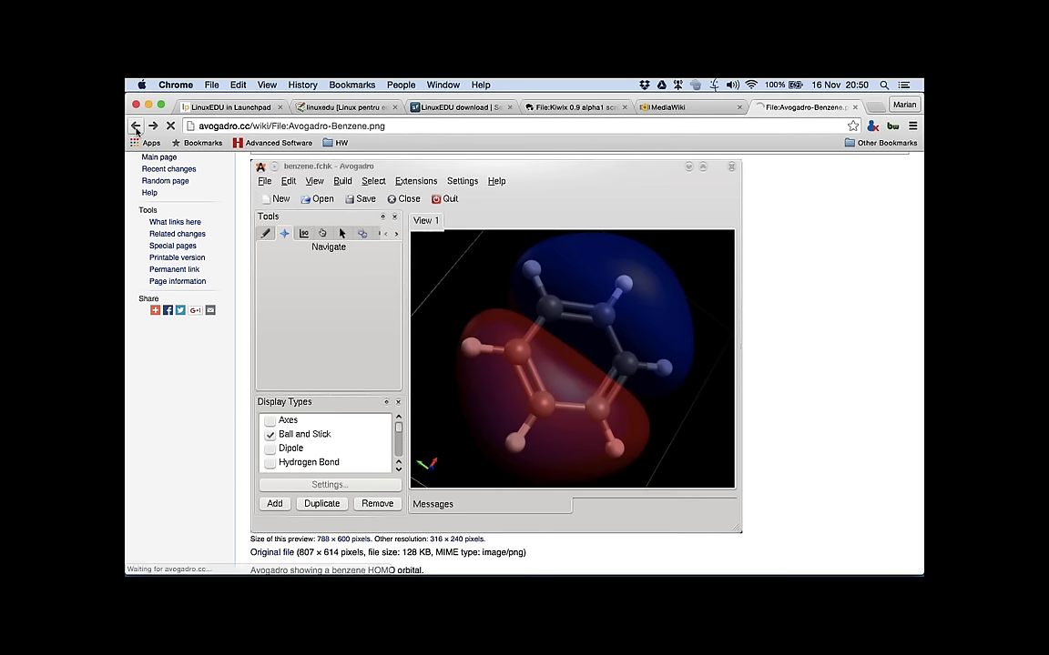
Step: Open github.com/educatie/constructor in a new tab, then return to the Screenshots - Avogadro tab
click(229, 108)
key(super+l)
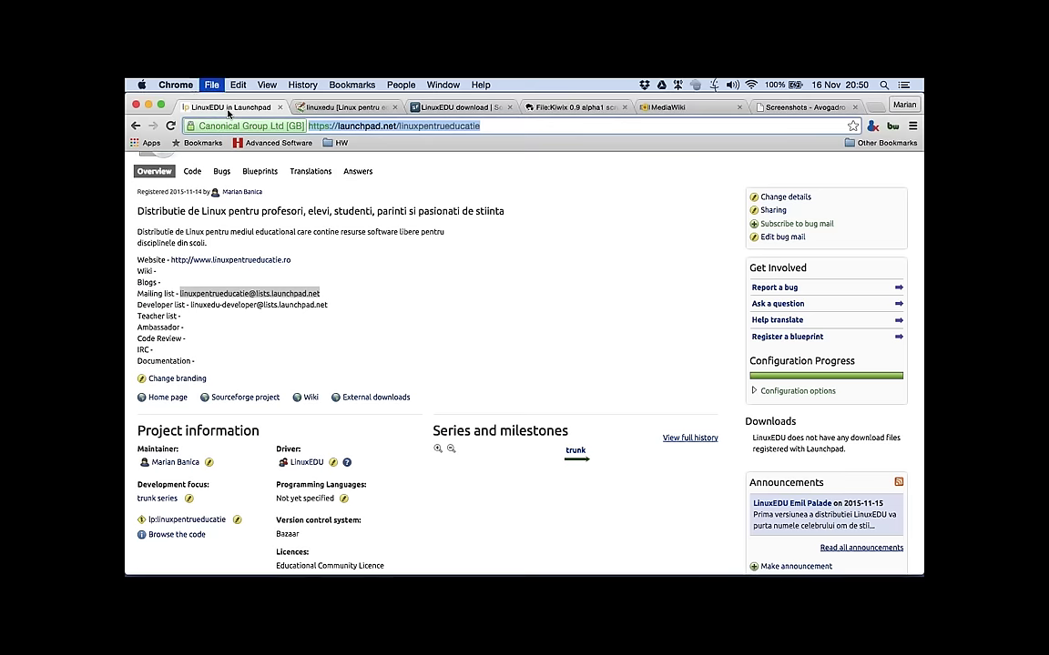
key(super+t)
text(github.com/educatie/linux/wiki)
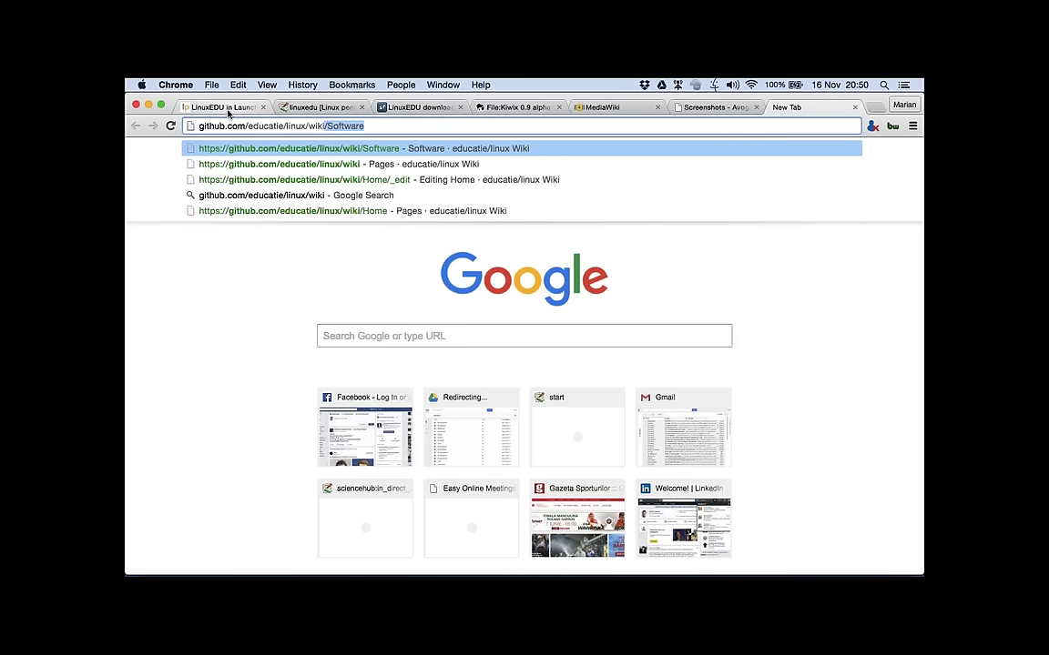
key(BackSpace)
key(BackSpace)
key(BackSpace)
key(BackSpace)
key(BackSpace)
key(BackSpace)
key(BackSpace)
key(BackSpace)
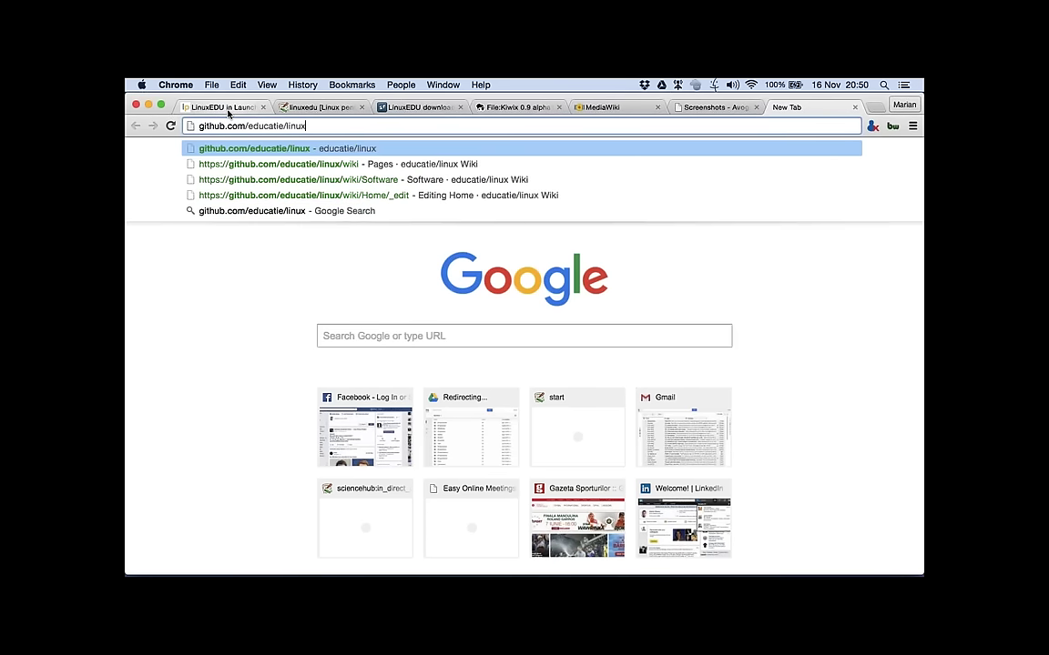
key(BackSpace)
key(BackSpace)
key(BackSpace)
text(cons)
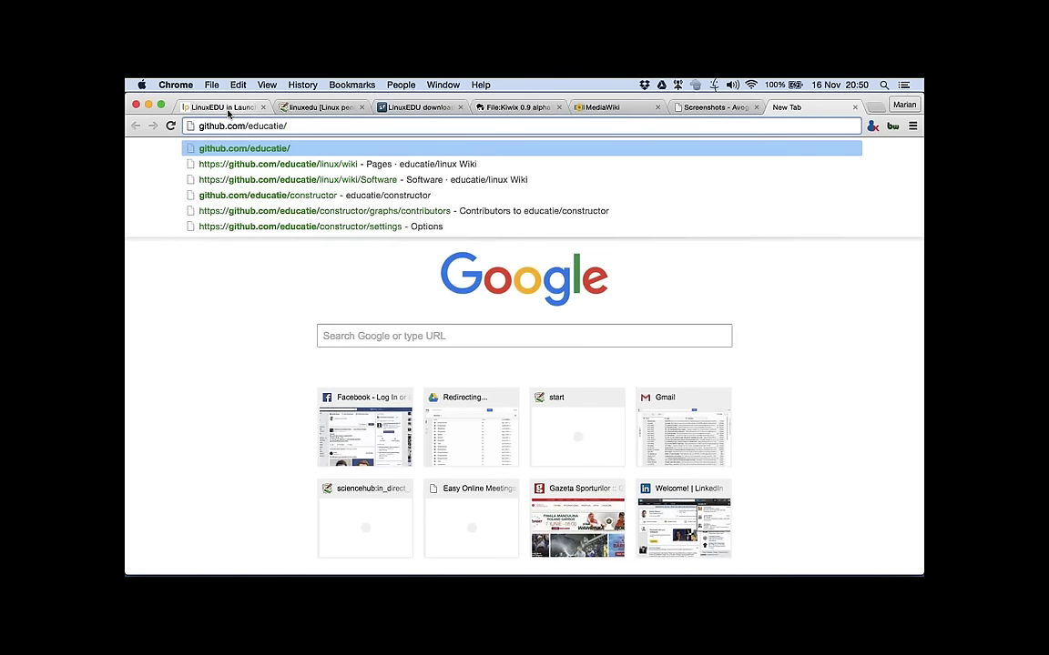
text(tructor)
key(Return)
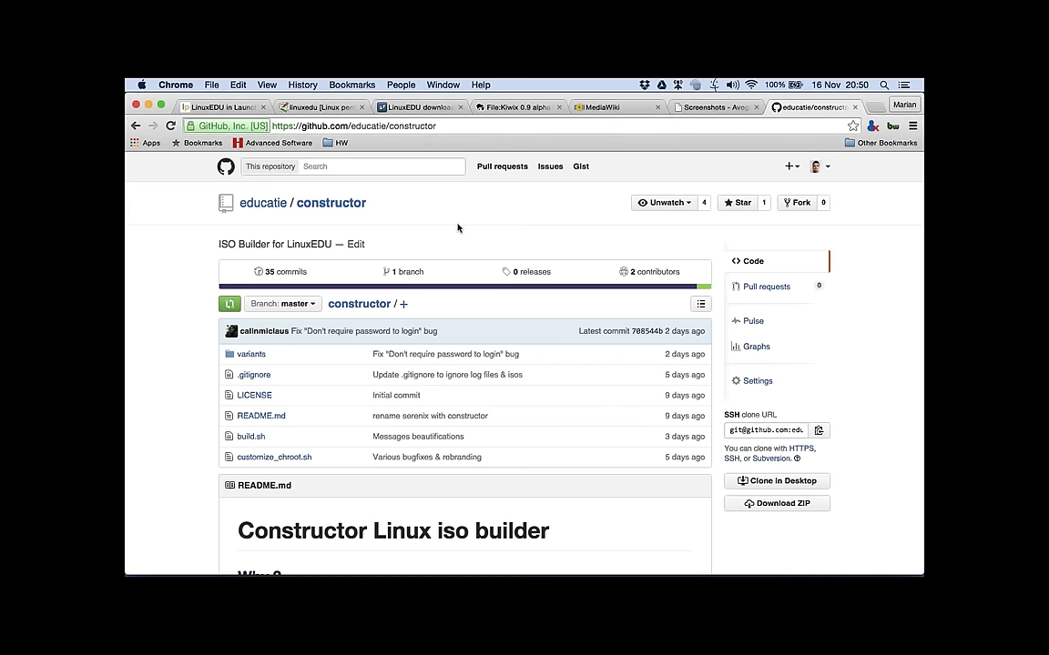
click(715, 107)
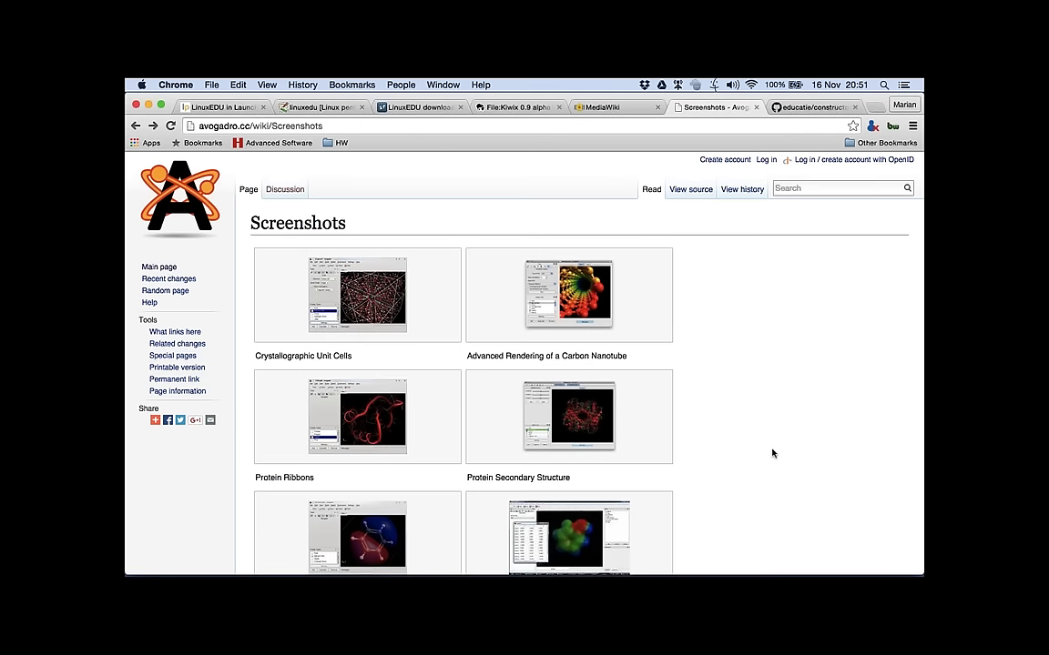
Step: Open the Computed Electrostatic Potential Surfaces screenshot (File:Screenshot-1.jpg), then switch to the LinuxEDU wiki tab
scroll(771, 459, down, 4)
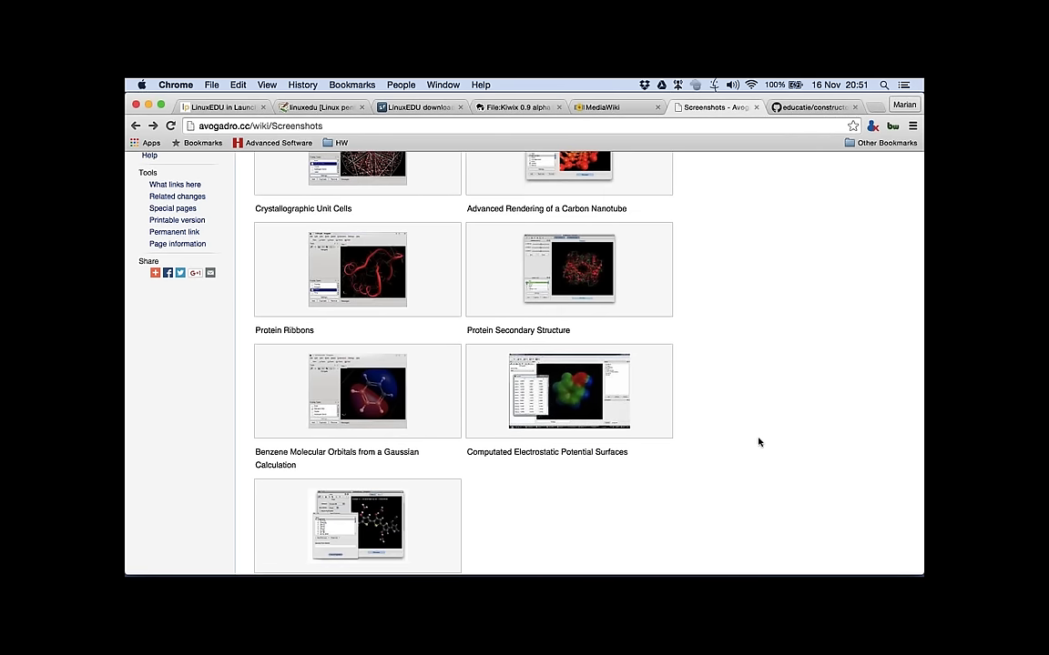
click(565, 396)
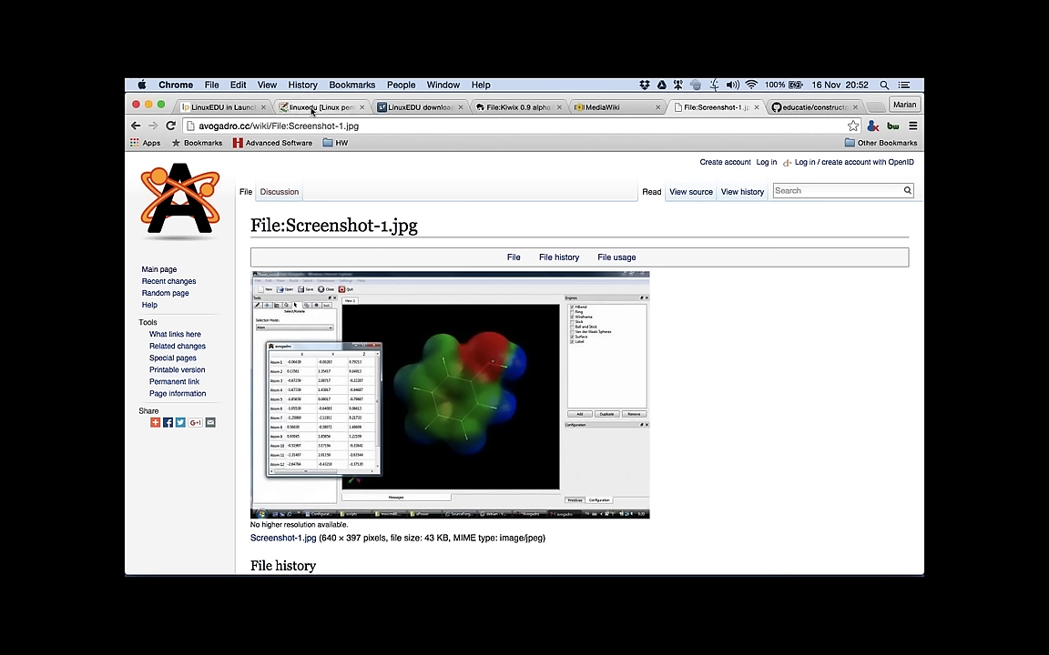
click(312, 108)
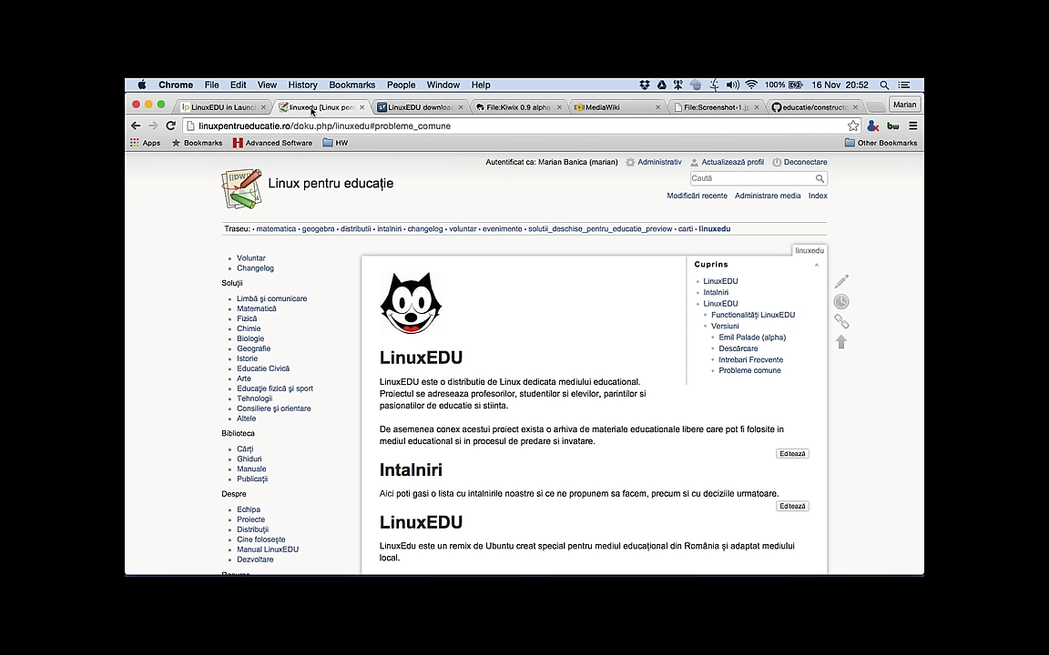
Step: Browse the Matematică applications list, then open the Altele solutions page
click(261, 312)
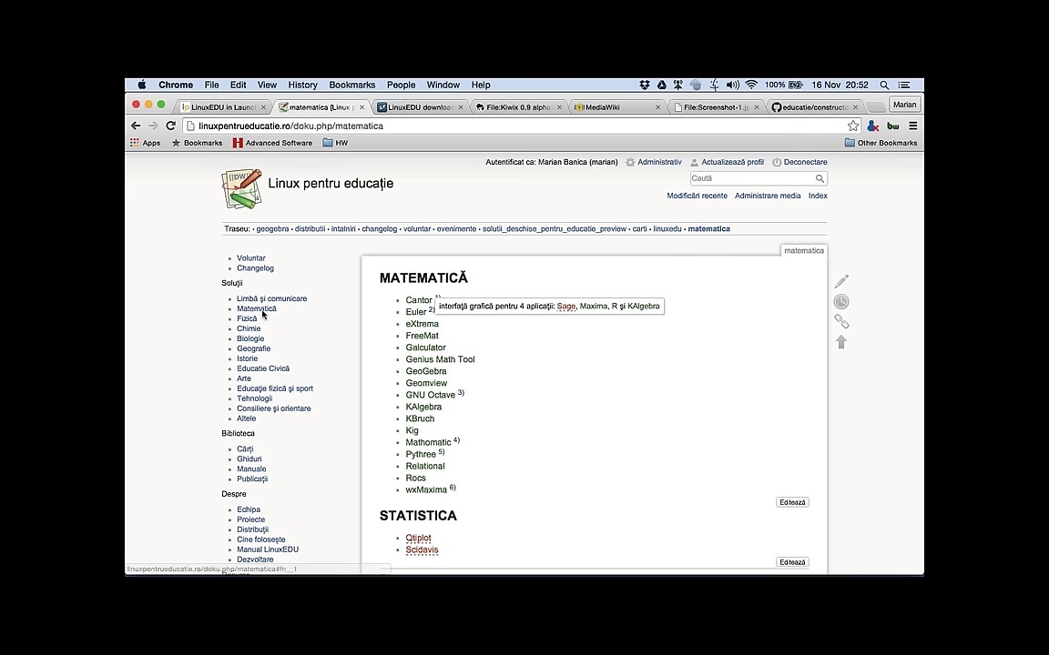
scroll(409, 301, down, 3)
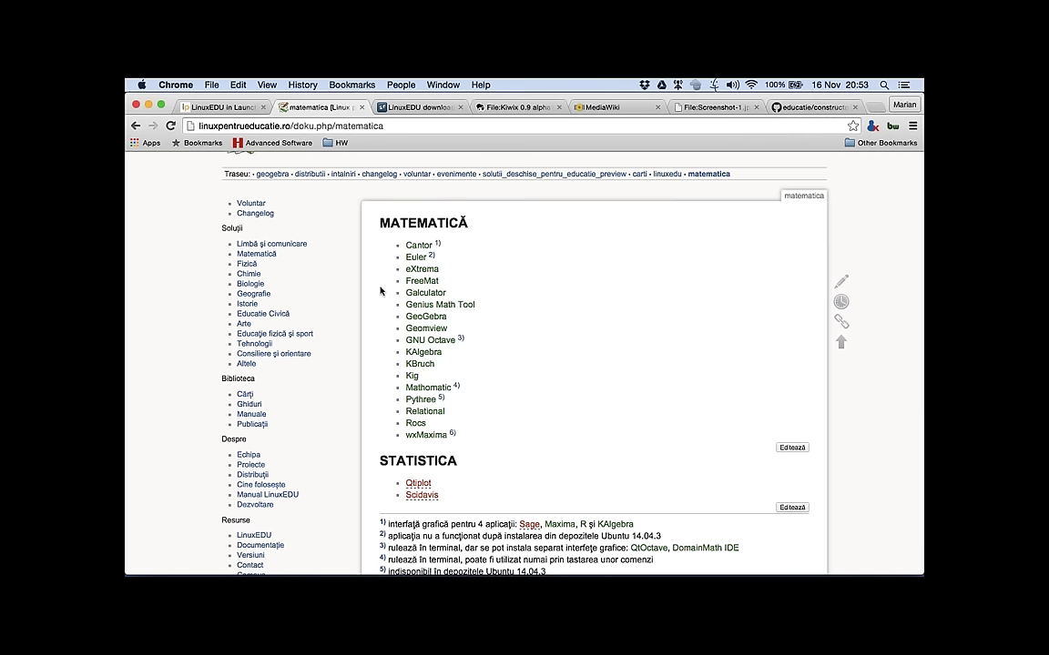
scroll(380, 290, down, 1)
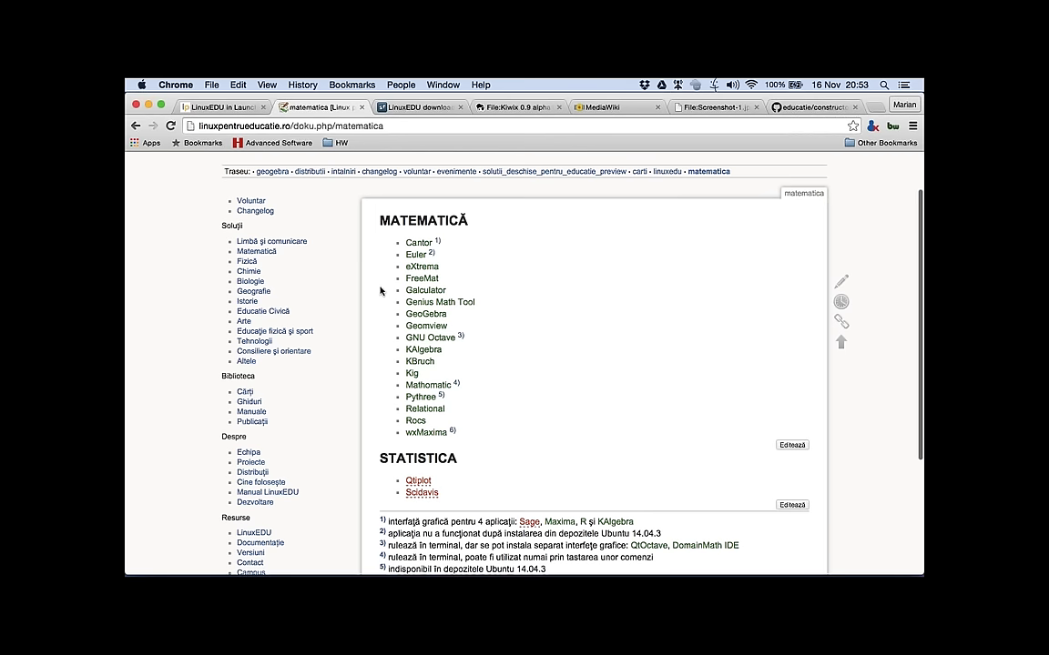
scroll(381, 291, down, 1)
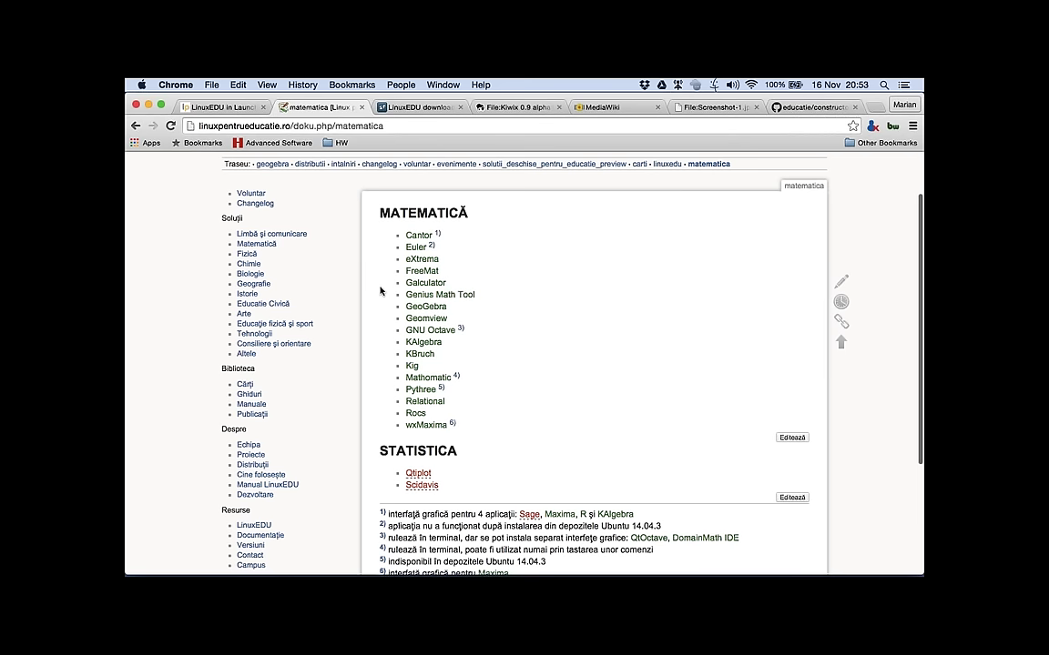
scroll(381, 291, up, 3)
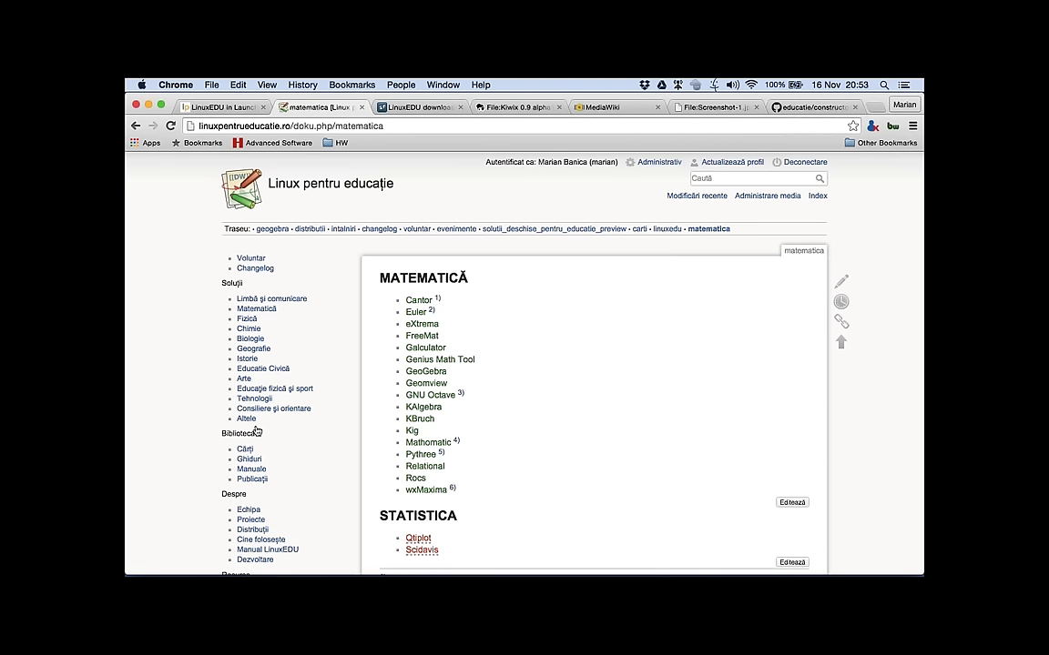
click(251, 422)
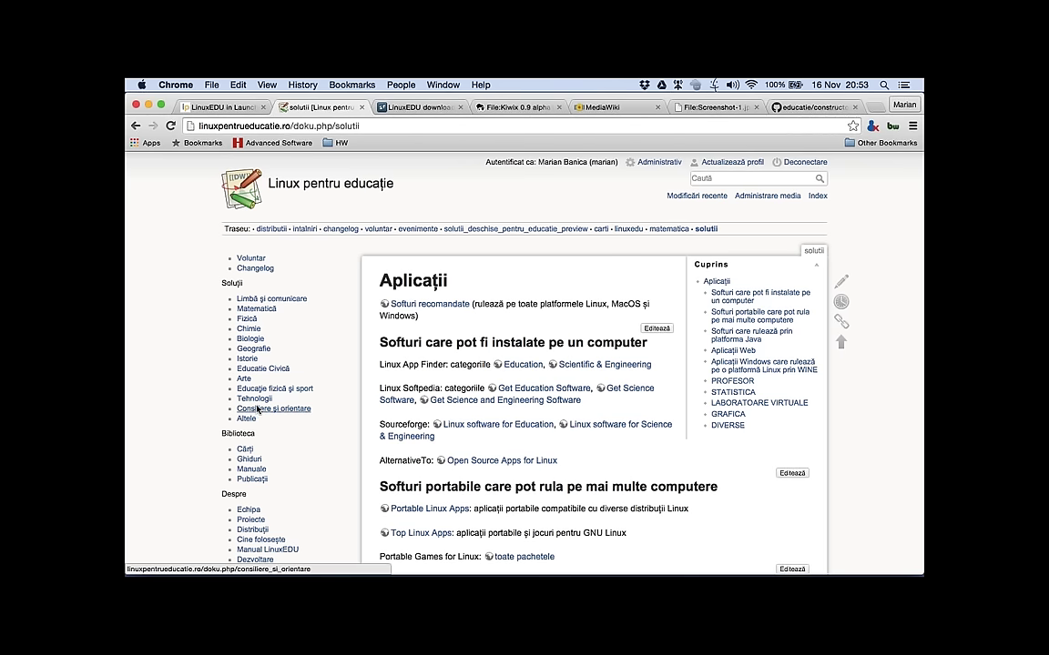
Step: Open the Biologie software page and highlight its list of biology programs
click(244, 342)
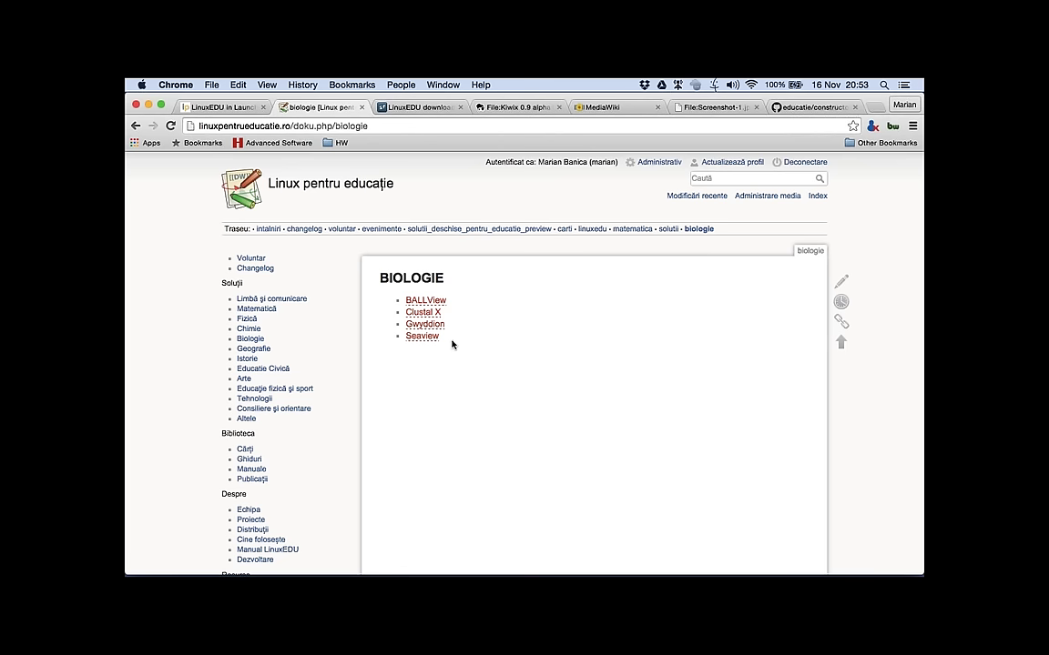
drag(452, 344, 405, 300)
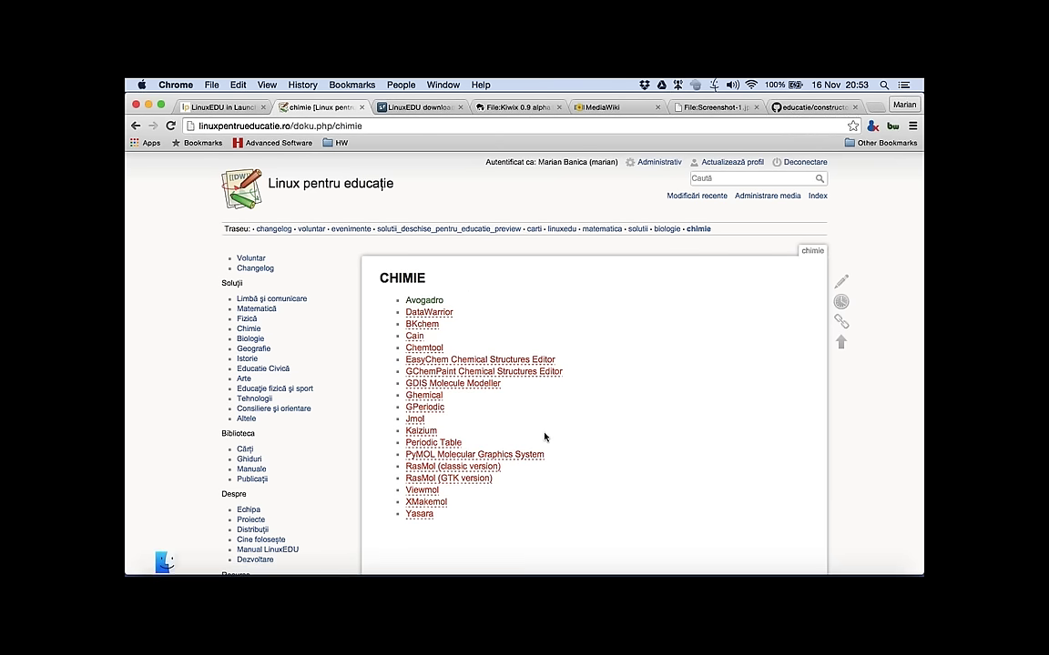
Step: Search Google for gperiodic in a new tab and open the GPeriodic home page result
key(super+t)
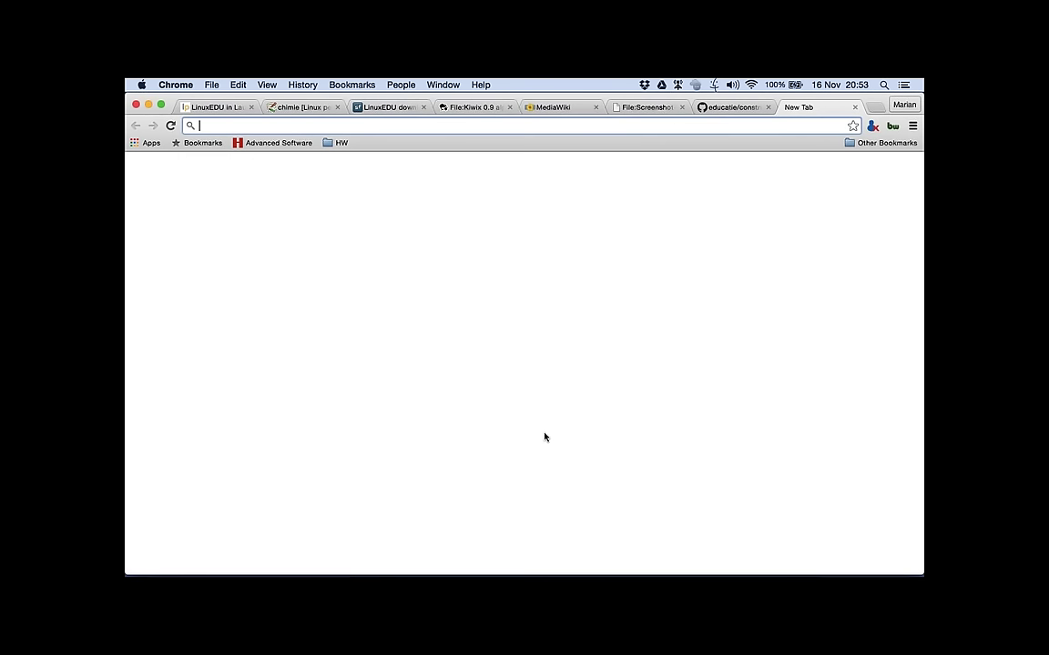
text(gperiodic)
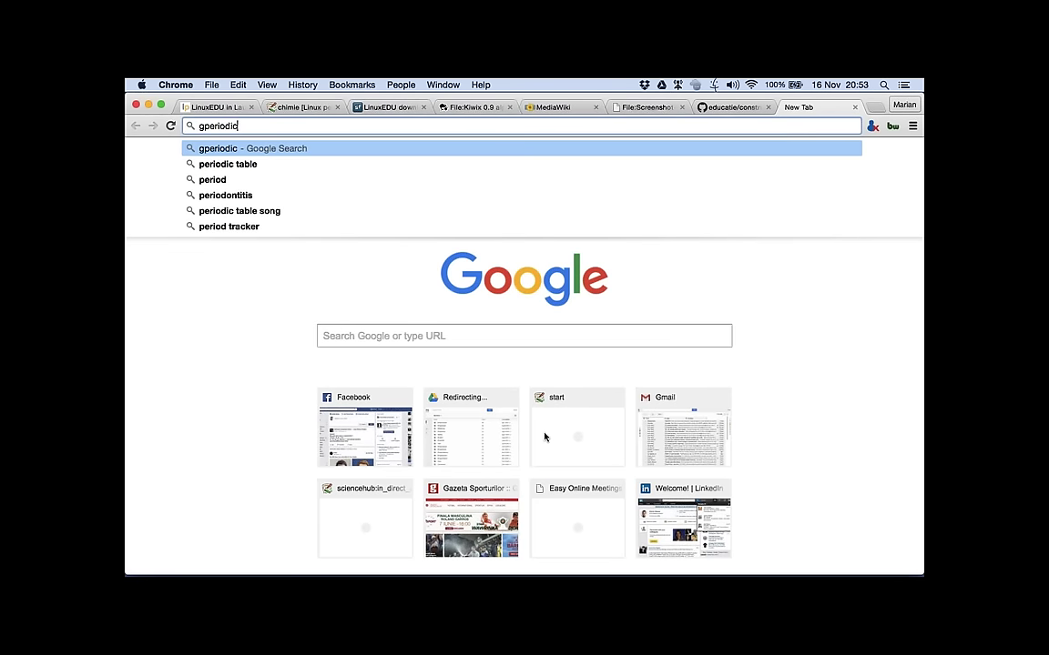
key(Return)
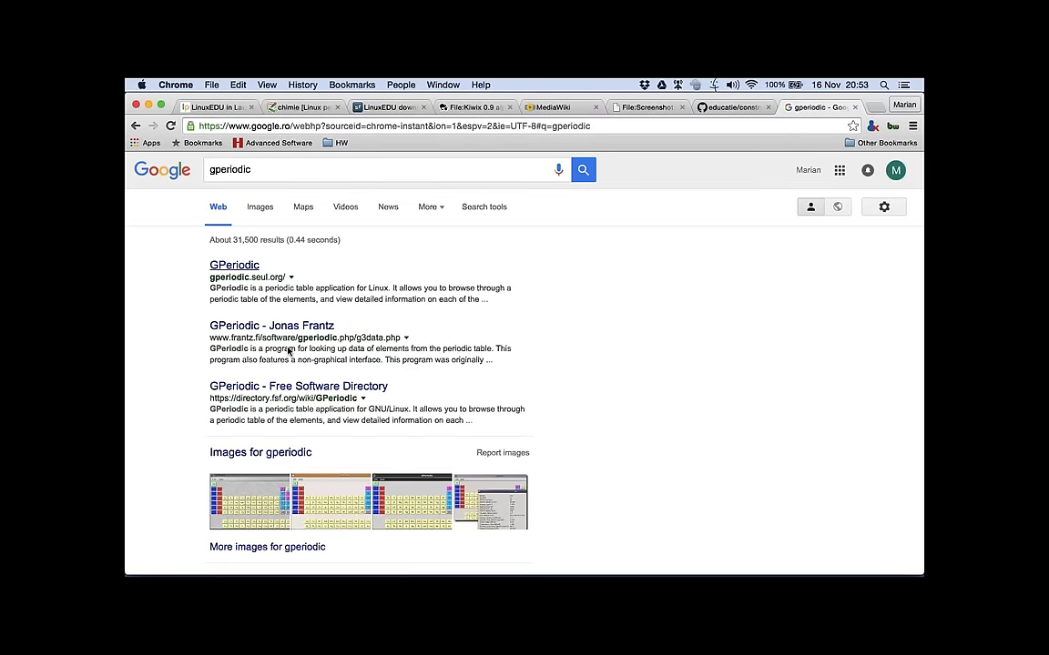
click(234, 265)
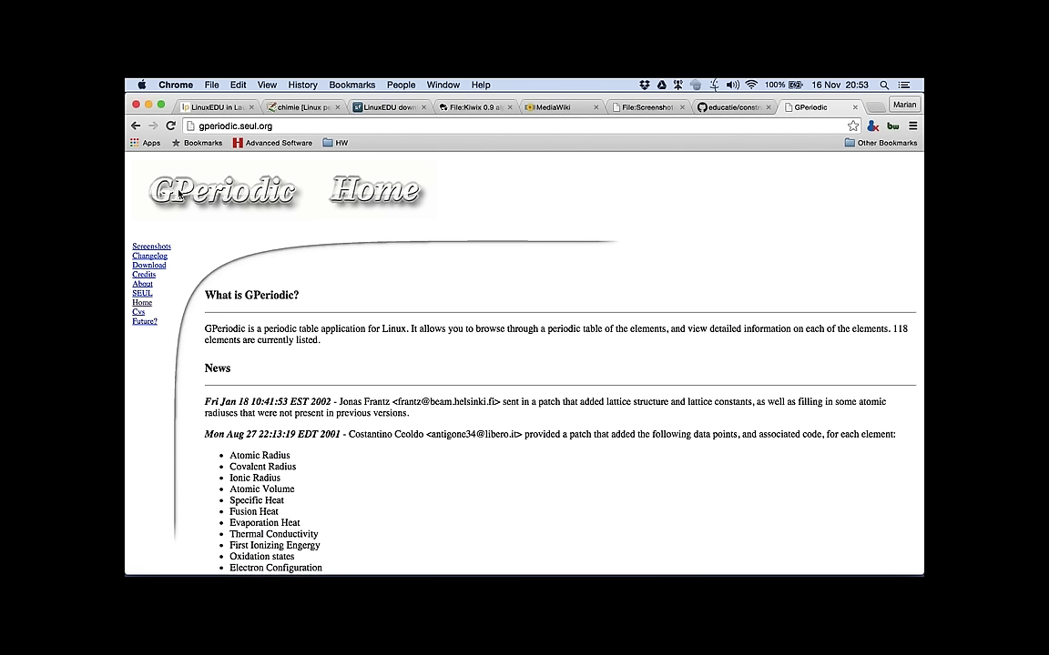
Step: Open GPeriodic's Free Software Directory entry and try its broken homepage link
key(super+bracketleft)
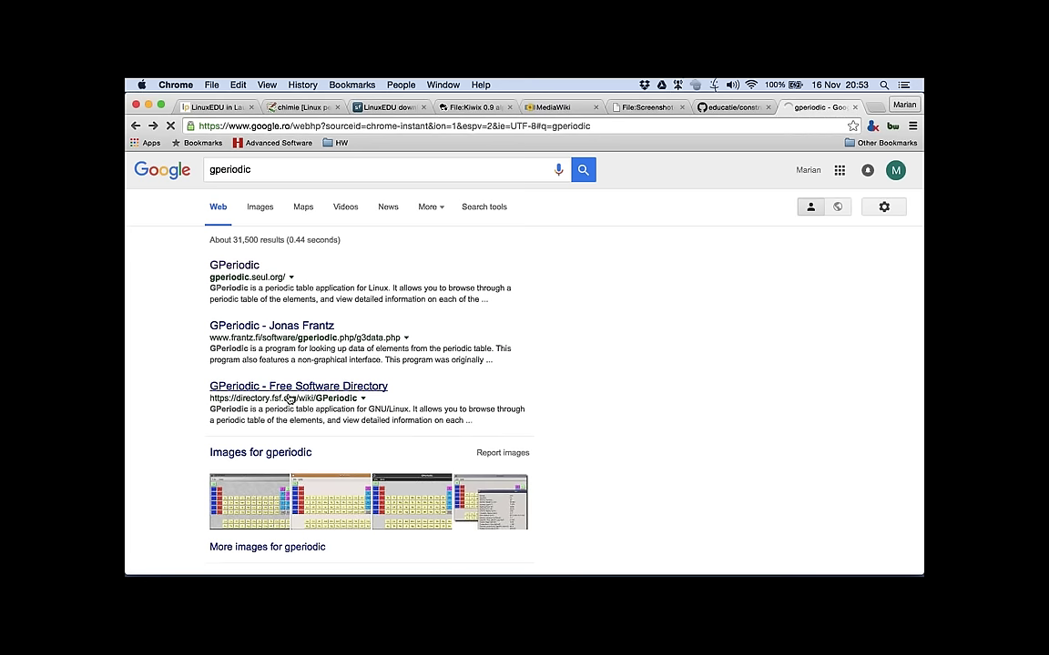
click(289, 398)
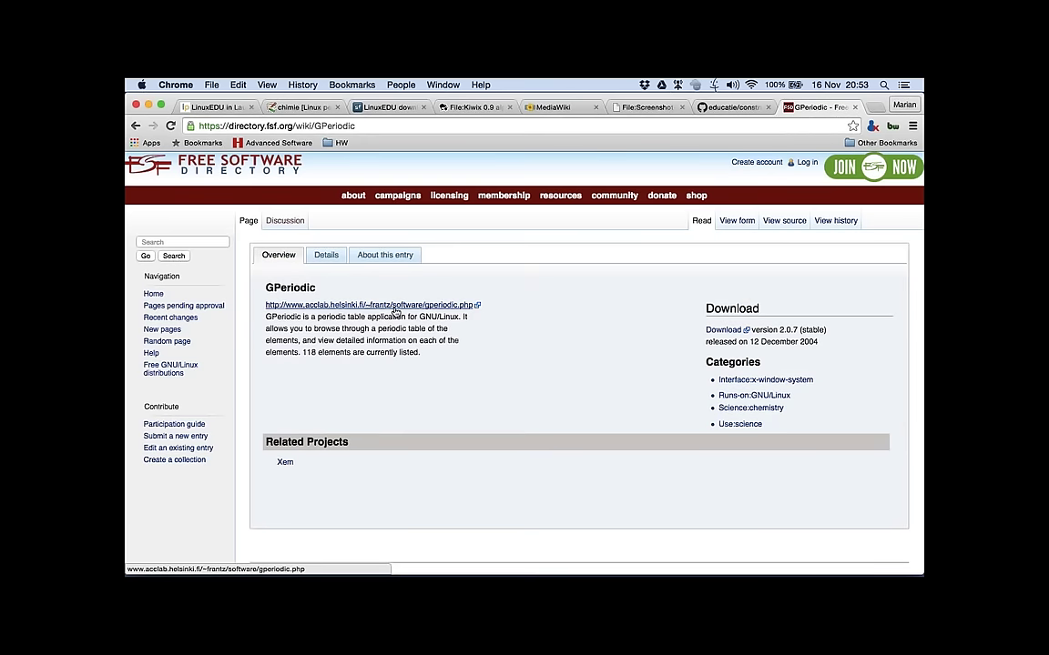
click(396, 306)
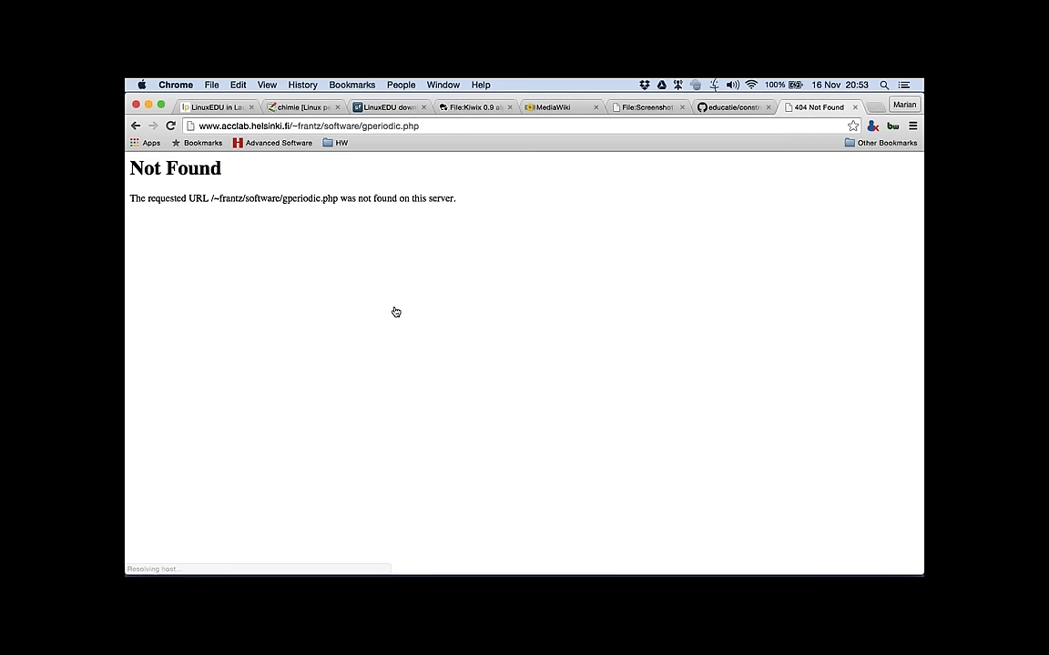
click(141, 131)
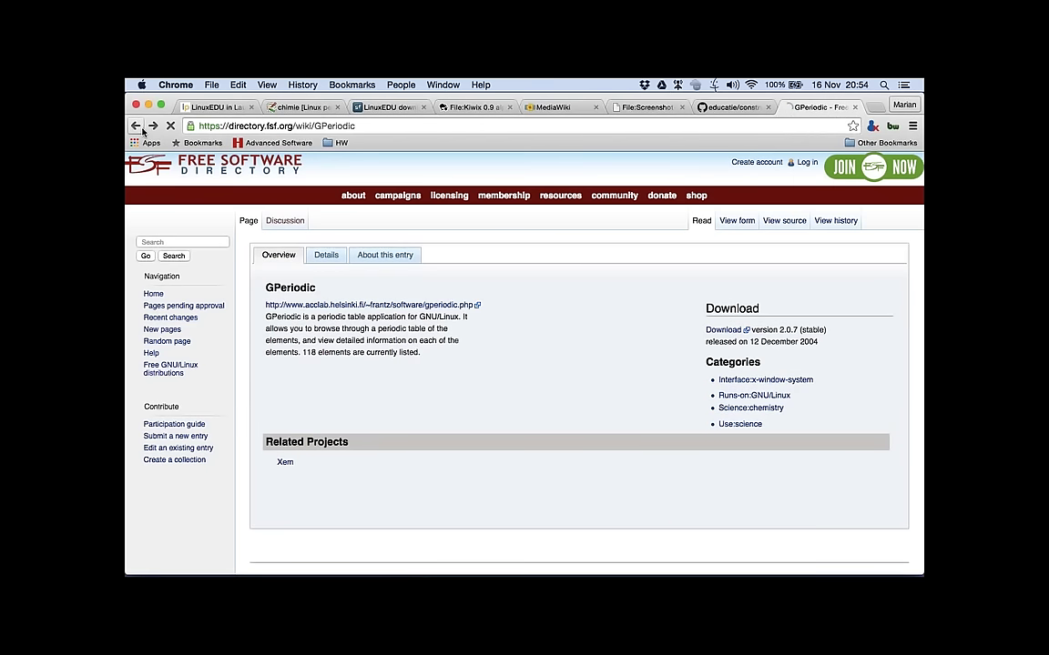
Step: Return to the gperiodic results, preview the first GPeriodic screenshot, then switch to the VM
click(141, 130)
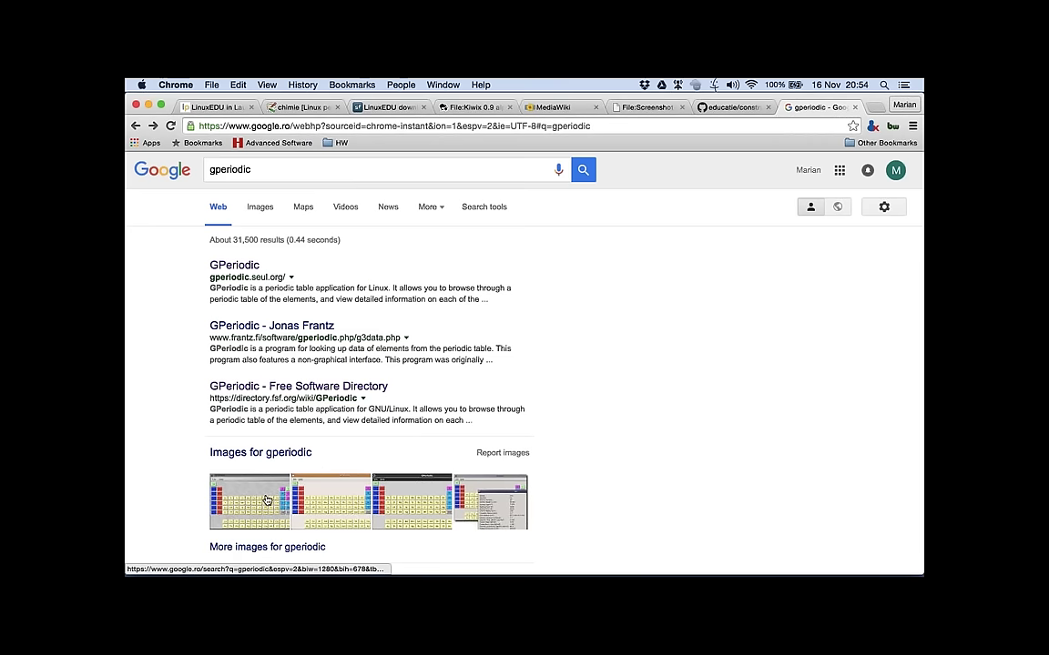
click(267, 501)
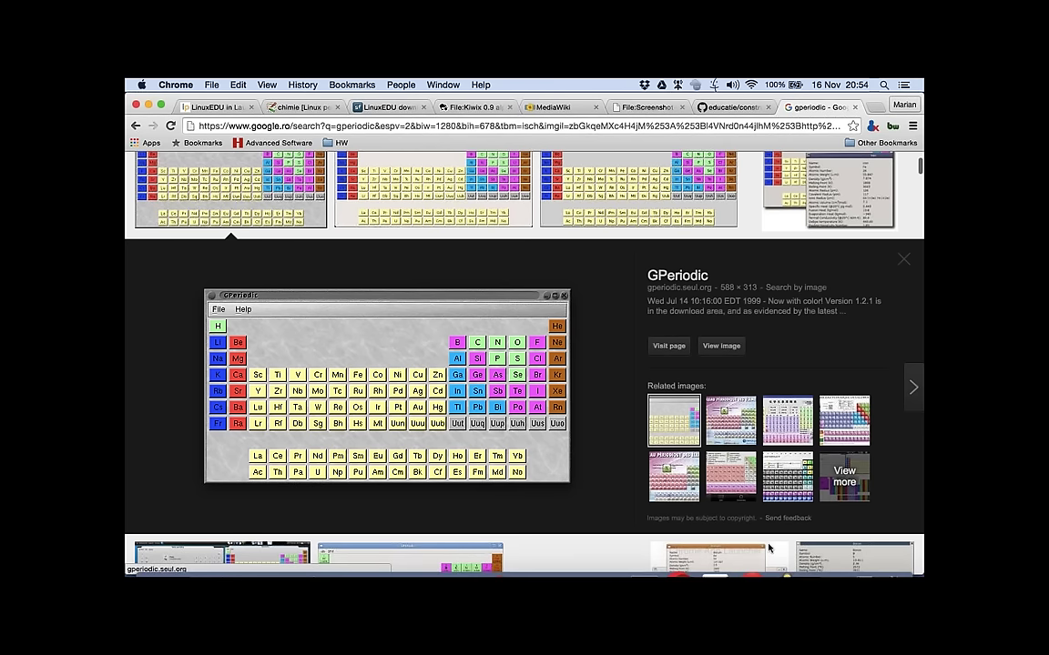
click(767, 545)
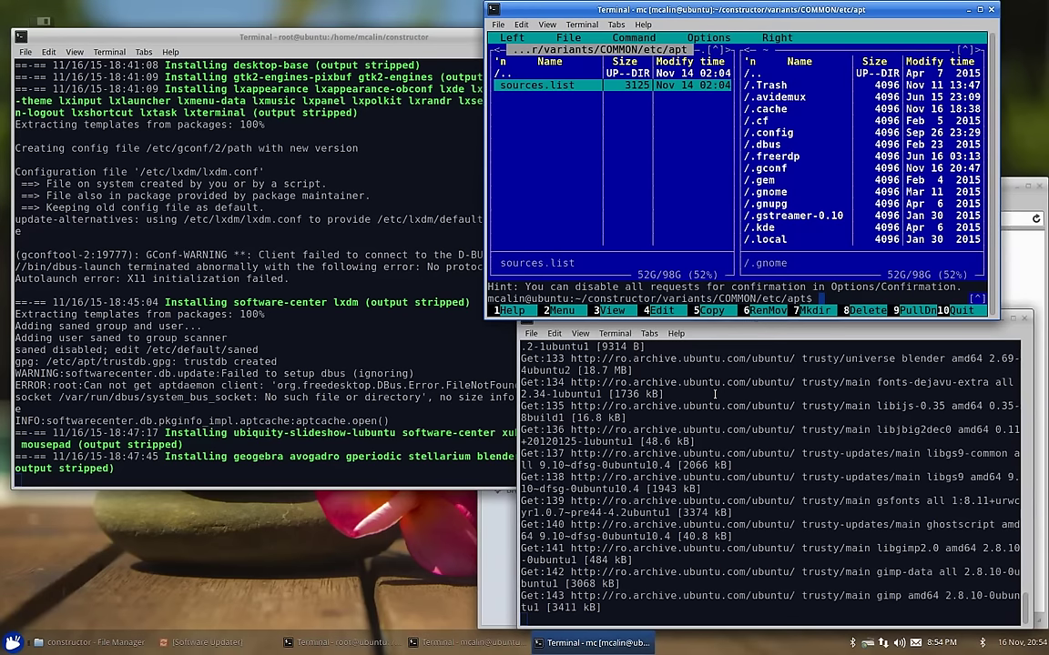
Step: Bring the package download terminal forward, then switch back to the Mac desktop
click(715, 393)
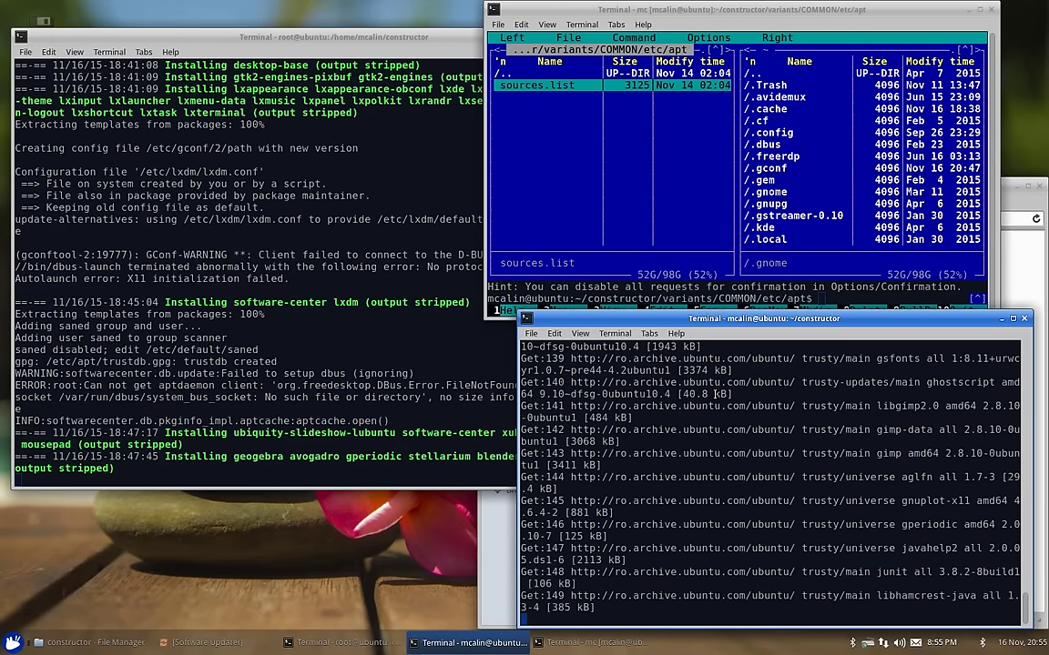
key(ctrl+Left)
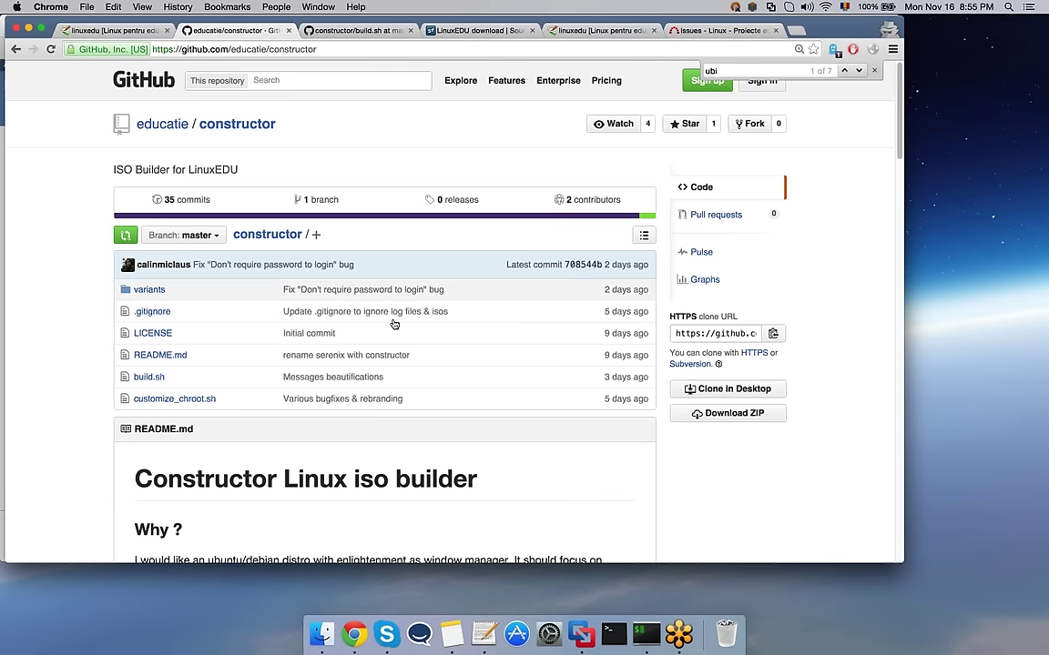
Step: Close the find bar, open the constructor variants folder, then switch to the linuxedu wiki tab
click(874, 71)
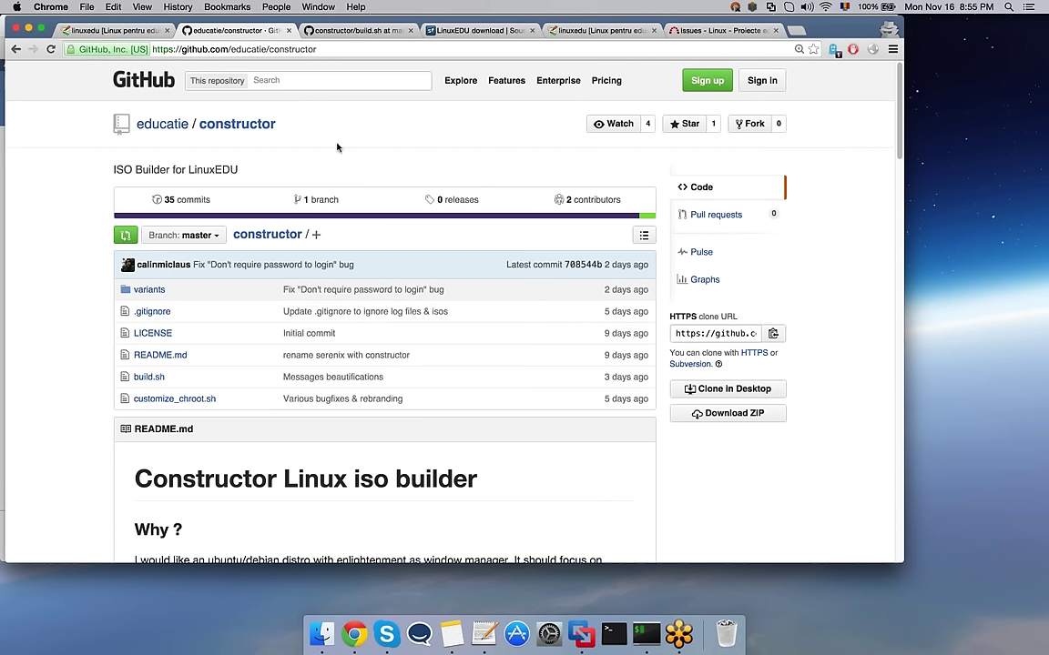
click(147, 297)
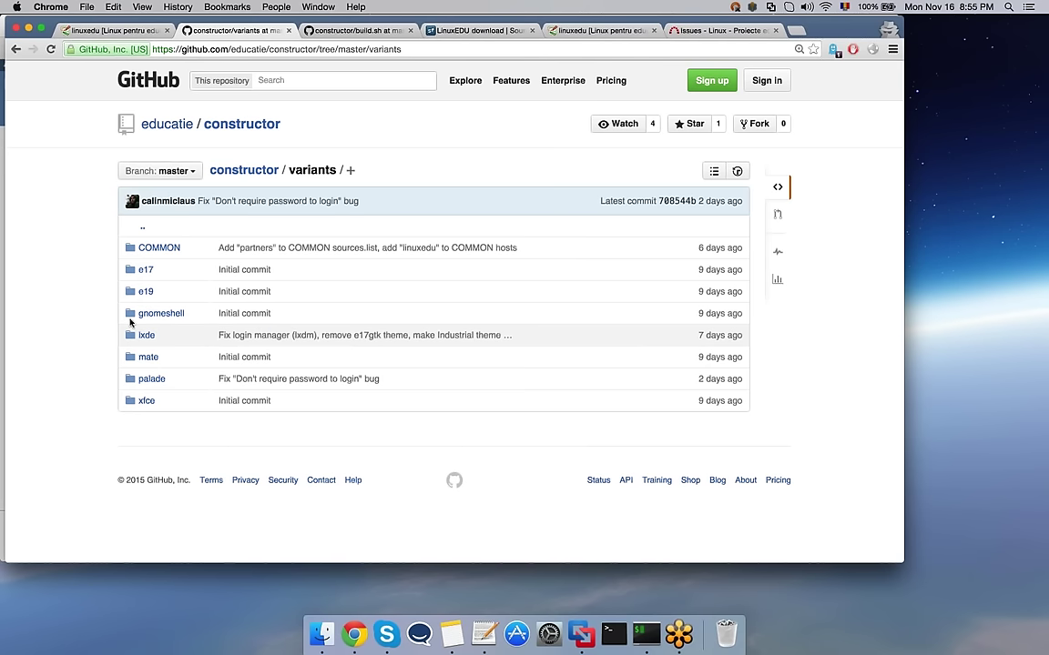
key(ctrl+Right)
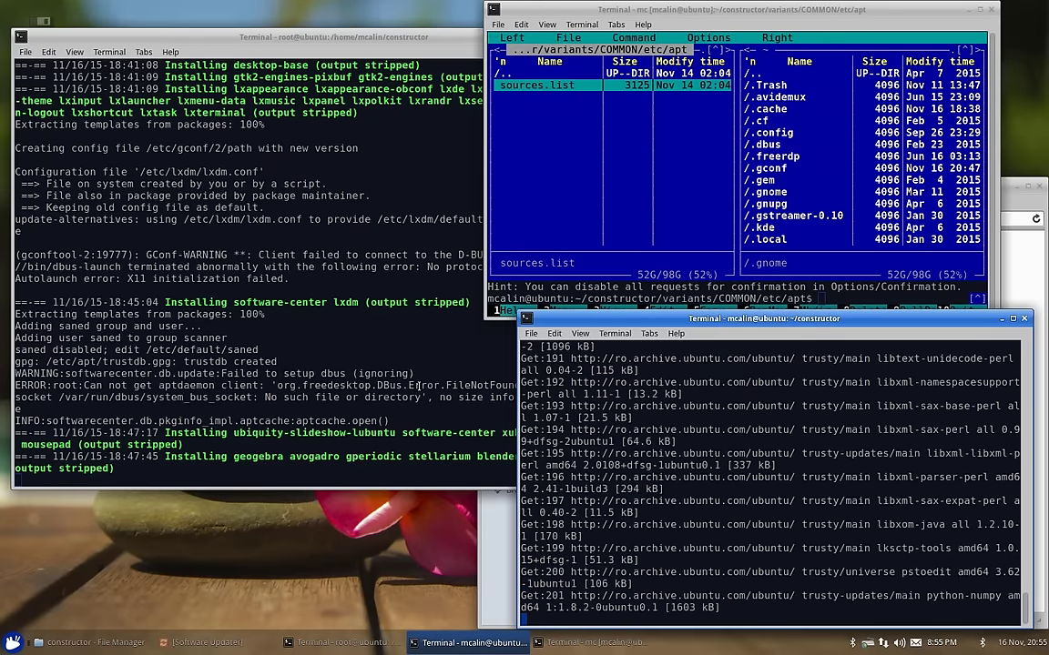
key(ctrl+Left)
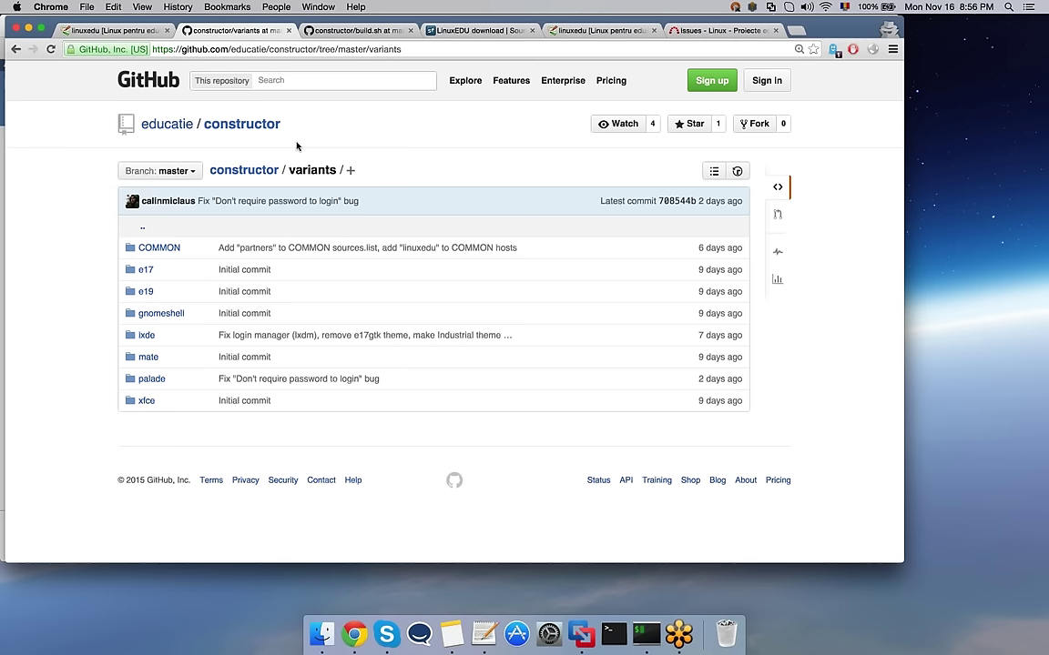
click(137, 32)
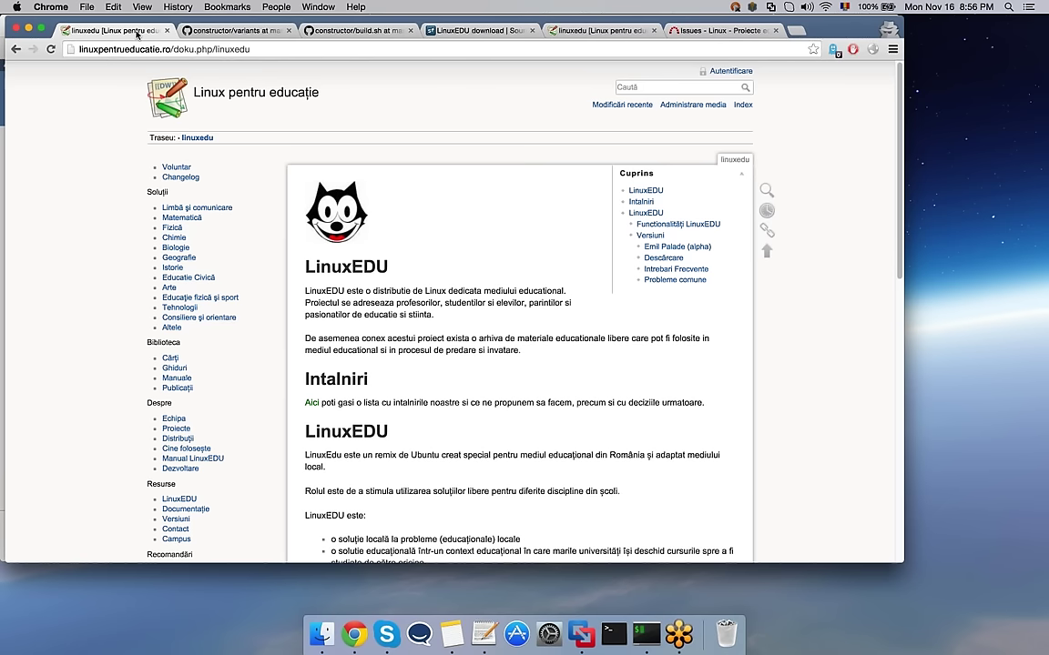
Step: Scroll the wiki sidebar and open the LinuxEDU page under Resurse
scroll(81, 211, down, 1)
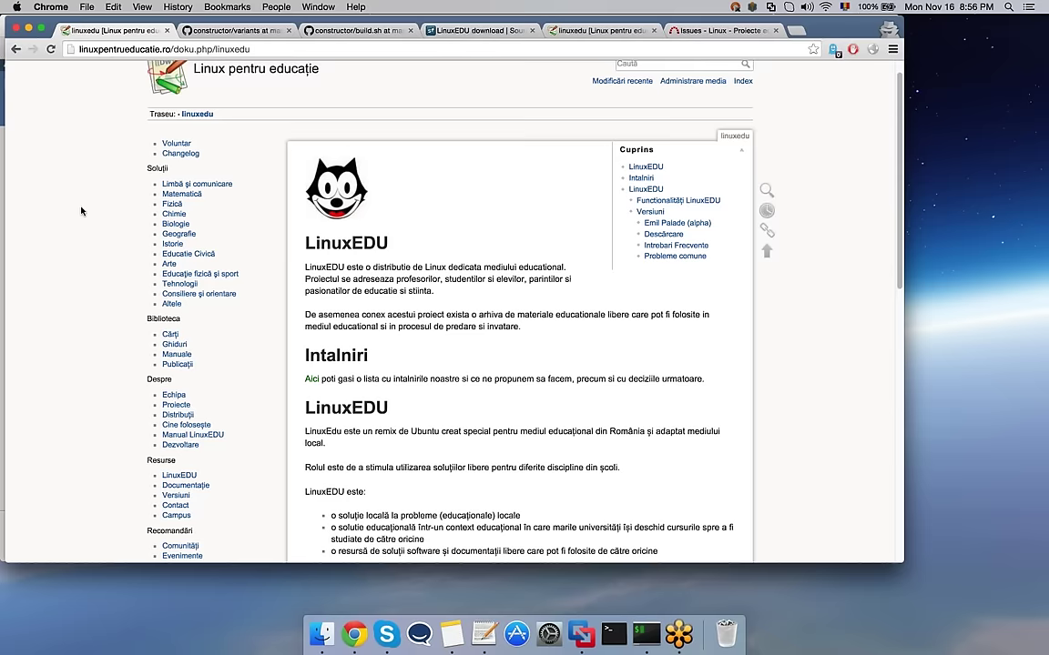
scroll(109, 246, down, 2)
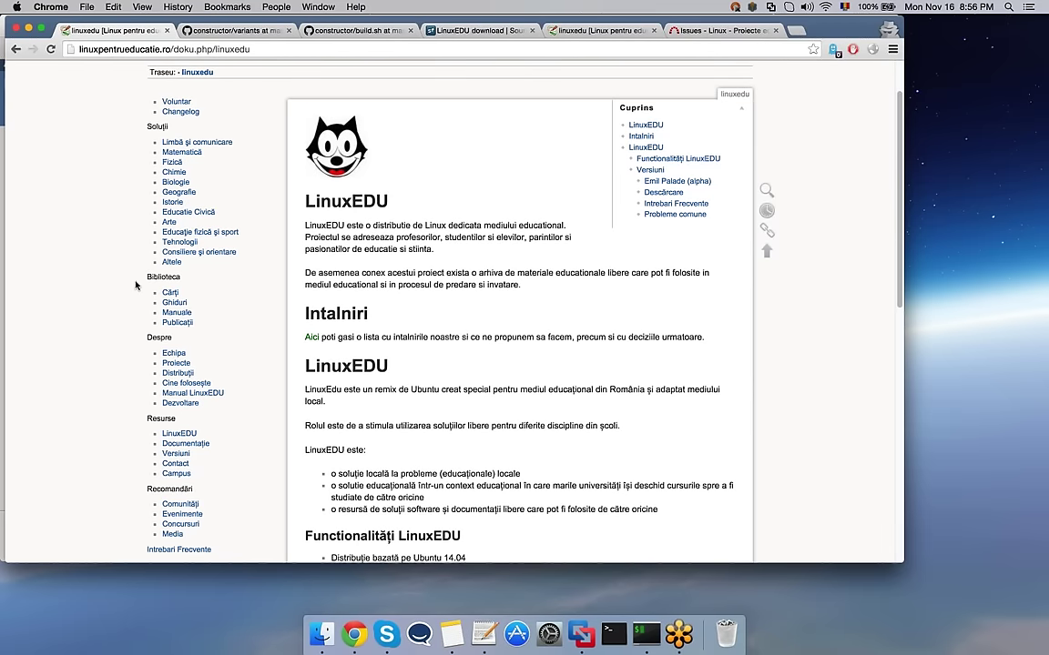
click(180, 435)
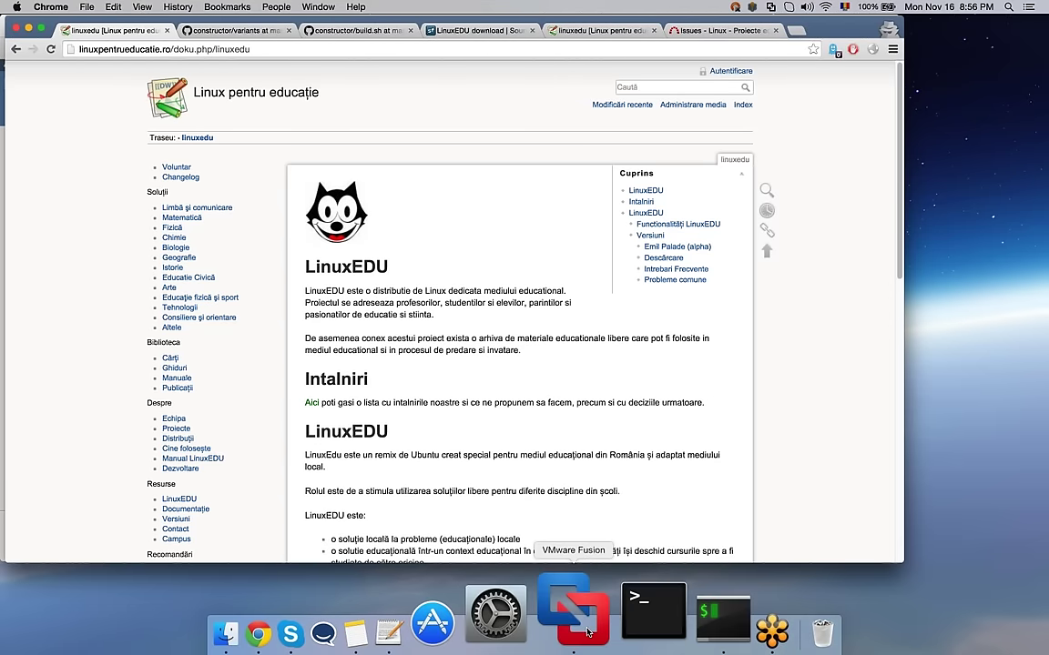
Step: Resume linuxedu-0.8 from VMware Fusion's Virtual Machine Library and hide its terminal
right_click(587, 632)
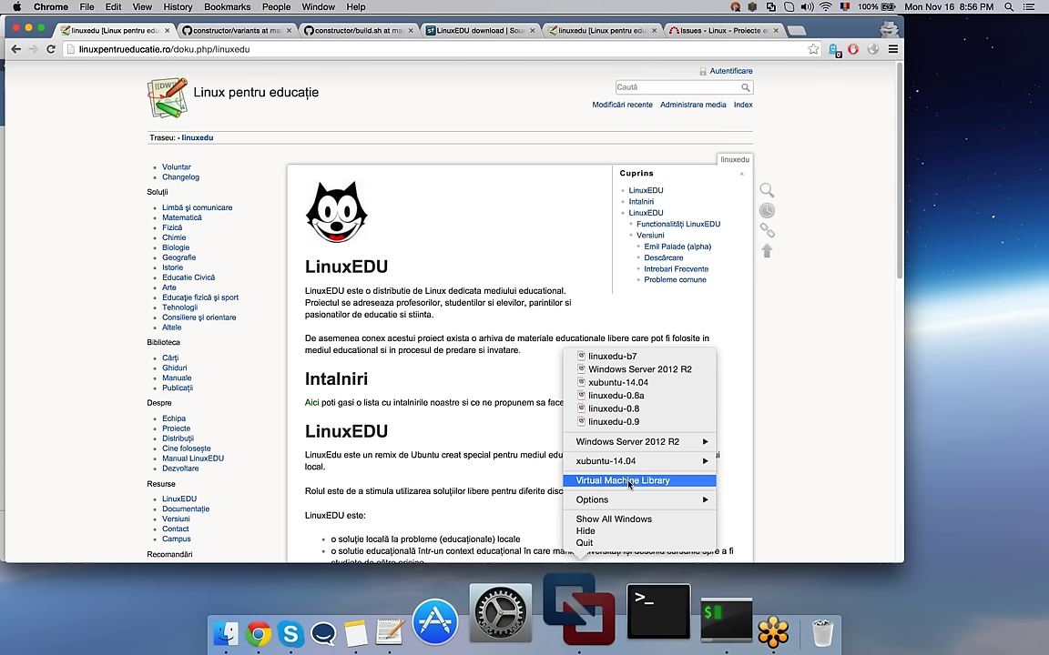
click(628, 482)
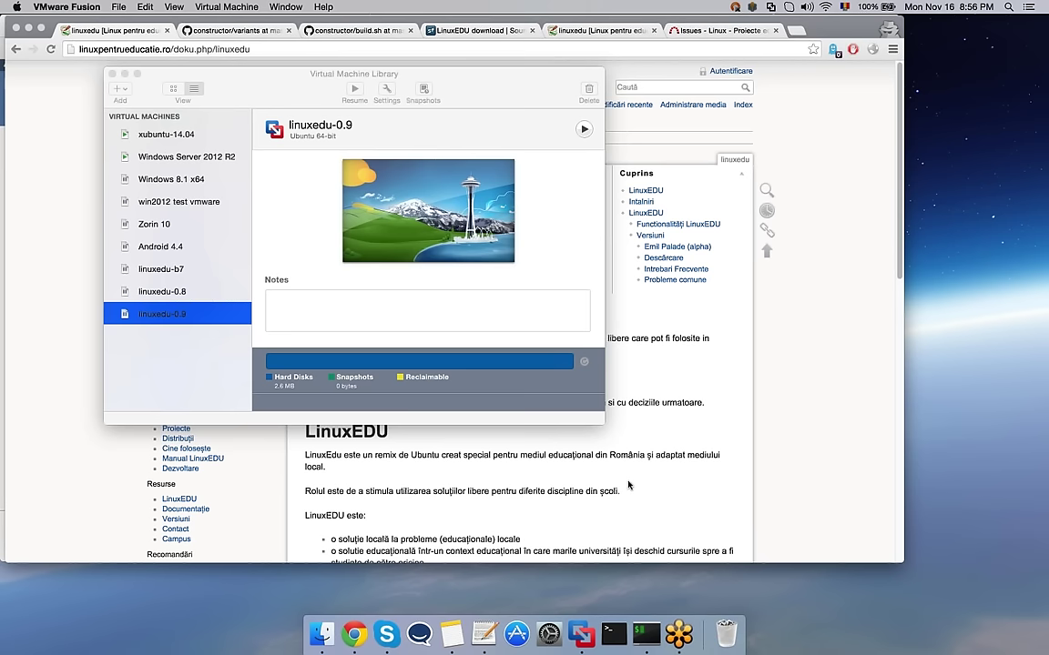
click(177, 293)
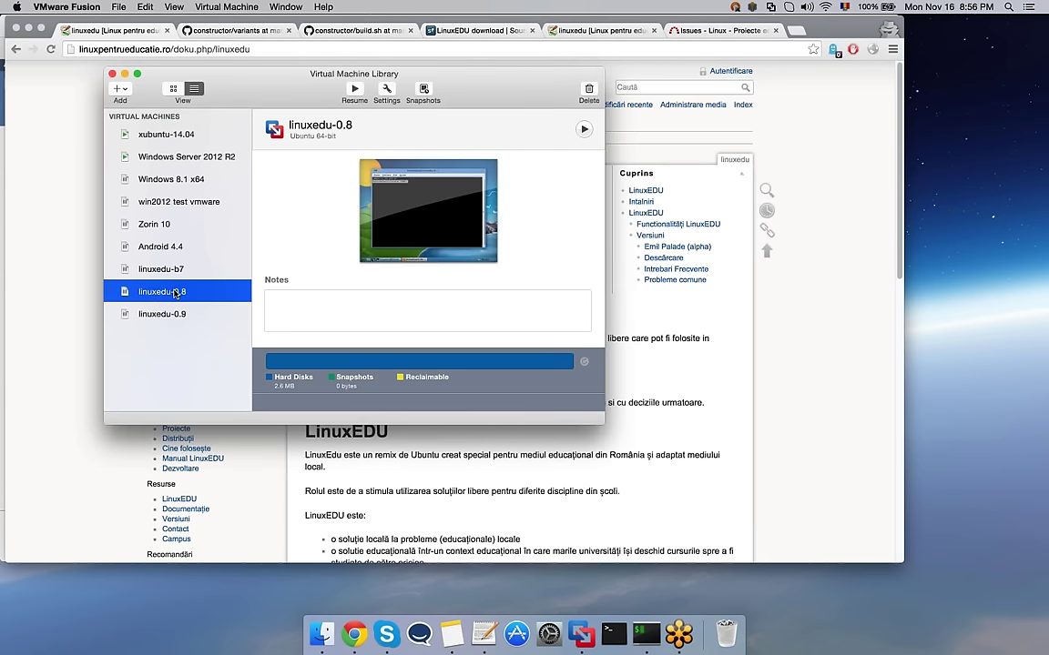
click(354, 91)
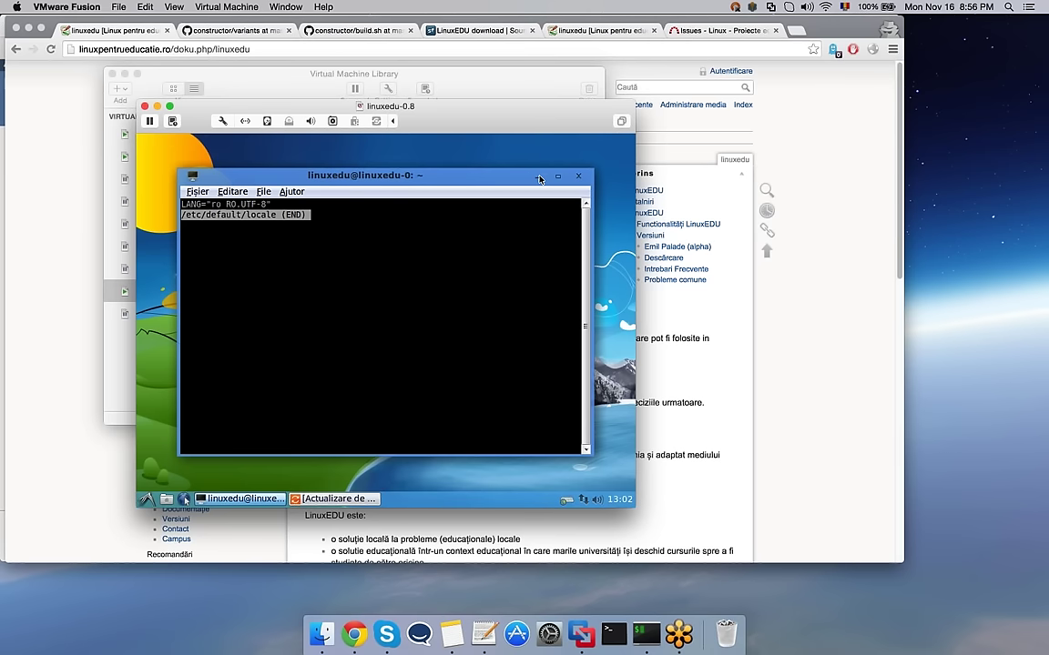
click(539, 176)
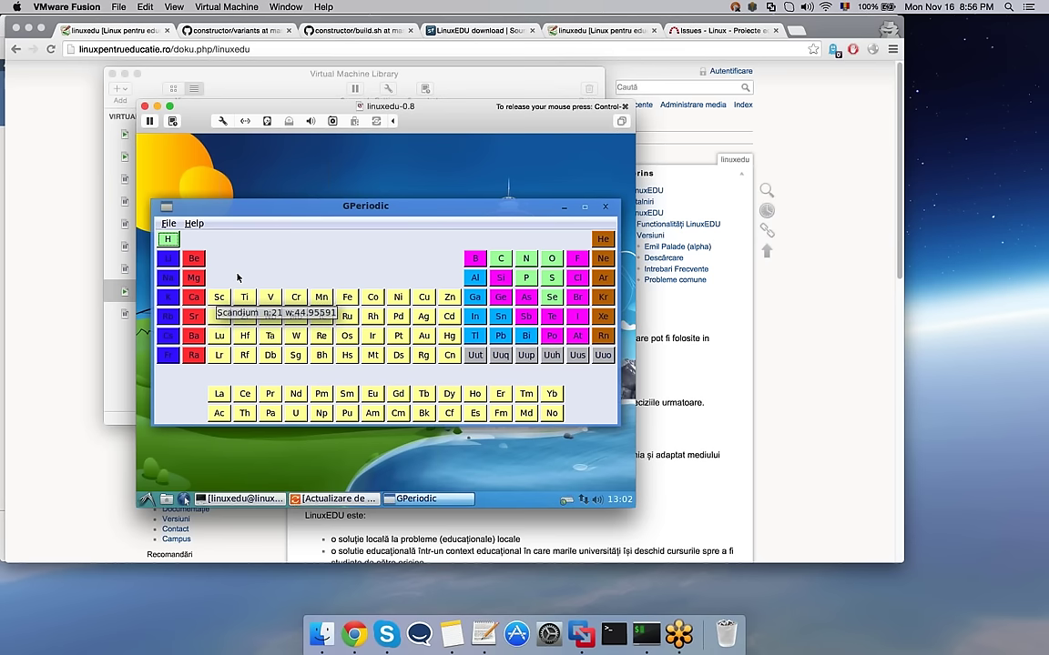
Step: View GPeriodic's details for Hydrogen and Xenon, then open the applications menu
click(168, 238)
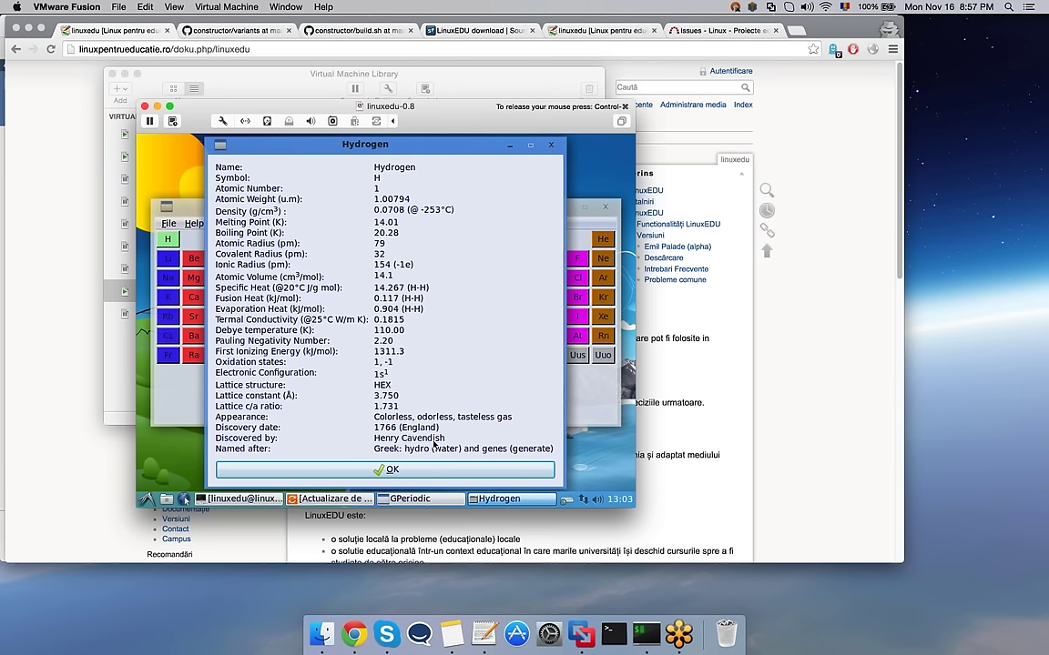
click(433, 469)
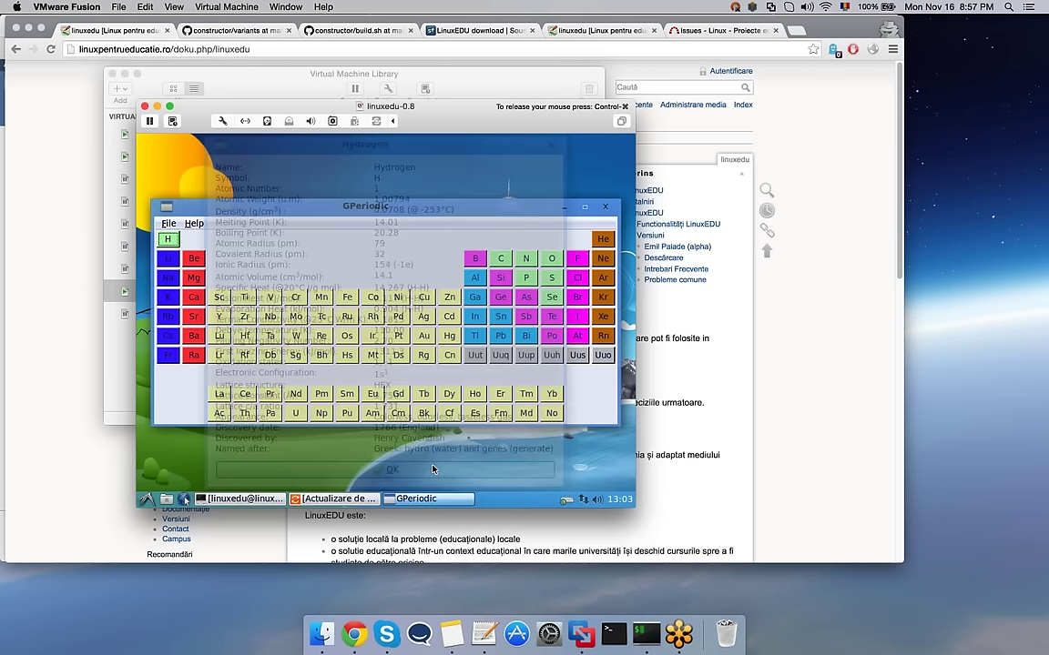
click(599, 320)
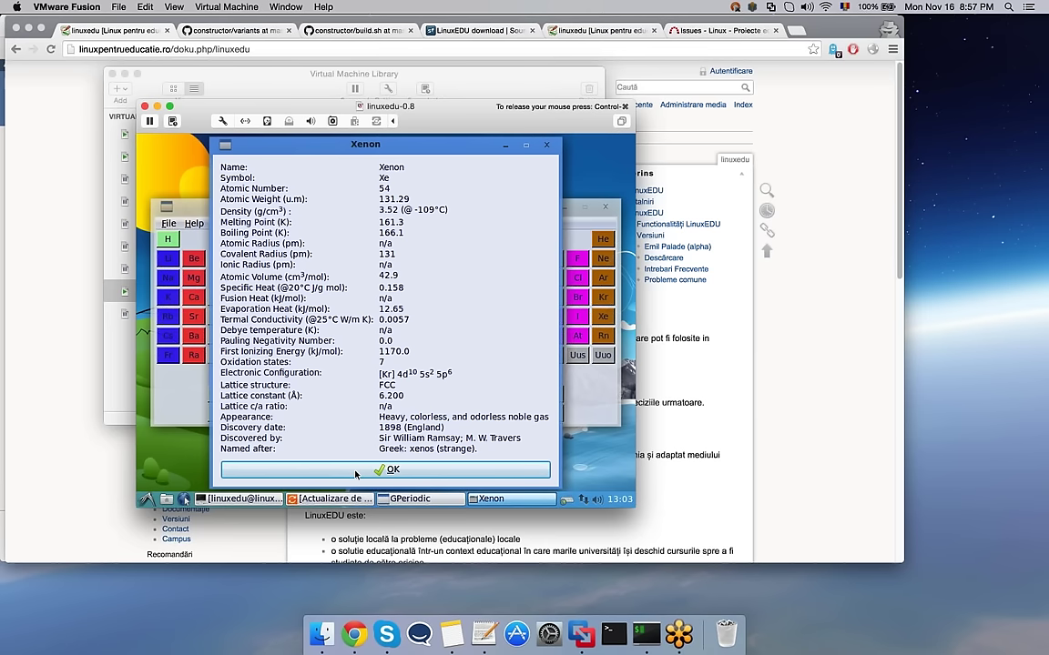
click(355, 471)
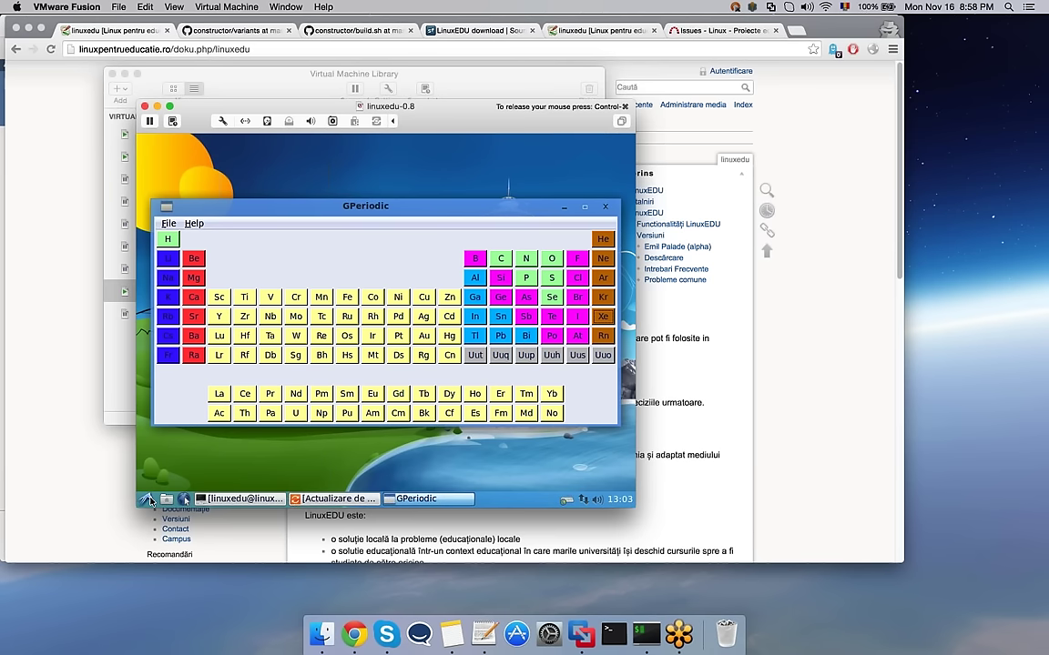
click(151, 500)
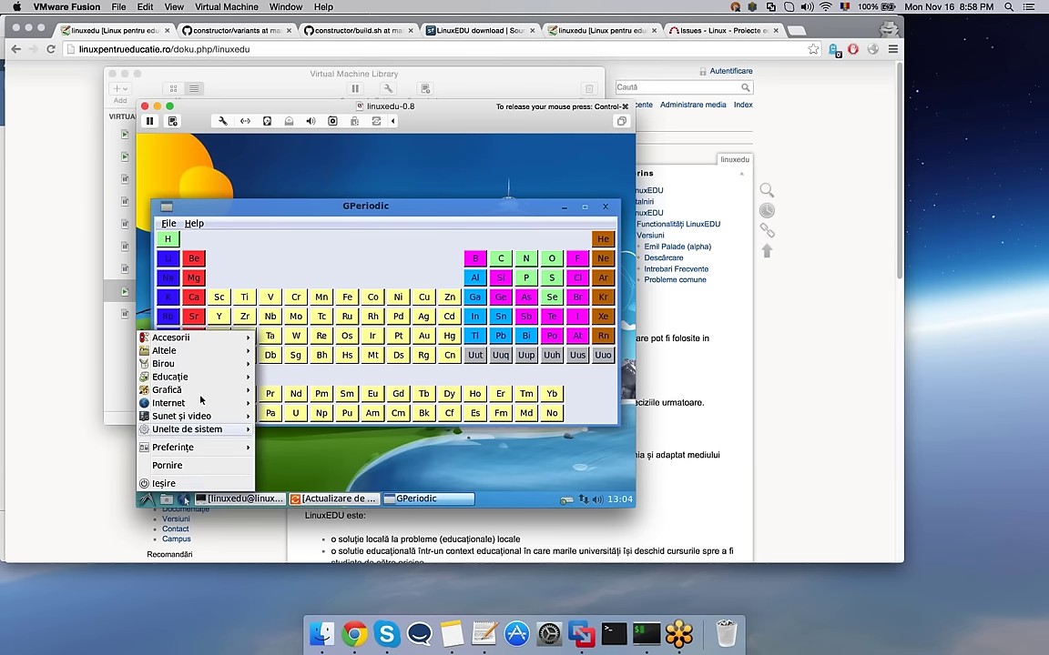
Step: Launch Avogadro from Educație and draw two bonded carbon atoms
mouse_move(204, 381)
click(277, 379)
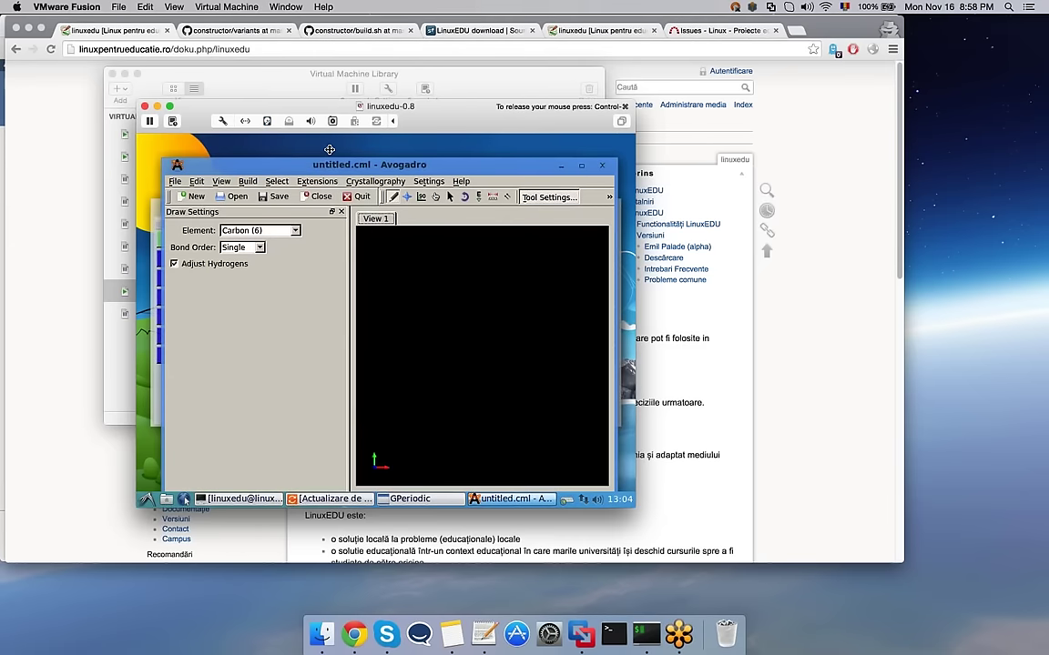
click(431, 287)
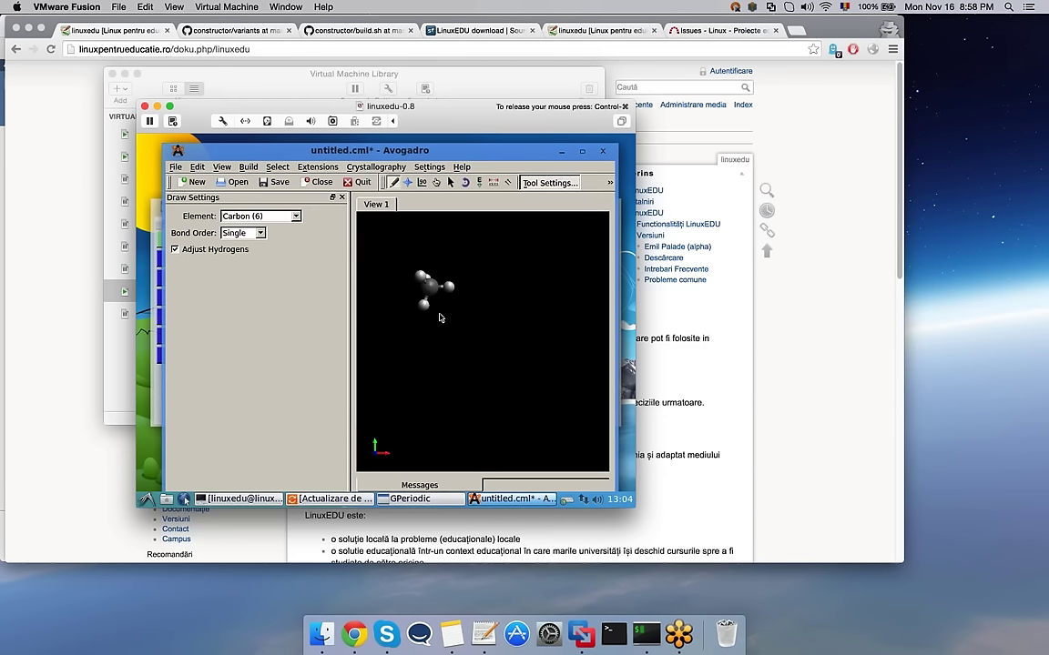
drag(430, 285, 516, 372)
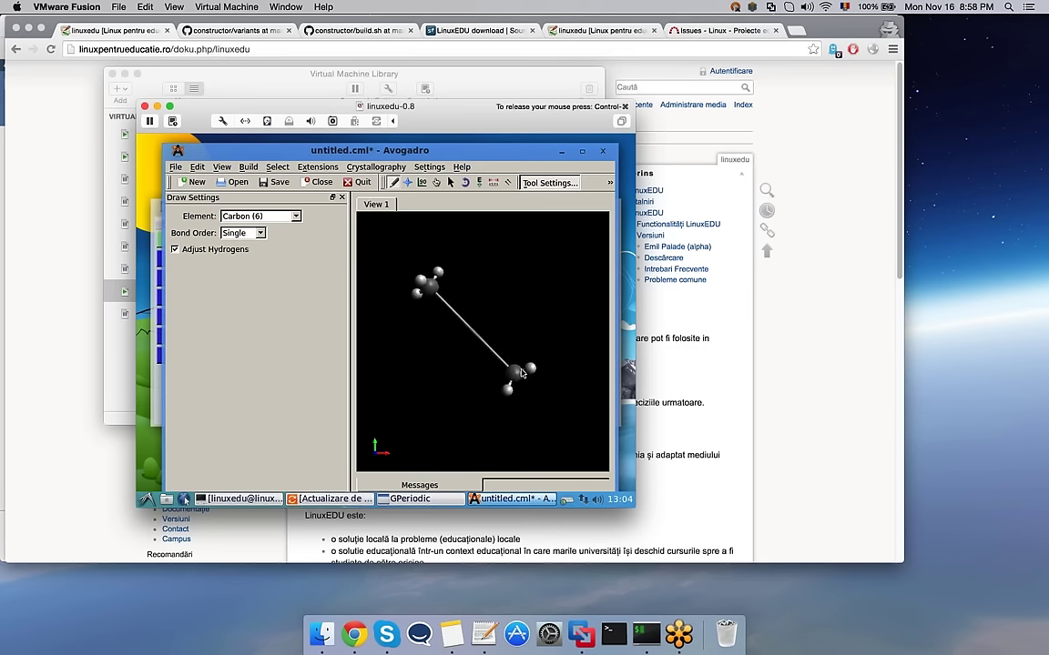
mouse_move(522, 374)
mouse_down()
mouse_move(524, 348)
mouse_move(511, 358)
mouse_up()
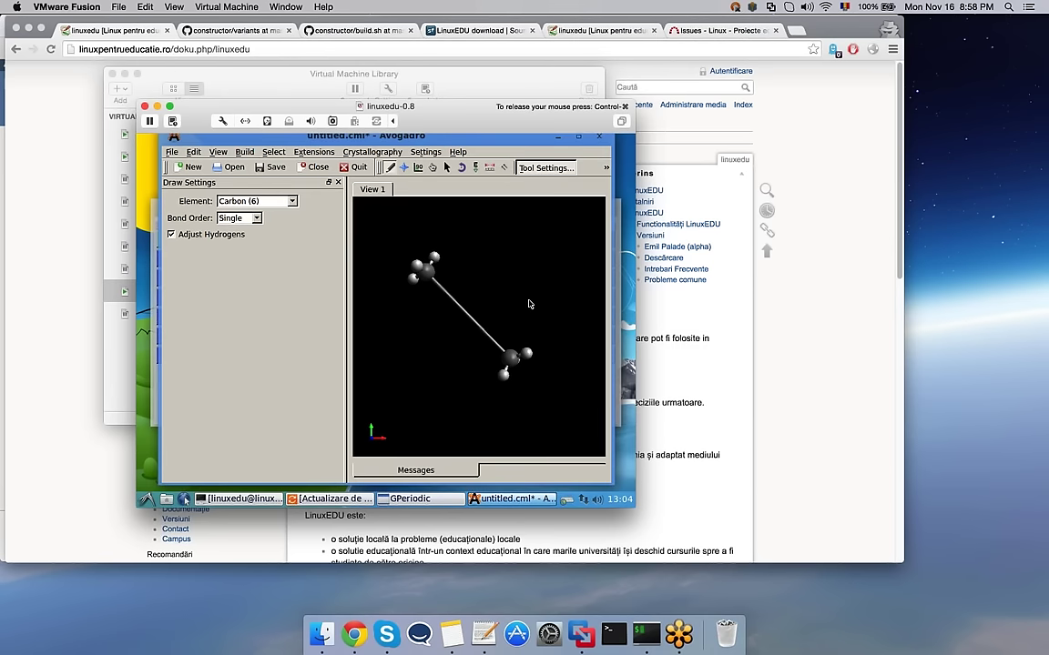
Step: Attach a chlorine atom to the upper carbon
click(292, 201)
click(237, 260)
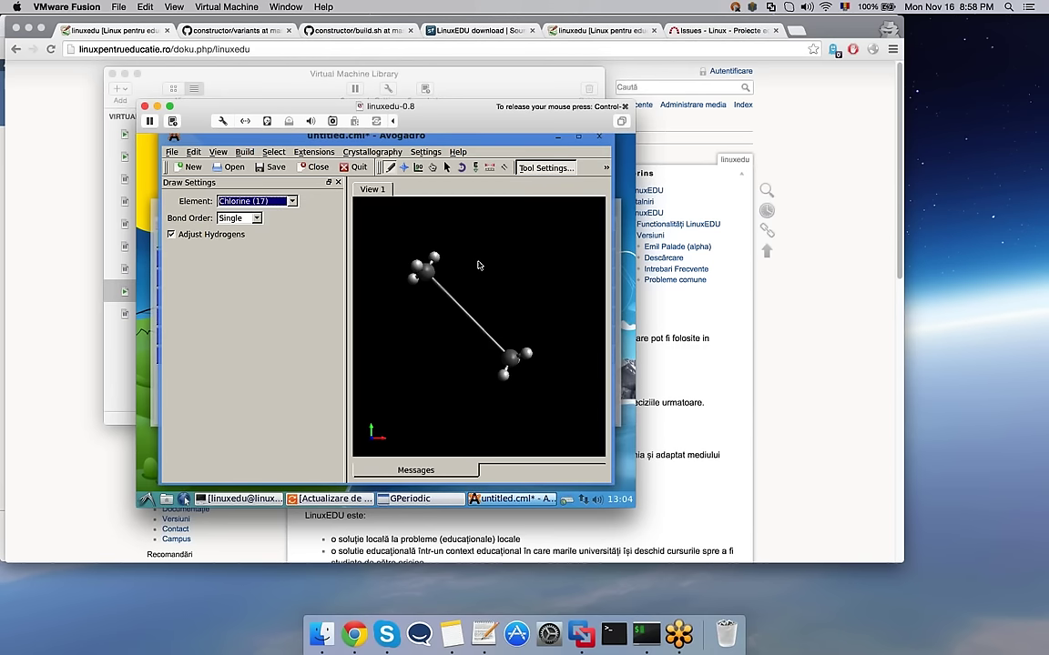
drag(431, 274, 505, 270)
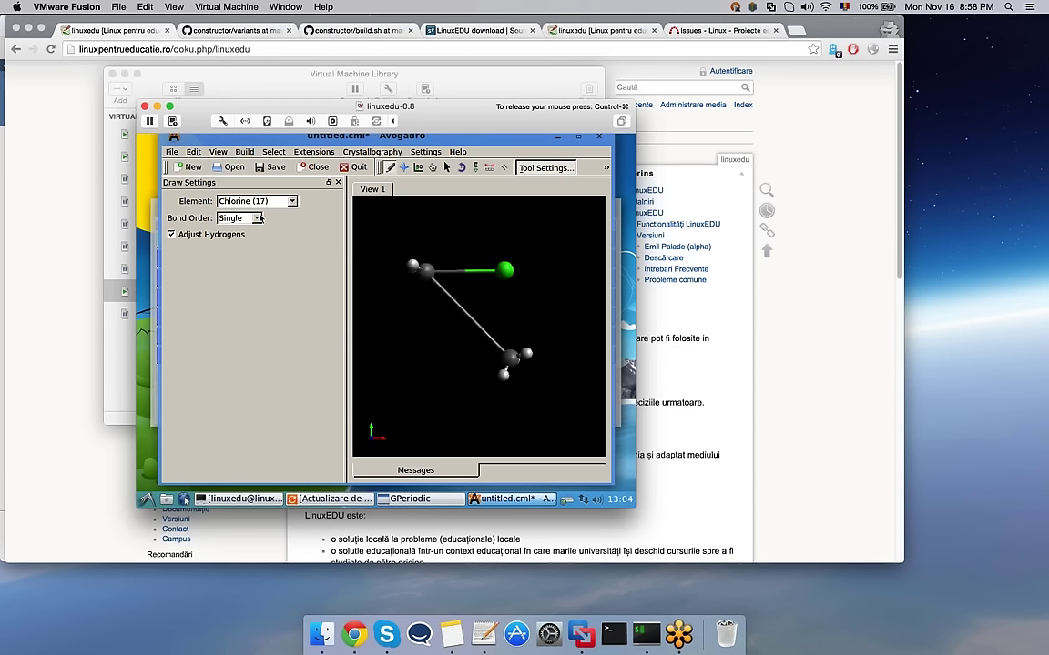
Step: Add two double-bonded sulfur atoms at the lower carbon and bottom-left
click(258, 218)
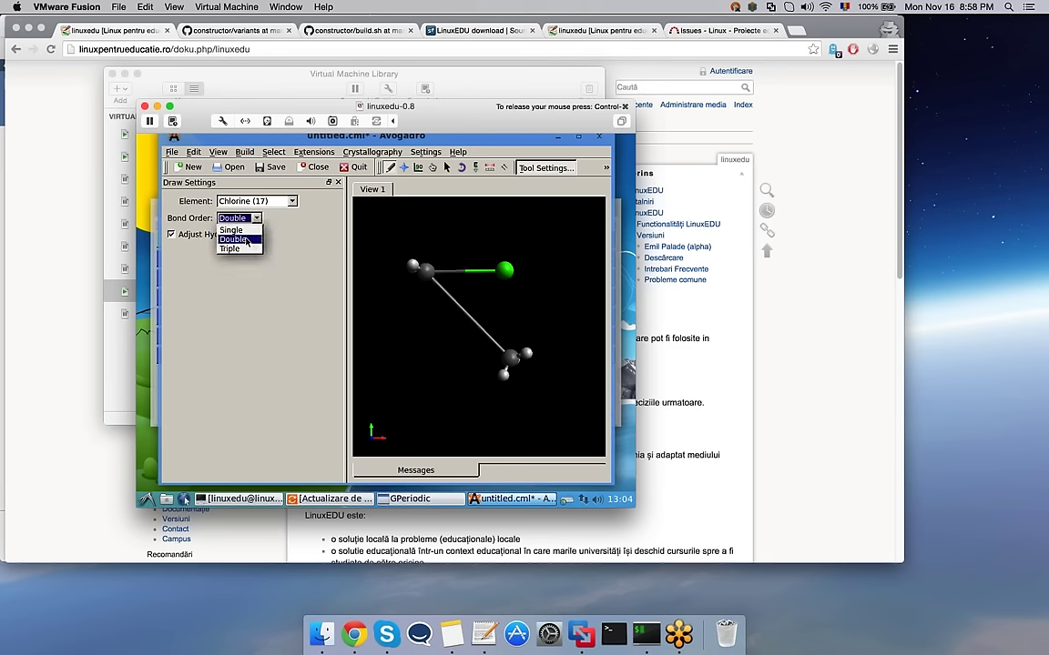
click(246, 240)
click(273, 201)
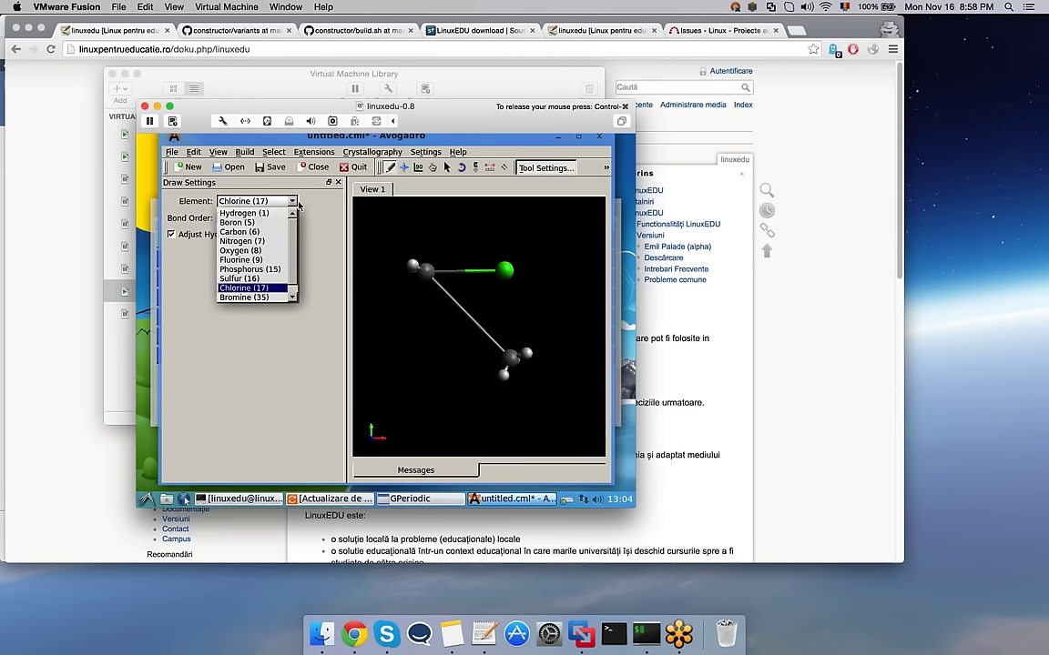
click(245, 269)
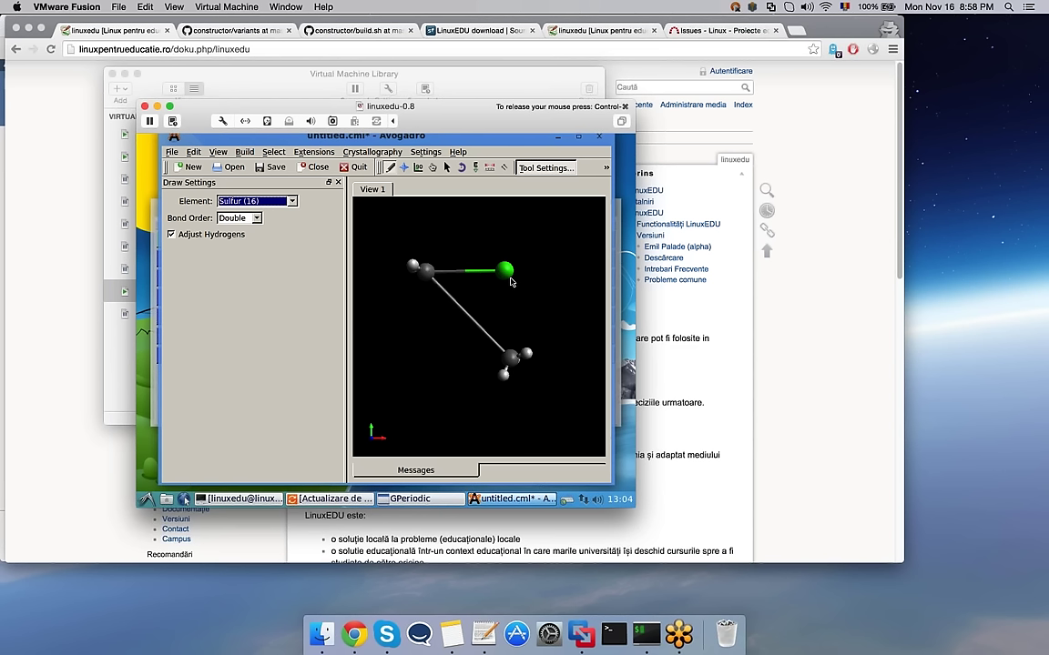
drag(505, 382, 394, 340)
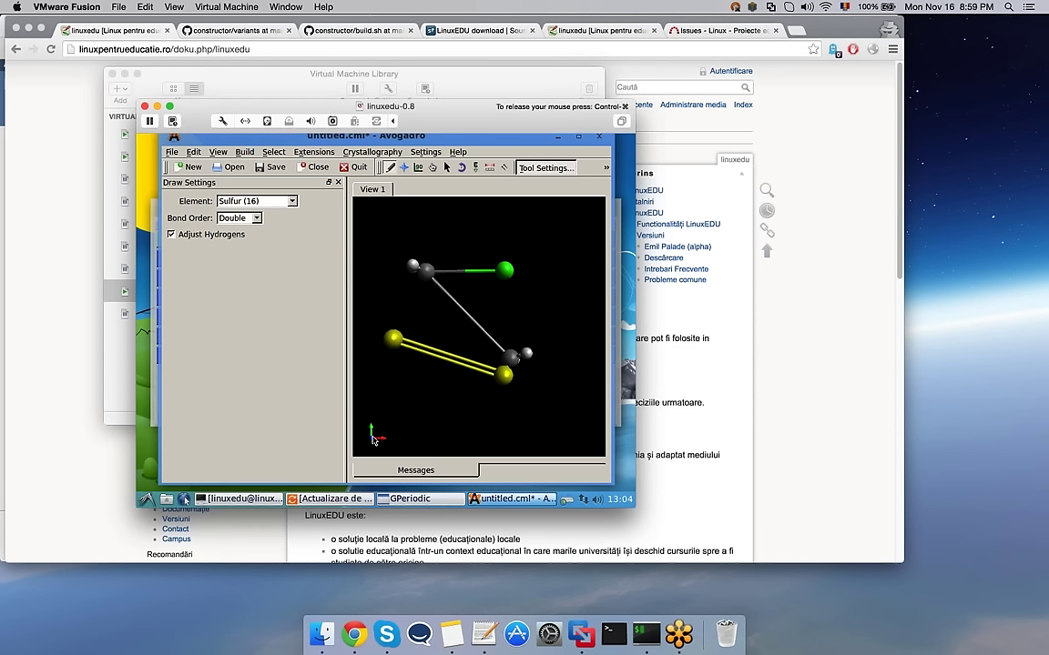
drag(372, 440, 393, 339)
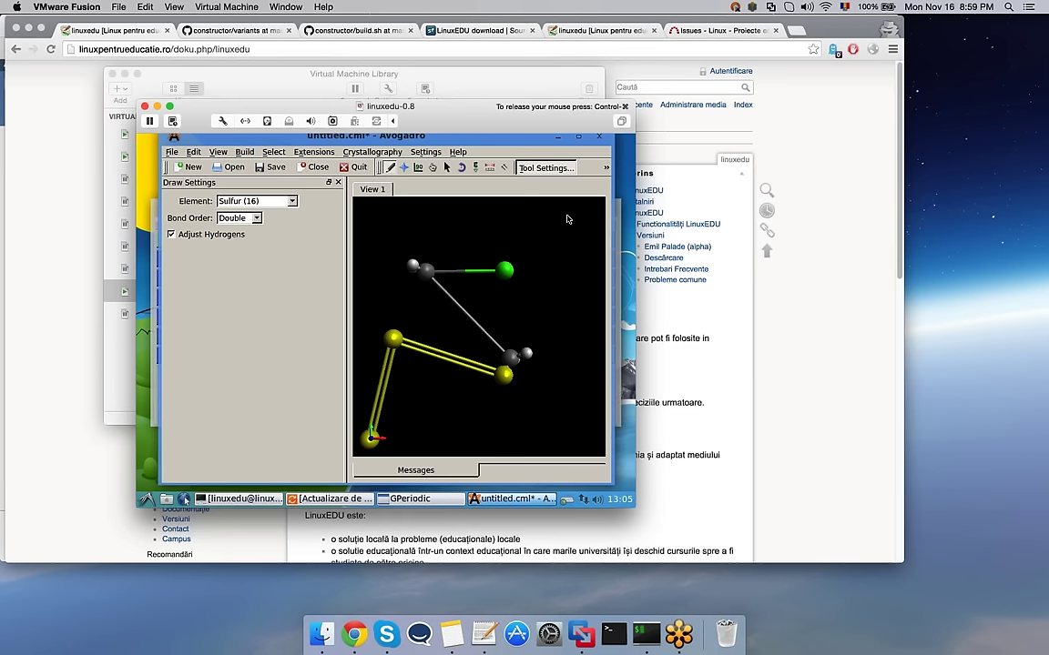
Step: Minimize the Avogadro and GPeriodic windows and bring Chrome to the front
click(557, 136)
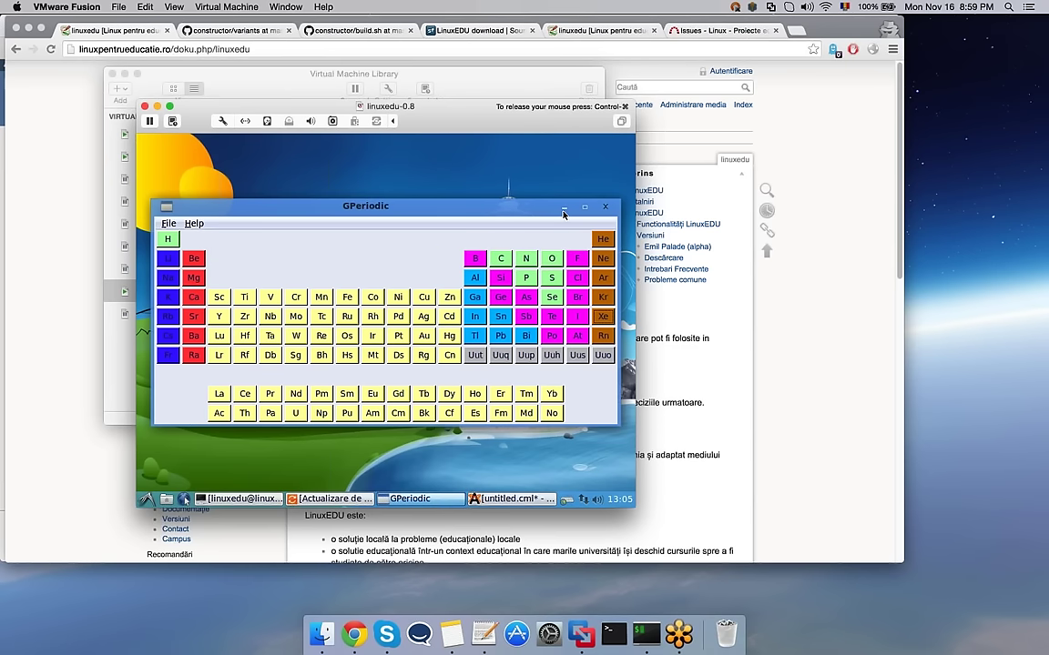
click(564, 209)
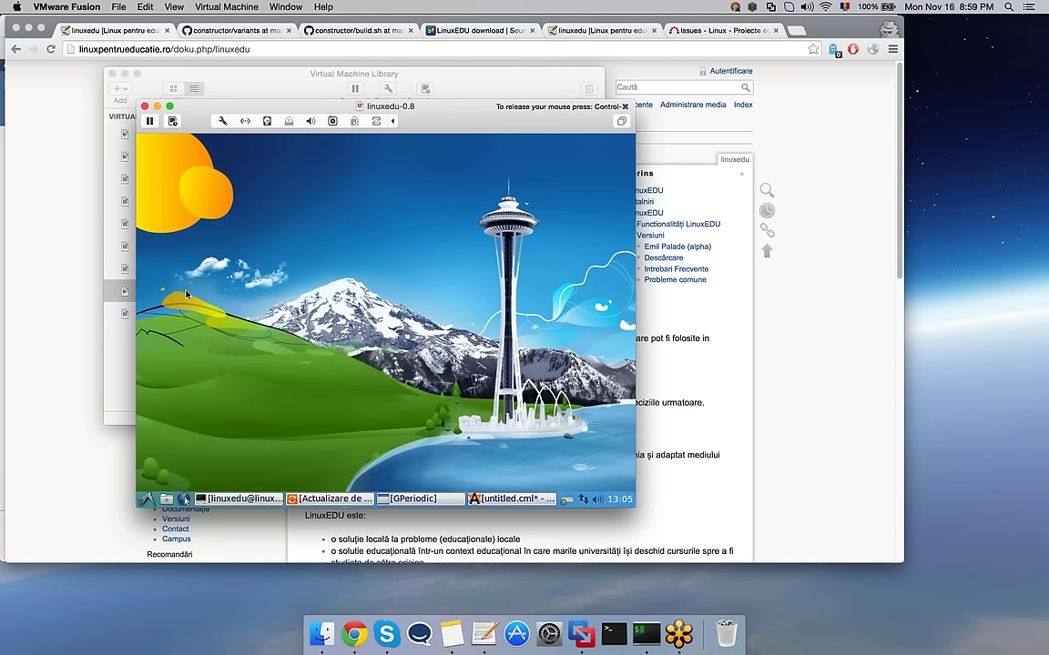
click(66, 432)
Step: Open a new incognito tab and load ocw.cs.pub.ro
key(super+t)
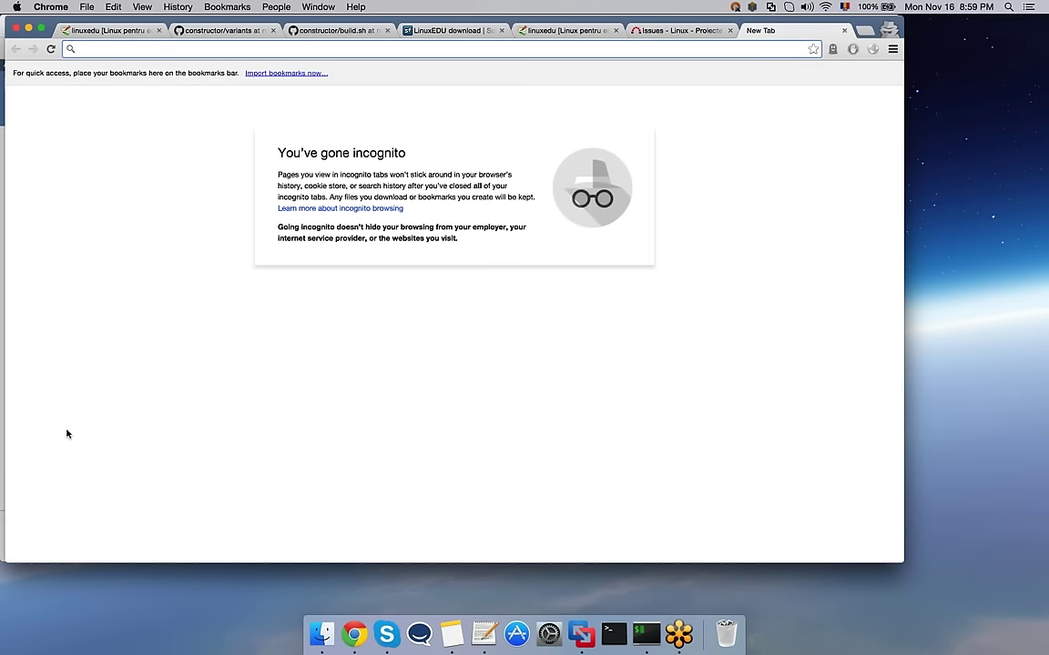
text(ocw)
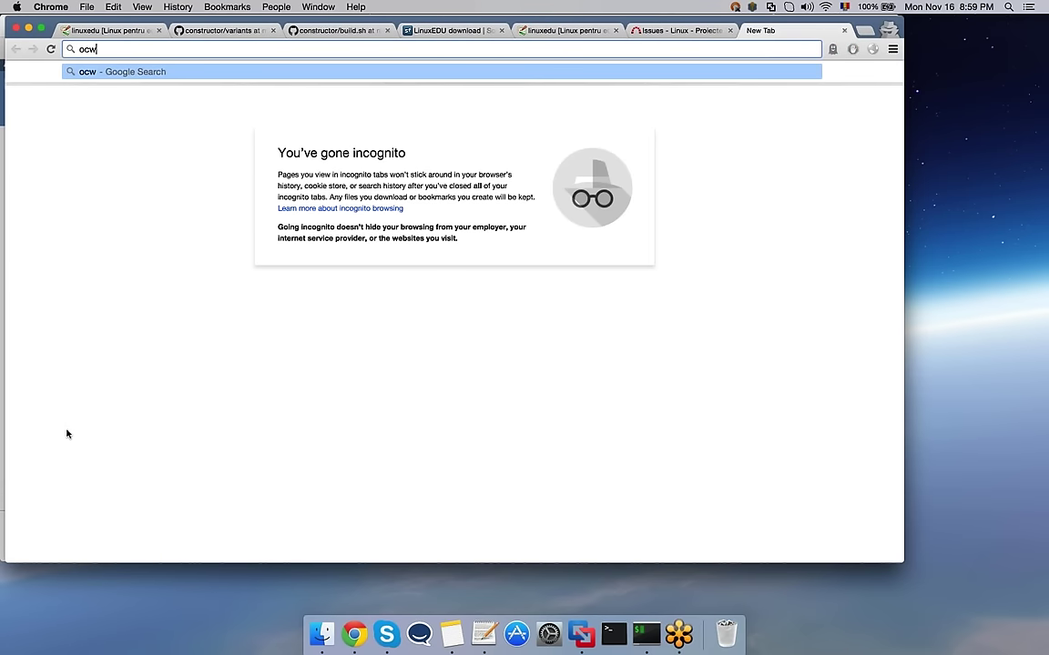
text(.cs.pub)
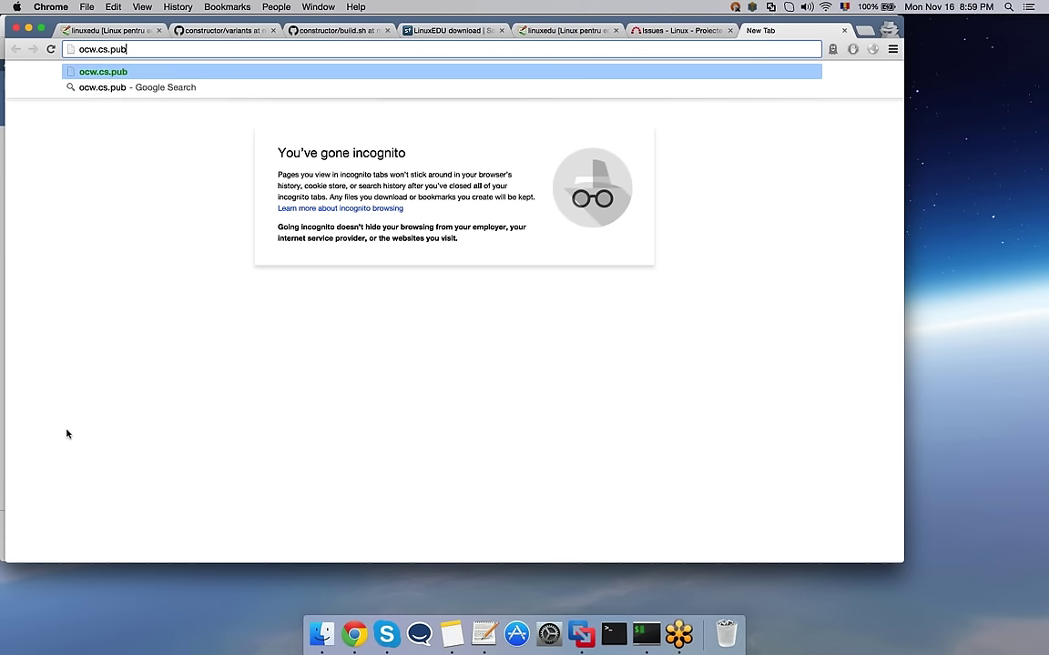
text(.ro)
key(Return)
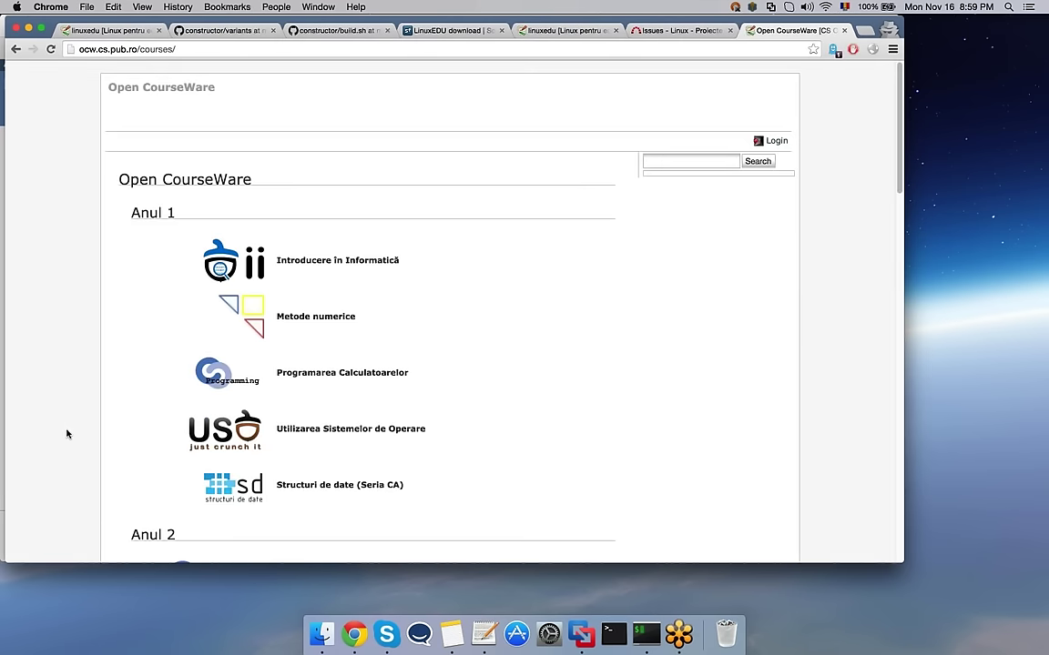
scroll(599, 357, down, 5)
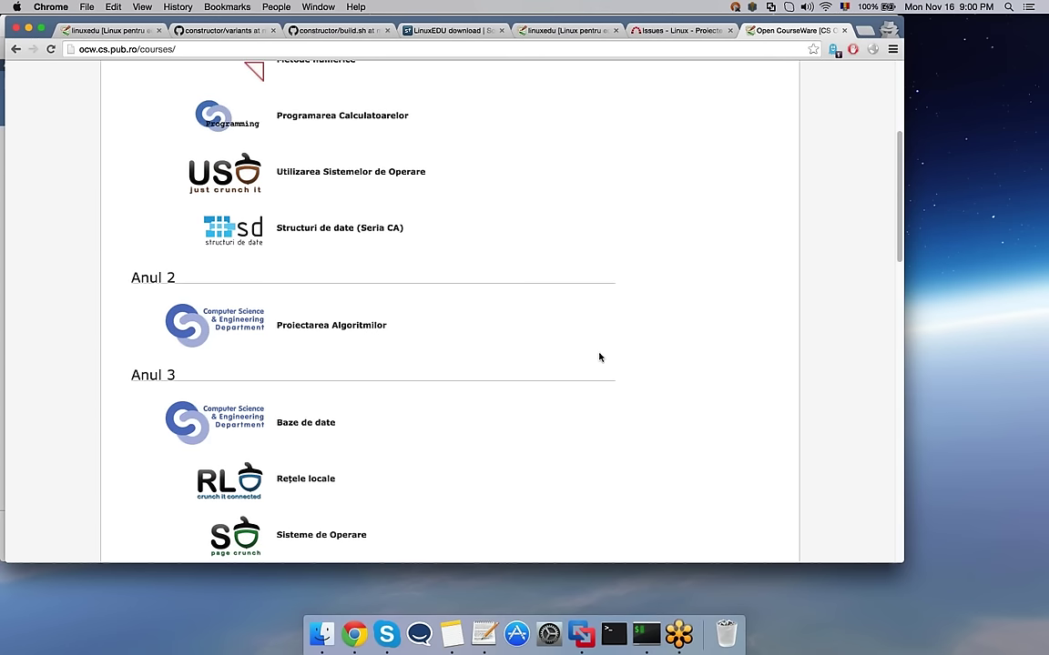
scroll(599, 357, down, 1)
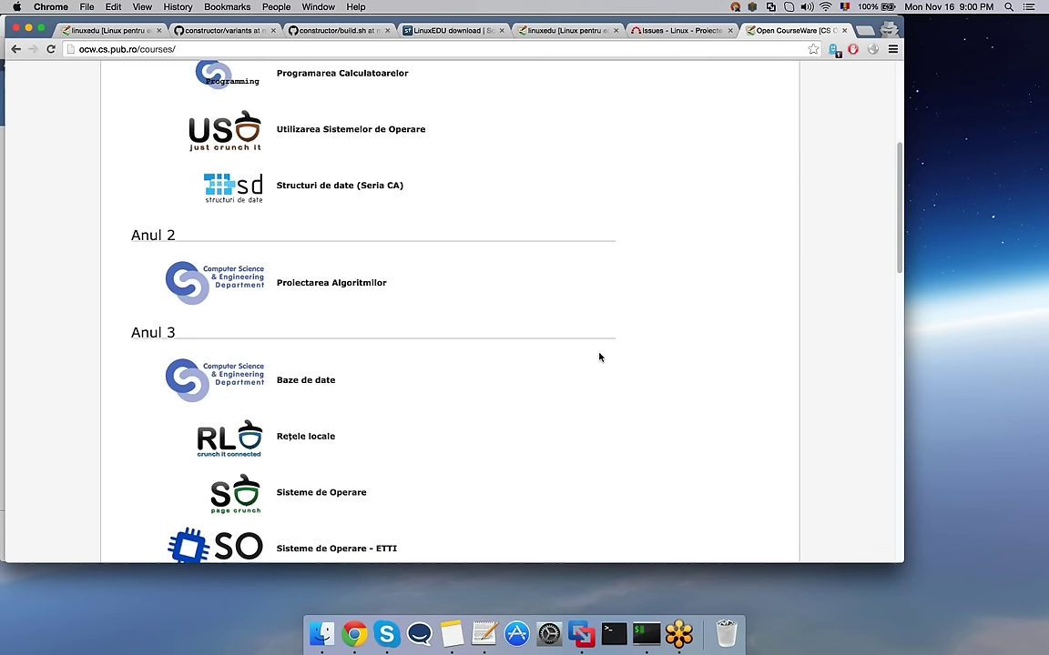
scroll(599, 357, down, 1)
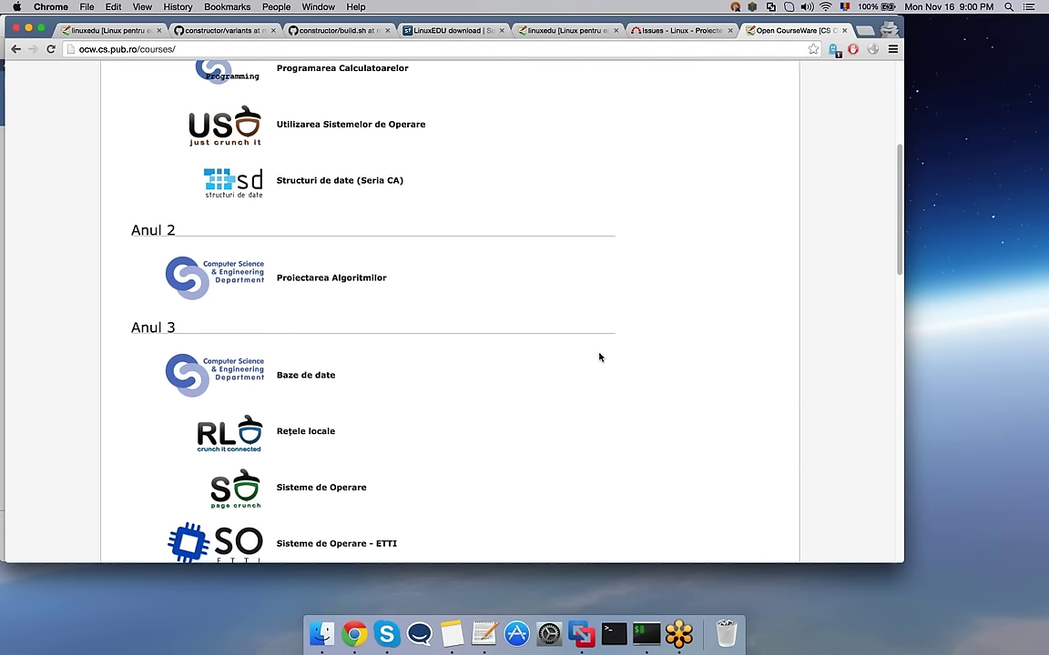
scroll(599, 357, down, 3)
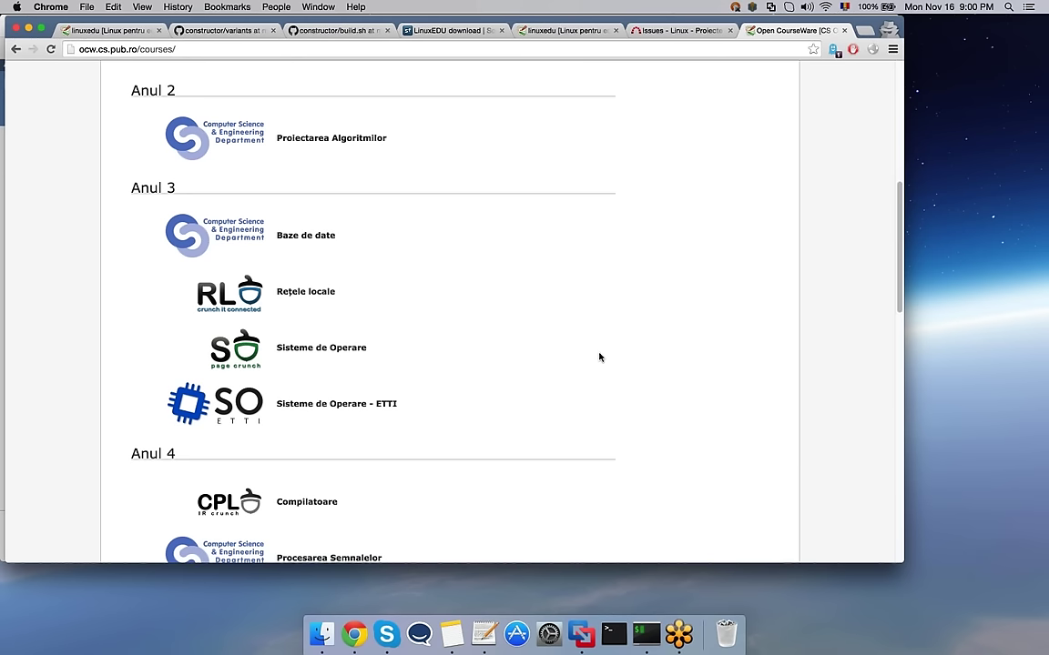
scroll(599, 357, down, 2)
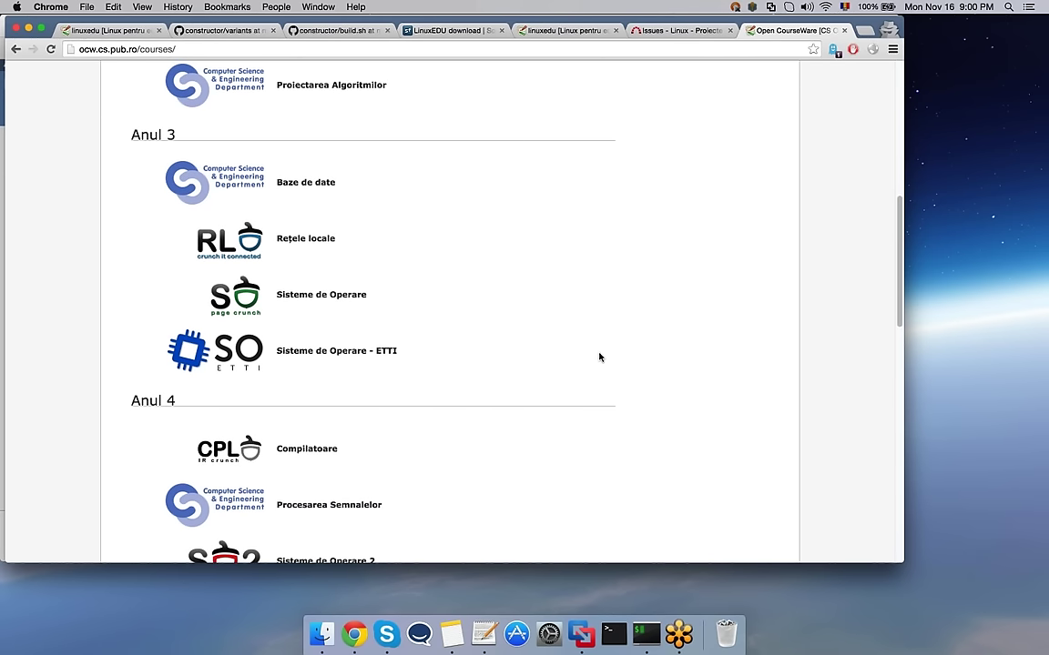
scroll(599, 357, down, 4)
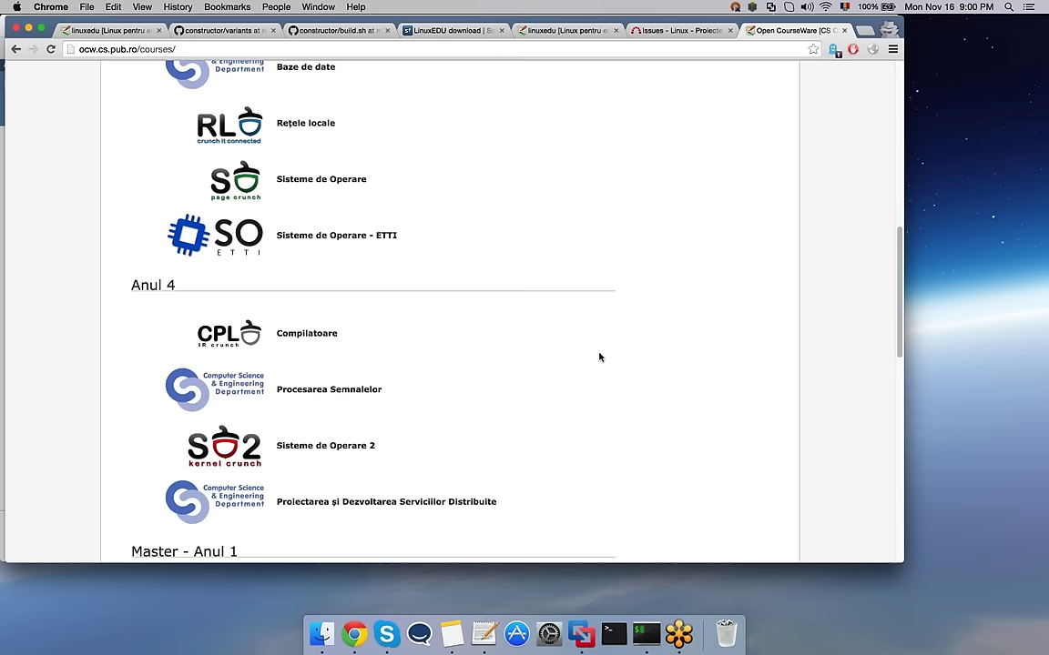
scroll(599, 357, down, 4)
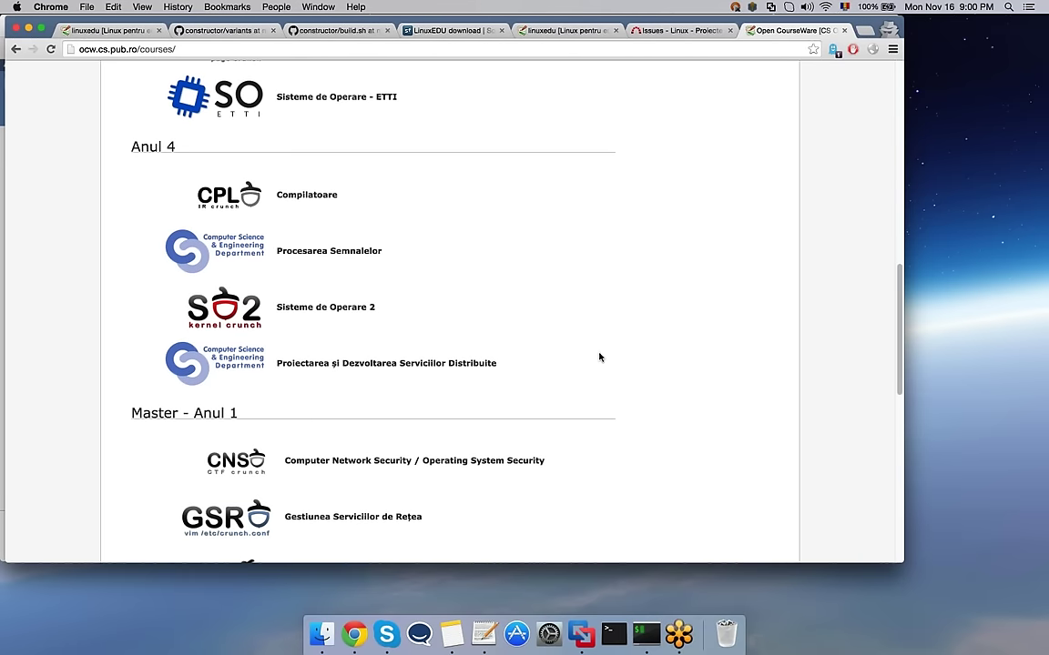
scroll(599, 357, down, 3)
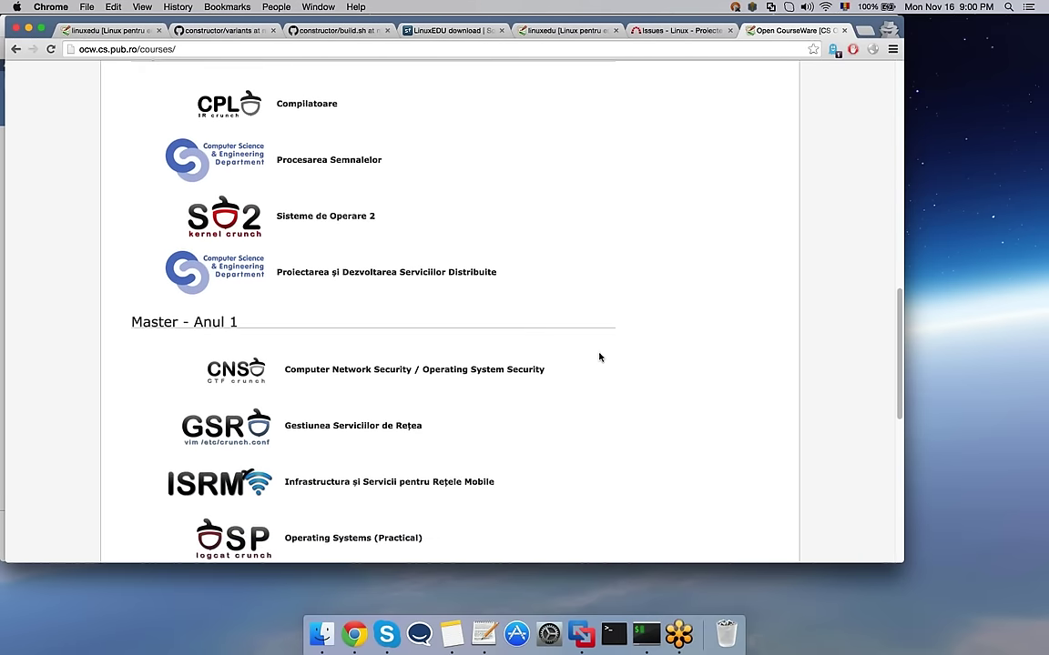
scroll(599, 357, down, 1)
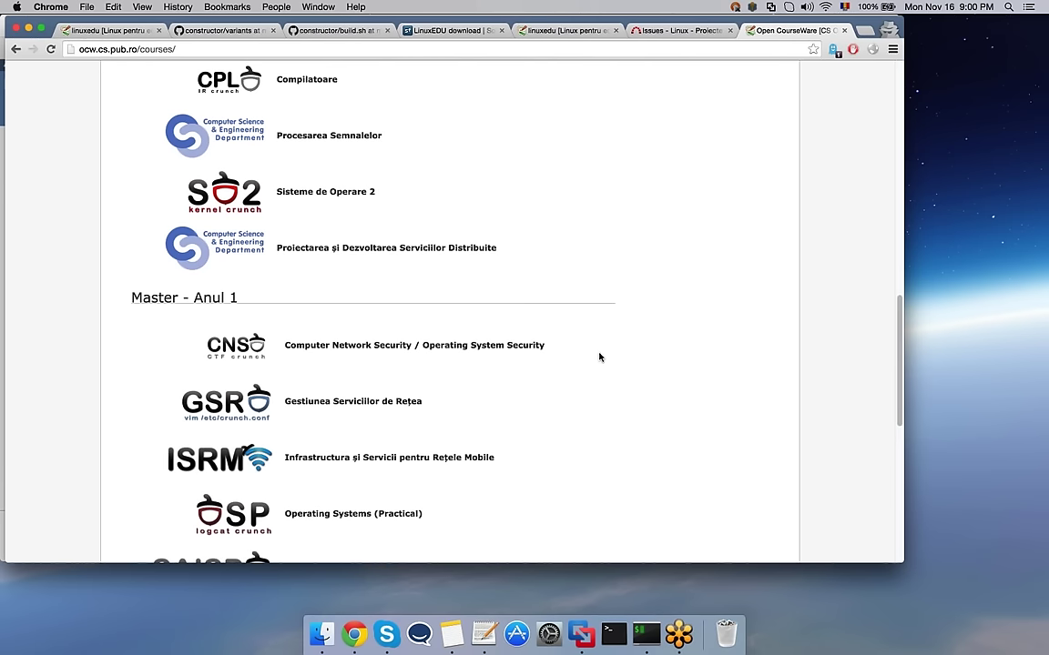
scroll(599, 357, down, 3)
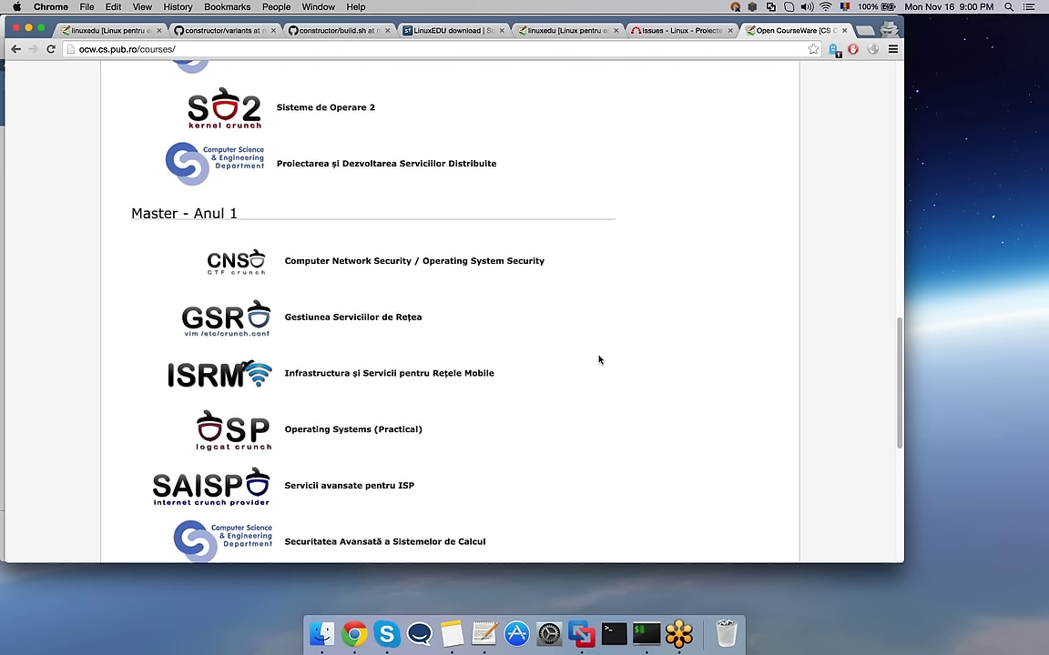
scroll(599, 360, down, 2)
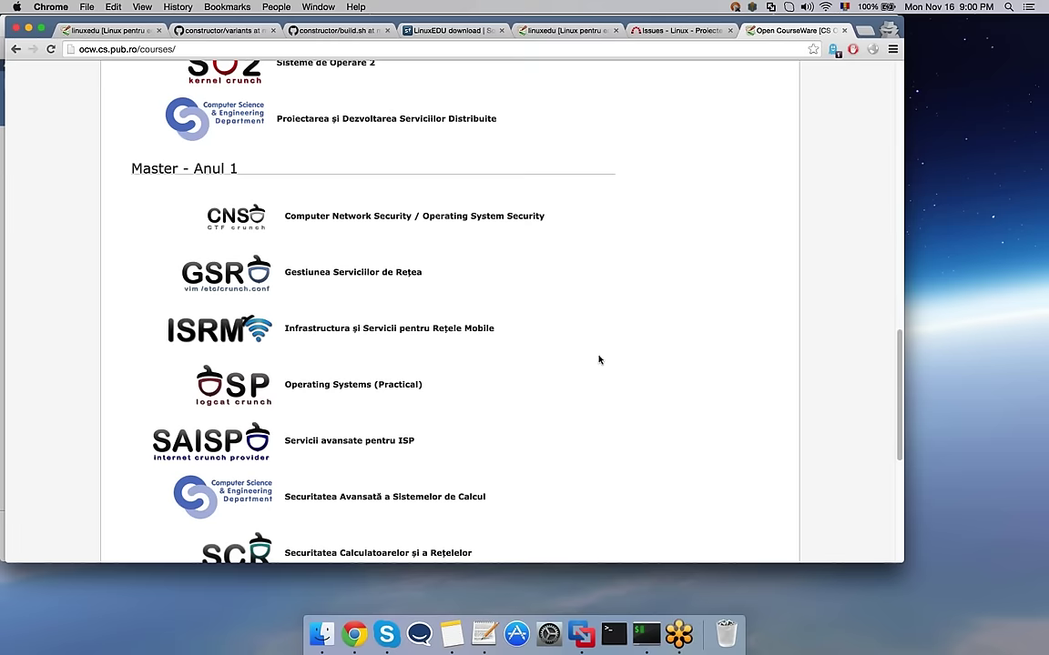
scroll(599, 359, down, 4)
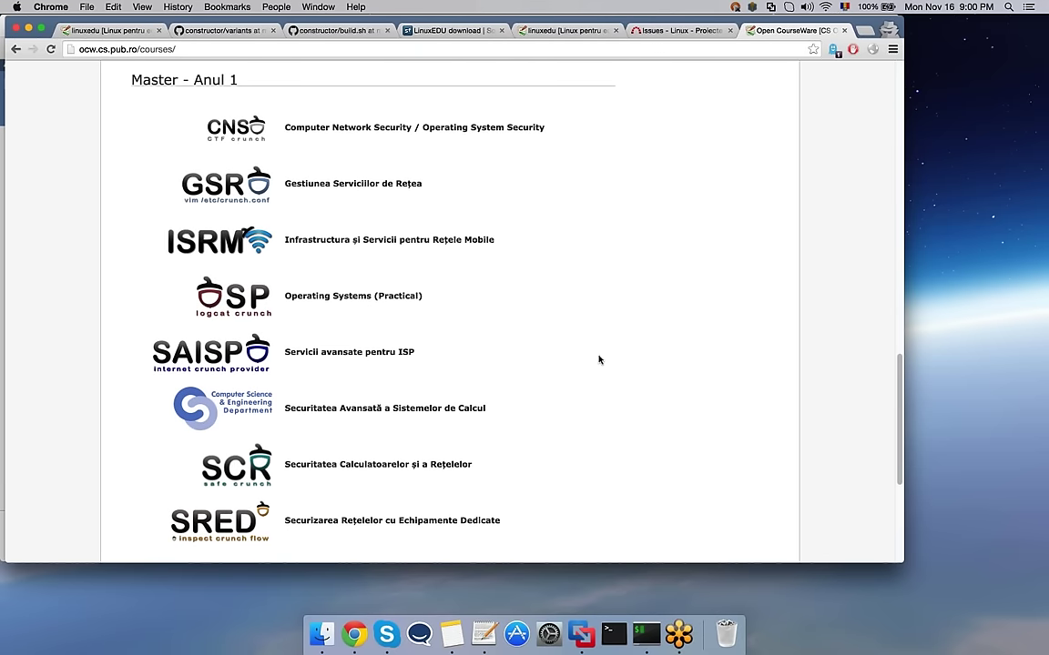
scroll(599, 360, down, 2)
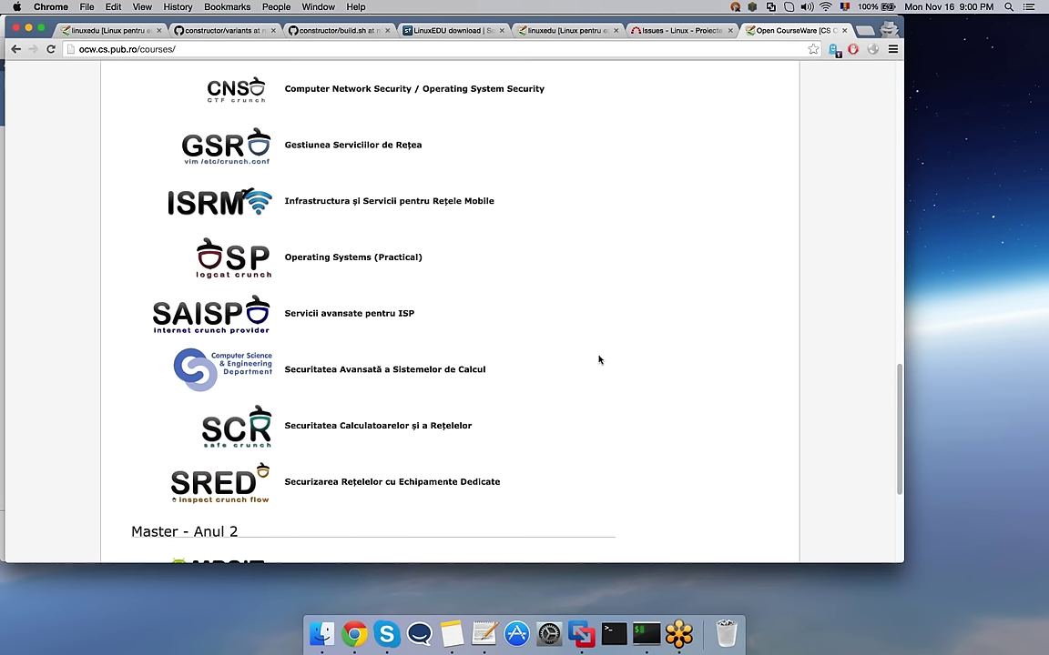
scroll(599, 360, down, 1)
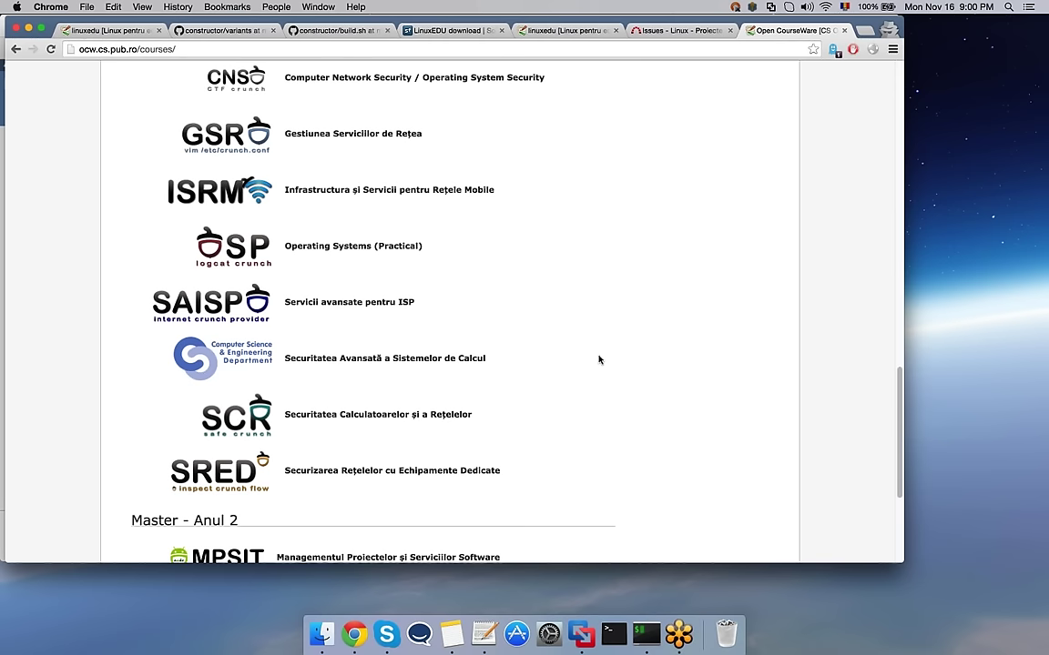
scroll(599, 360, down, 5)
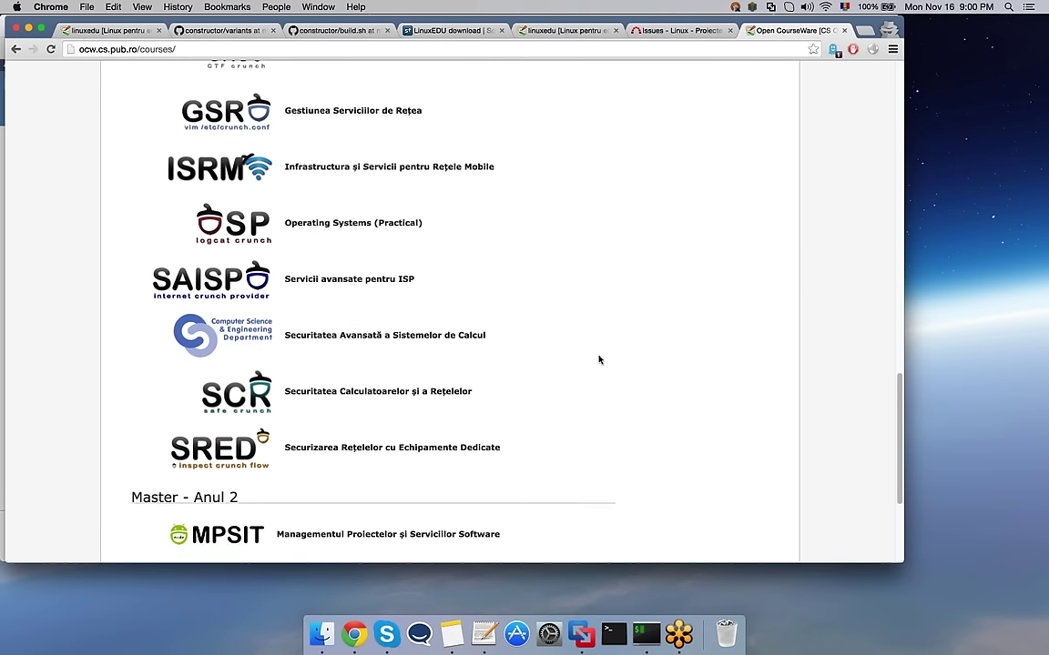
scroll(599, 359, down, 2)
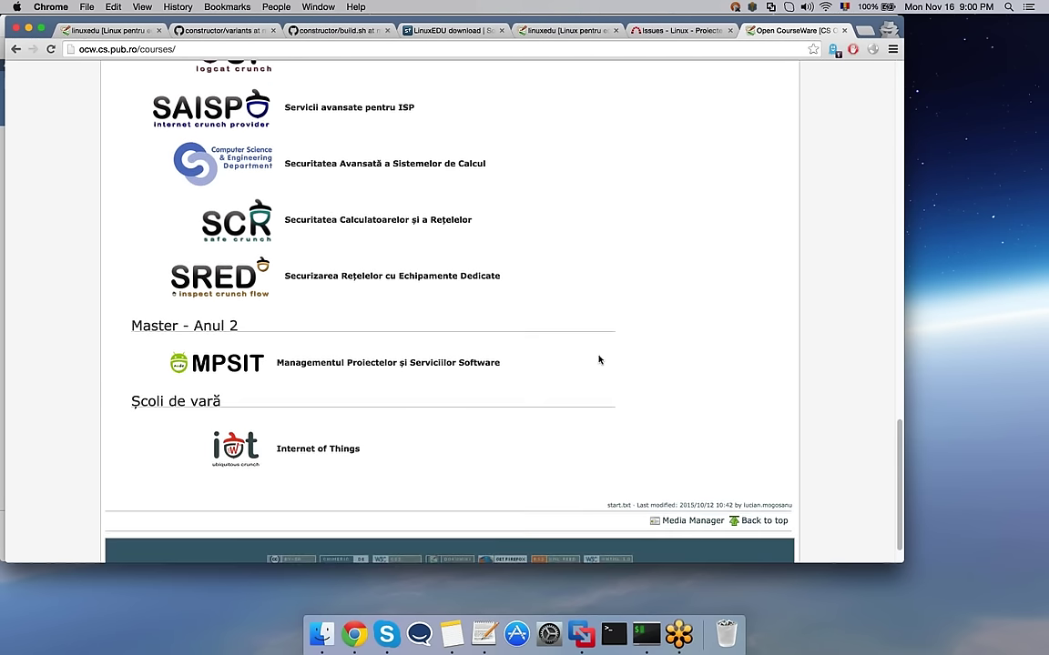
key(Home)
scroll(599, 360, down, 1)
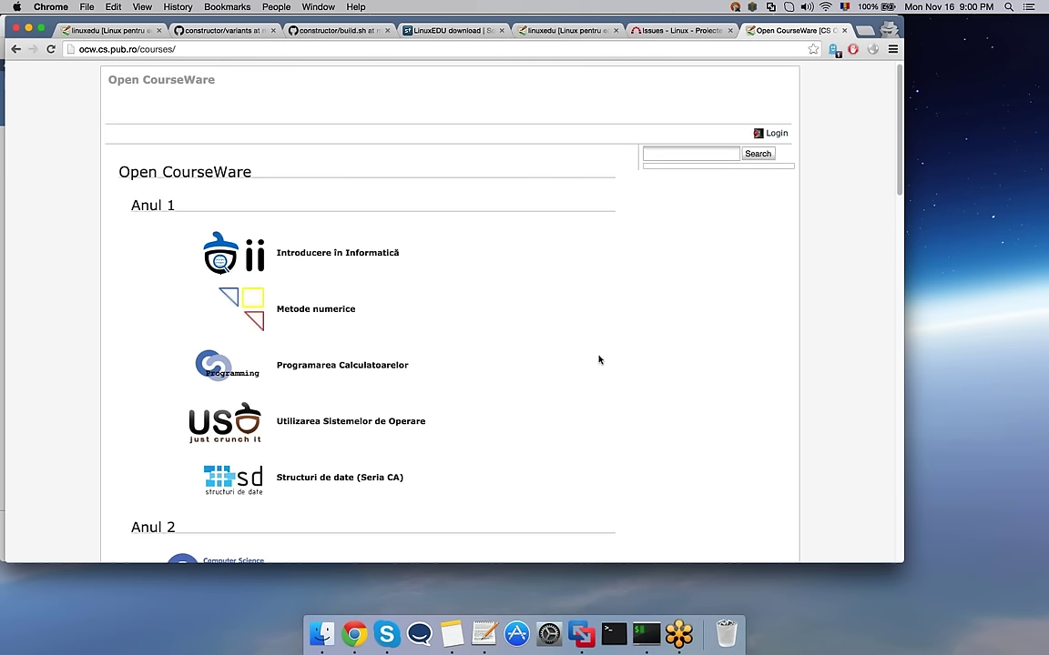
scroll(599, 360, down, 2)
scroll(599, 359, down, 1)
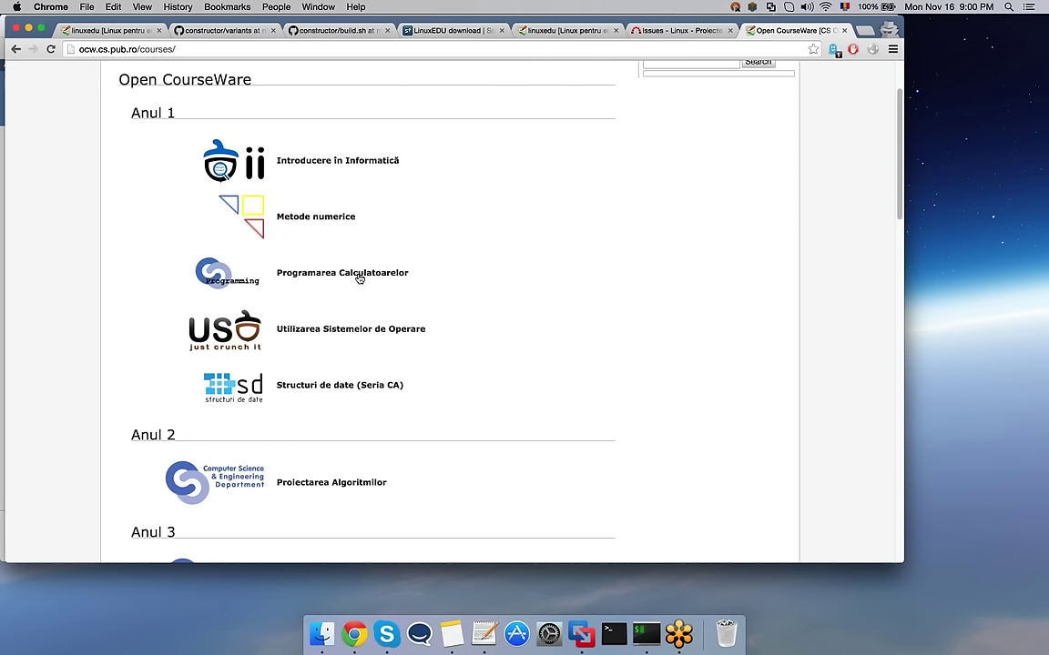
Step: Open the Programarea Calculatoarelor course and its lab '02. Tipuri de date. Operatori.'
click(221, 275)
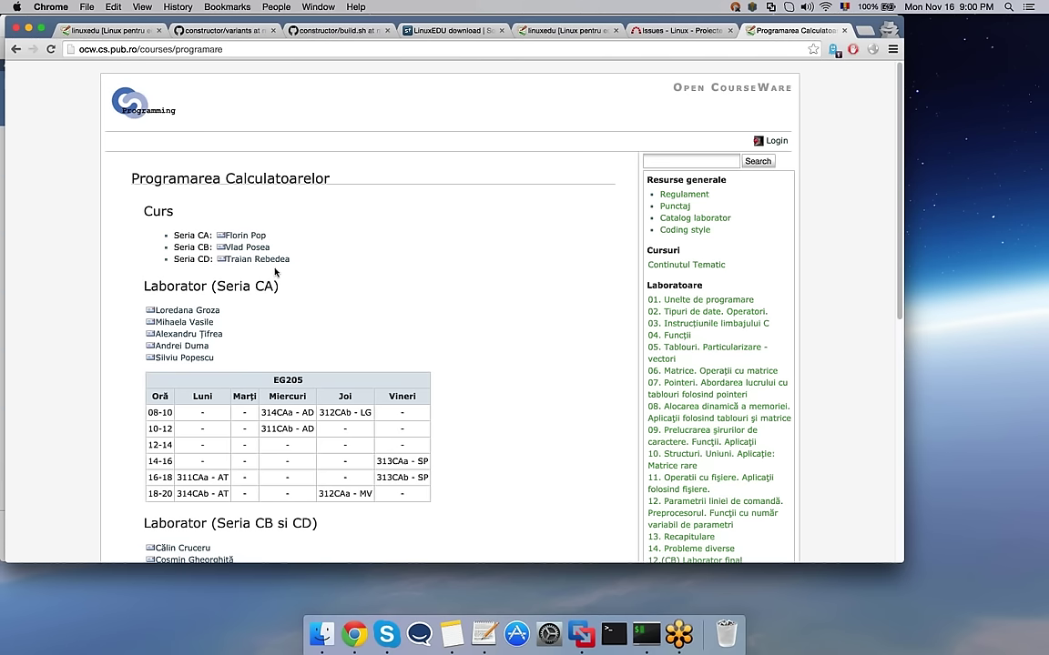
scroll(434, 285, down, 2)
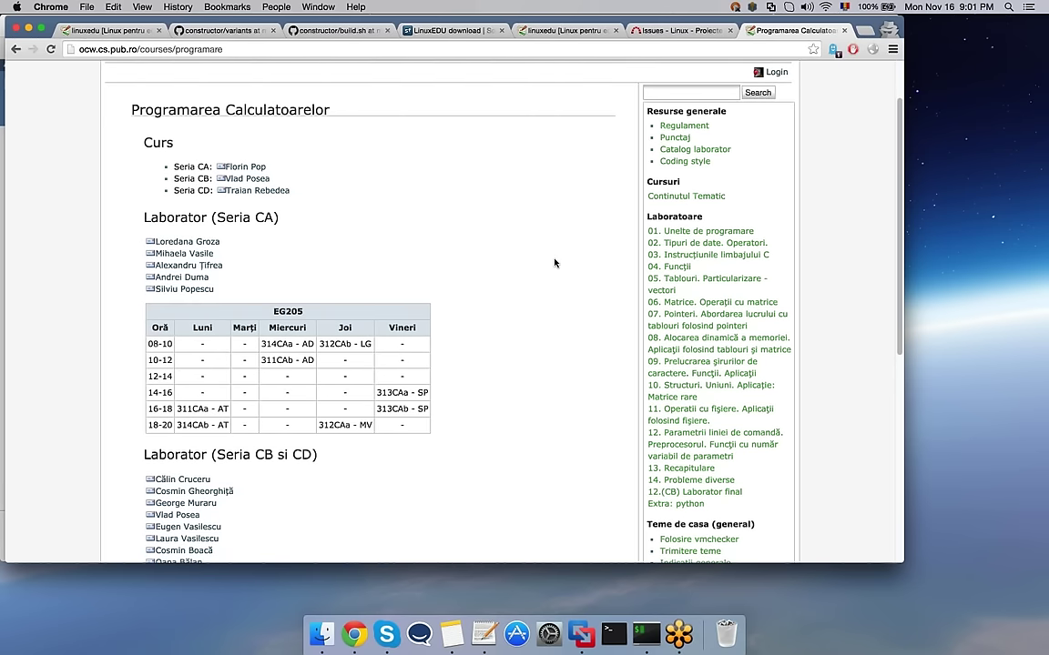
click(701, 246)
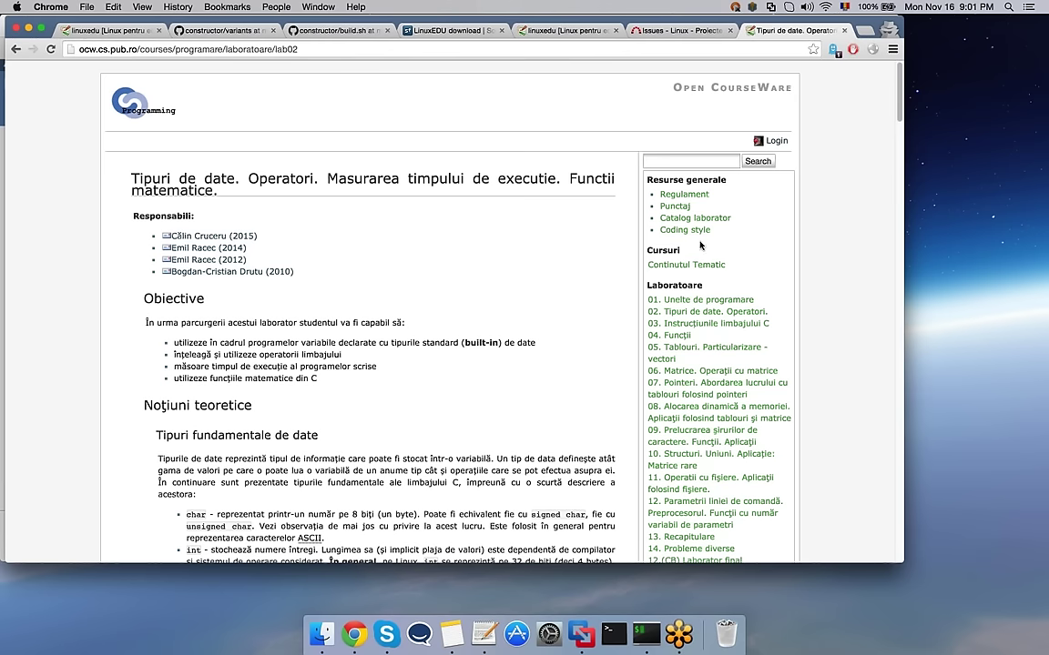
Step: Read down the data types lab page, then go back twice to the course list
scroll(61, 365, down, 1)
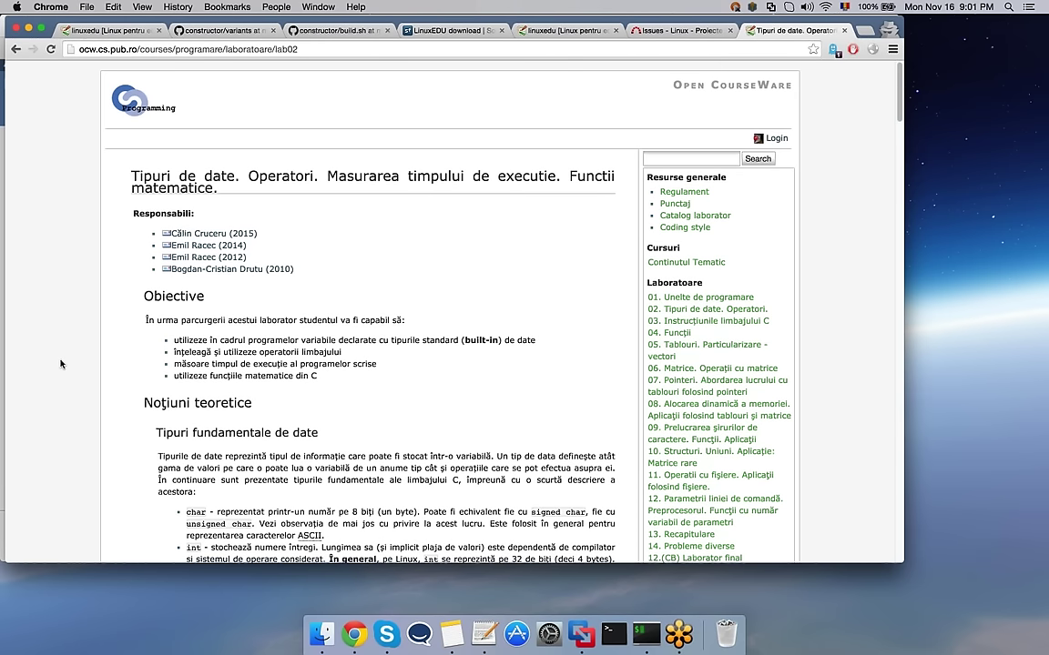
scroll(61, 364, down, 4)
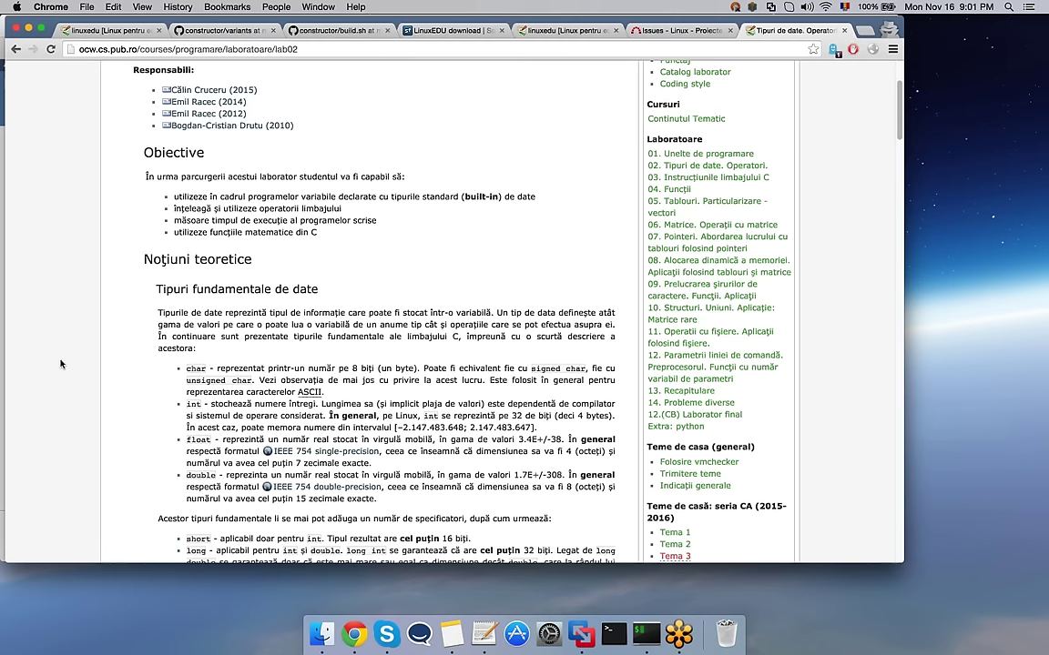
scroll(61, 364, down, 1)
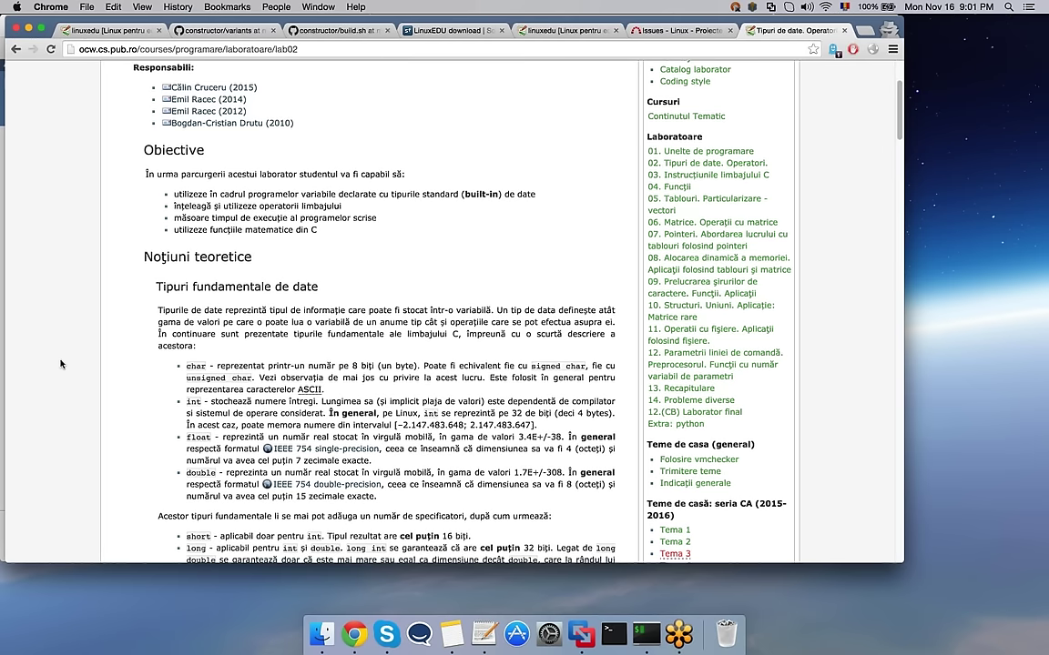
scroll(61, 364, down, 1)
click(17, 50)
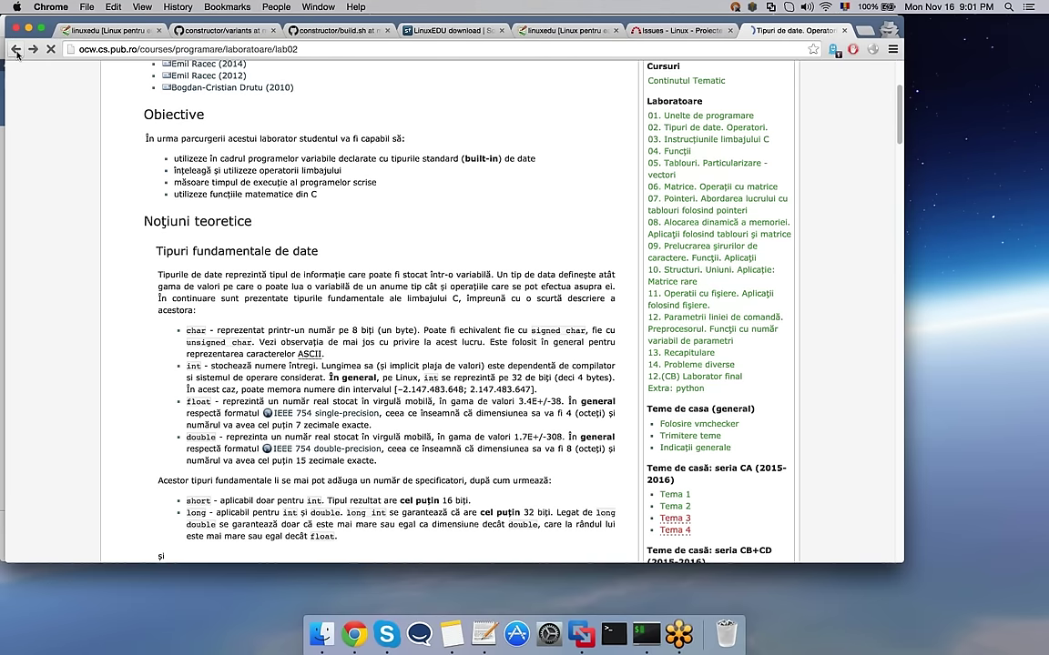
click(16, 51)
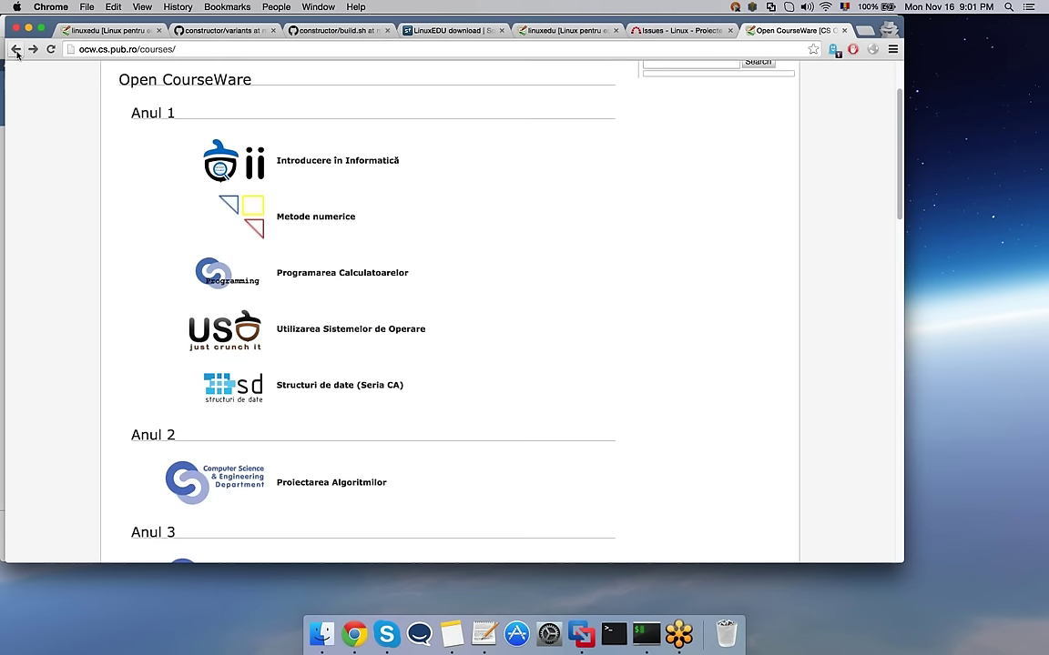
Step: Dismiss a stray pop-up and open the Internet of Things course under Școli de vară
scroll(75, 178, down, 10)
right_click(78, 171)
click(53, 137)
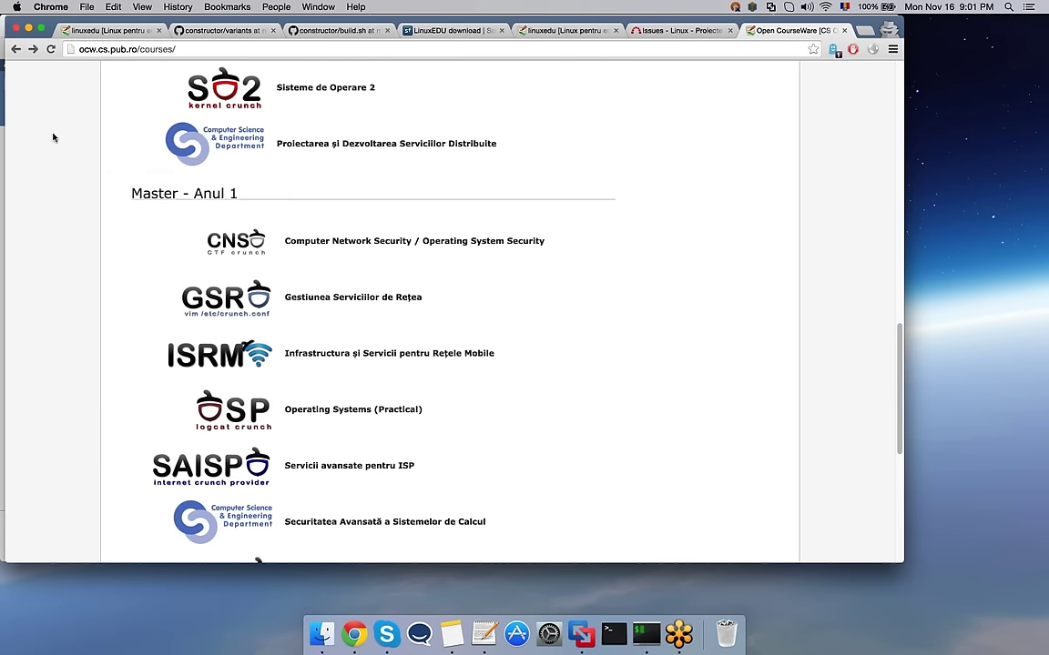
scroll(53, 137, down, 5)
click(234, 410)
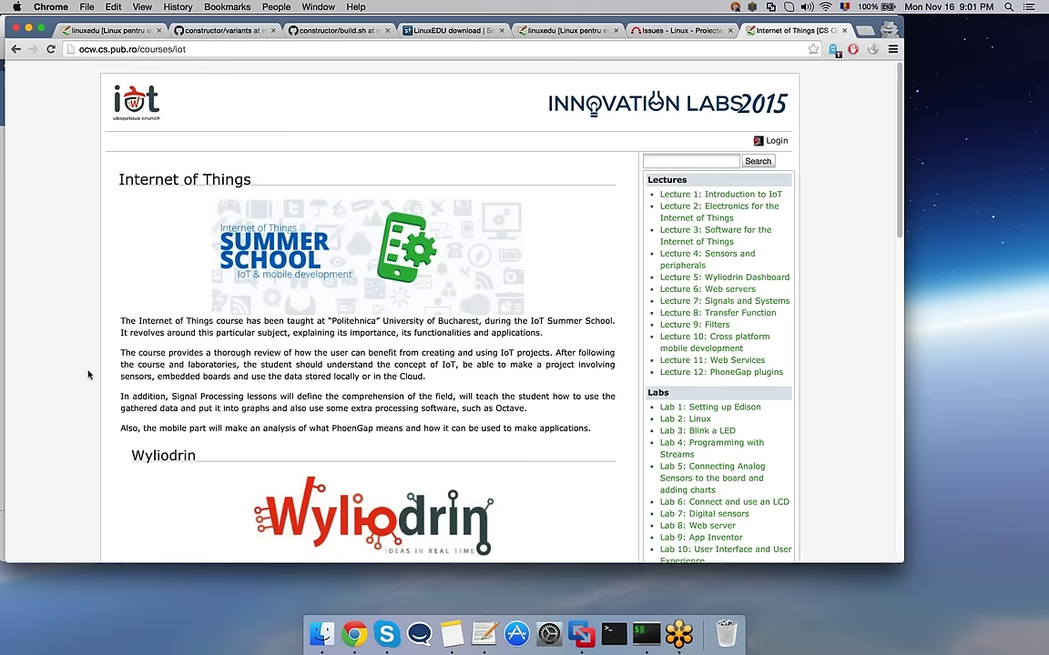
Step: Read through the IoT page's Wyliodrin section, then move to the Ubuntu build desktop
scroll(88, 374, down, 8)
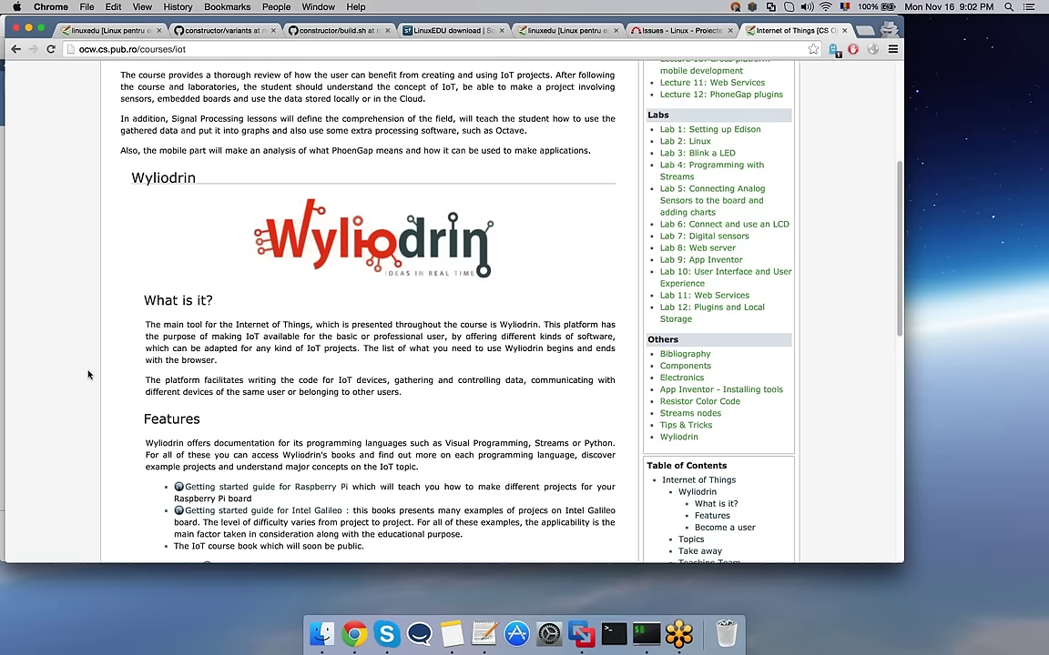
scroll(88, 374, down, 1)
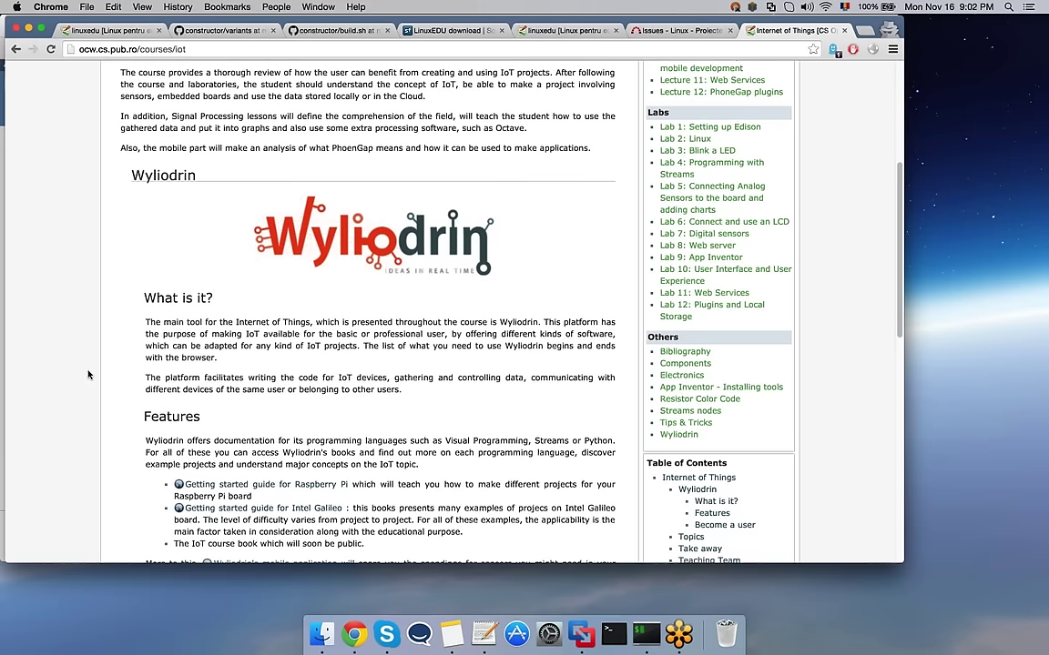
scroll(89, 374, down, 5)
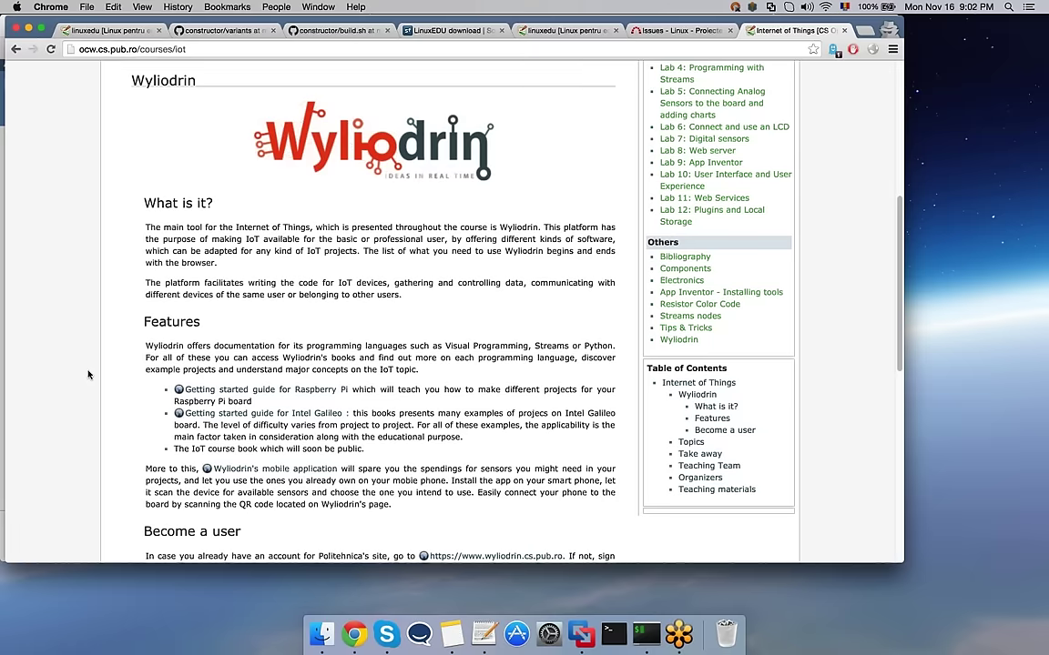
scroll(89, 374, down, 5)
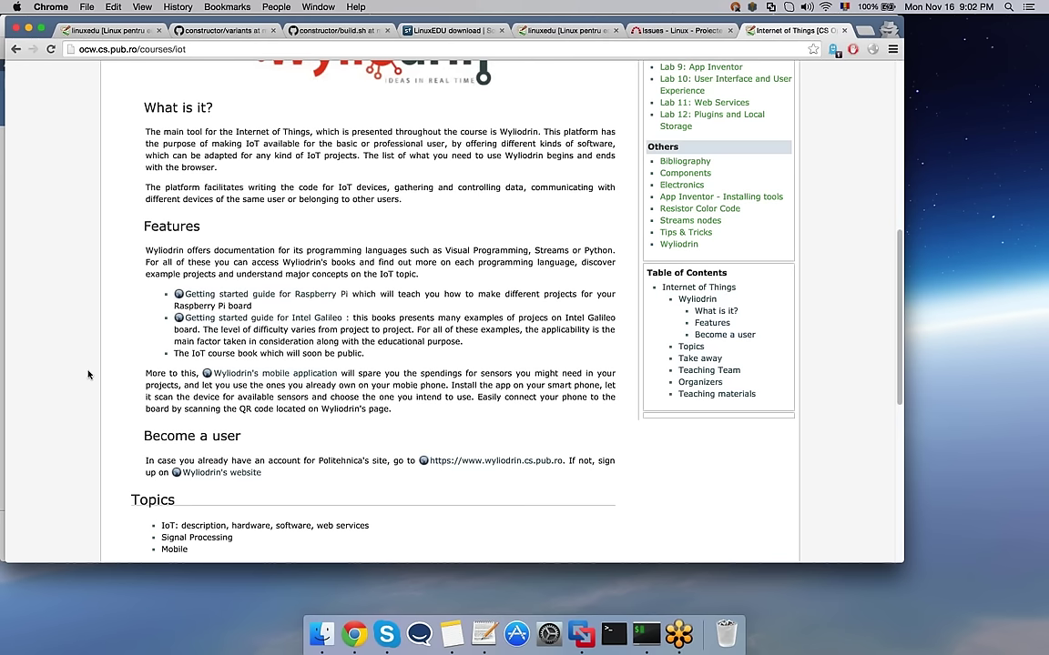
scroll(88, 375, down, 3)
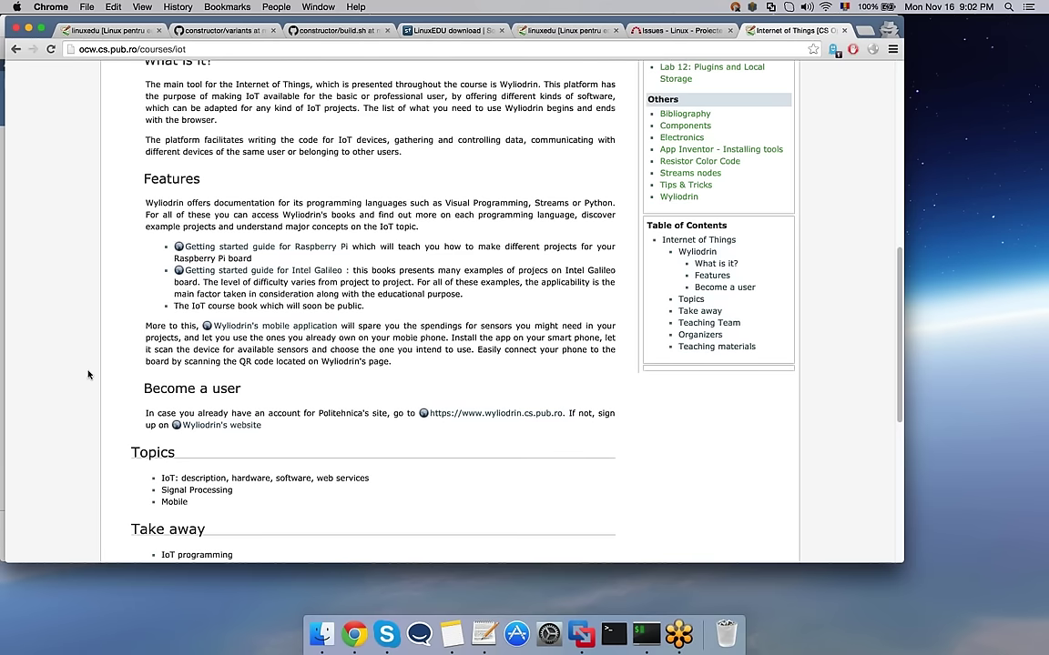
scroll(88, 374, up, 5)
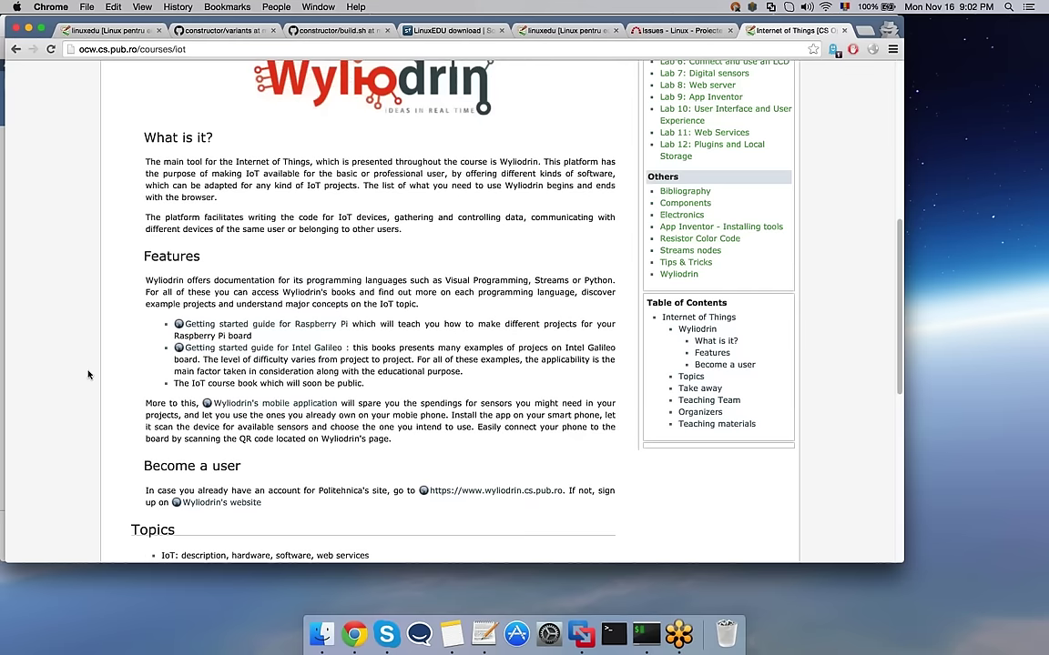
key(ctrl+Right)
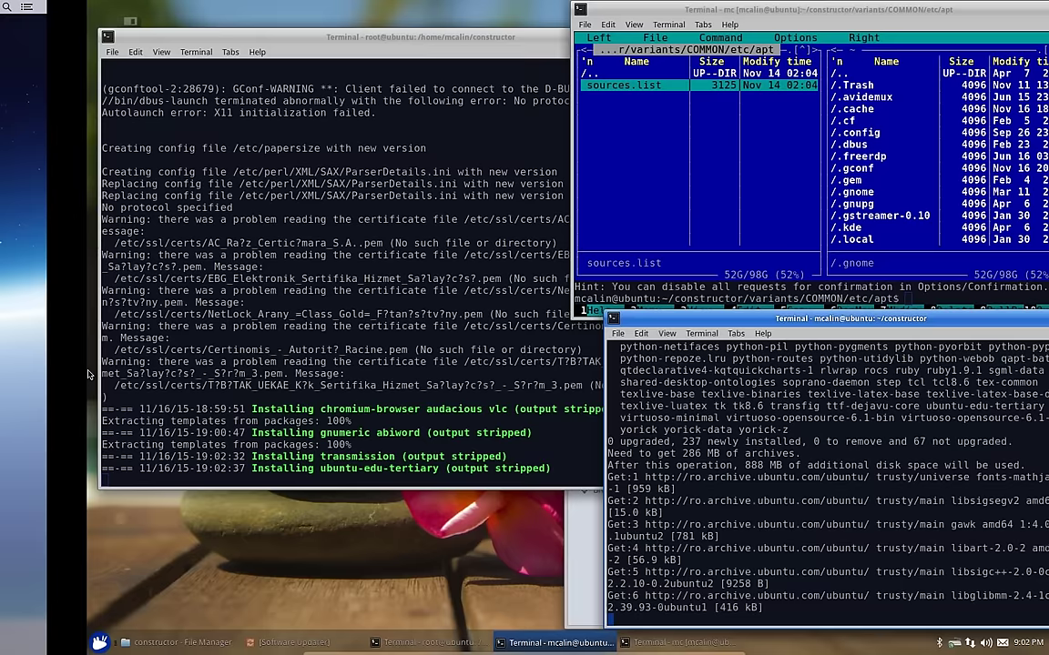
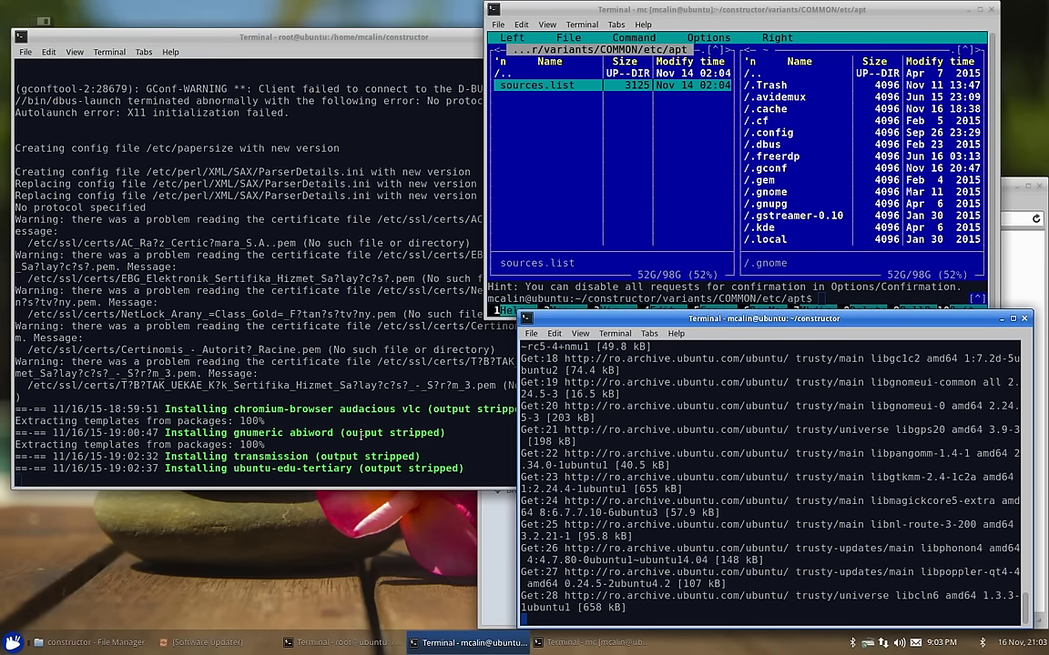
Step: Leave the full-screen LinuxEDU VM and return to the top of the IoT course page in Chrome
key(ctrl+Left)
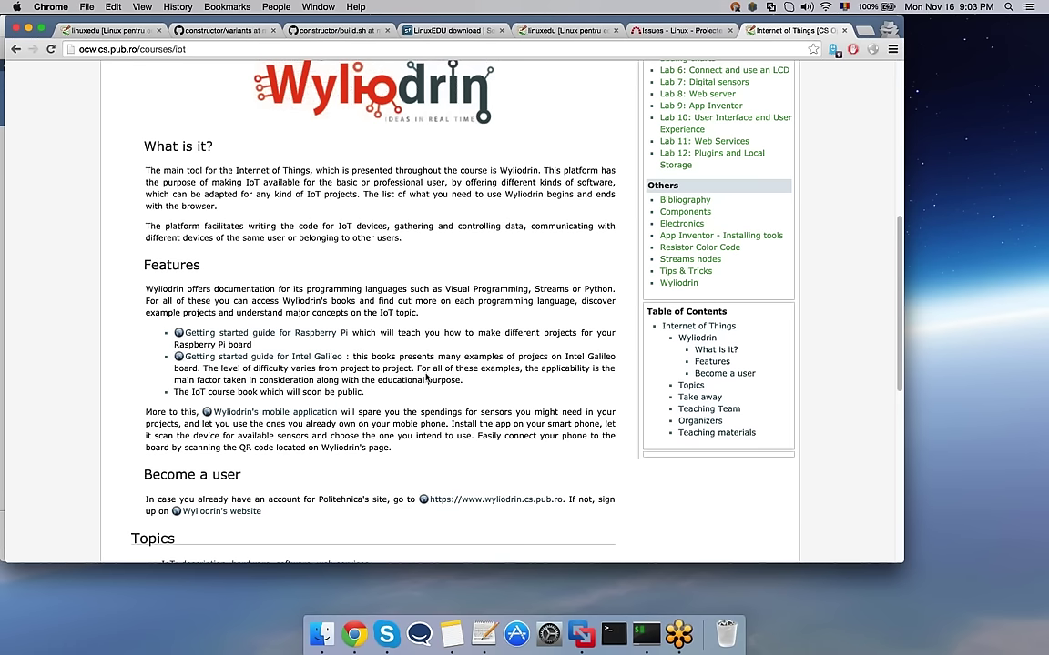
scroll(371, 209, up, 1)
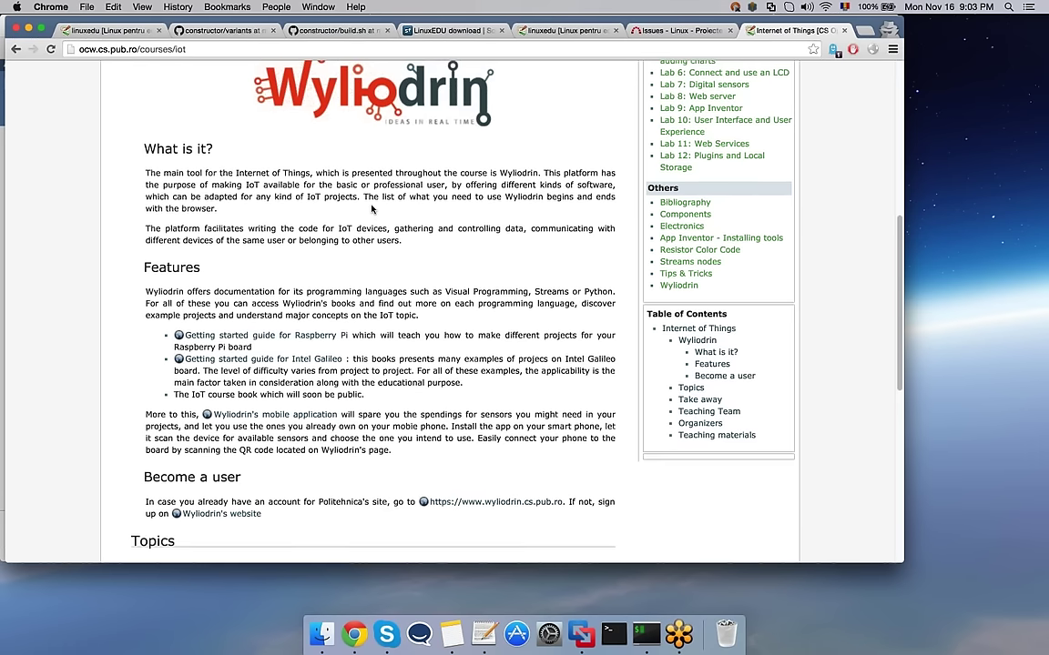
scroll(372, 209, up, 8)
scroll(91, 348, up, 3)
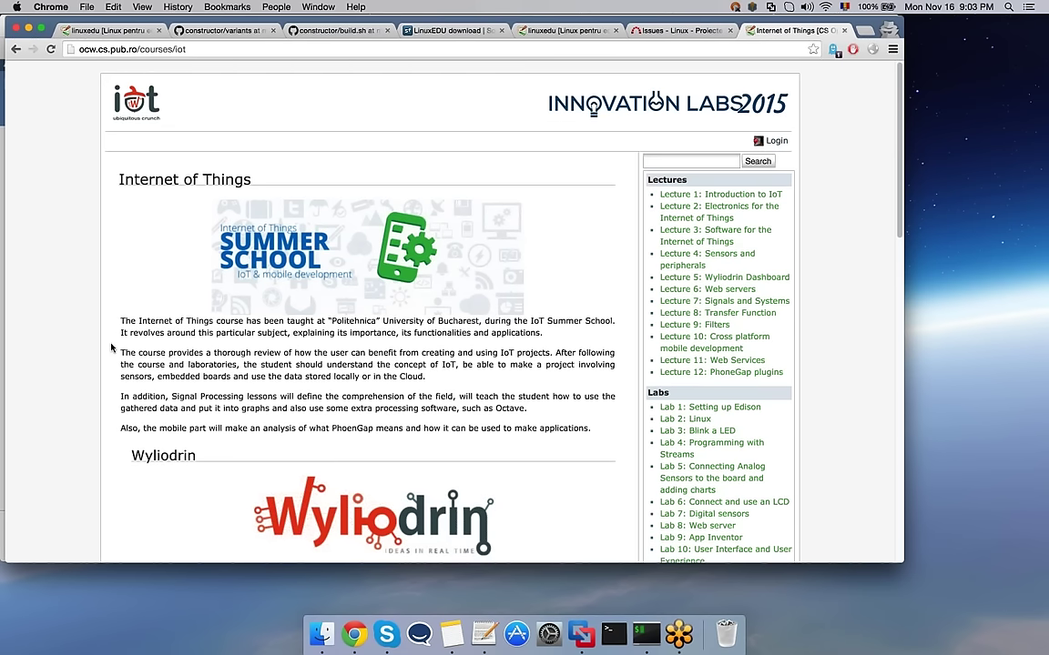
click(584, 629)
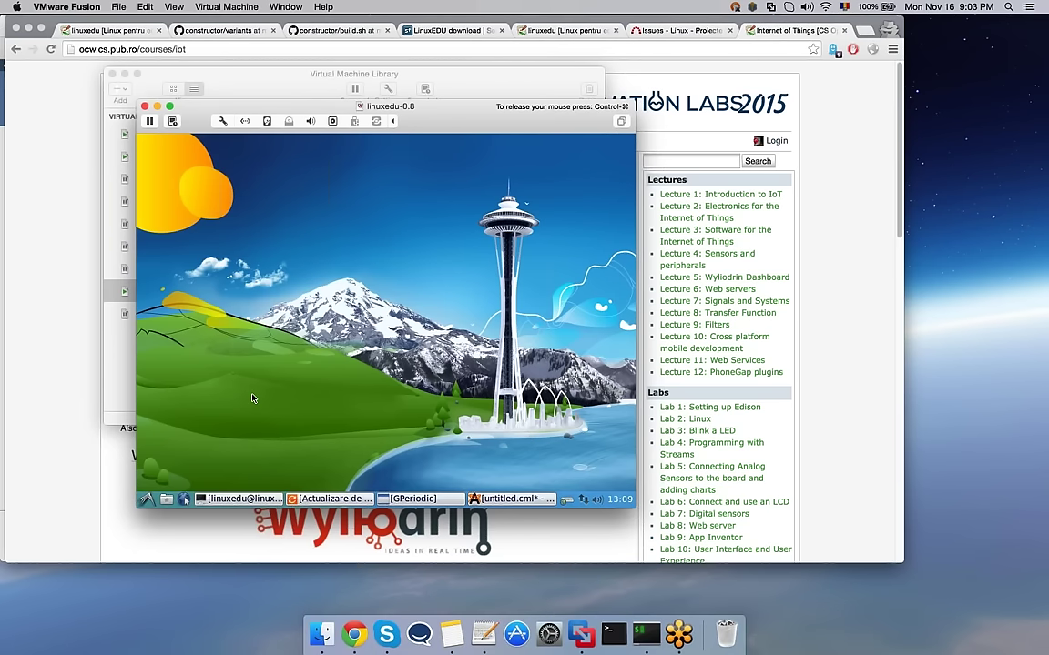
click(33, 434)
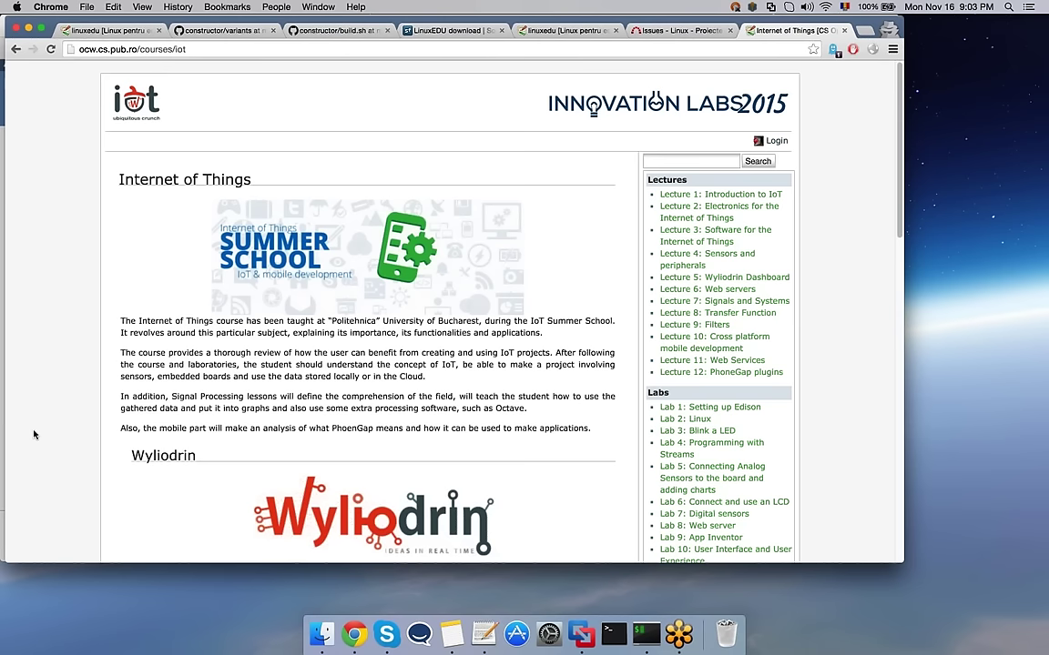
Step: Load ocw.mit.edu in a new incognito tab and open the Course Finder under Courses › Topic
key(ctrl+t)
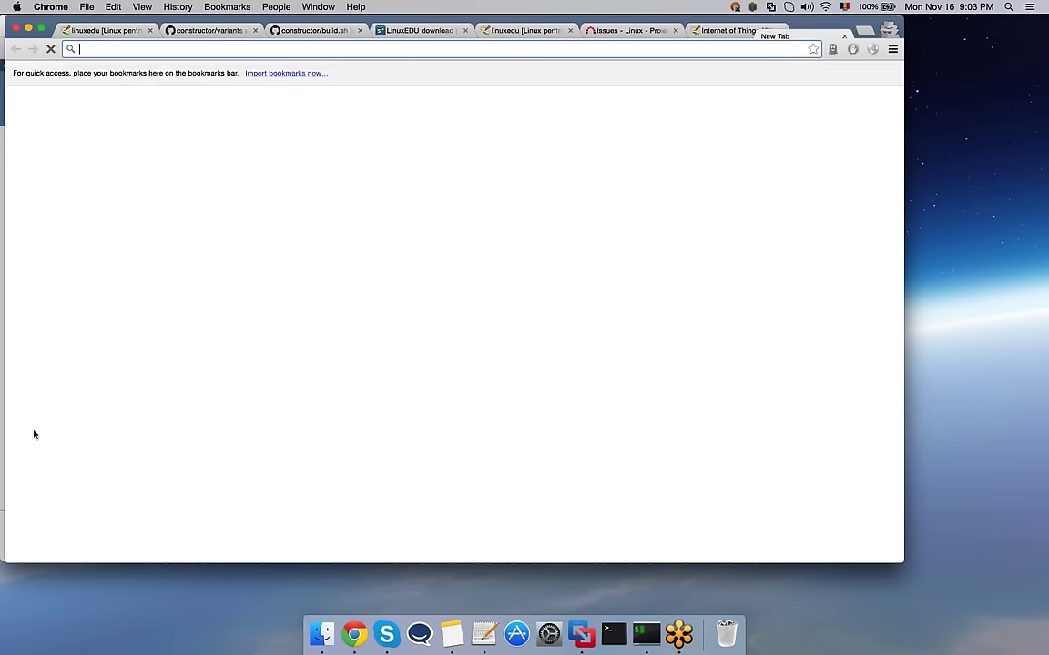
text(ocw.mit)
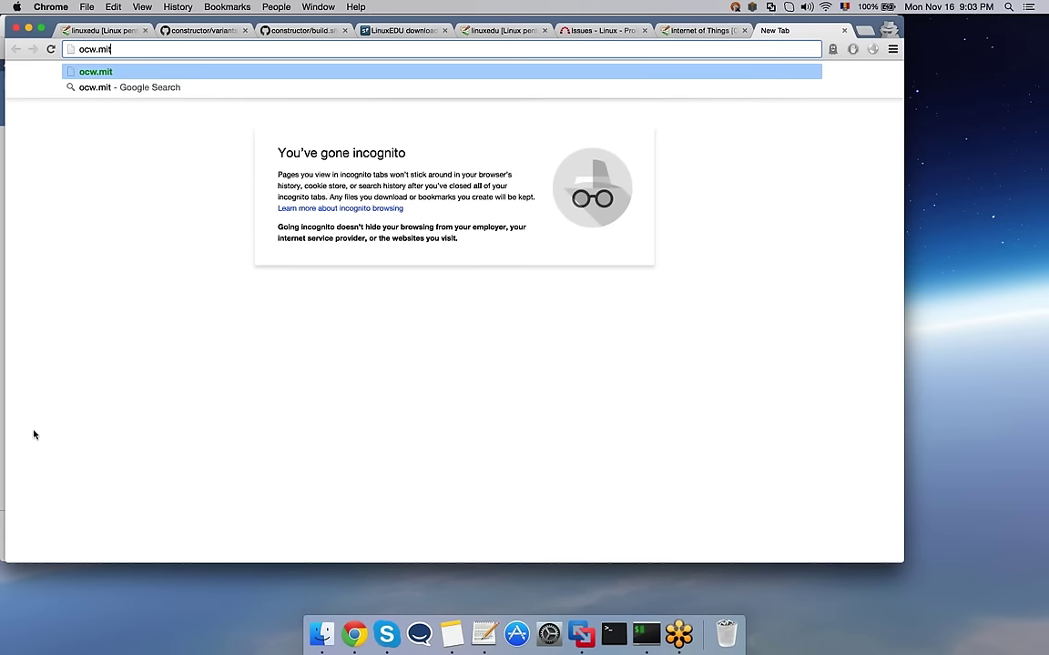
text(.edu)
key(Return)
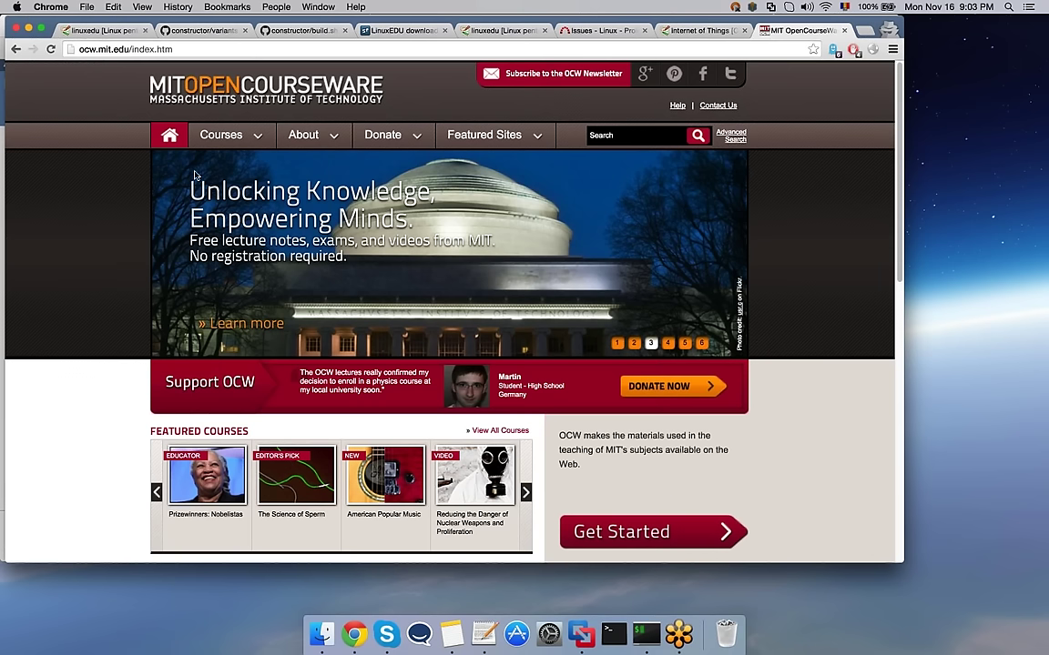
mouse_move(227, 135)
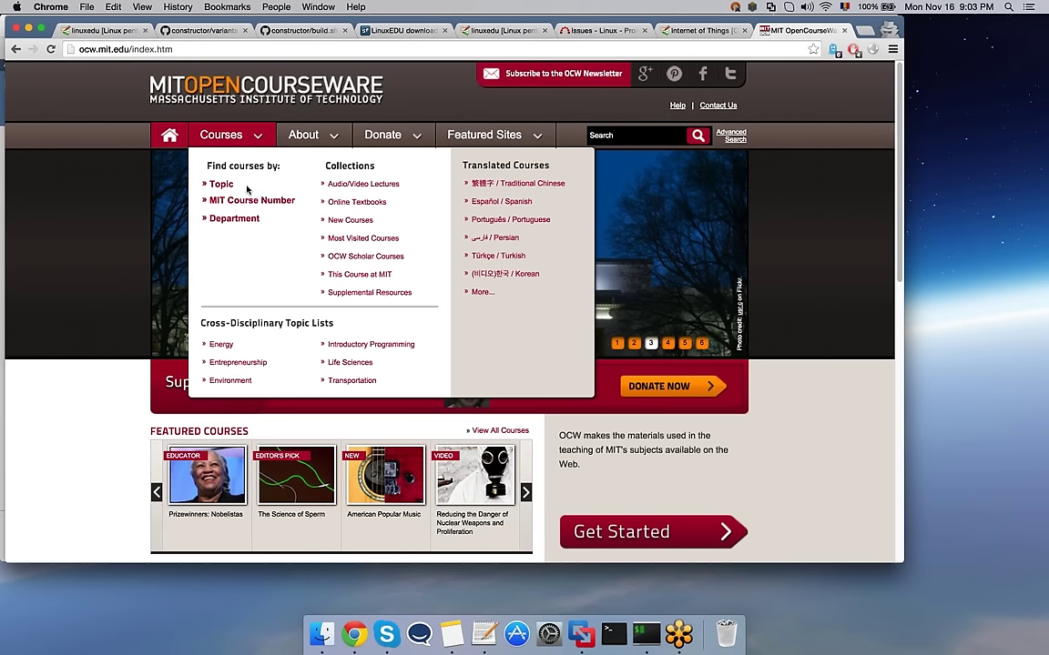
click(226, 184)
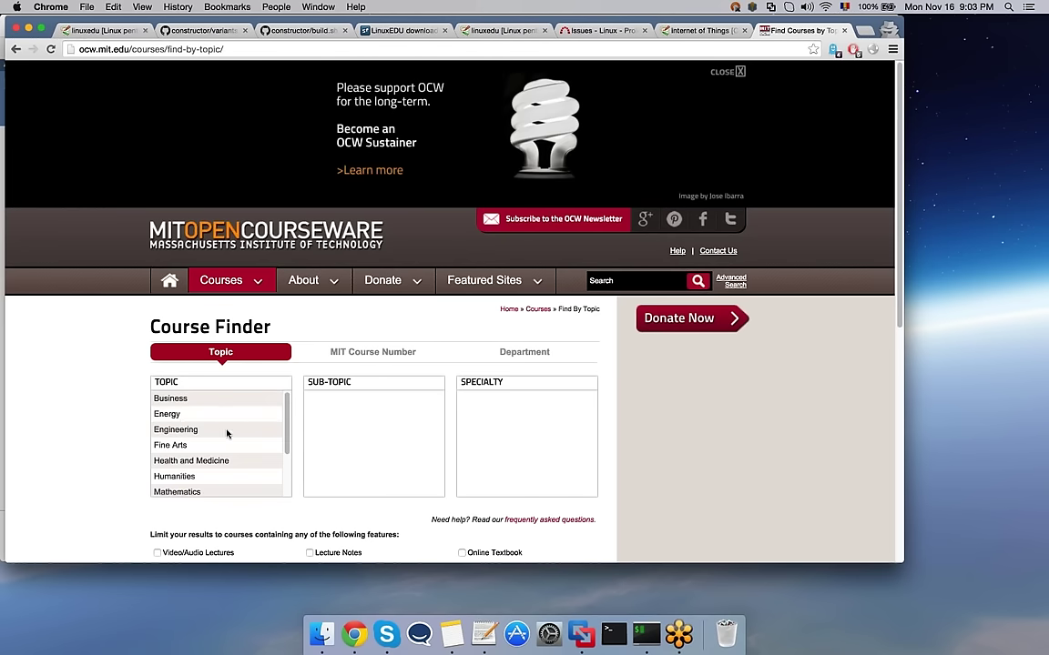
Step: Filter the Course Finder to Science, then Physics, then Electromagnetism
scroll(225, 433, down, 2)
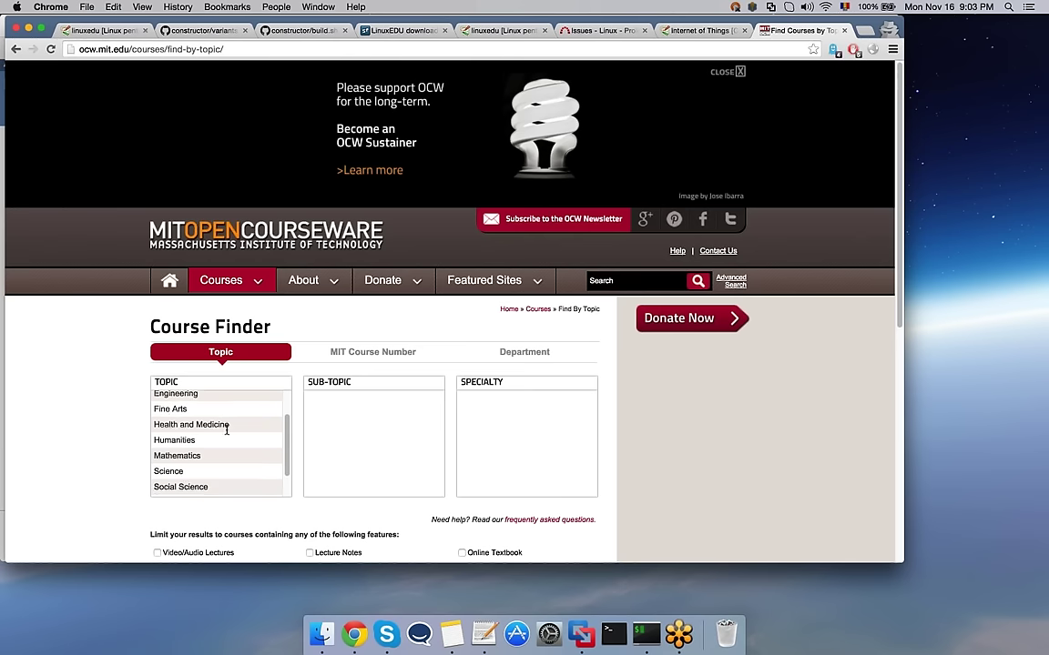
click(169, 468)
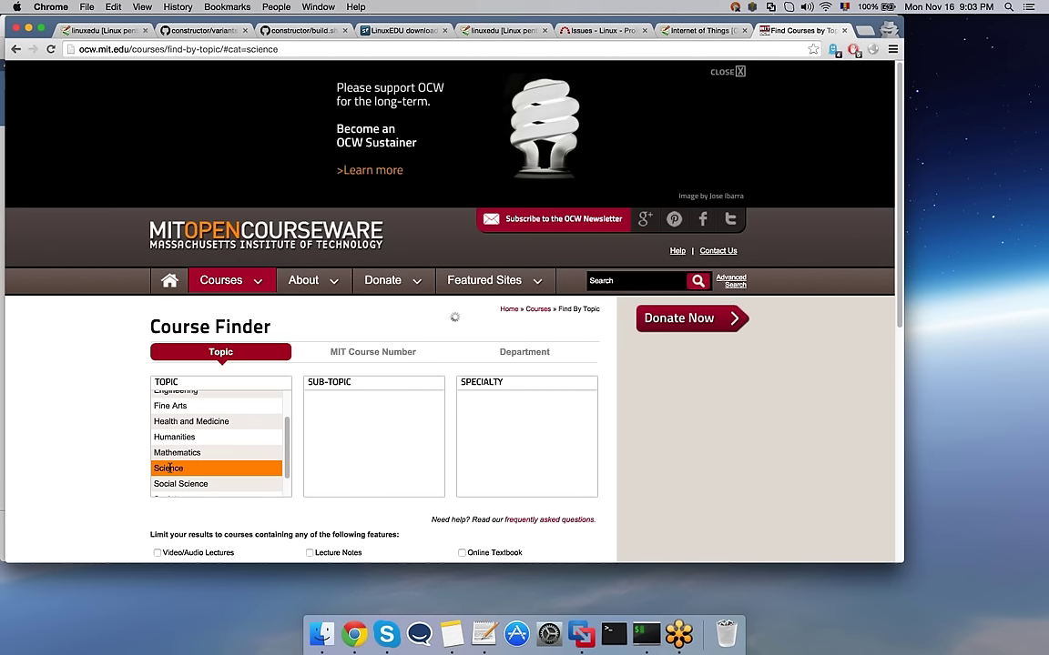
scroll(62, 398, down, 2)
scroll(62, 398, down, 1)
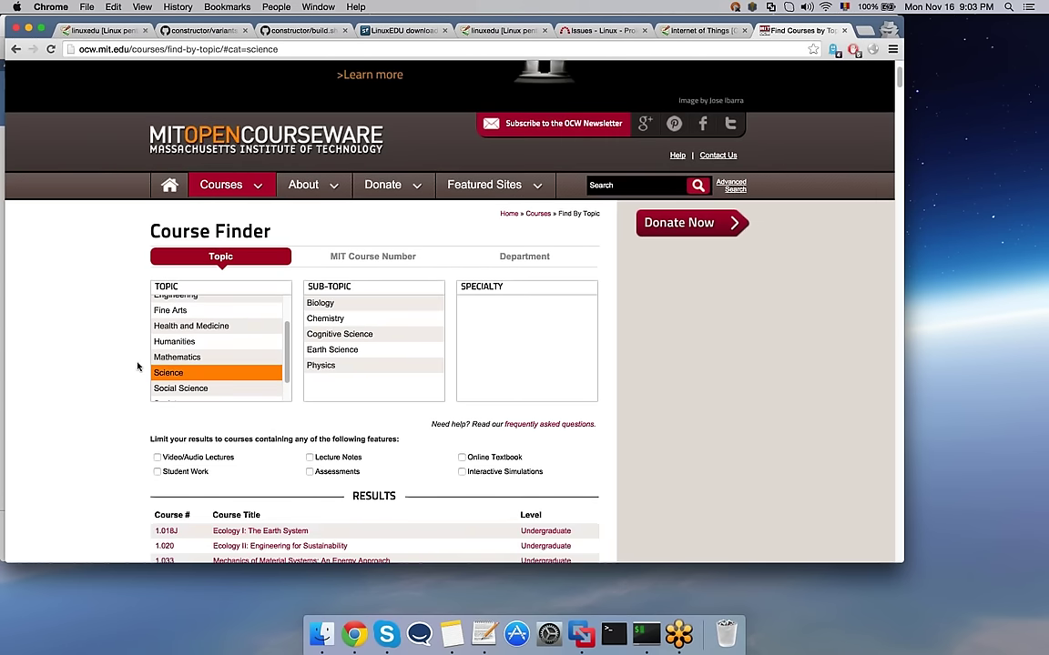
click(326, 365)
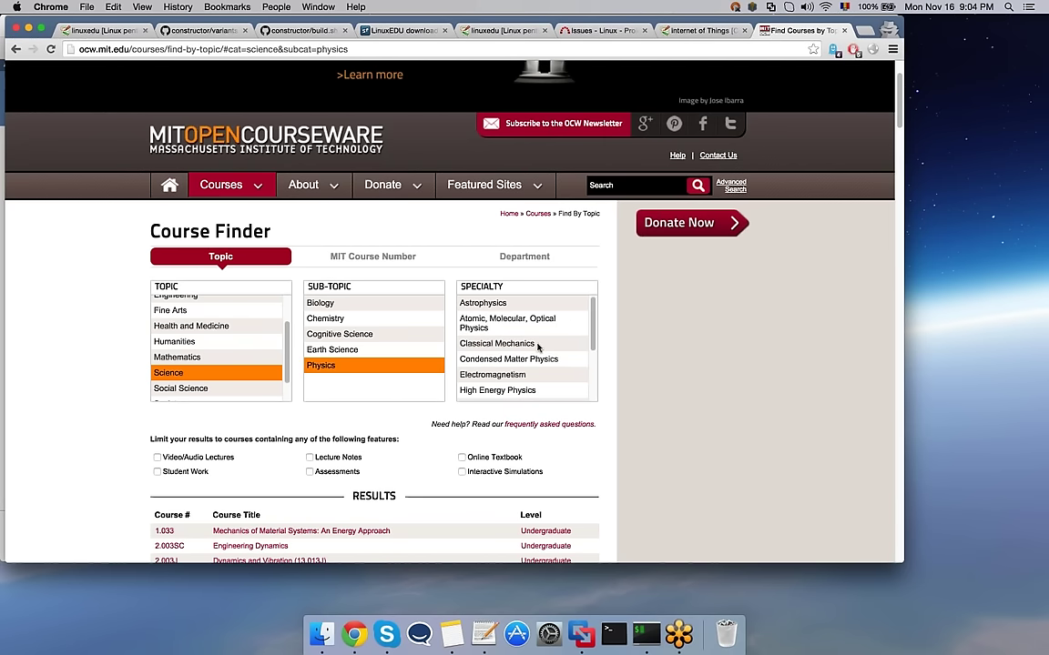
click(503, 374)
Step: Scroll through the Electromagnetism results, such as 6.013 Electromagnetics and Applications and 8.02 Physics II
scroll(674, 363, down, 1)
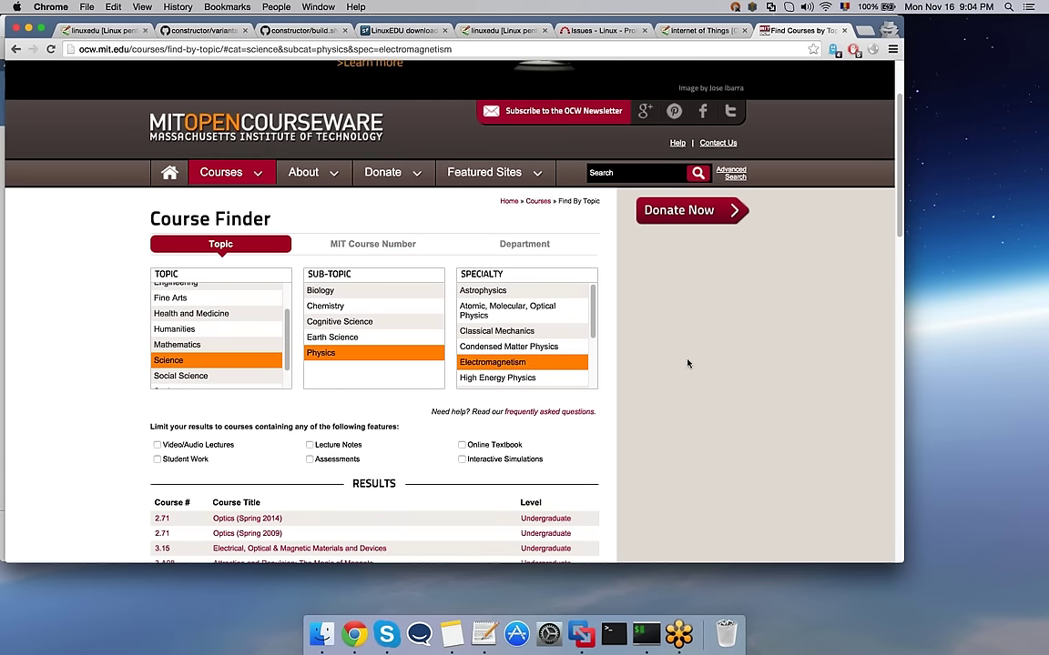
scroll(687, 363, down, 5)
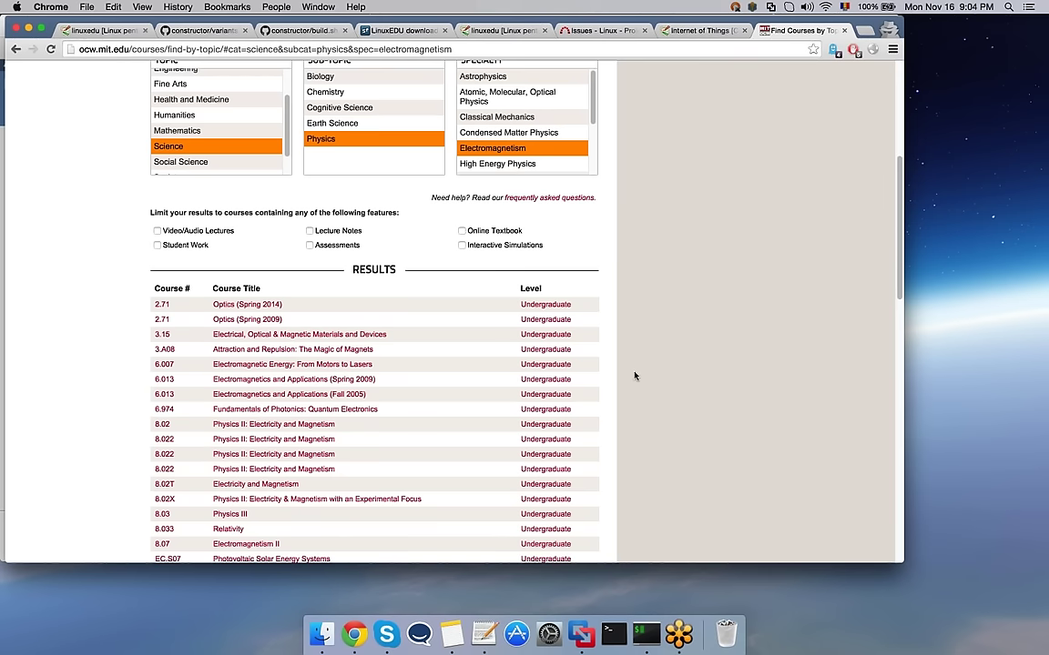
scroll(438, 418, up, 3)
scroll(529, 236, down, 1)
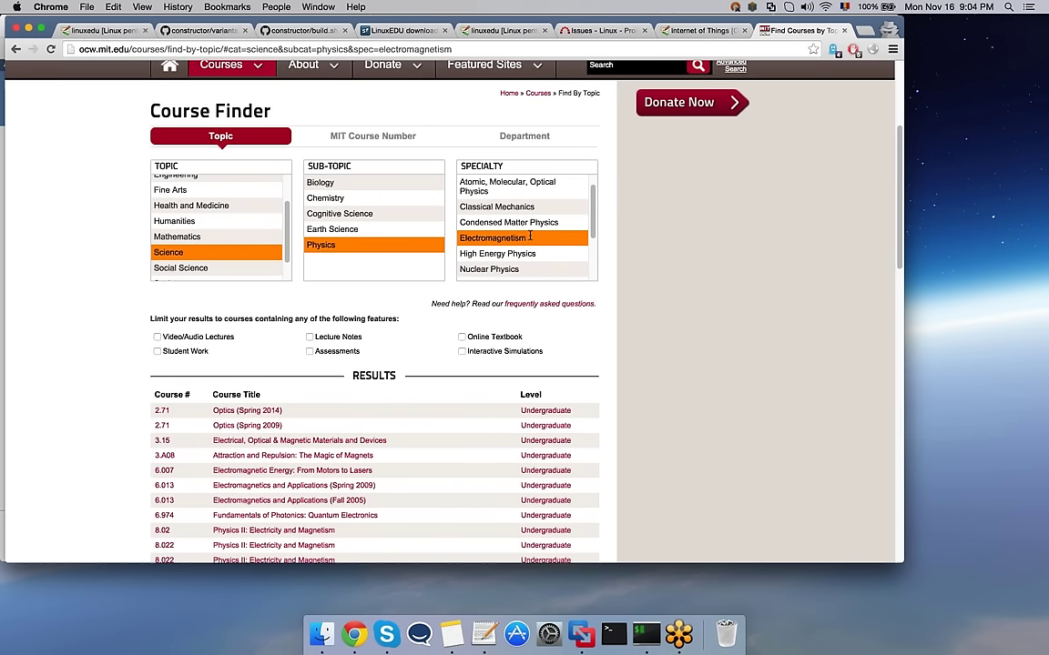
scroll(529, 237, down, 1)
scroll(530, 236, down, 3)
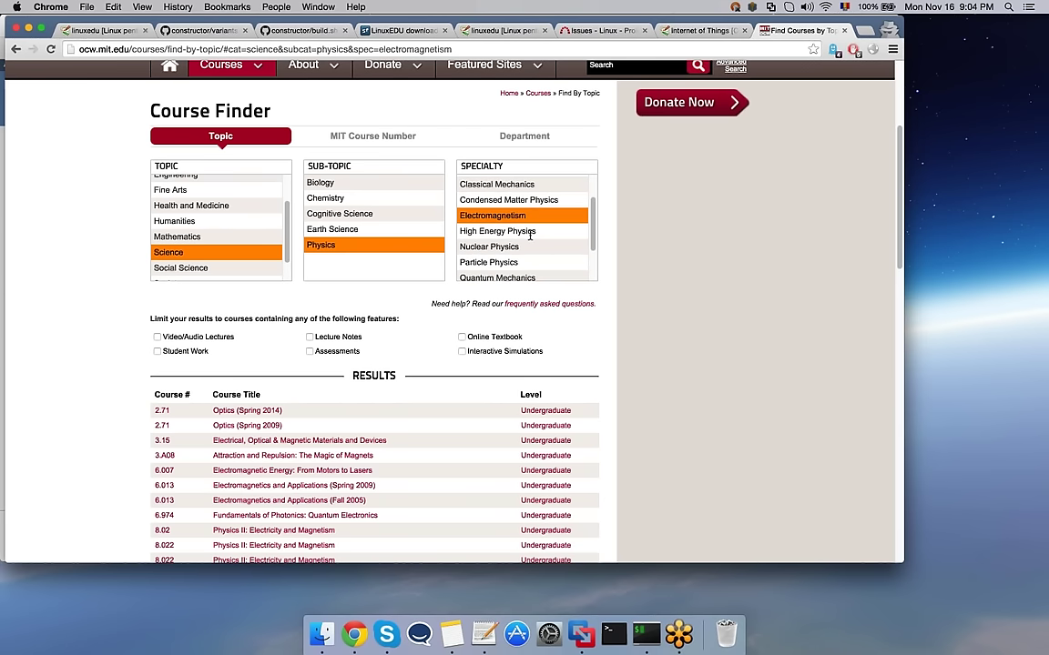
scroll(530, 236, down, 3)
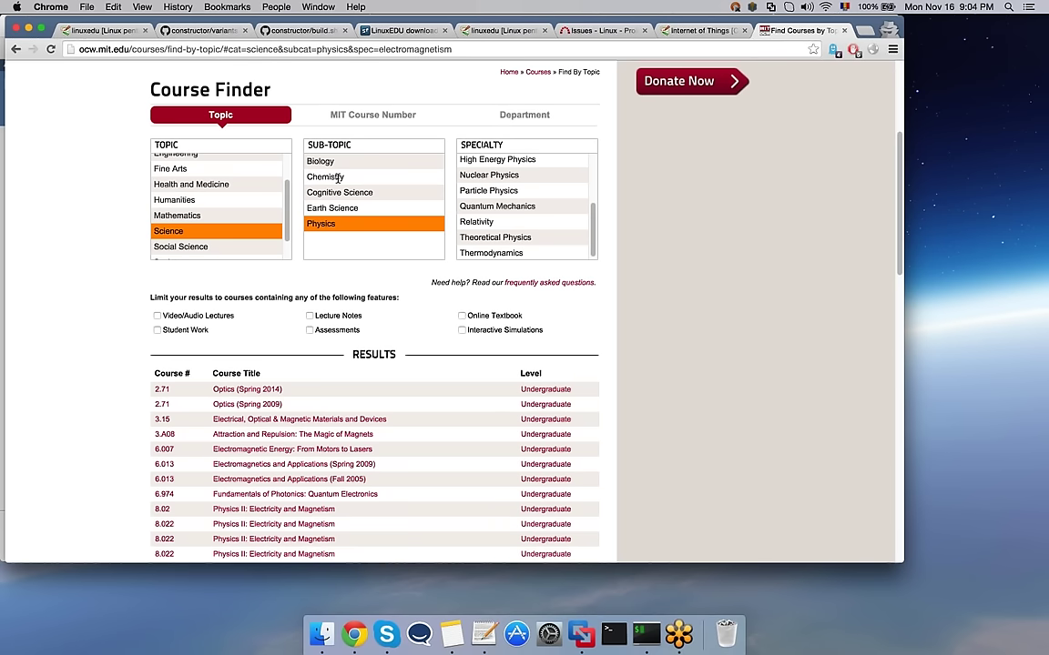
Step: Switch the sub-topic to Chemistry, browse its course results, and close the Issues - Linux tab
click(338, 179)
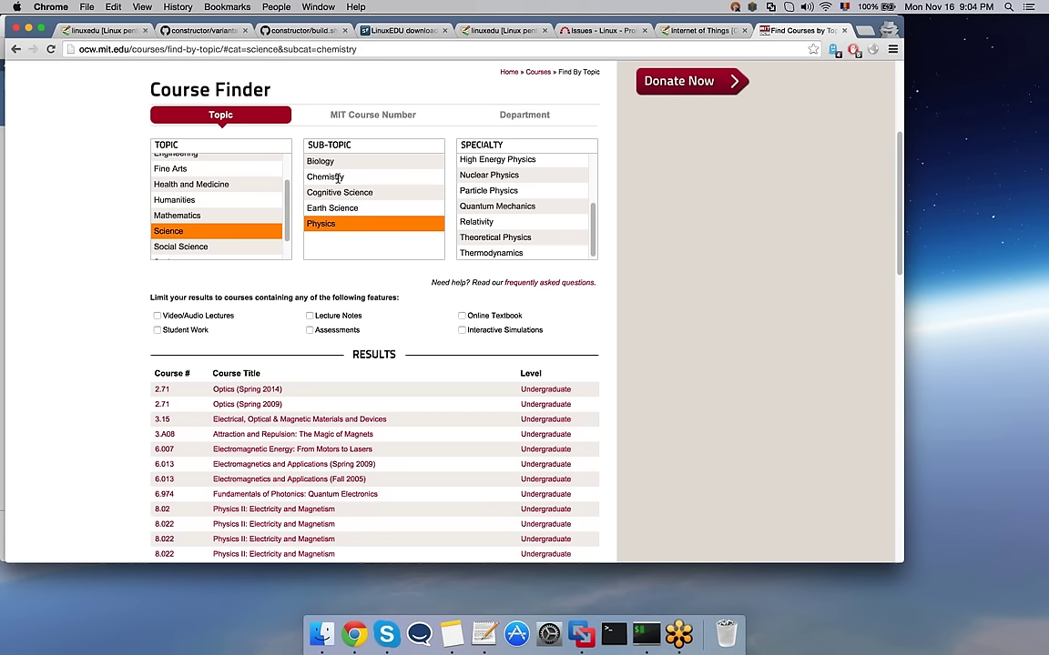
click(338, 178)
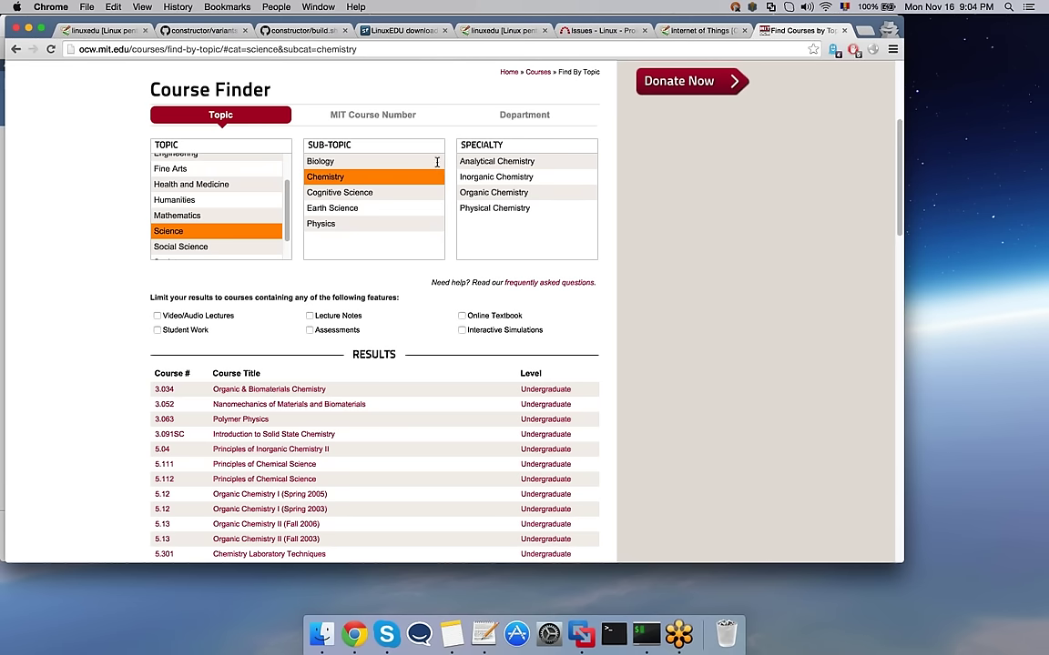
scroll(675, 270, down, 2)
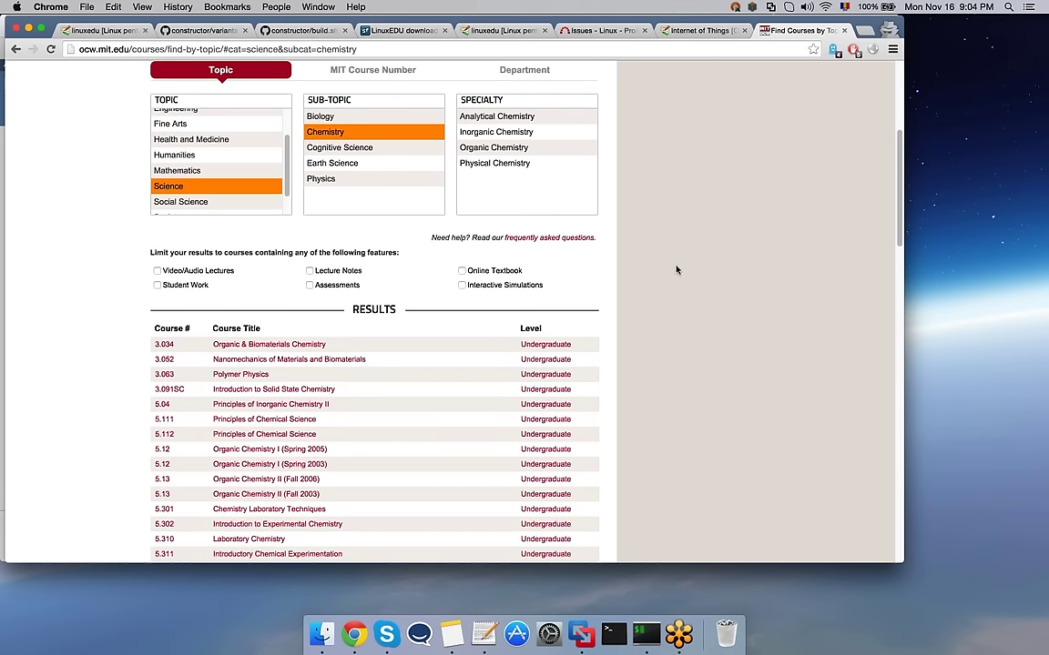
scroll(676, 270, down, 2)
scroll(676, 270, down, 2)
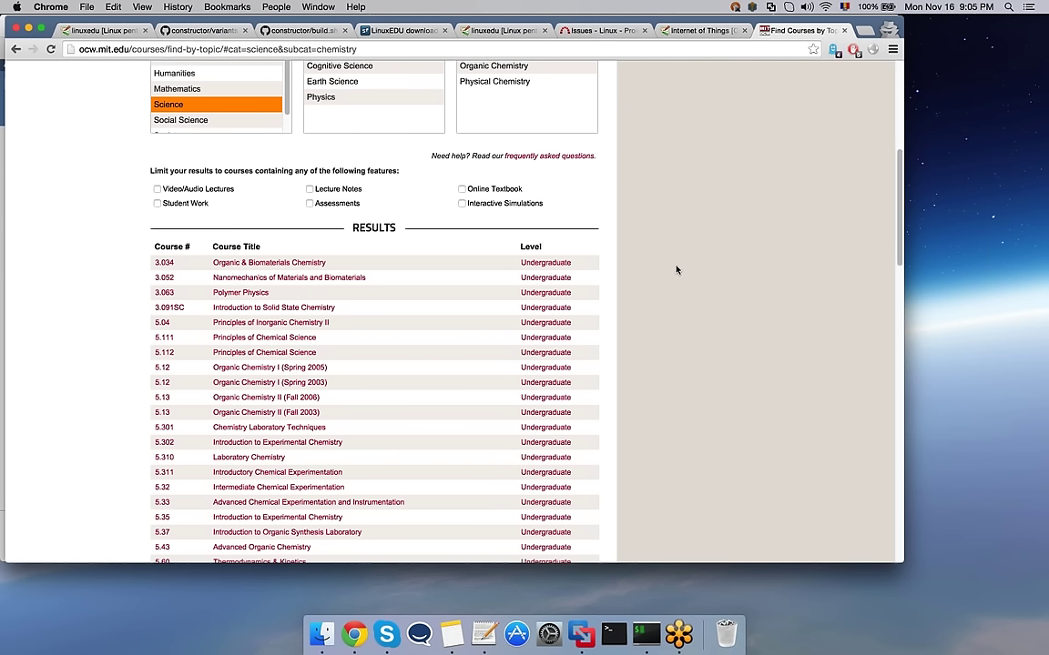
scroll(676, 270, down, 1)
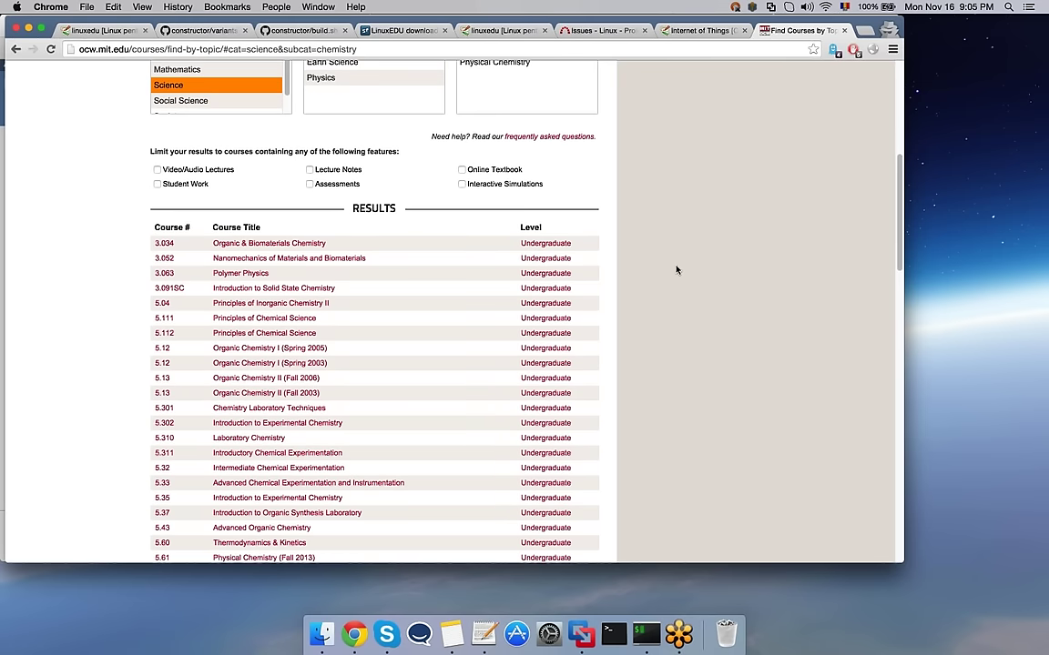
scroll(677, 269, down, 1)
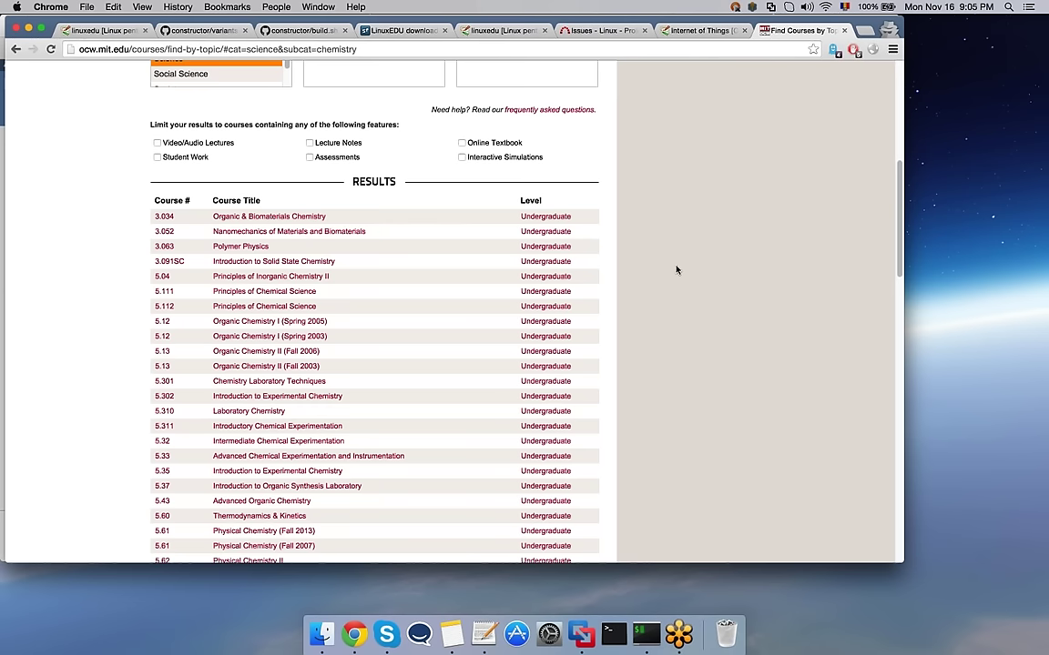
scroll(676, 270, up, 2)
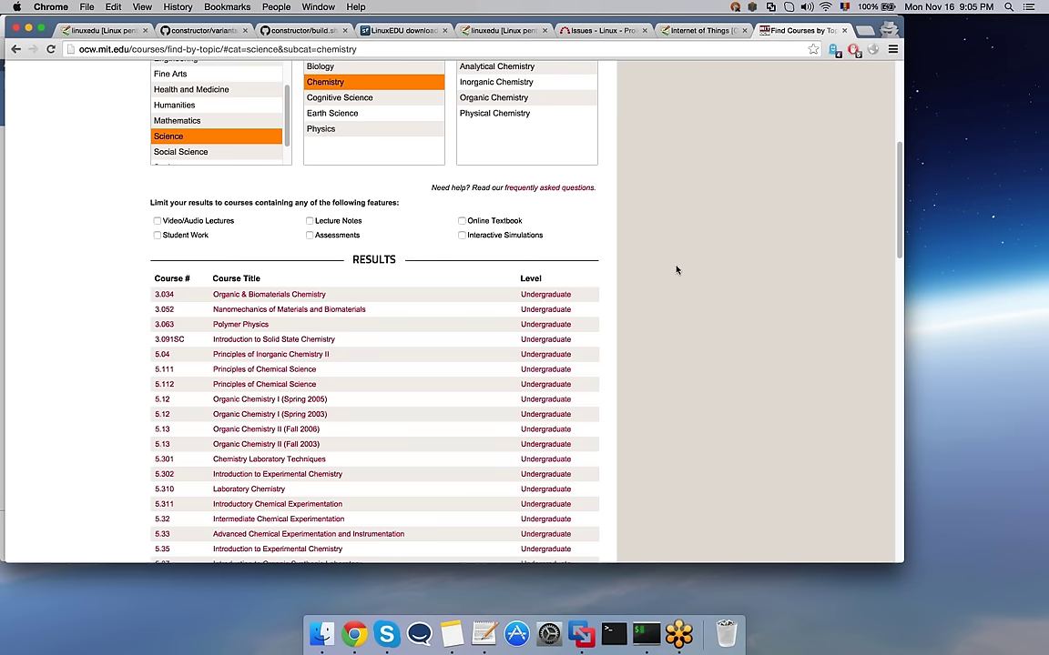
scroll(677, 269, up, 8)
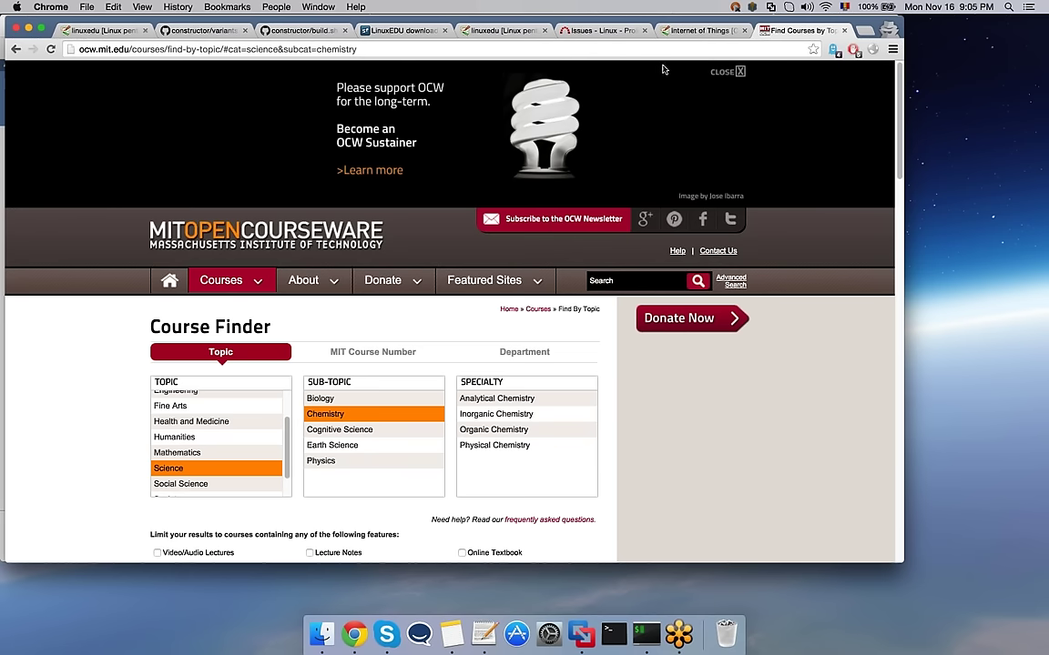
click(644, 30)
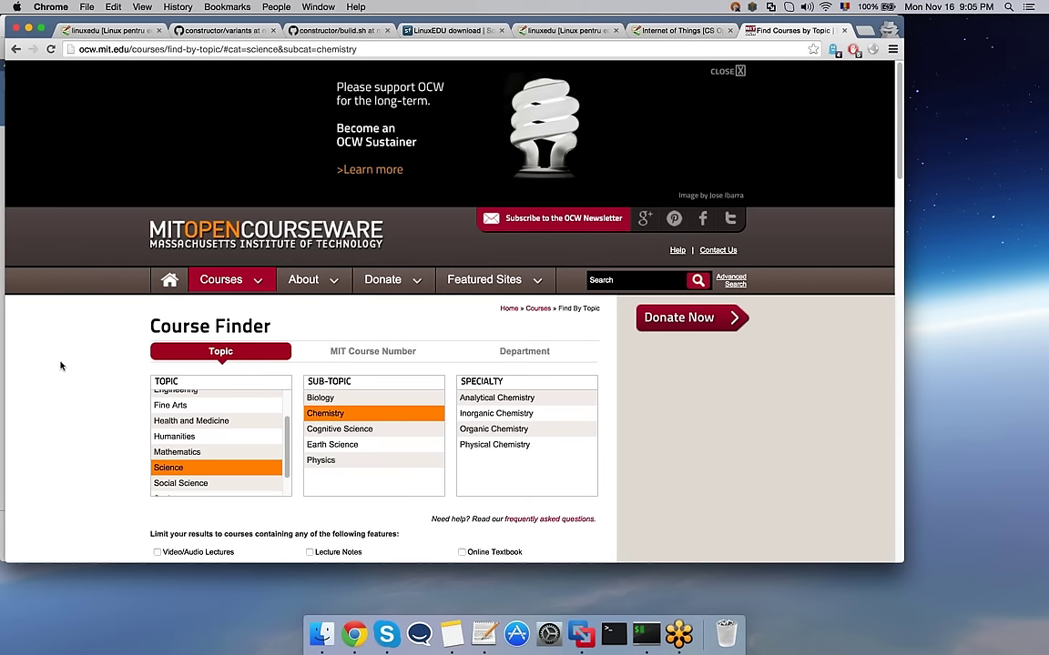
Step: Open coursera.org in a new incognito tab
scroll(61, 365, down, 5)
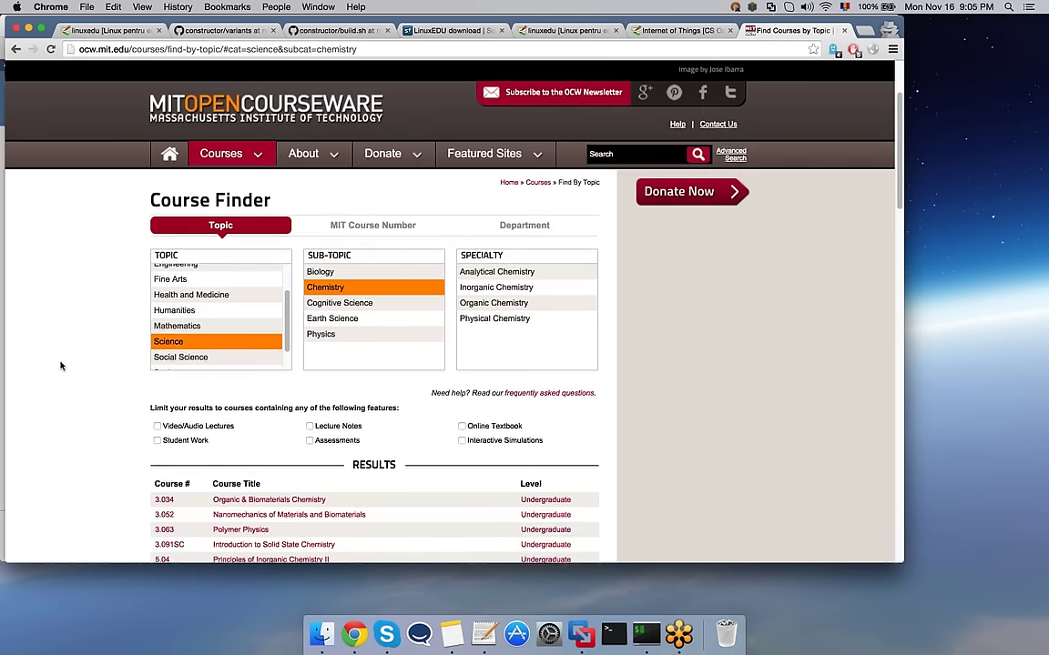
key(super+t)
text(course)
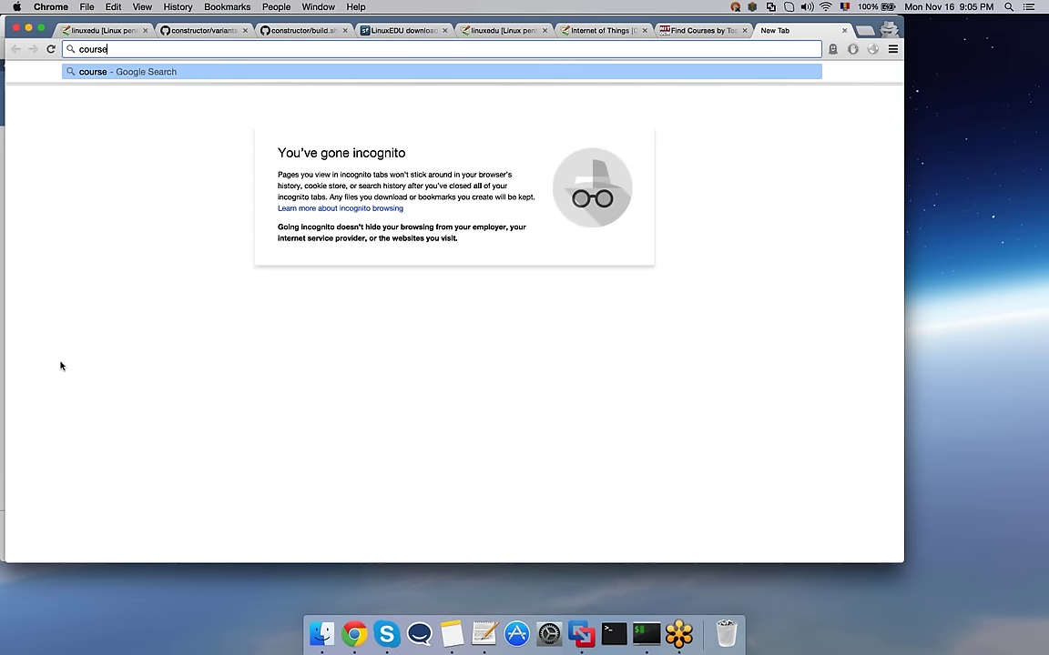
text(ra.org)
key(Return)
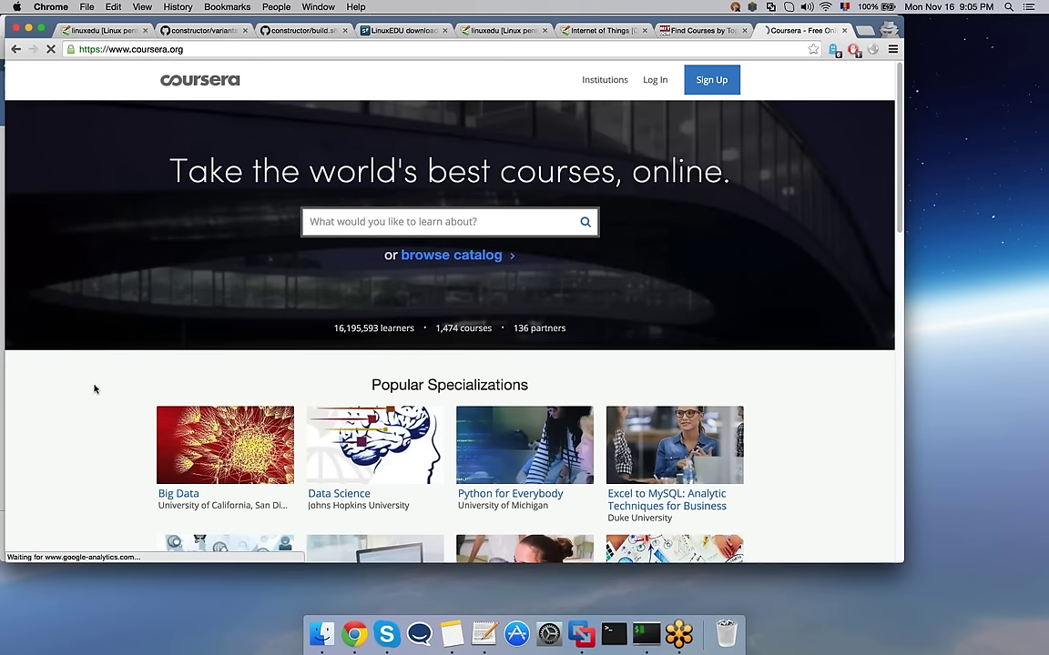
Step: Scroll down through Popular Specializations, Most Popular and Learner Recommended listings, then back up
scroll(94, 390, down, 3)
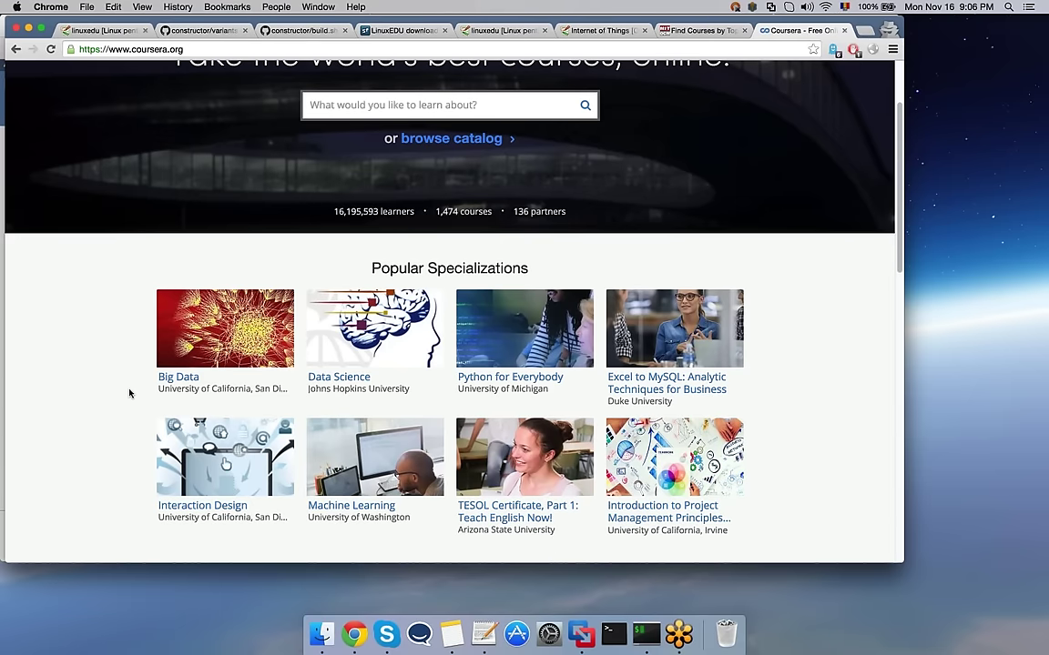
scroll(129, 393, down, 1)
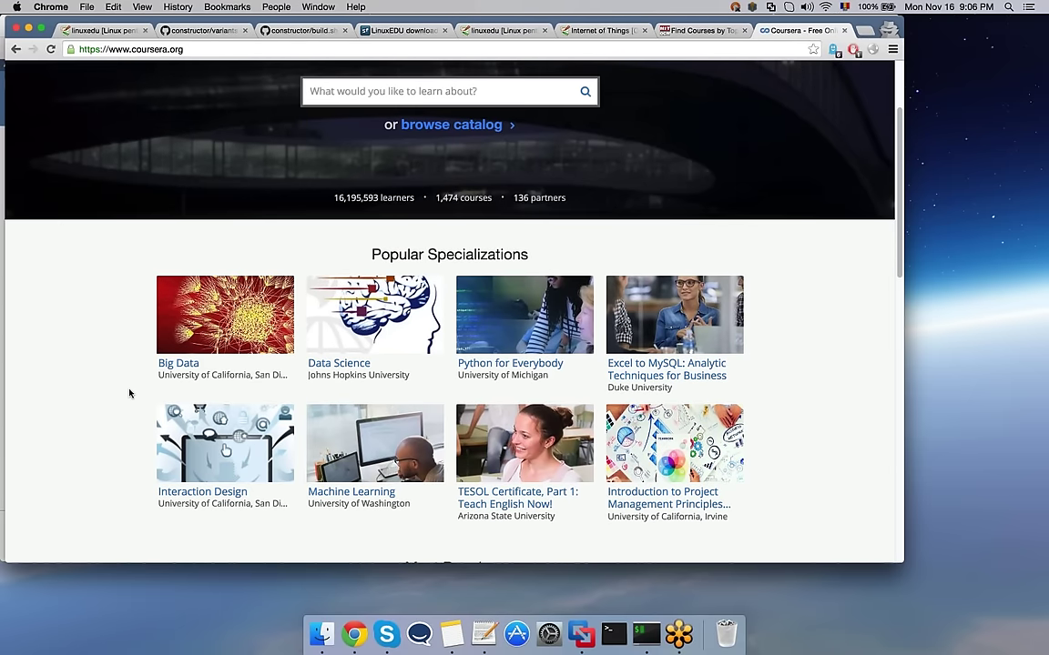
scroll(129, 394, down, 2)
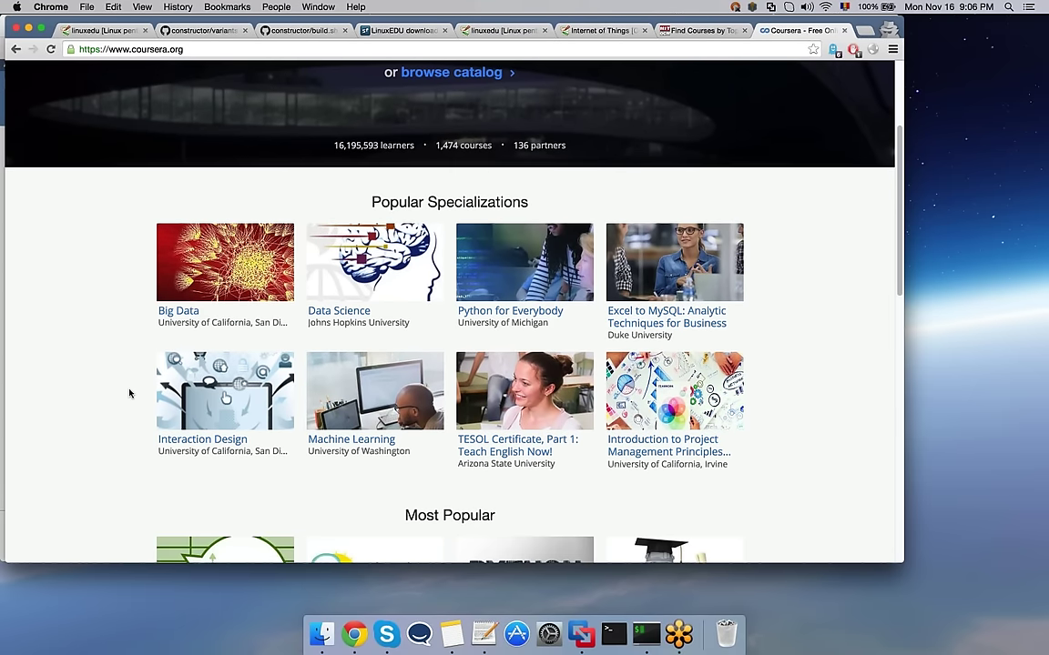
scroll(129, 393, down, 1)
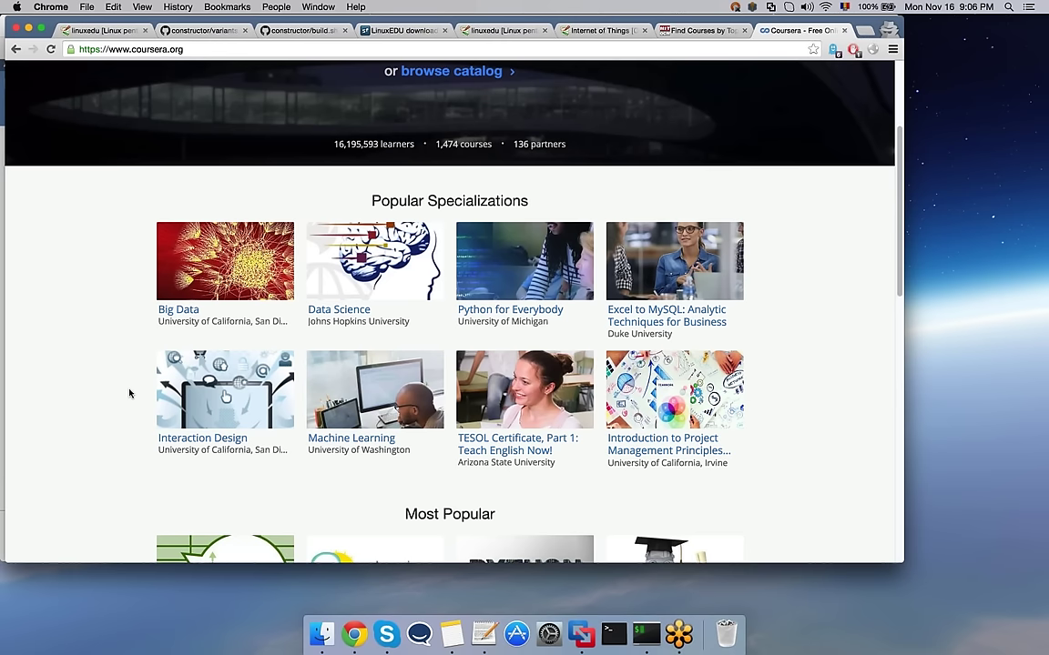
scroll(130, 393, down, 1)
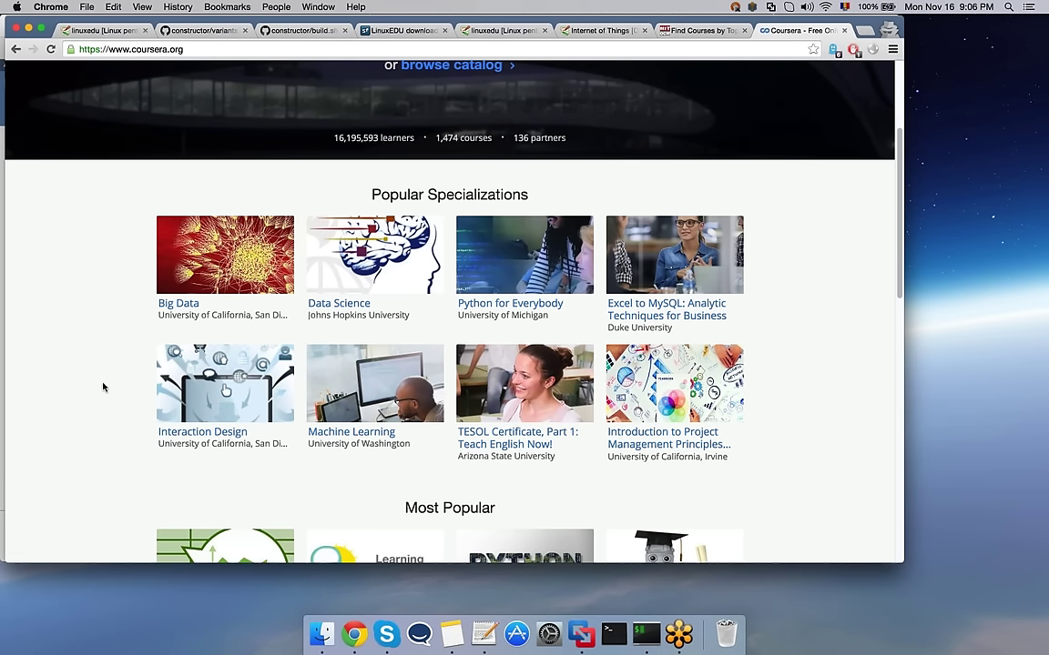
scroll(103, 387, down, 5)
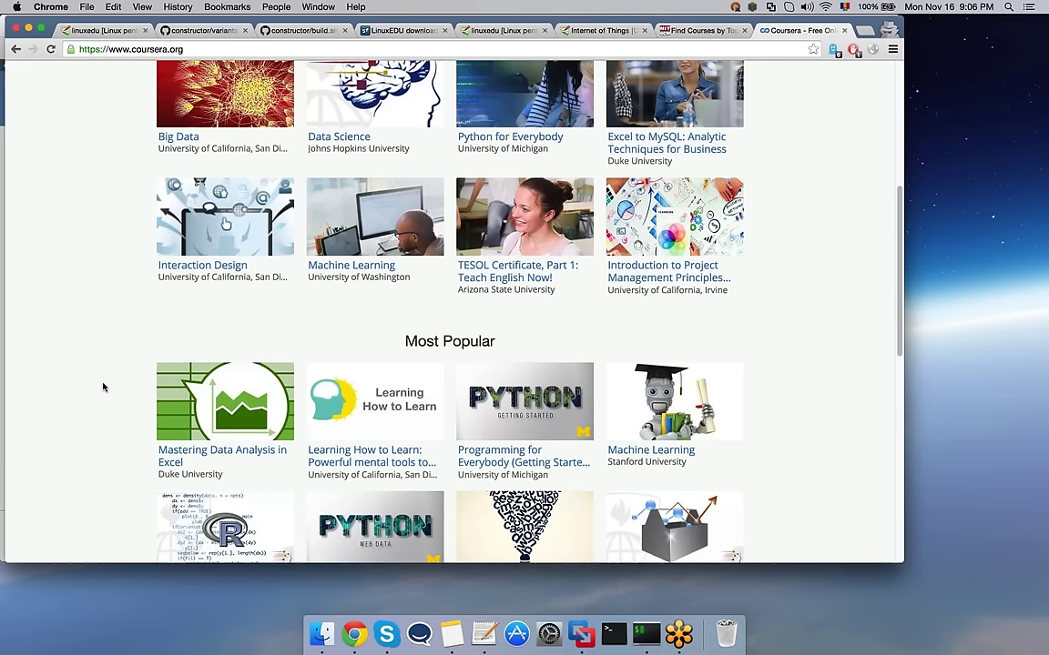
scroll(103, 387, down, 2)
scroll(103, 387, down, 2)
scroll(102, 387, down, 2)
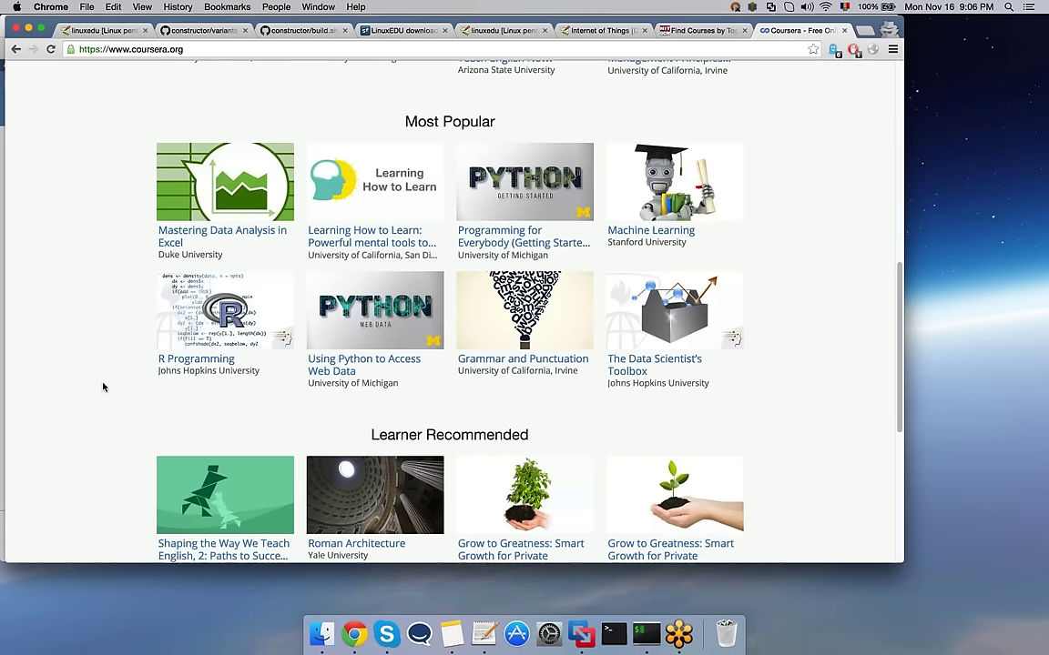
scroll(103, 387, down, 1)
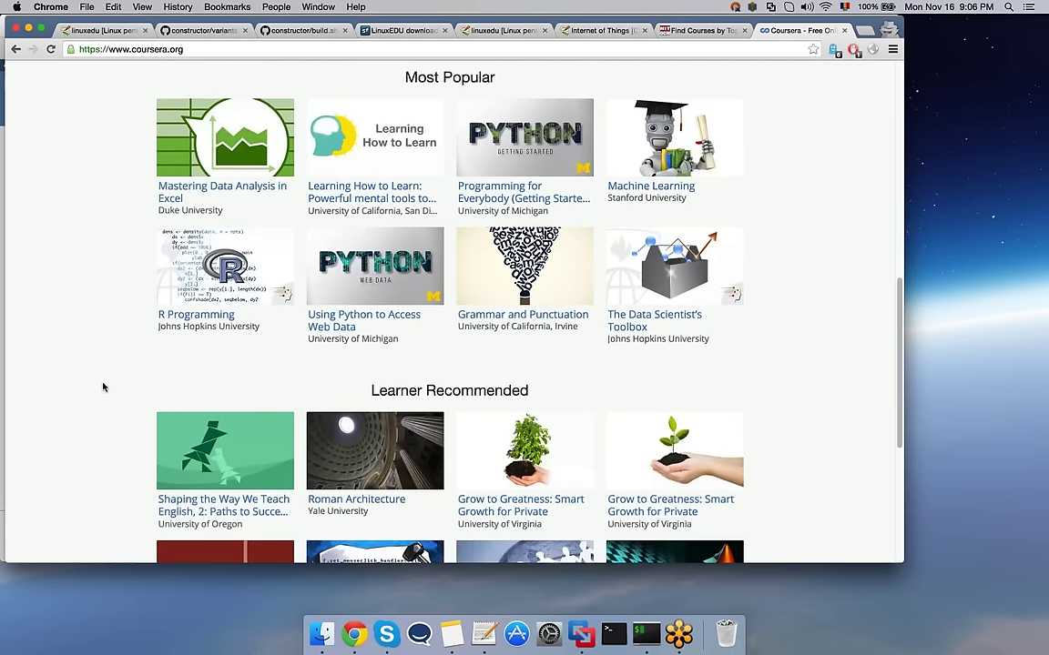
scroll(103, 387, down, 4)
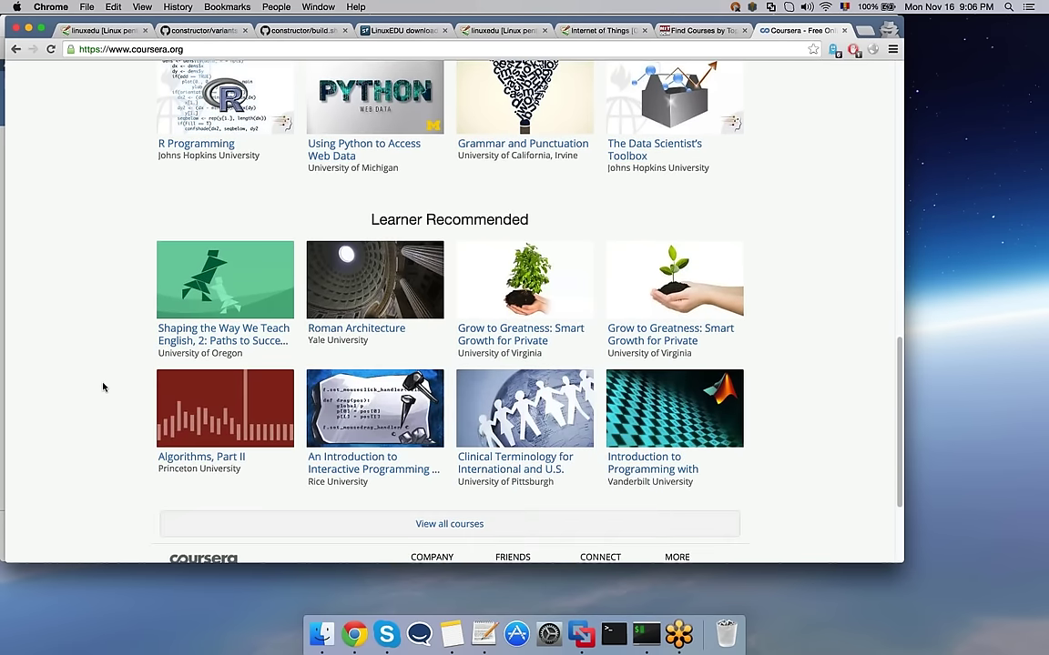
scroll(103, 387, down, 2)
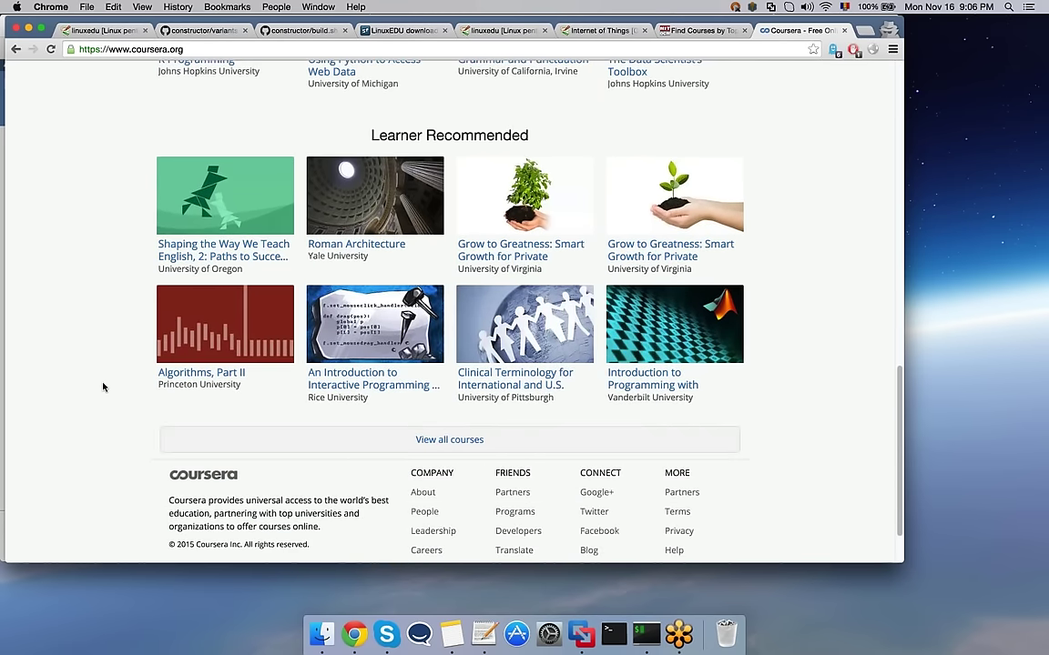
scroll(103, 387, down, 1)
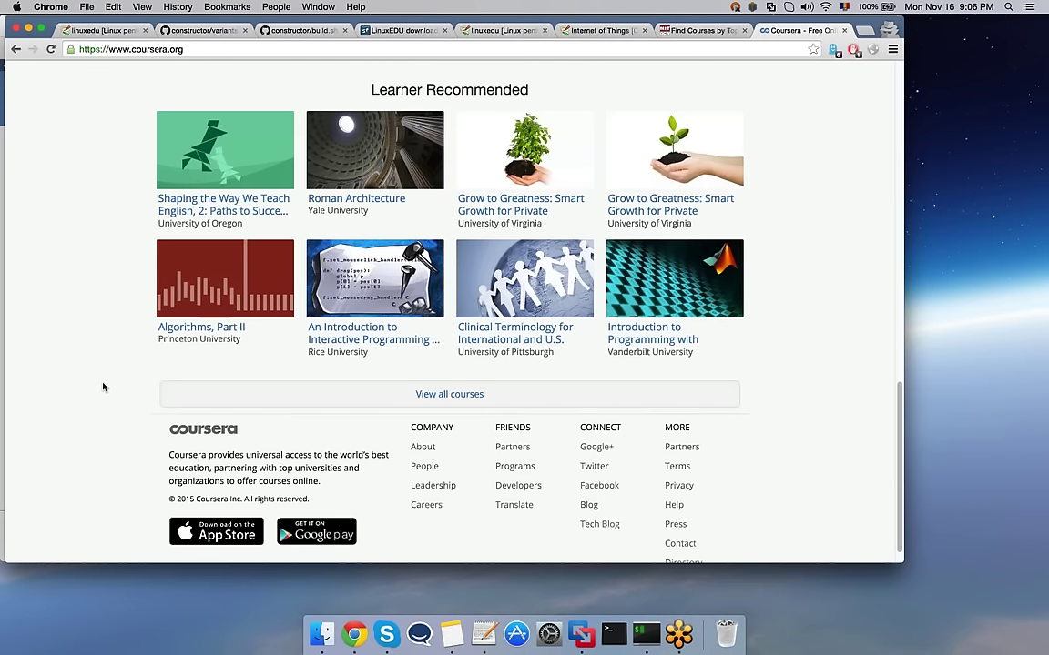
scroll(103, 387, up, 4)
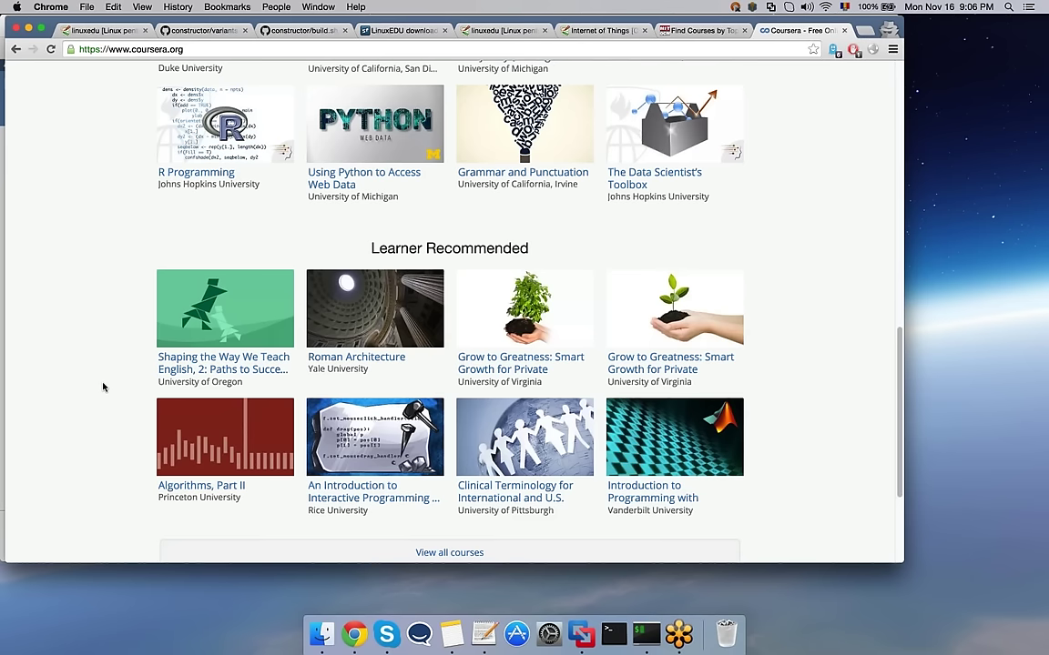
scroll(103, 386, up, 2)
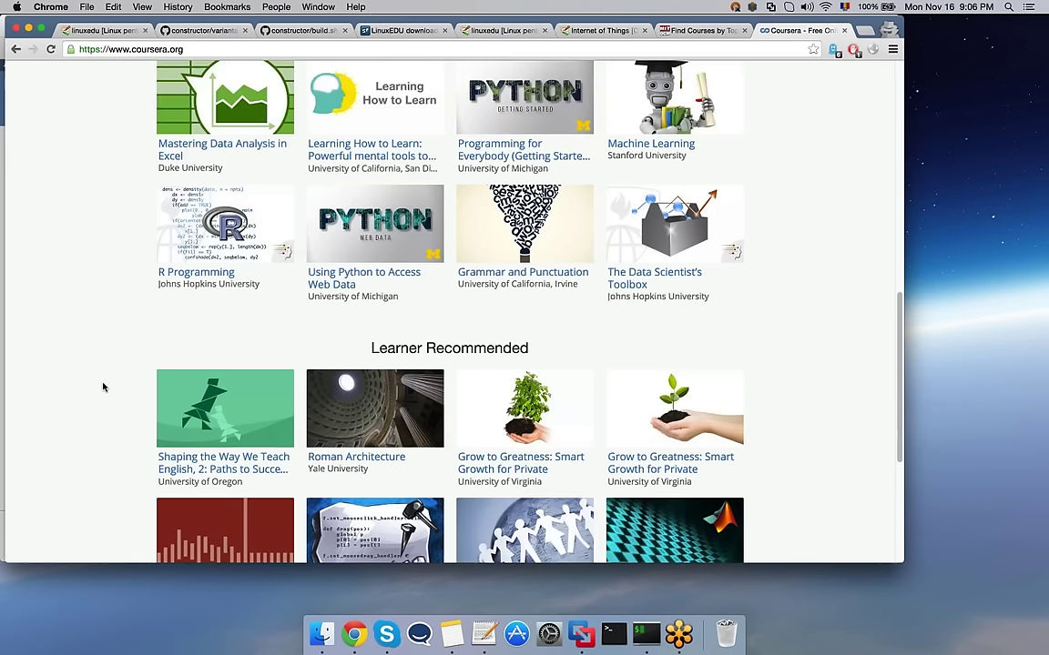
scroll(103, 387, up, 3)
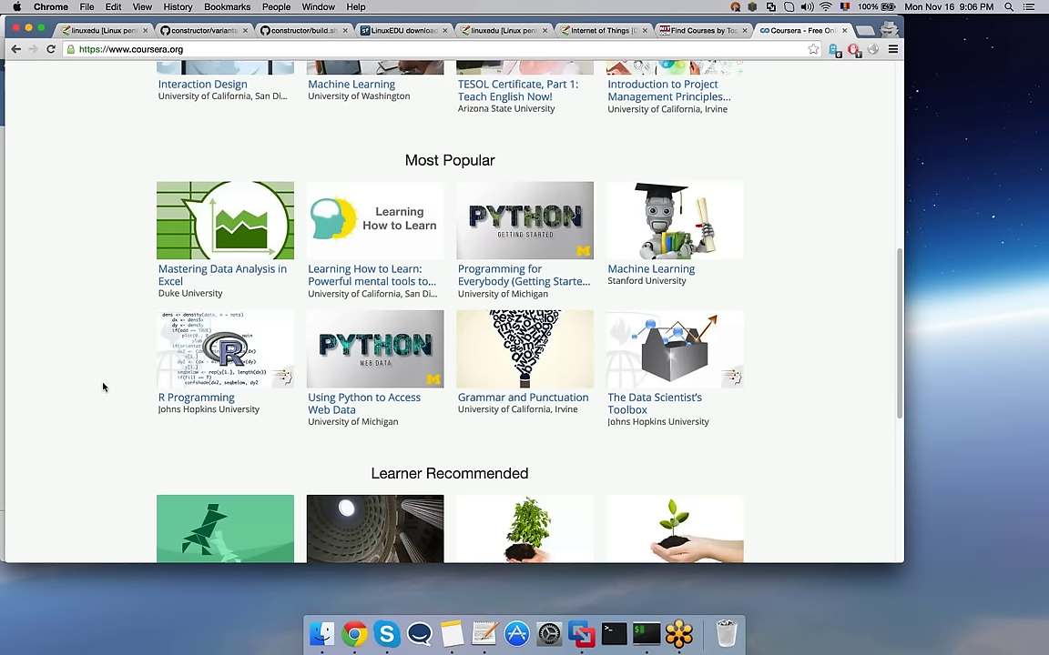
scroll(103, 387, up, 1)
Step: Open the R Programming tile, read its description and 4-week syllabus, then go back
click(189, 400)
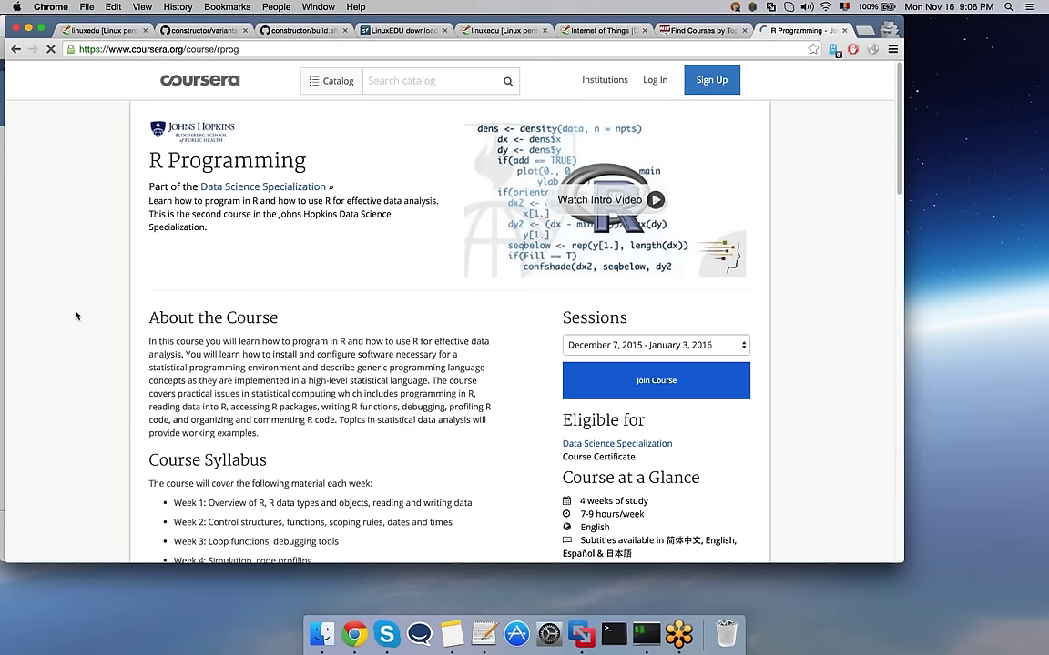
scroll(77, 315, down, 1)
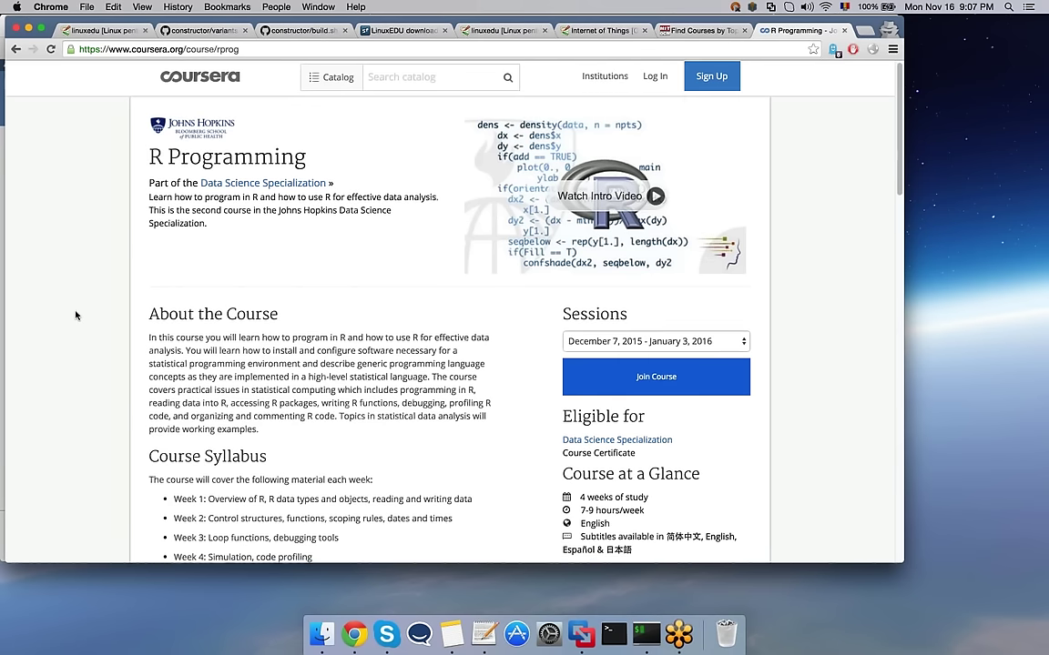
scroll(76, 315, down, 2)
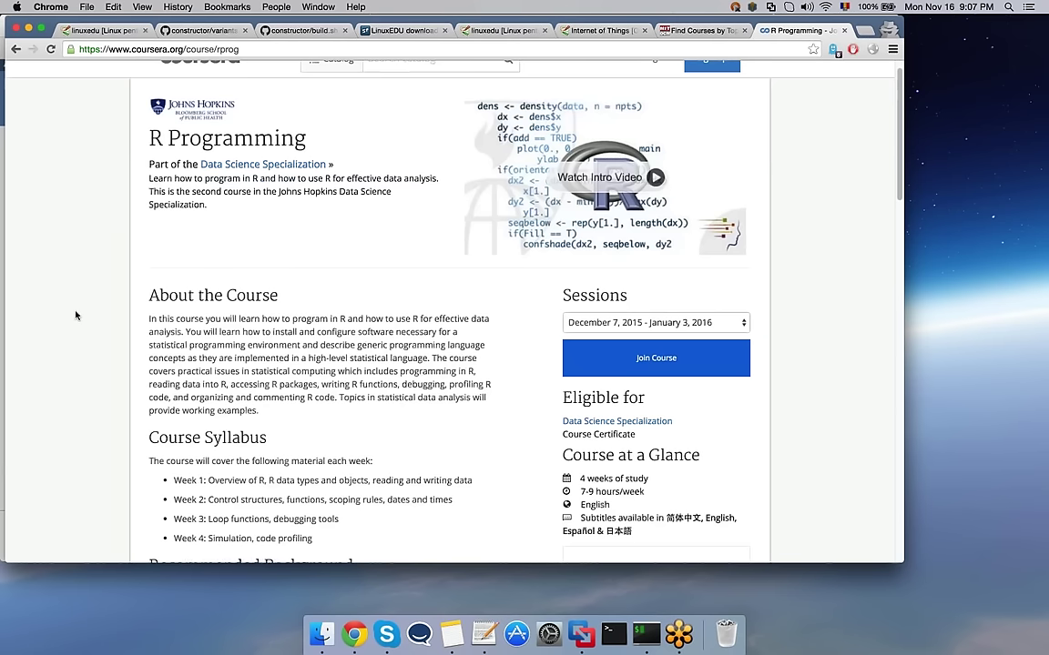
scroll(76, 315, down, 3)
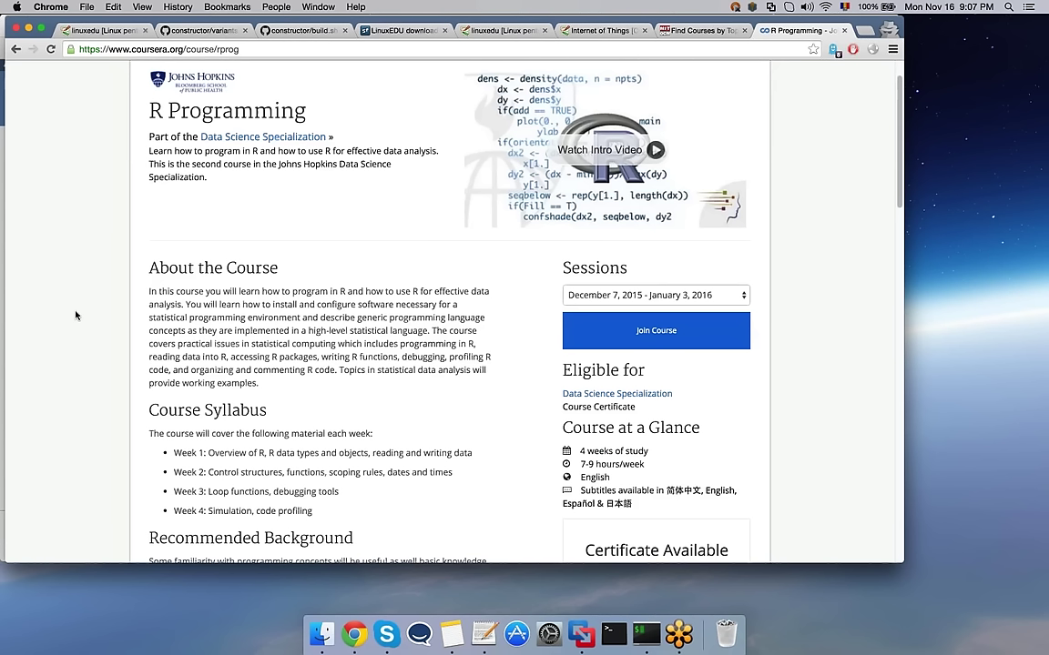
click(17, 50)
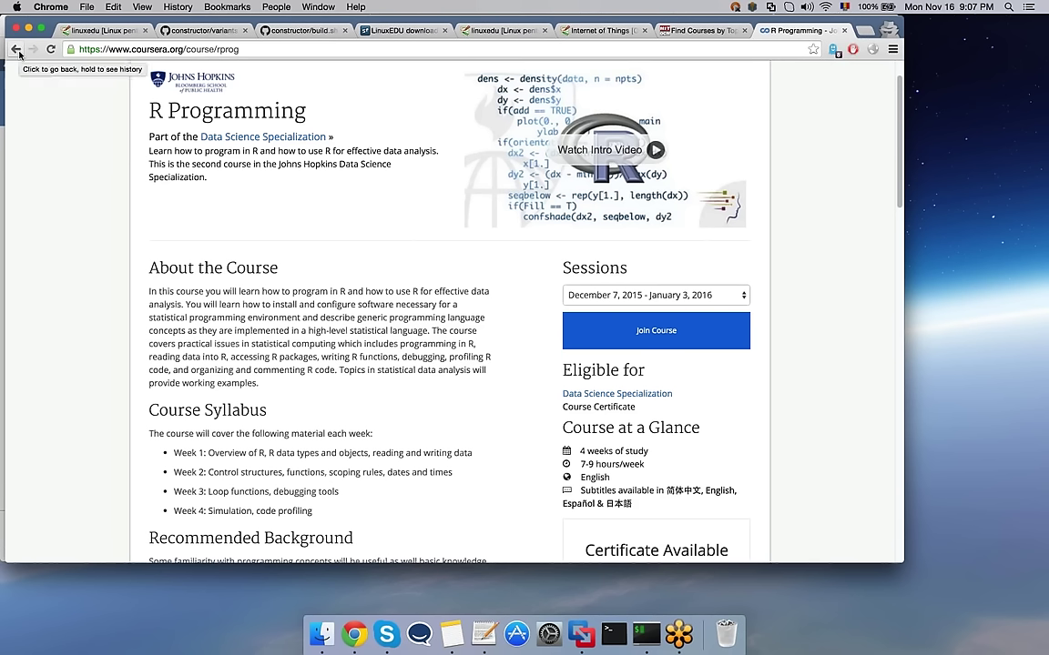
click(16, 51)
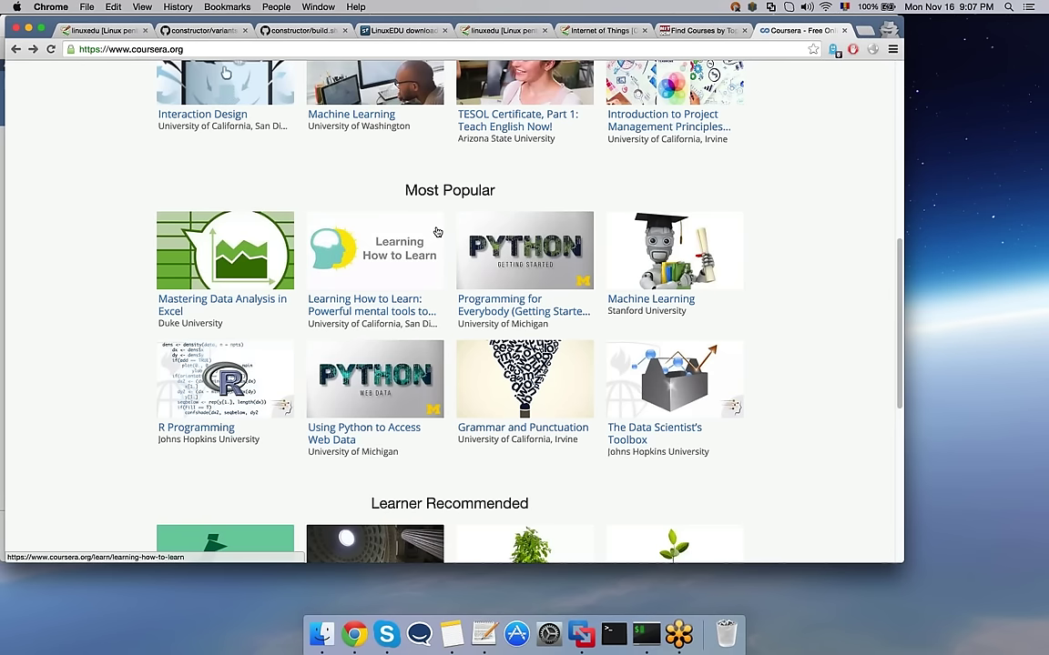
Step: Open the Programming for Everybody (Getting Started with Python) course page, then a new blank tab
click(511, 250)
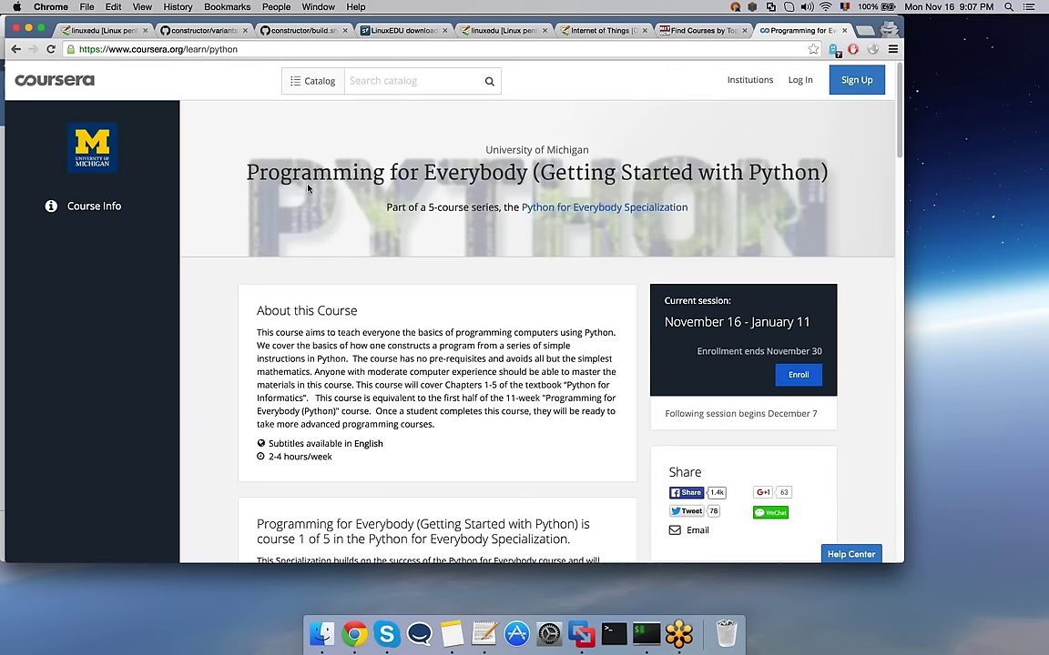
key(super+t)
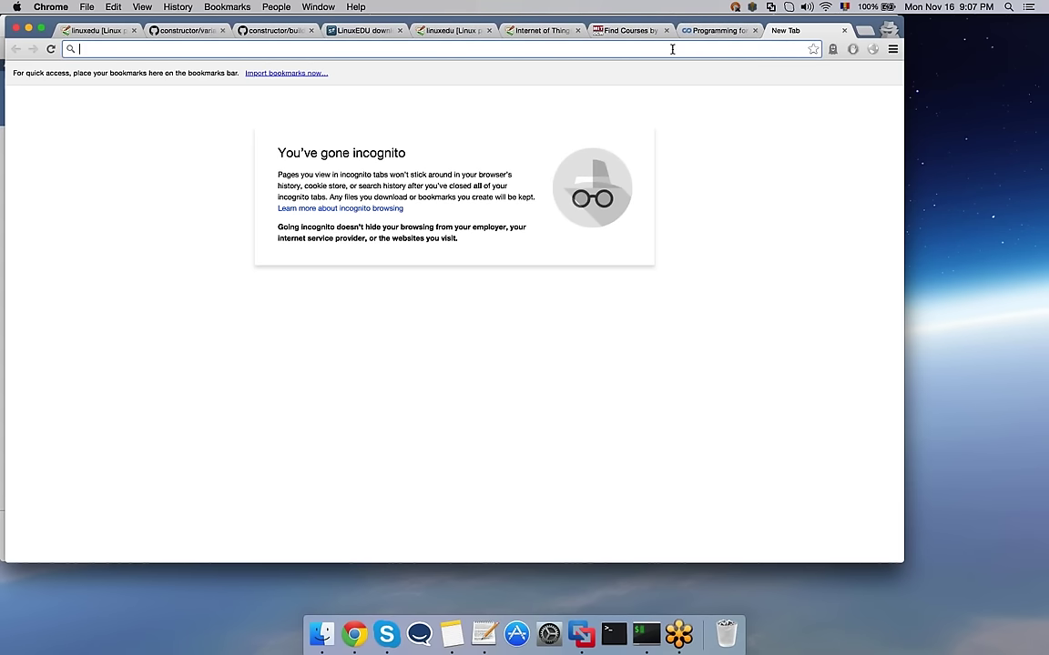
Step: Go to udemy.com and search for 'python on linux' courses
text(ude)
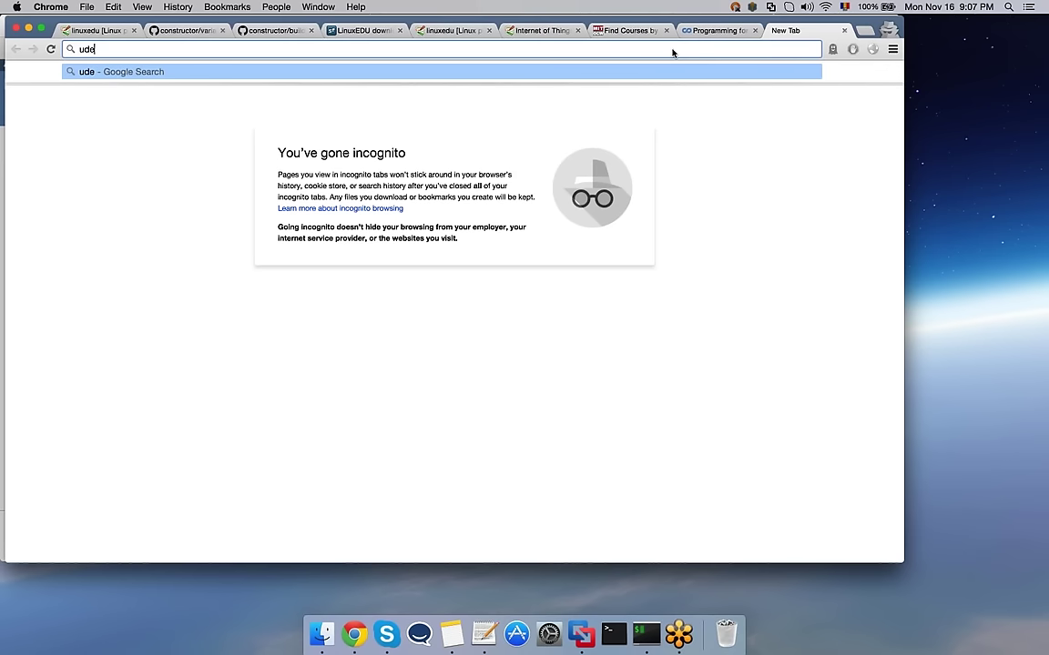
text(my.com)
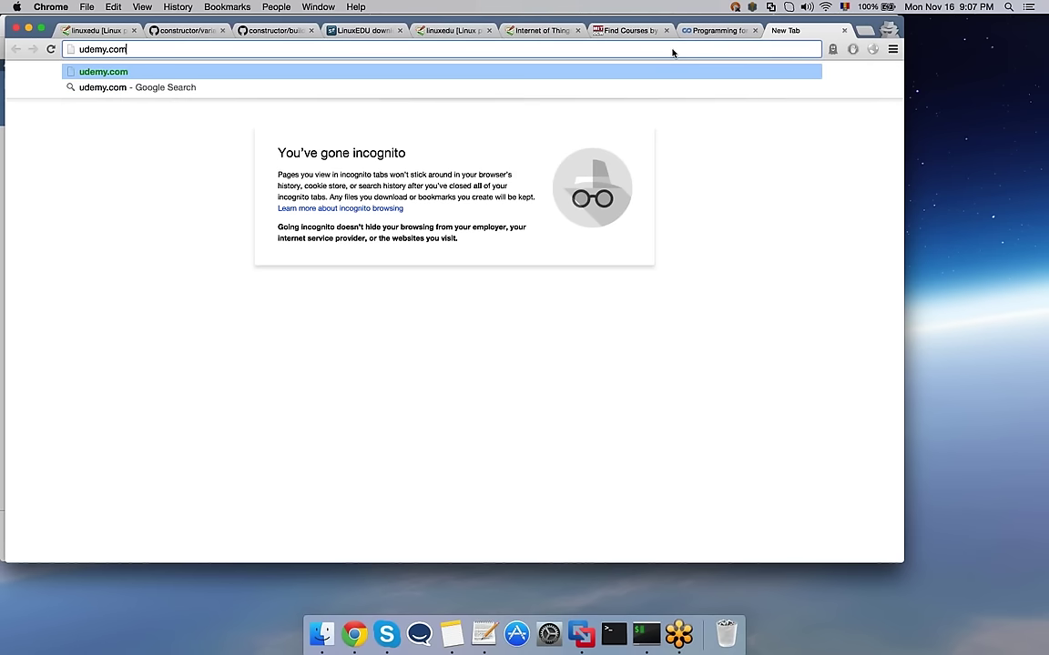
key(Return)
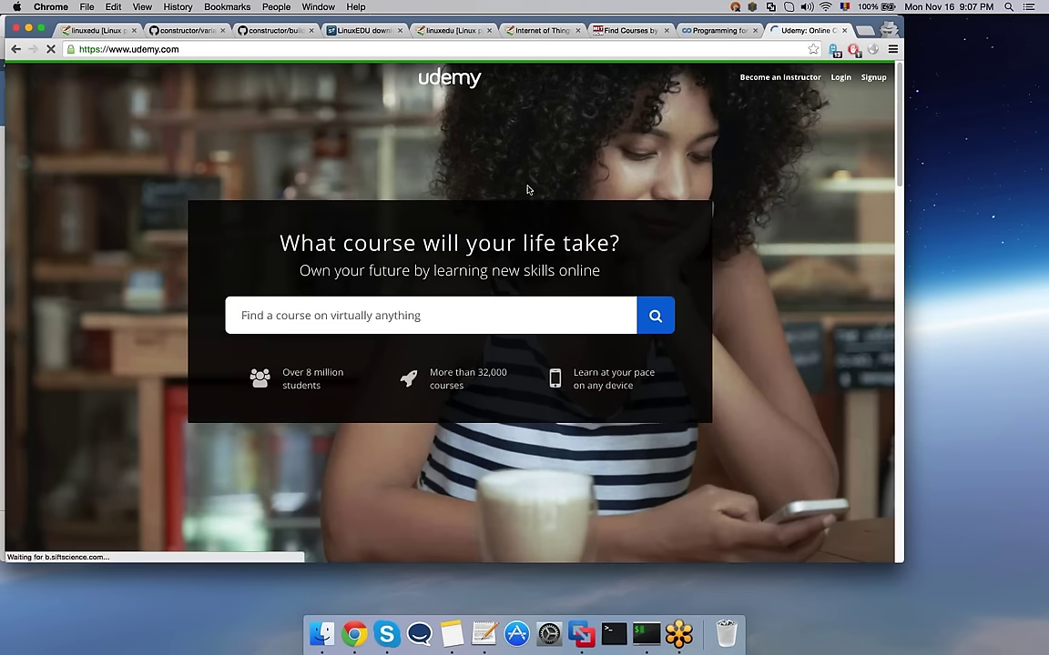
click(354, 316)
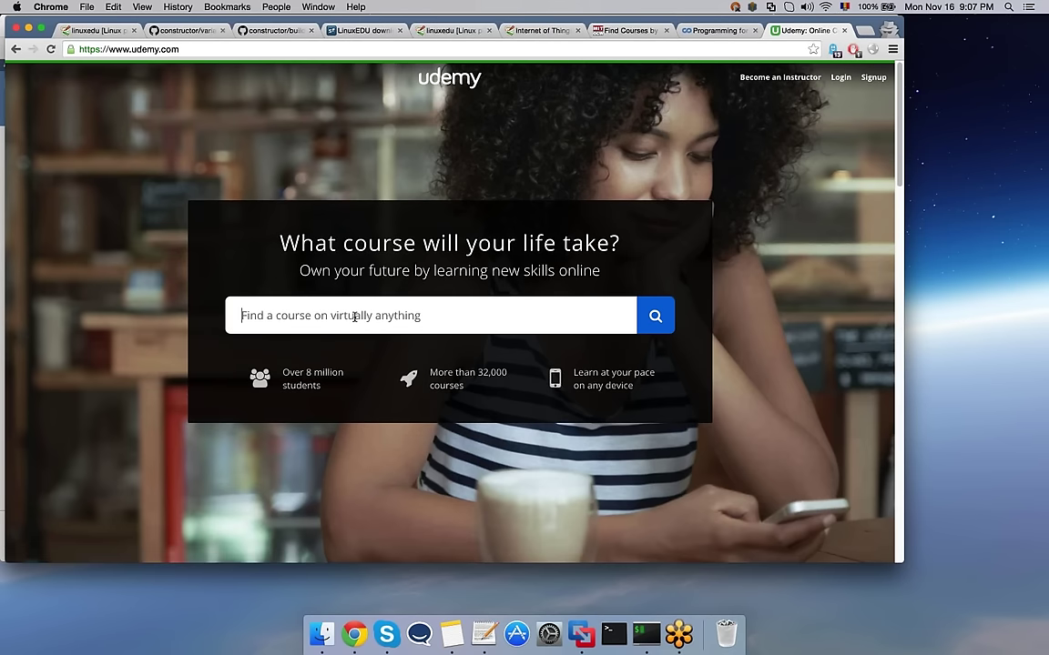
text(pyth)
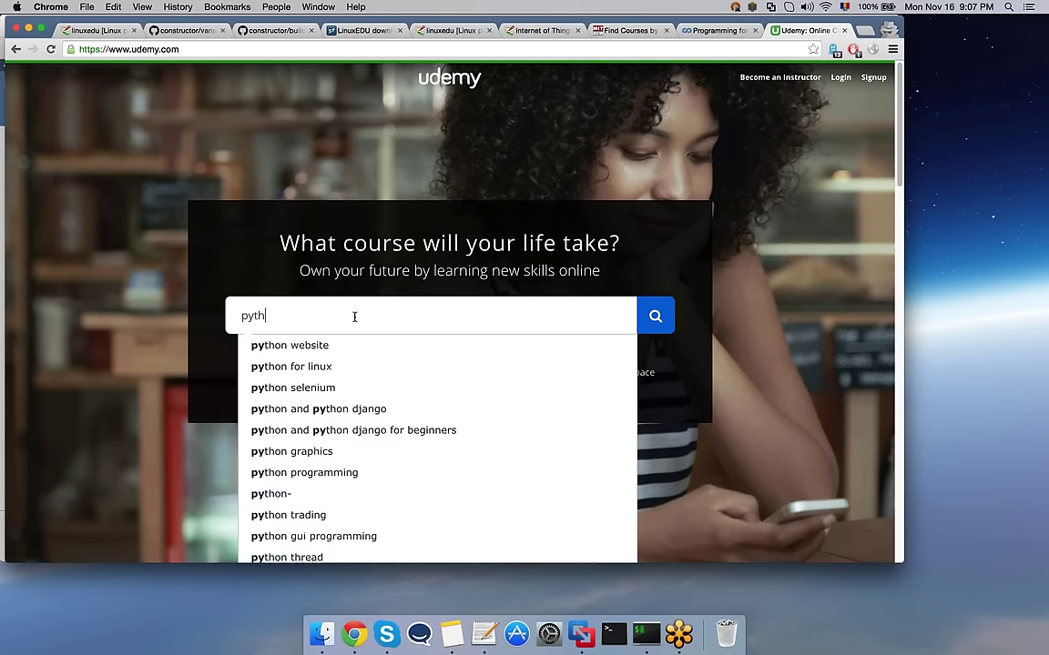
text(on)
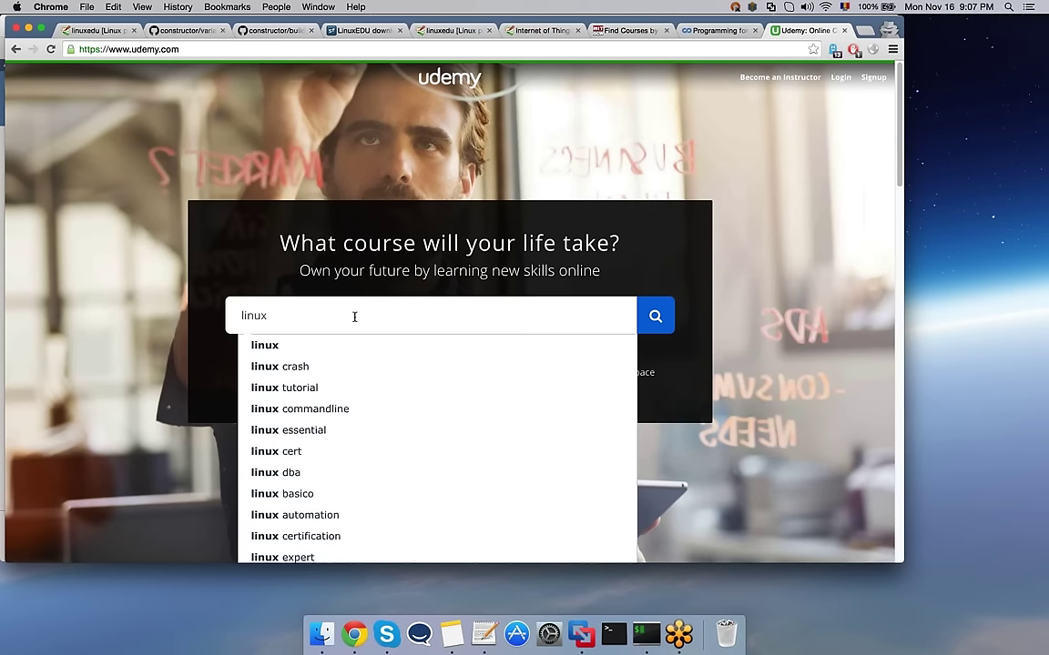
key(BackSpace)
key(BackSpace)
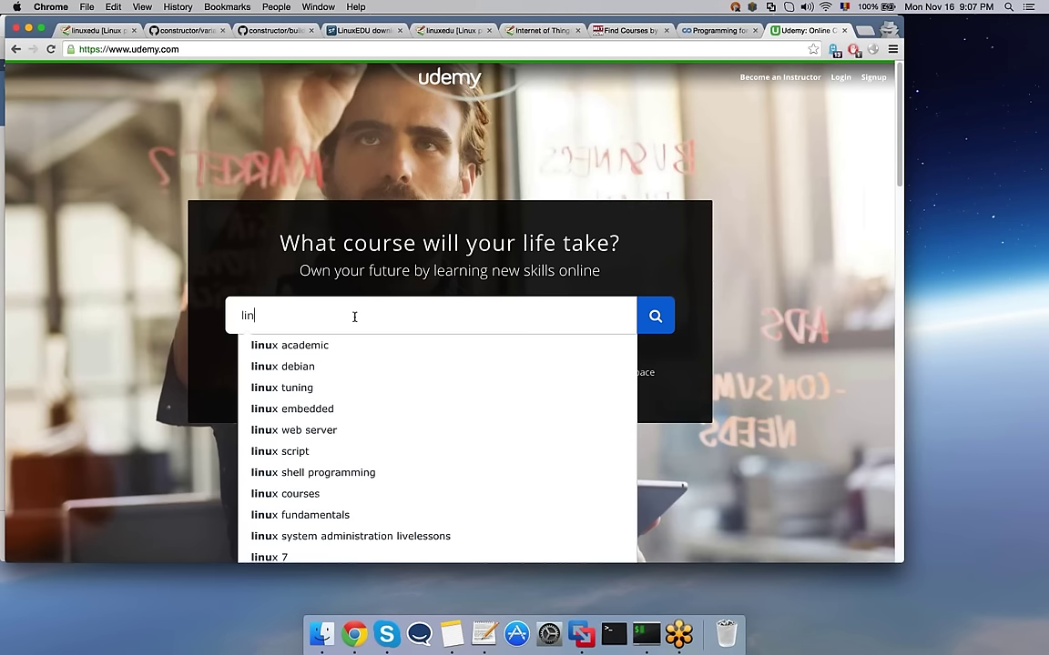
key(BackSpace)
text(nux python)
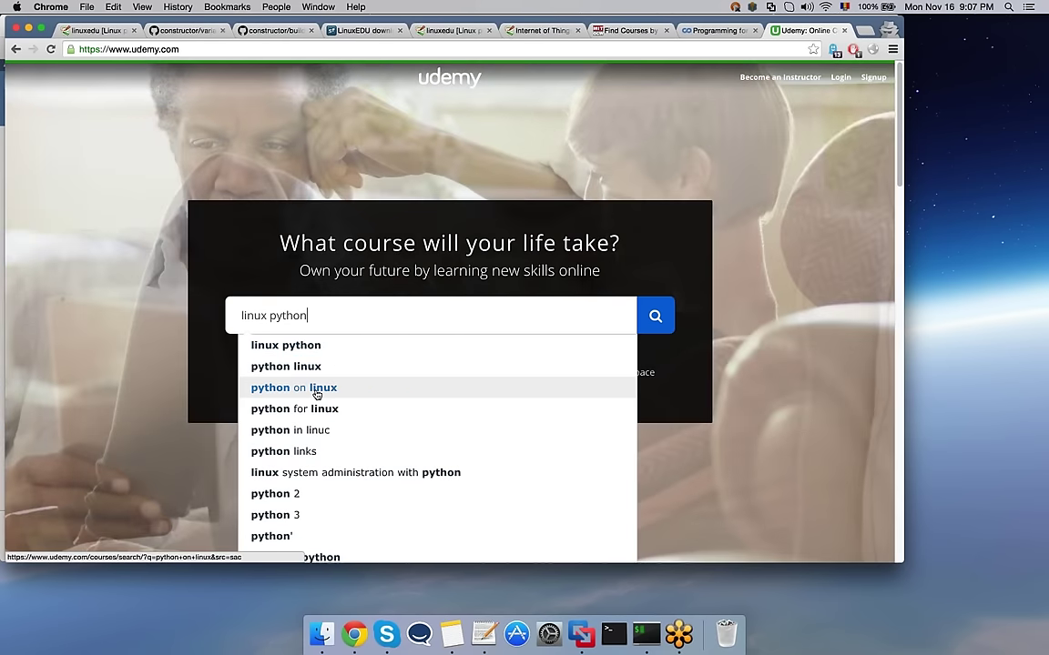
click(289, 389)
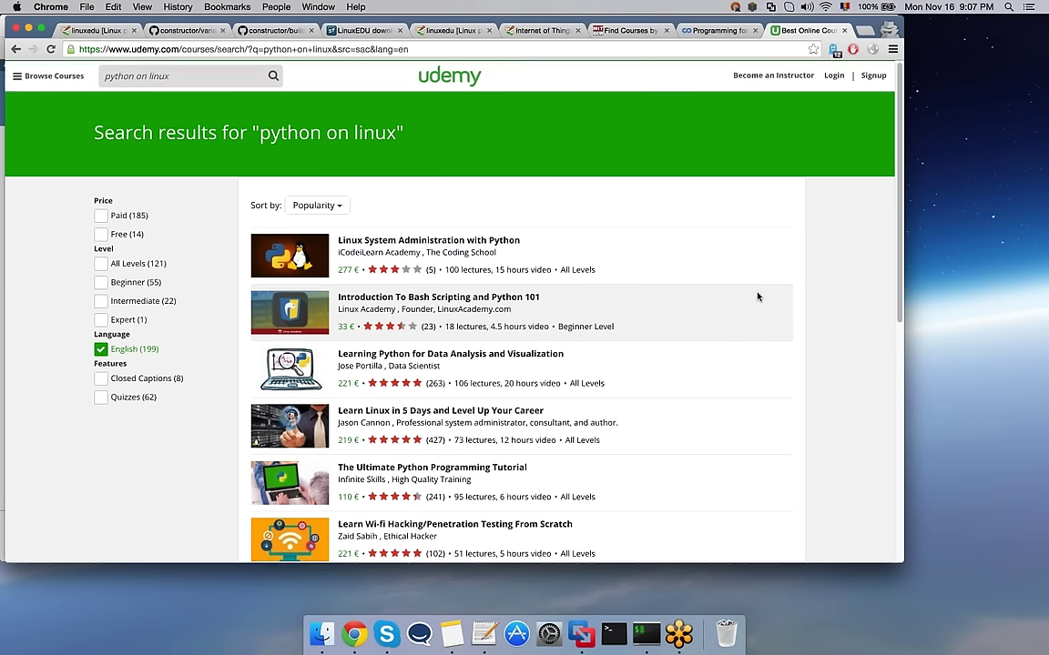
Step: Scroll through the 'python on linux' course results, then switch to the VM's terminal desktop
scroll(756, 297, down, 2)
scroll(756, 297, down, 2)
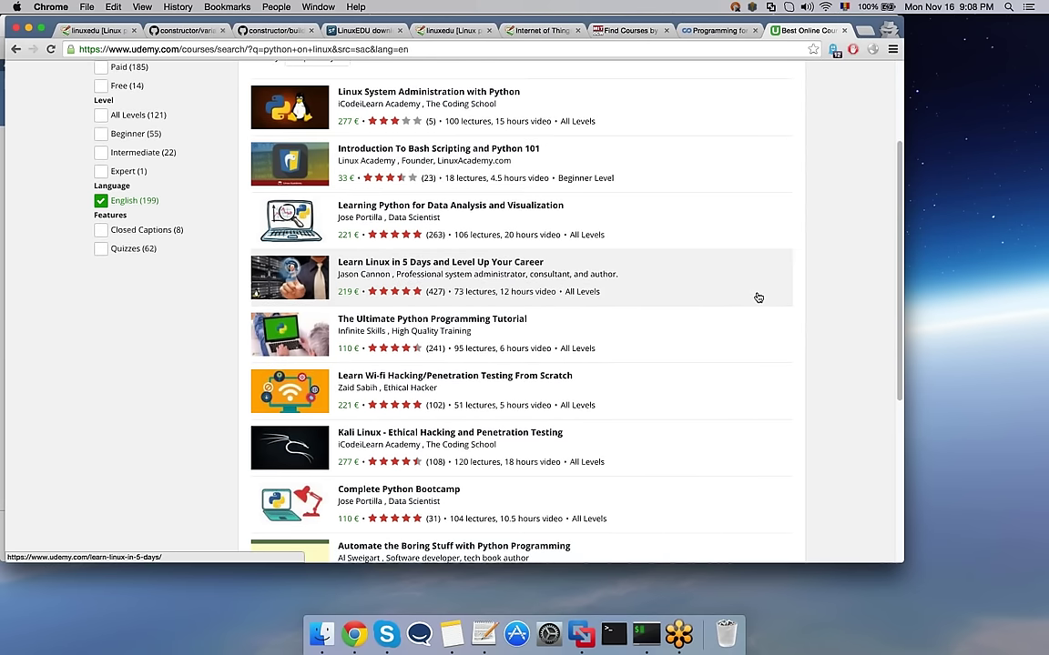
scroll(758, 297, down, 3)
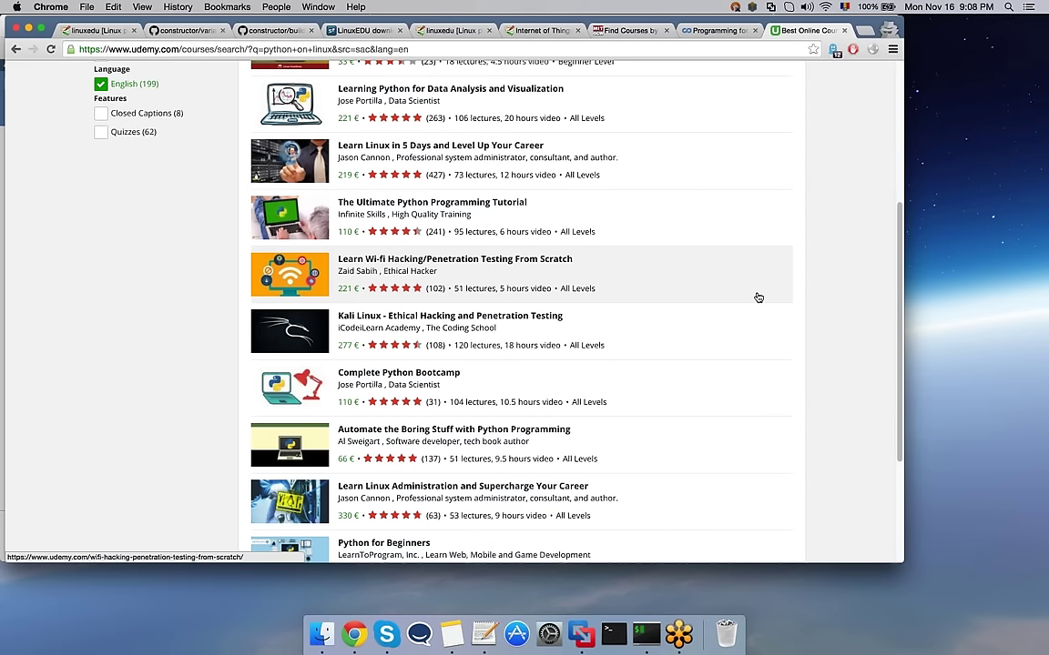
scroll(758, 297, down, 2)
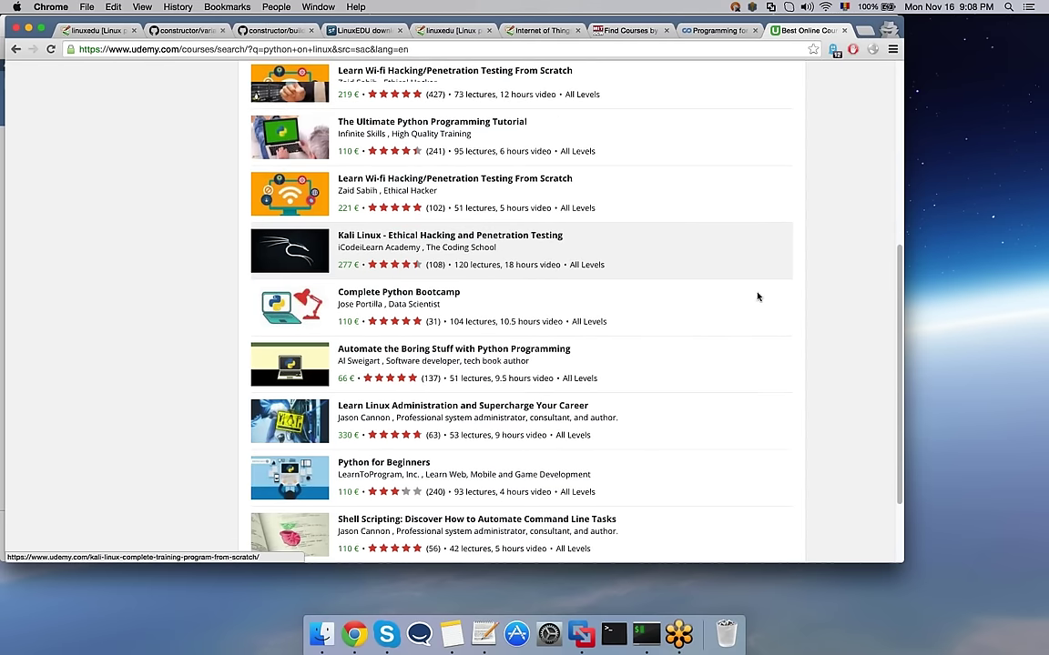
scroll(758, 297, down, 2)
key(ctrl+Right)
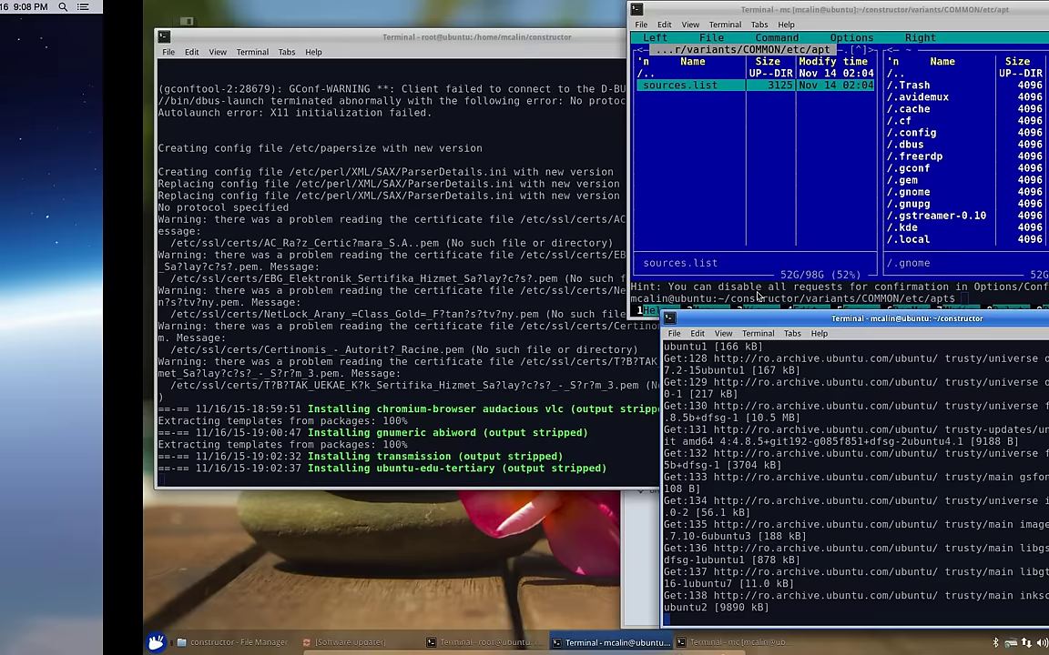
Step: Return from the VM terminals to Chrome's MIT OpenCourseWare Course Finder tab
key(ctrl+Left)
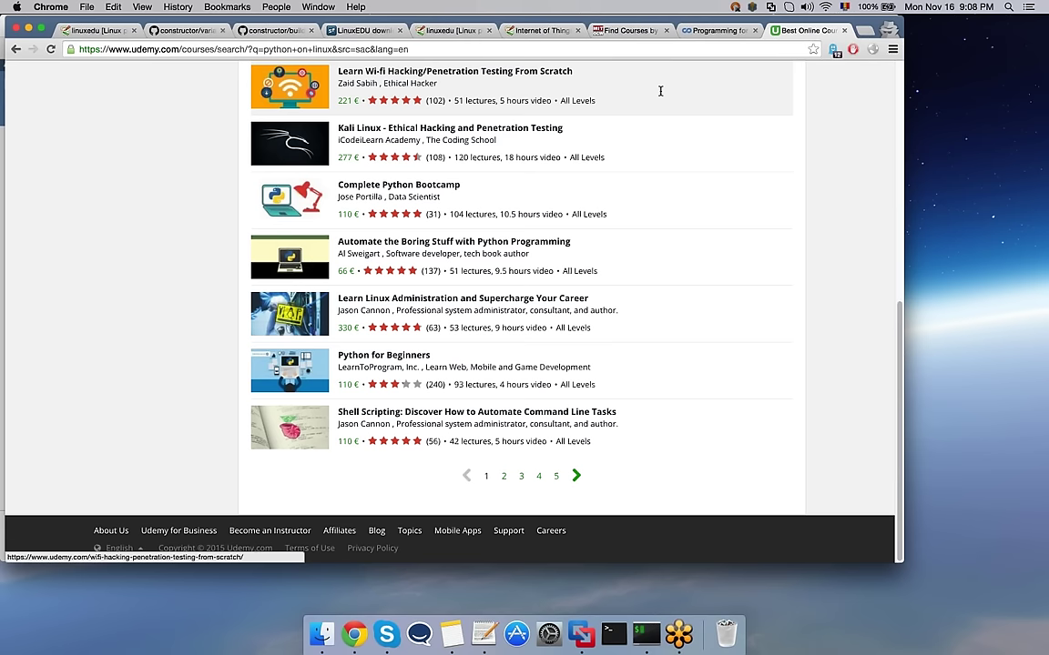
click(628, 30)
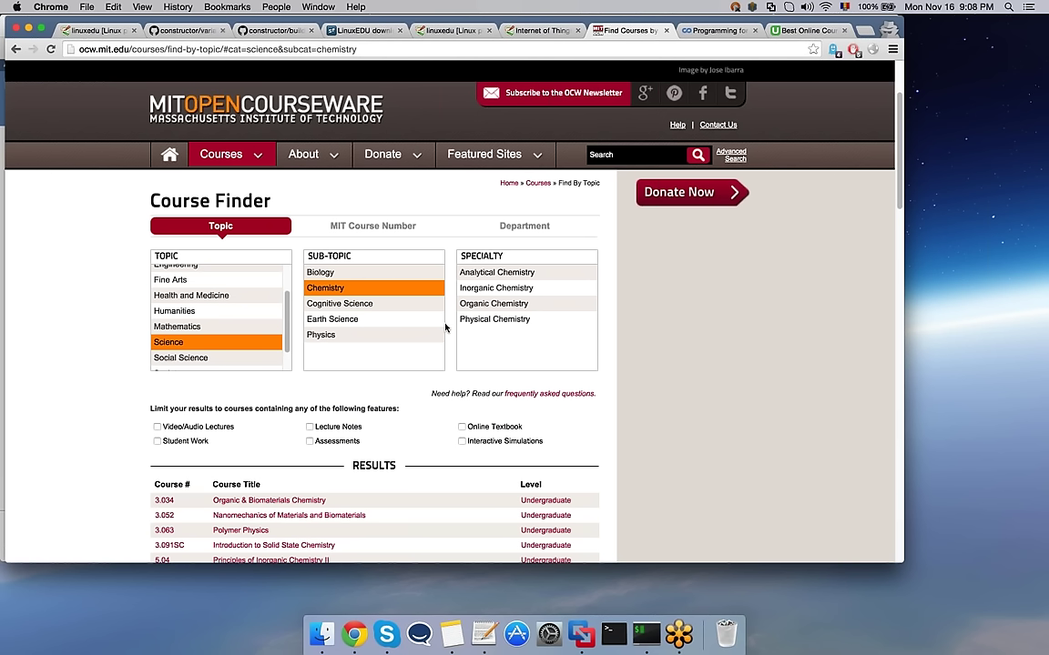
Step: Show the Humanities topic in the Course Finder, then open a blank tab
click(204, 313)
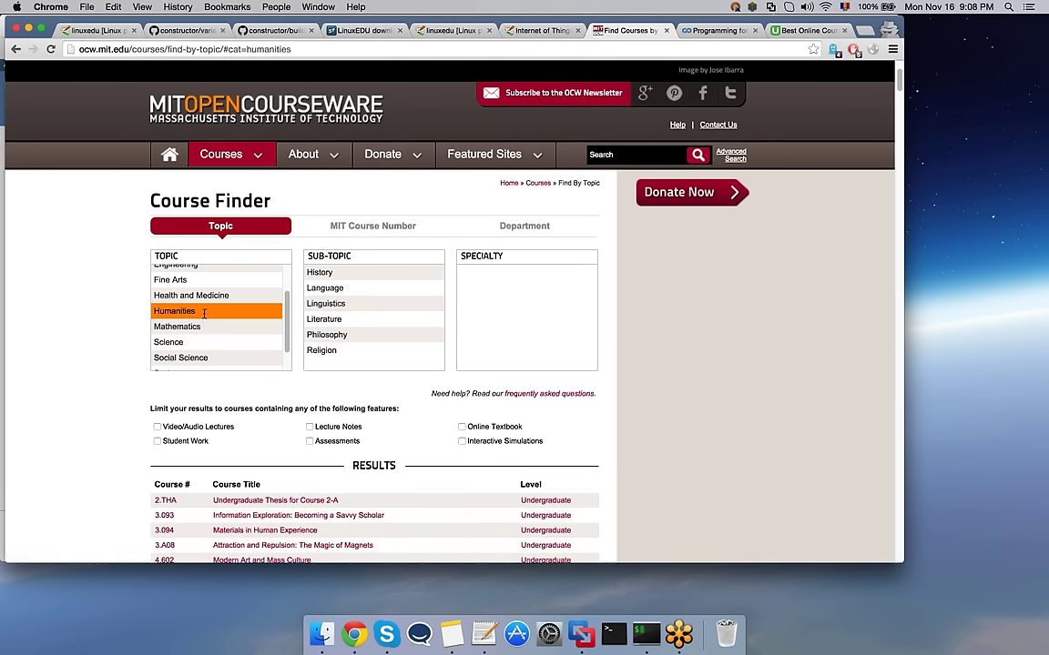
key(super+t)
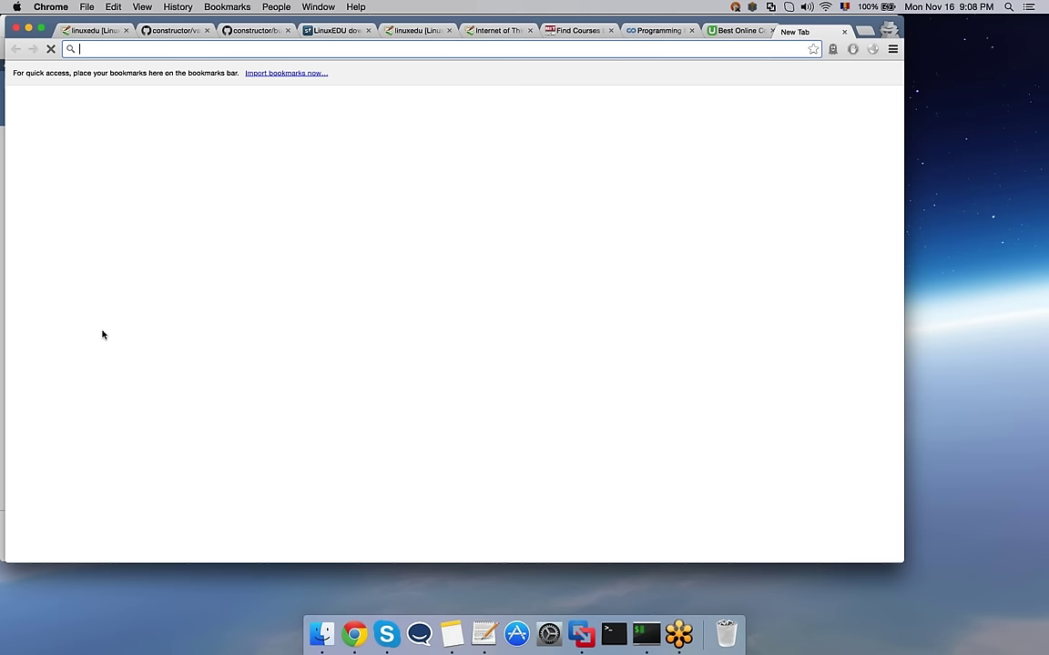
Step: Load sciencehub.ro and open its Evenimente page of conferences, webinars and Noaptea Cercetatorilor
text(s)
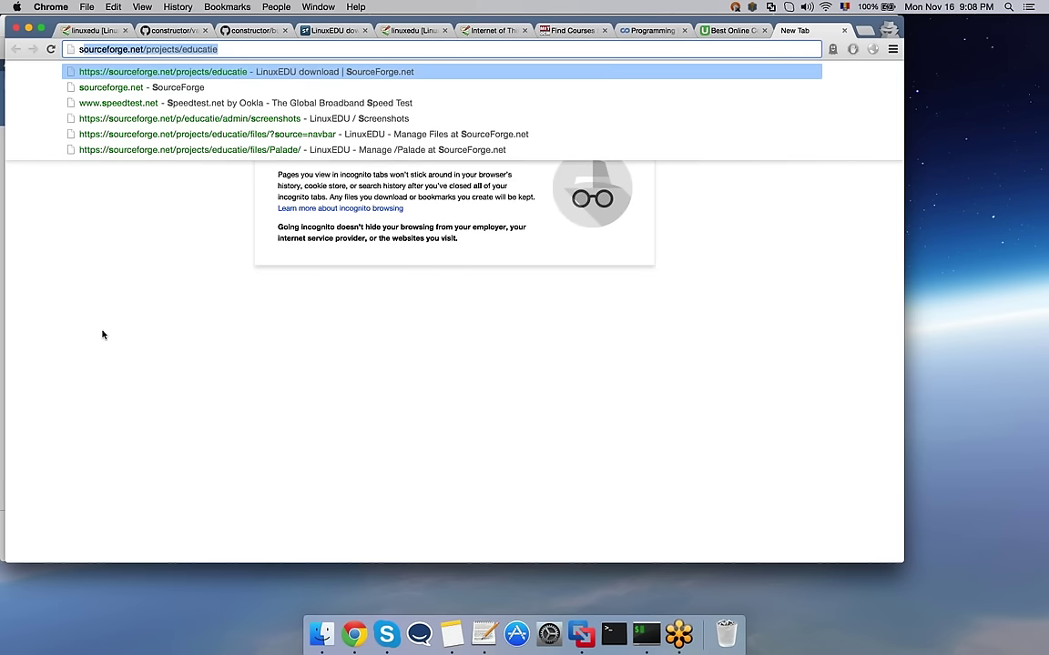
text(cience)
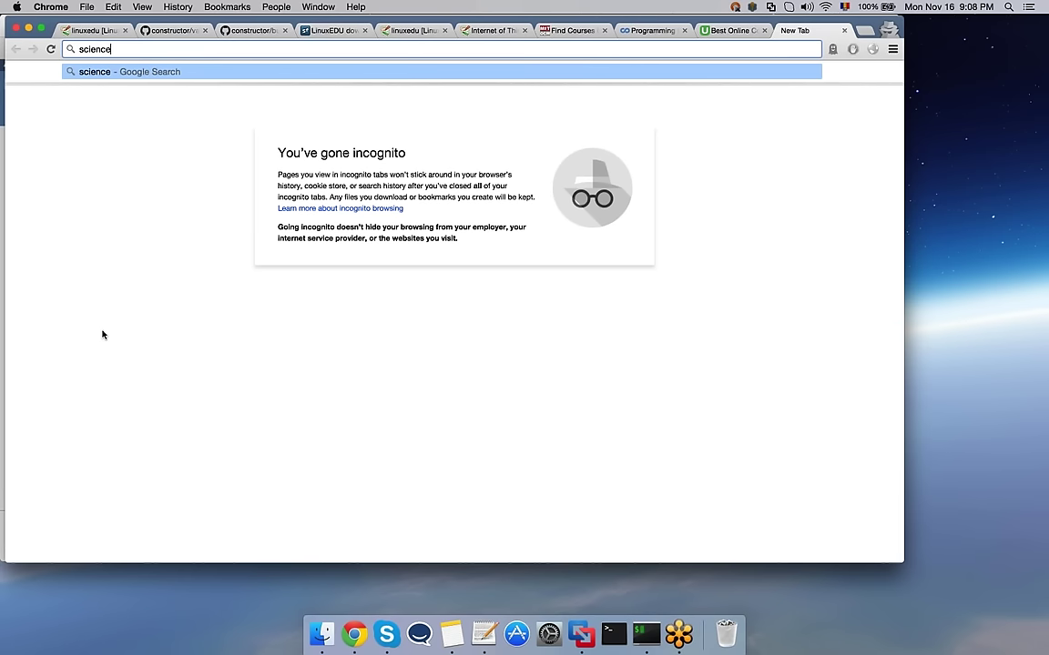
text(hub.ro)
key(Return)
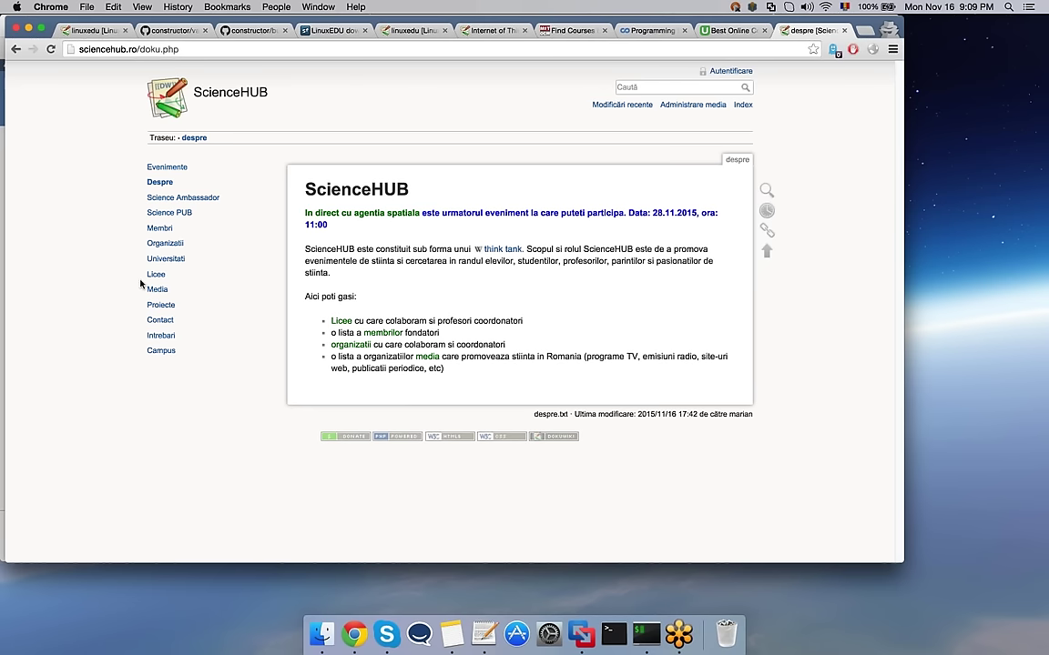
click(173, 167)
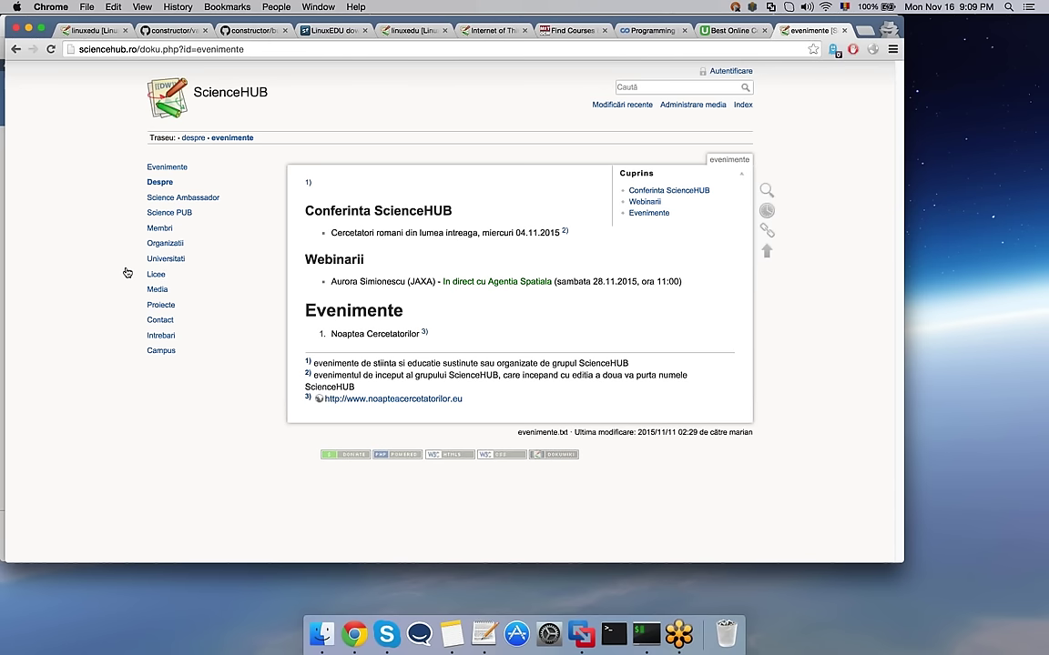
Step: Open ScienceHUB's Licee page and scroll through its county-by-county list of high schools
click(154, 274)
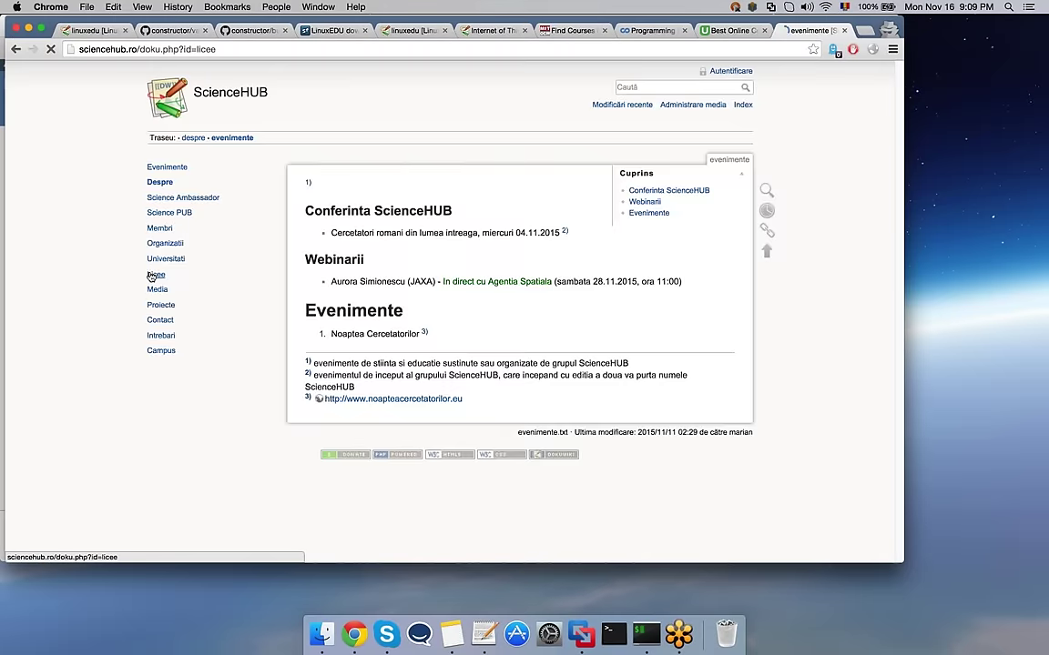
scroll(72, 279, down, 1)
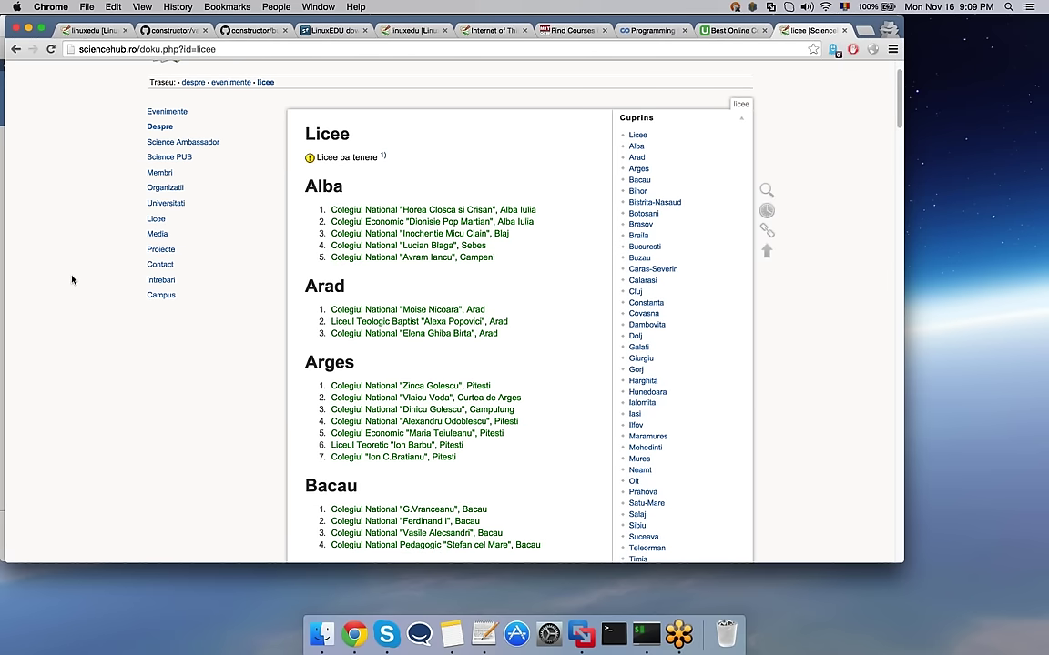
scroll(72, 279, down, 1)
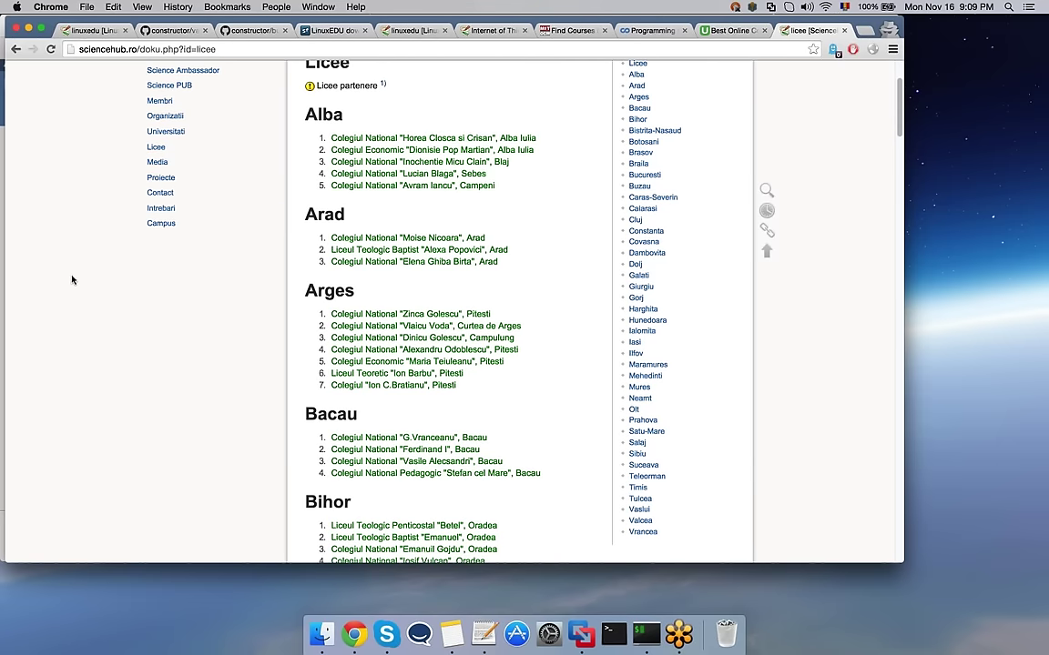
scroll(72, 279, down, 1)
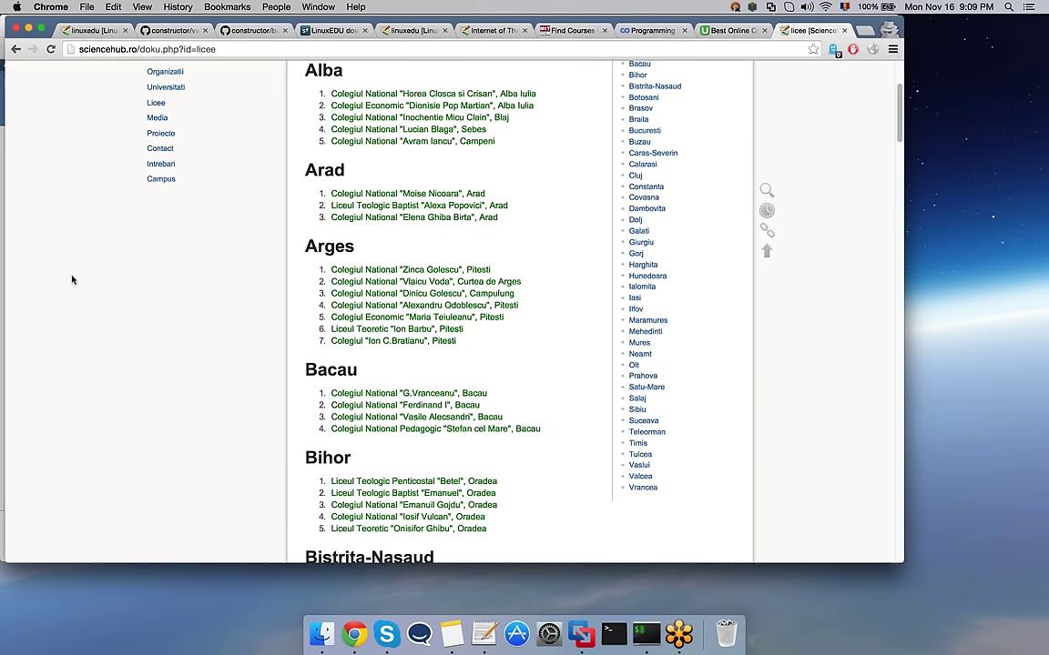
scroll(72, 279, down, 1)
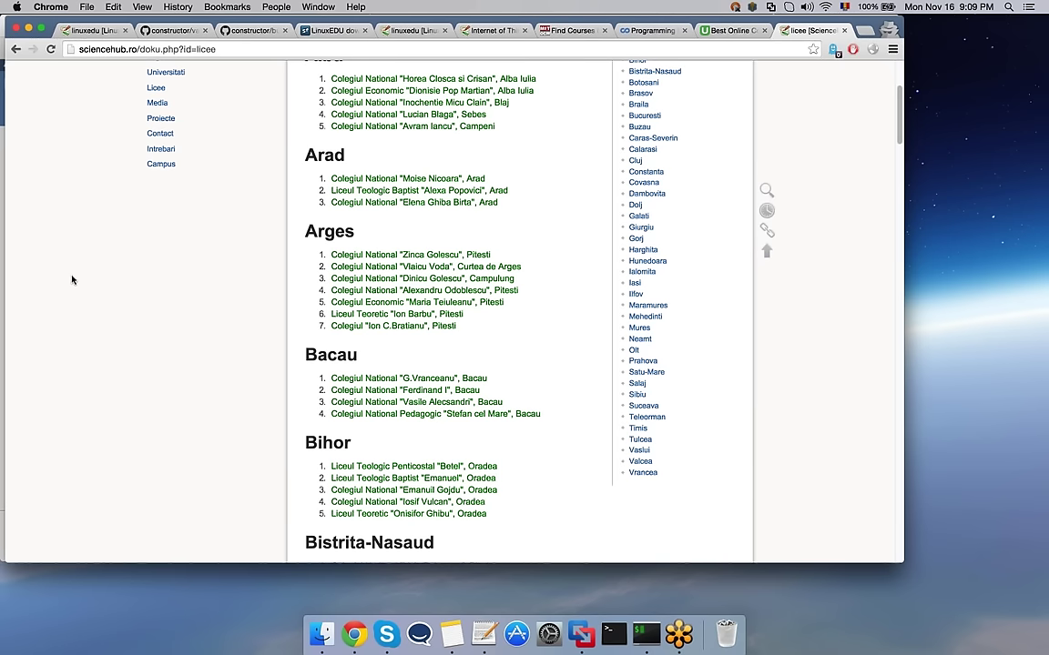
scroll(72, 280, down, 5)
scroll(72, 279, down, 5)
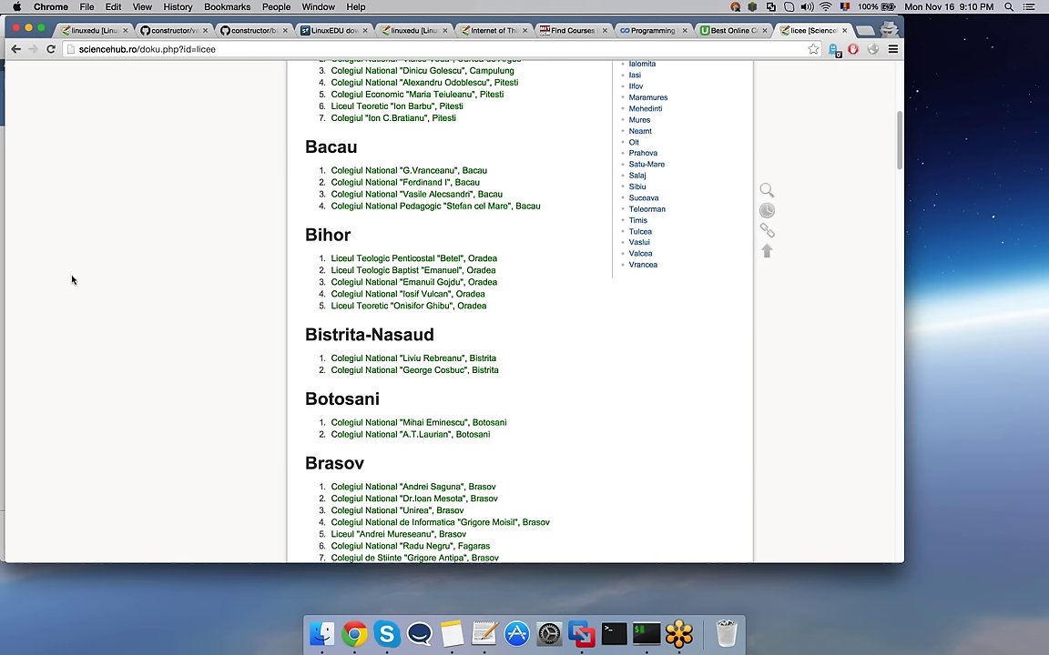
scroll(72, 279, down, 5)
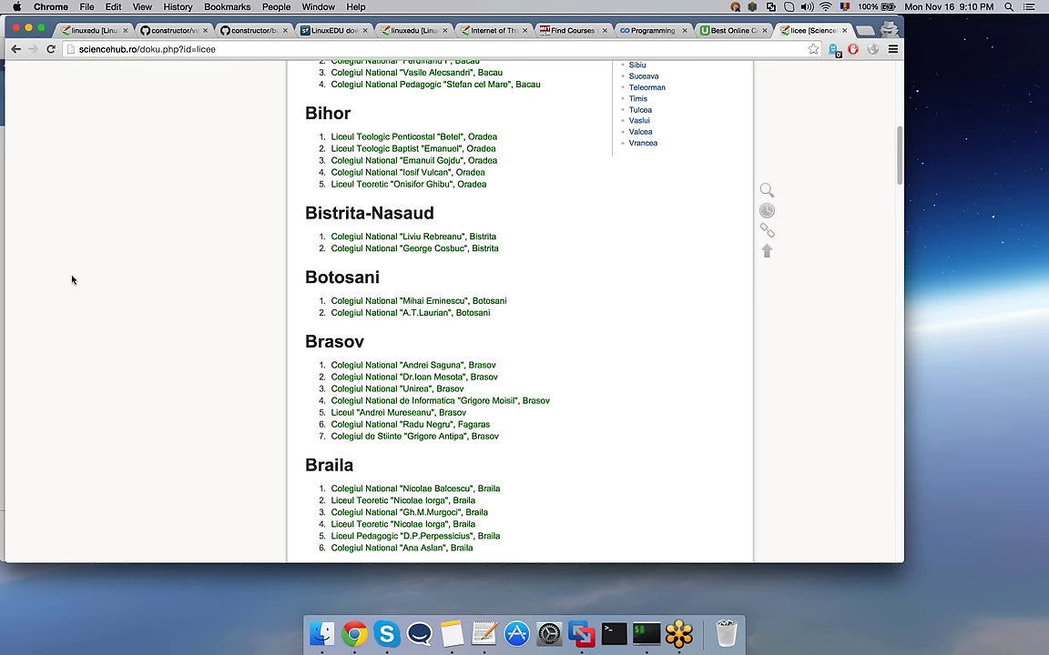
scroll(72, 279, down, 3)
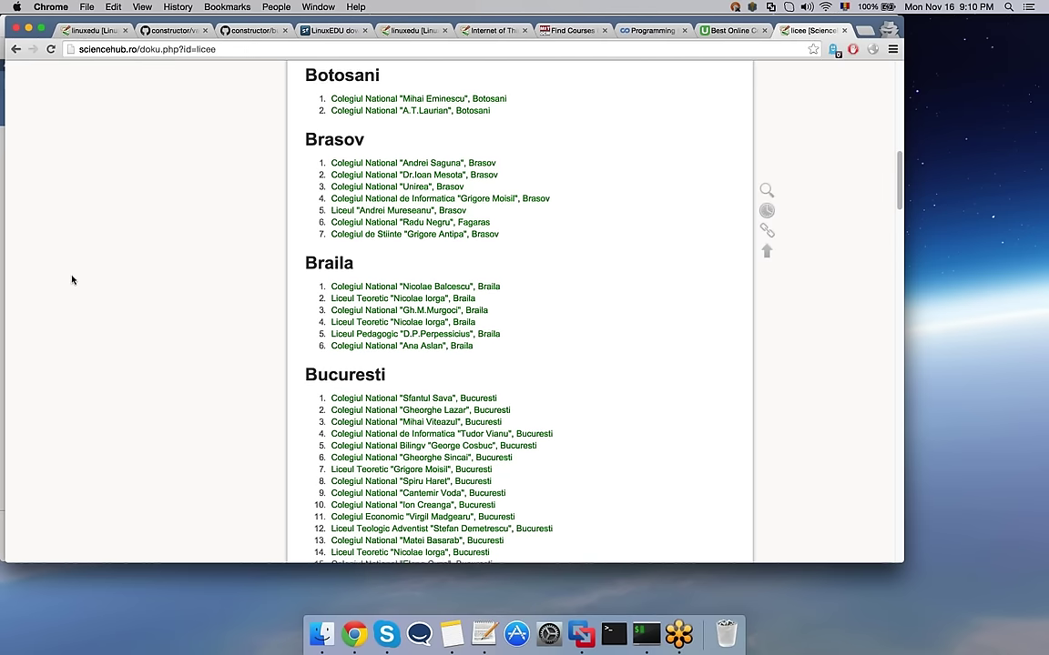
scroll(71, 279, down, 4)
Step: Search the school list for 'buzau' to locate Buzau's five high schools
key(super+f)
text(buzau)
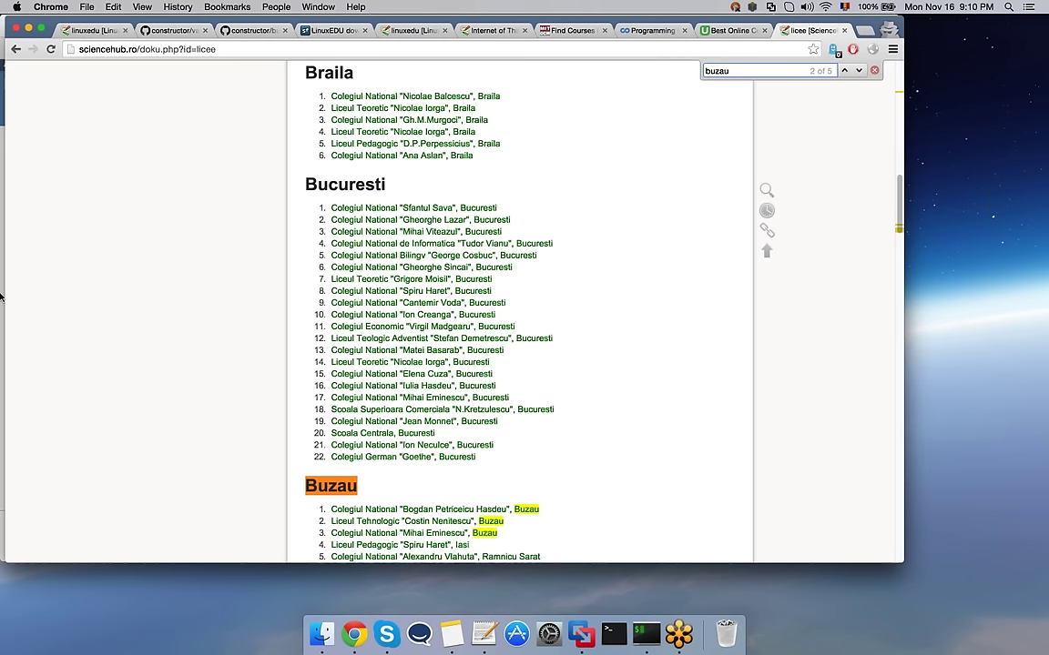
scroll(85, 292, down, 4)
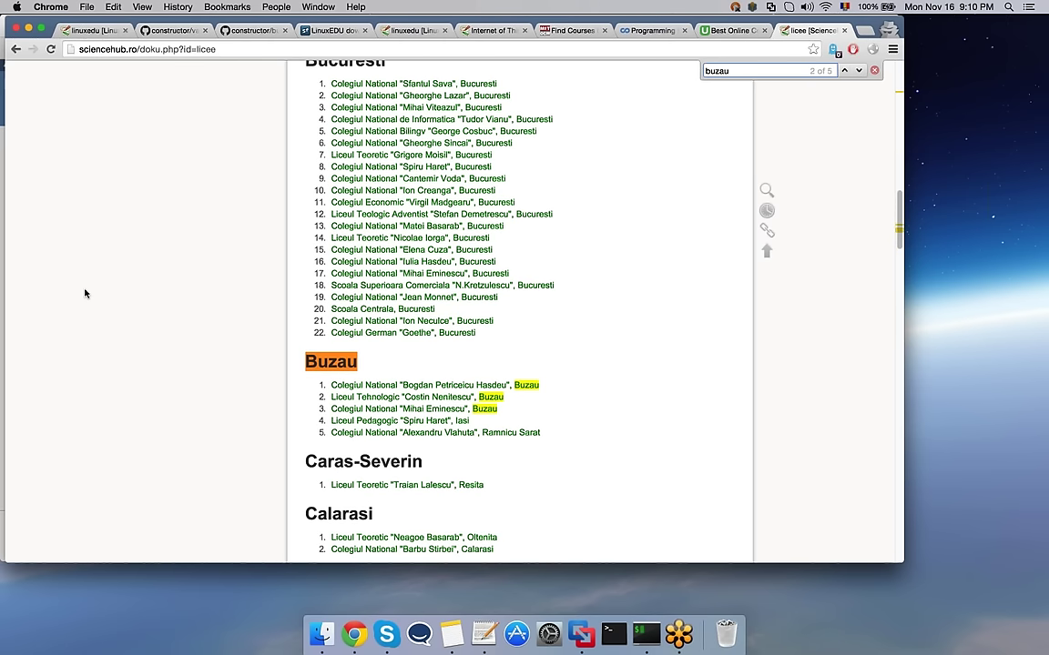
Step: View the Colegiul National "B.P. Hasdeu" page, then go to ScienceHUB's Campus course list
click(381, 386)
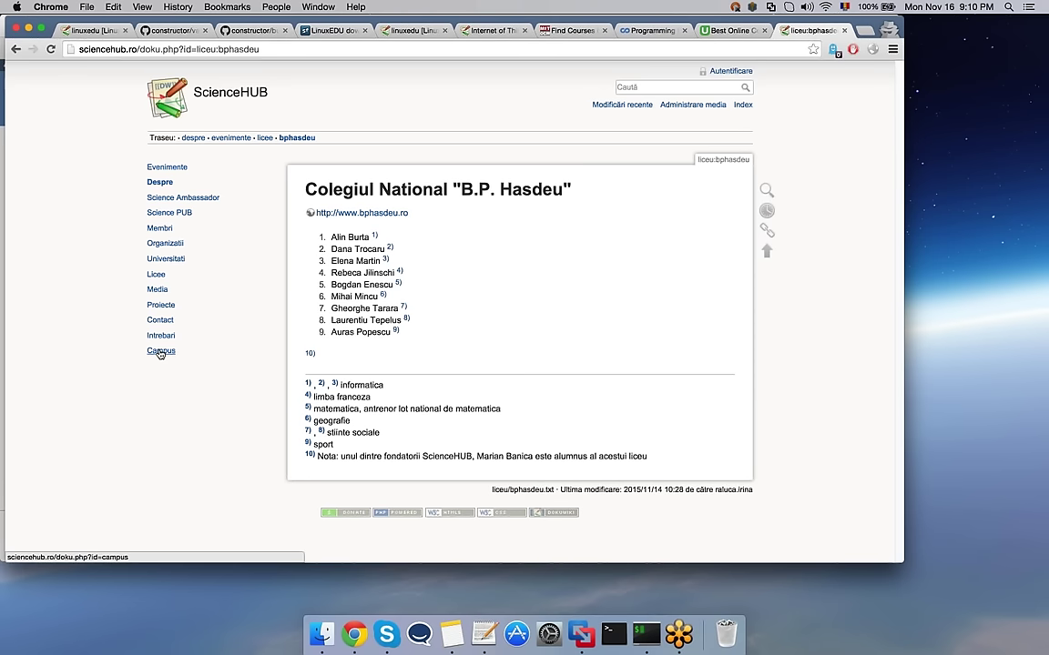
click(160, 351)
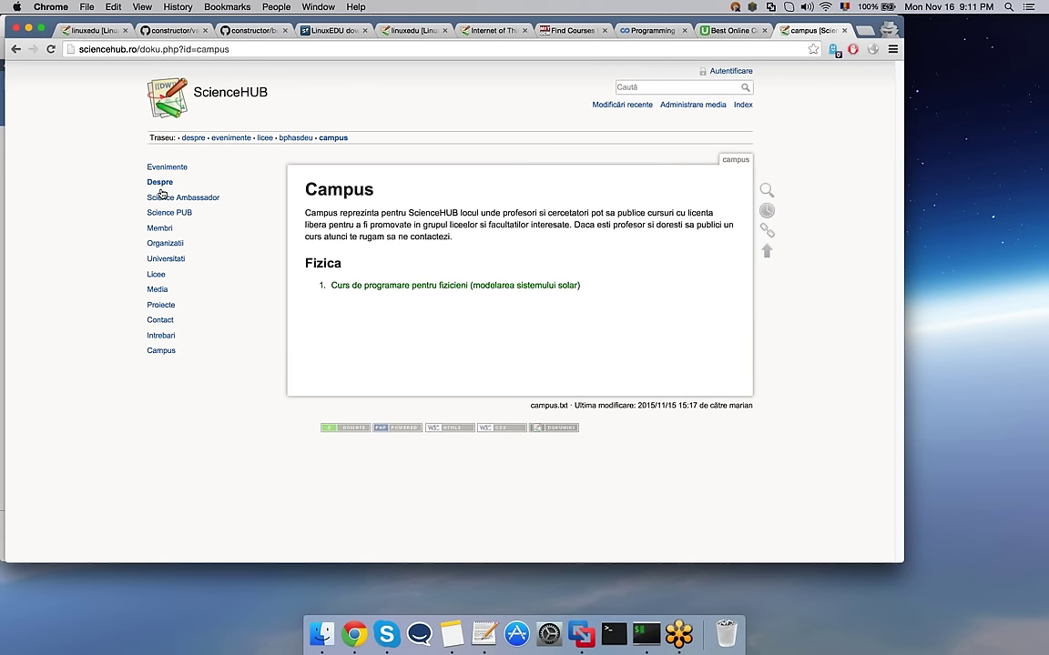
Step: Open the 'Curs de programare pentru fizicieni (modelarea sistemului solar)' course page from Campus
click(403, 285)
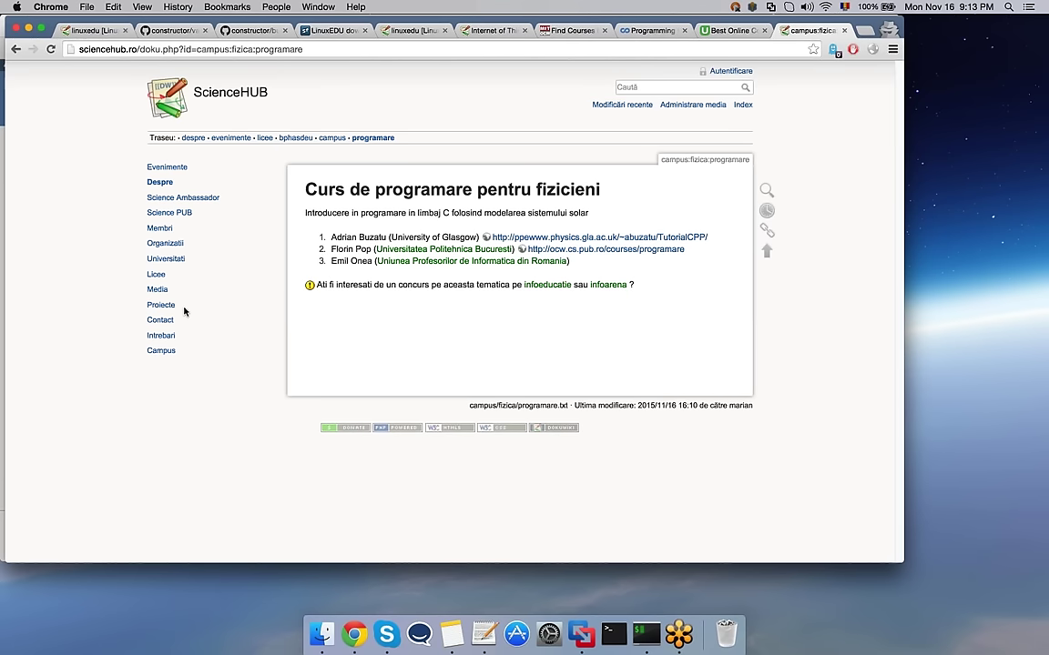
Step: Read ScienceHUB's Proiecte project proposals, then switch back to the full-screen Linux VM
click(157, 304)
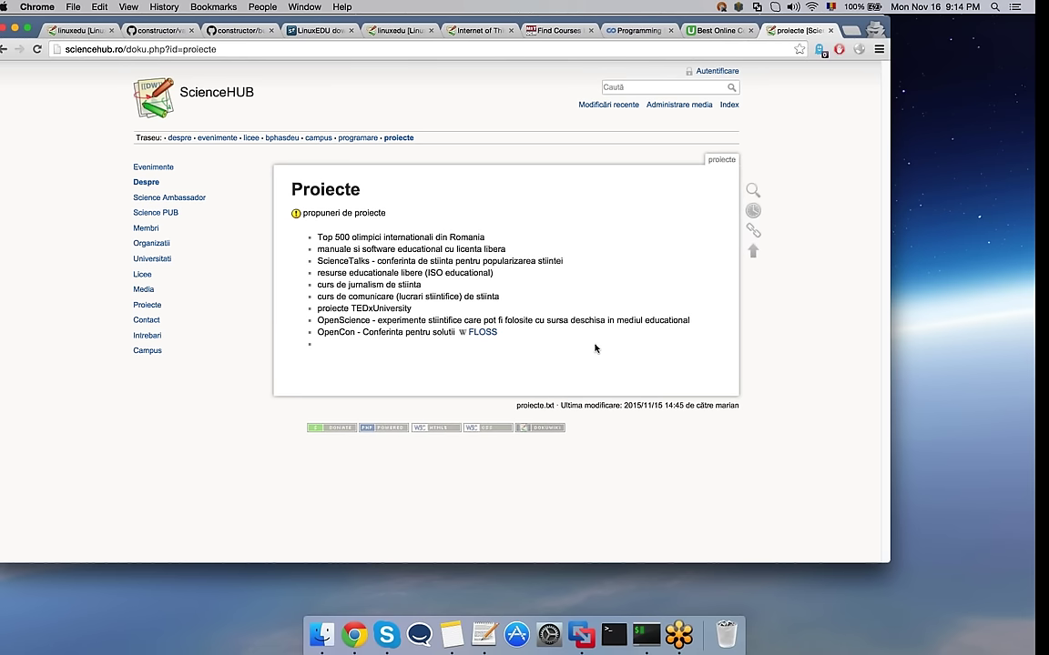
key(ctrl+Right)
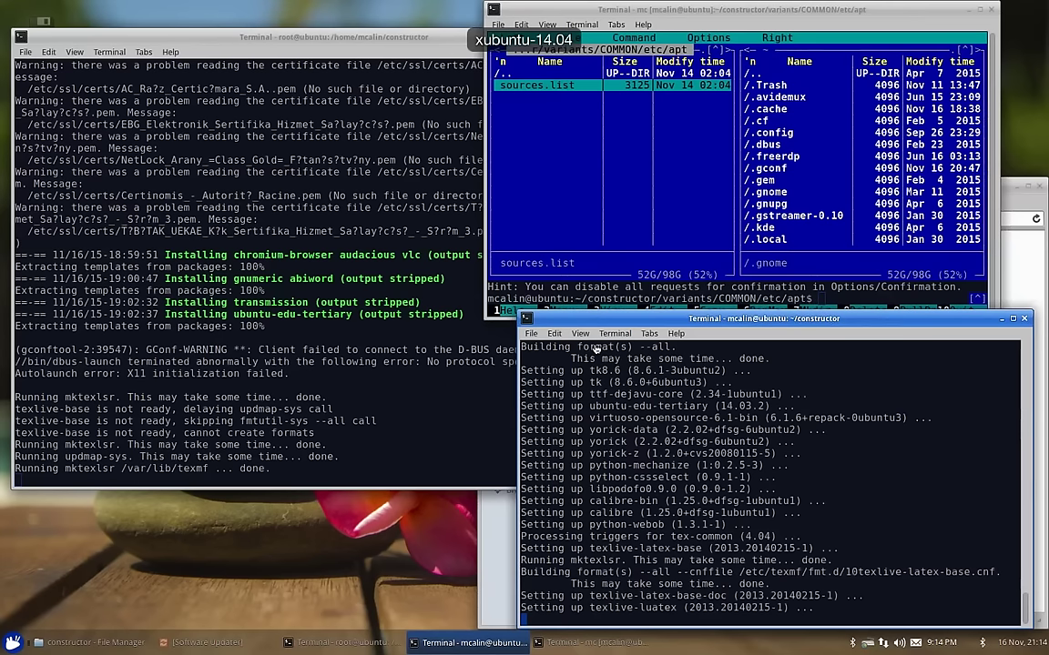
key(ctrl+Left)
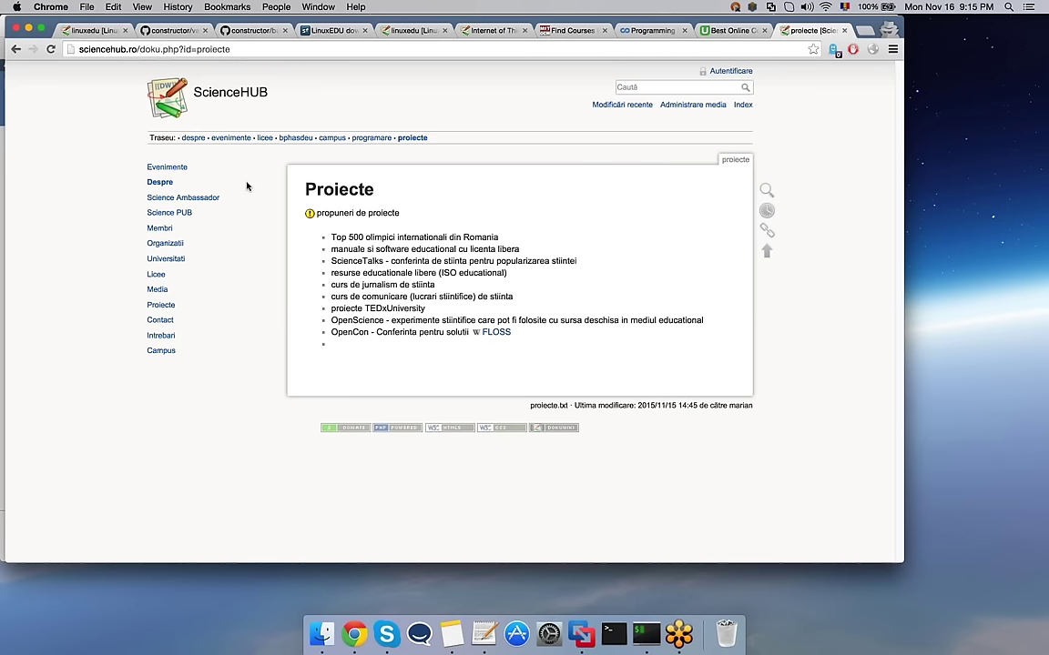
Step: Go via Despre to ScienceHUB's Science Ambassador page and skim the ambassador types
click(162, 183)
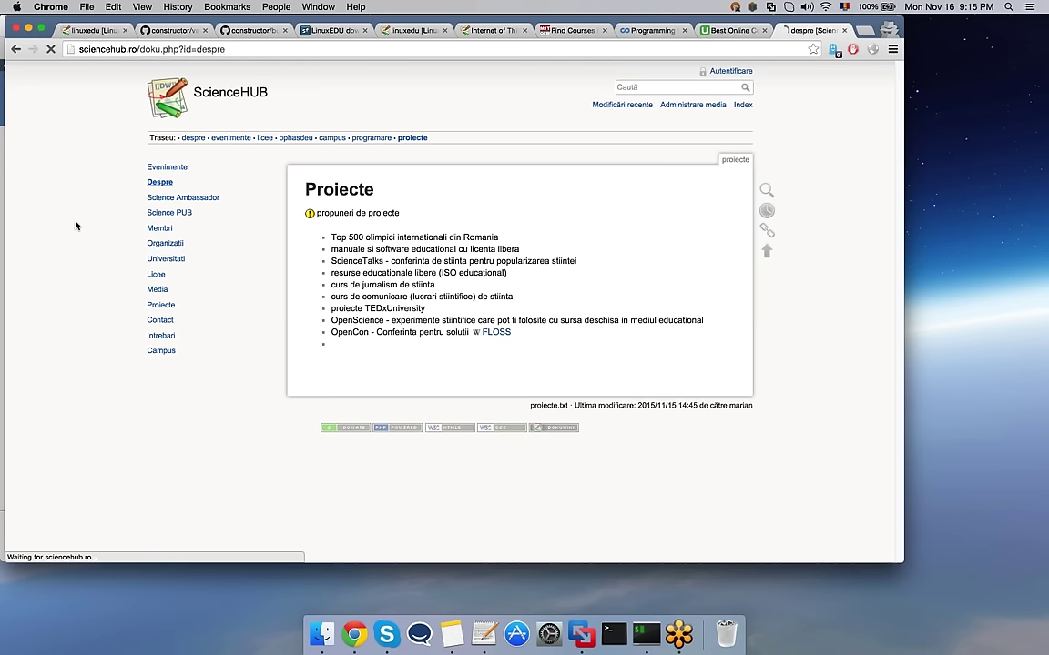
click(171, 198)
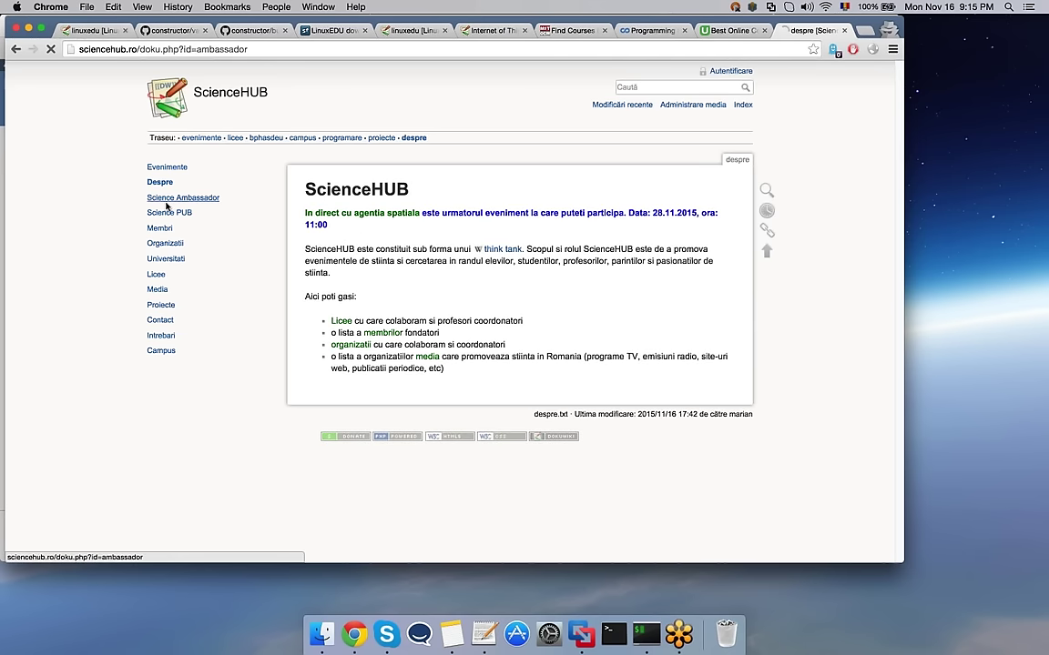
scroll(77, 222, down, 2)
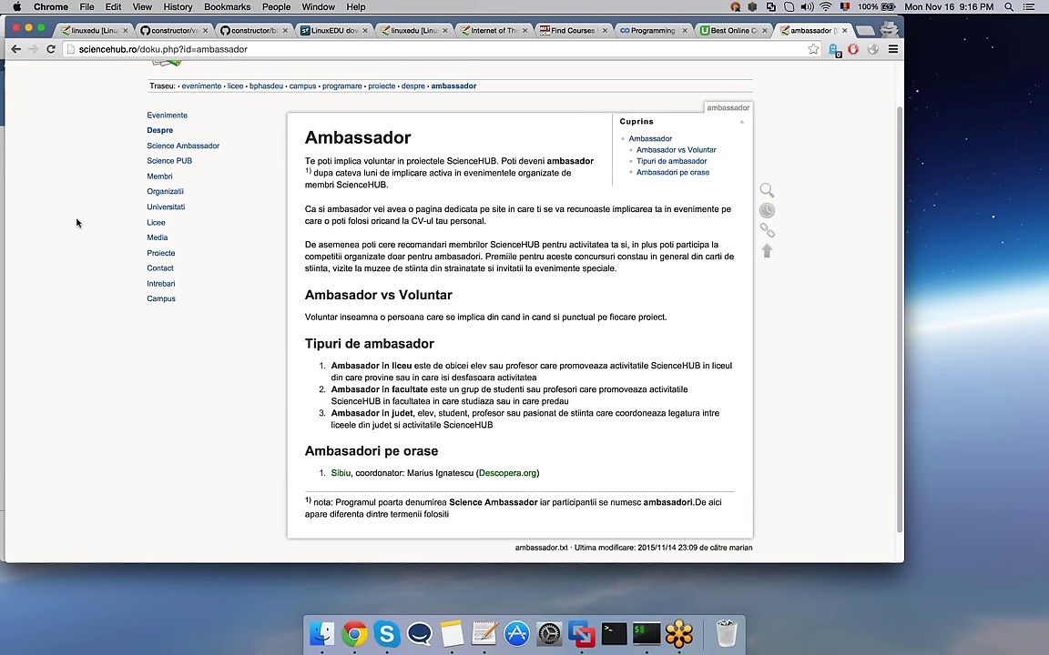
scroll(77, 223, up, 1)
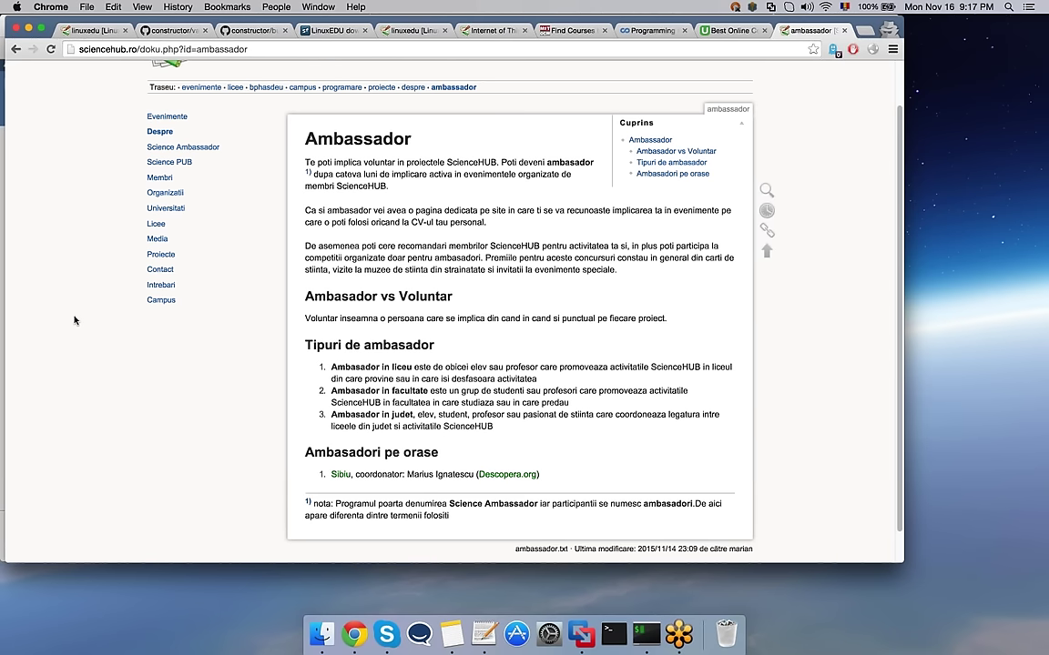
Step: Switch to the Linux VM and raise the root terminal showing the 52 min 59 s testing-0.1 build
key(ctrl+Right)
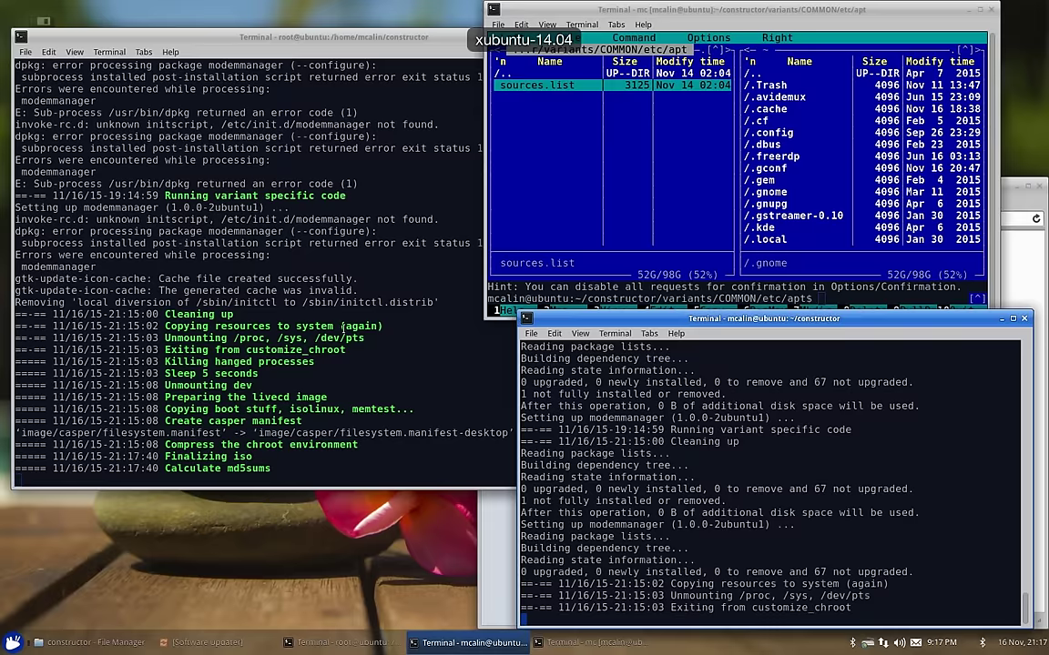
click(343, 326)
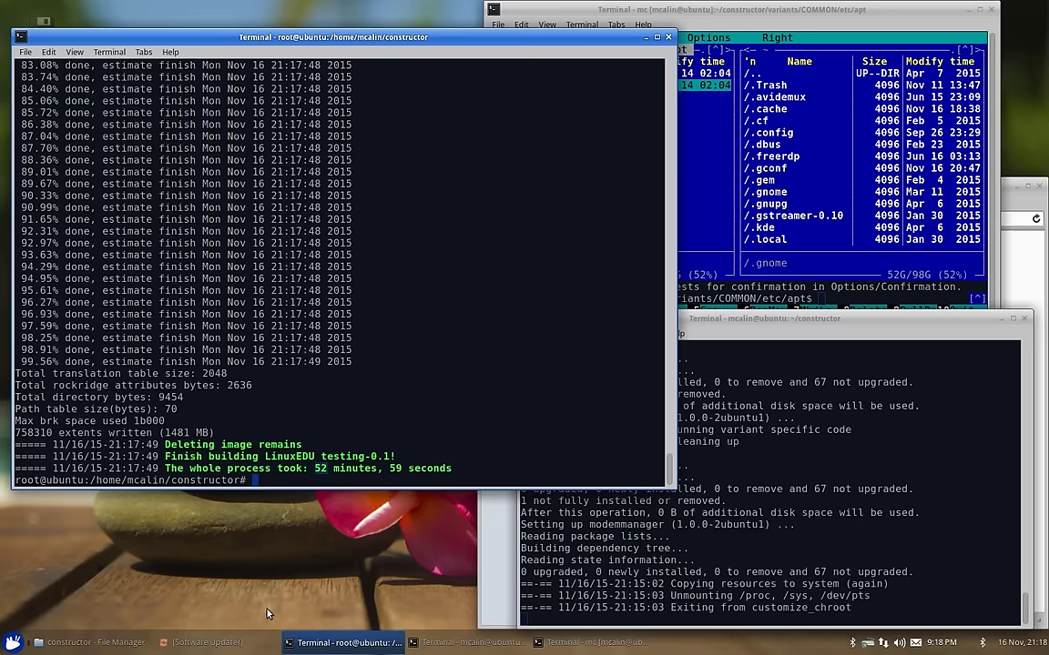
Step: Find the 1.6 GB linuxedu-testing-0.1_amd64.iso and its build log in Thunar's constructor folder
click(103, 643)
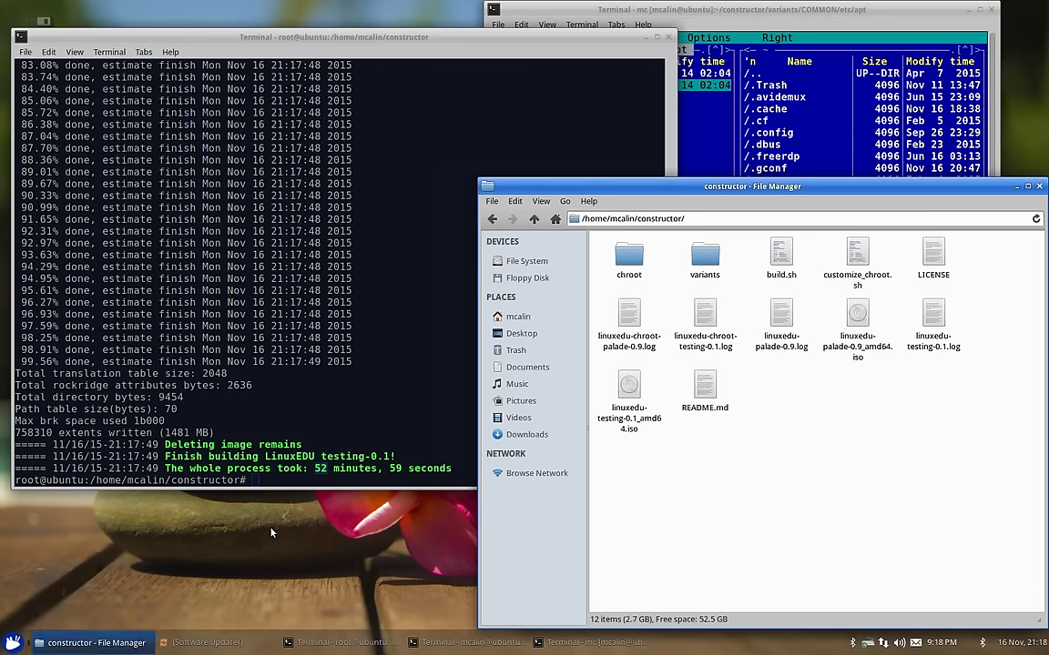
click(289, 440)
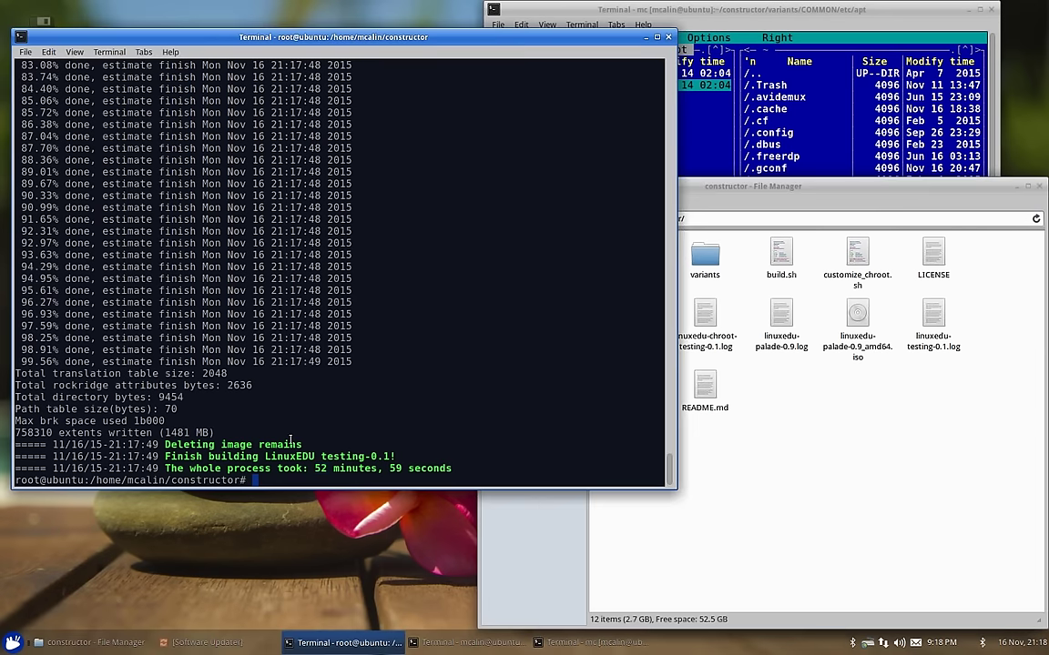
key(Up)
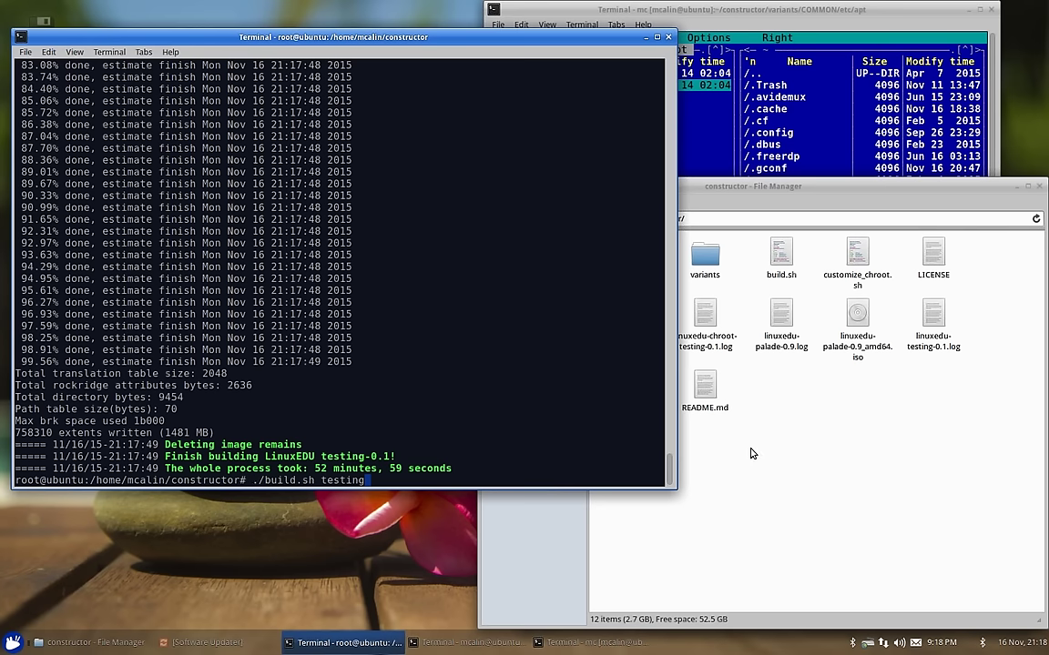
click(710, 403)
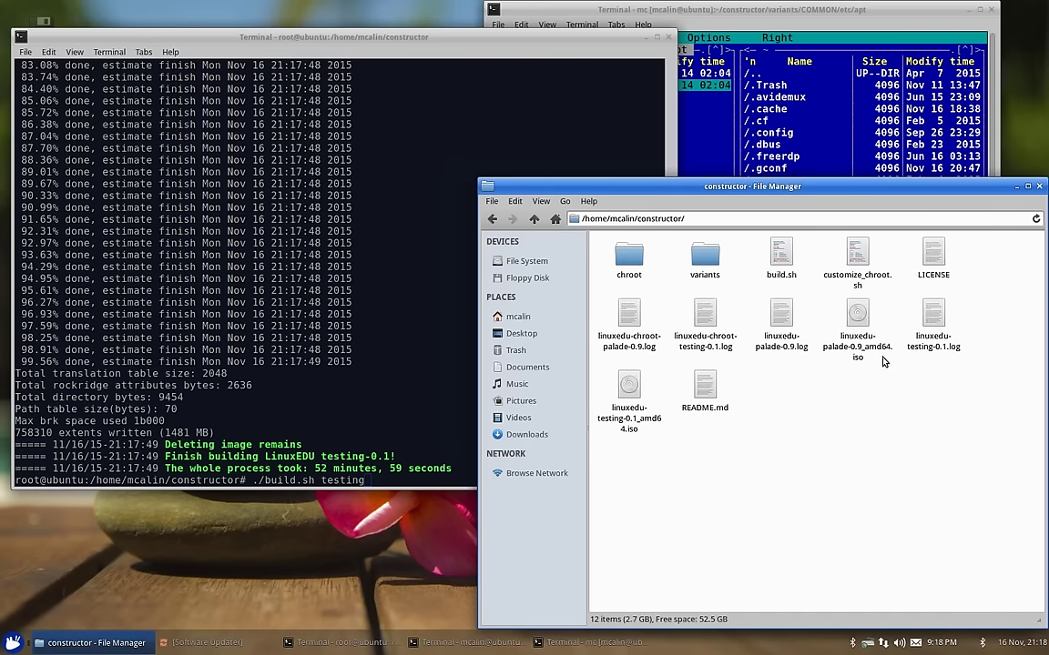
click(924, 352)
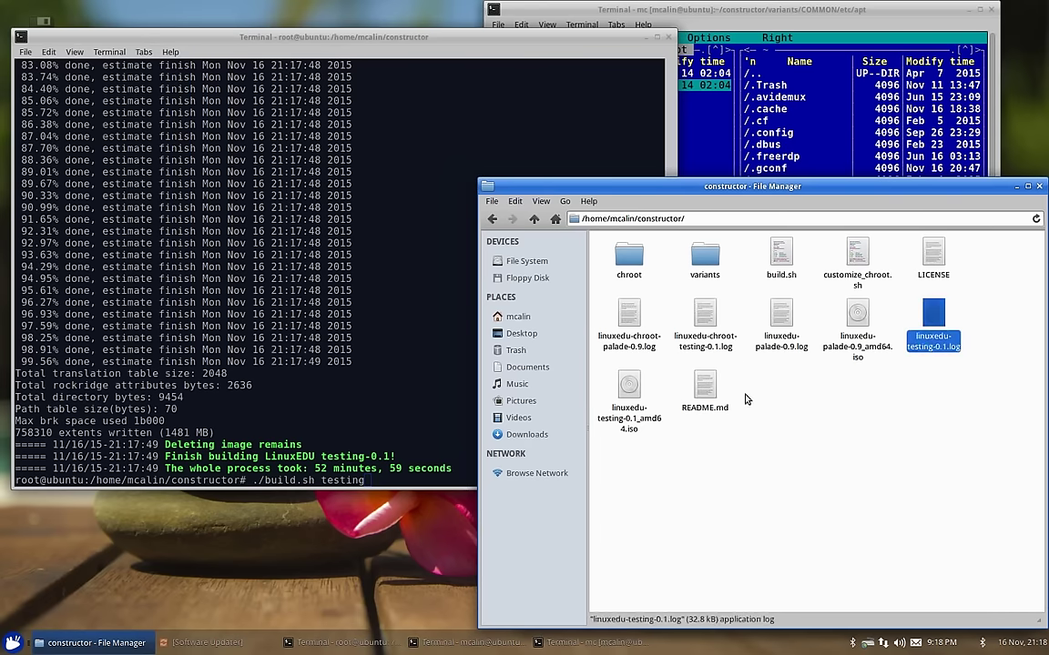
click(638, 433)
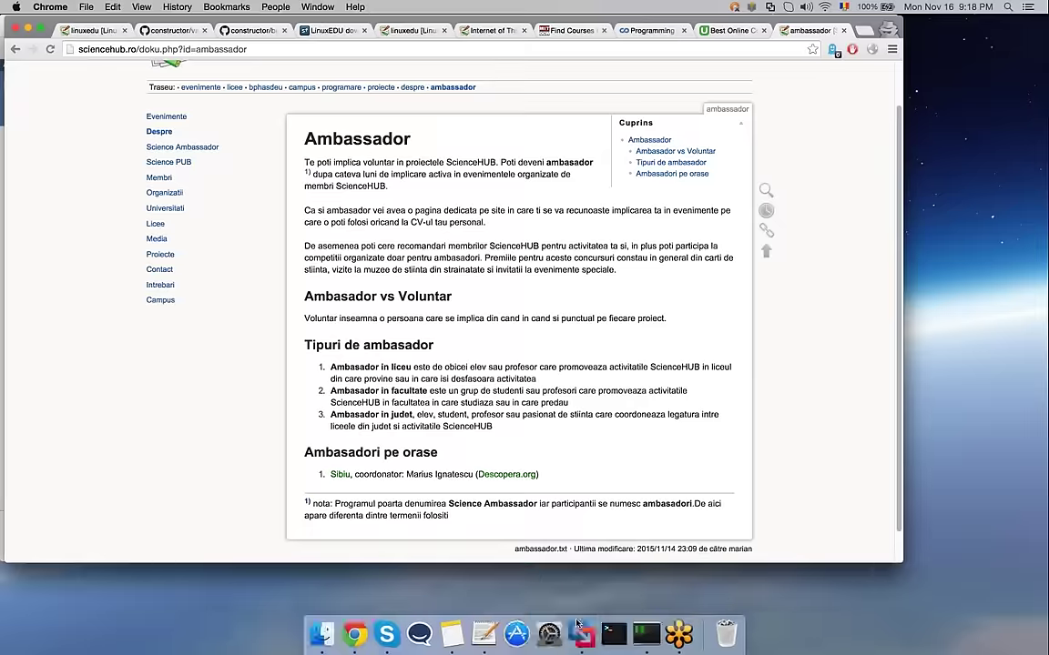
right_click(578, 615)
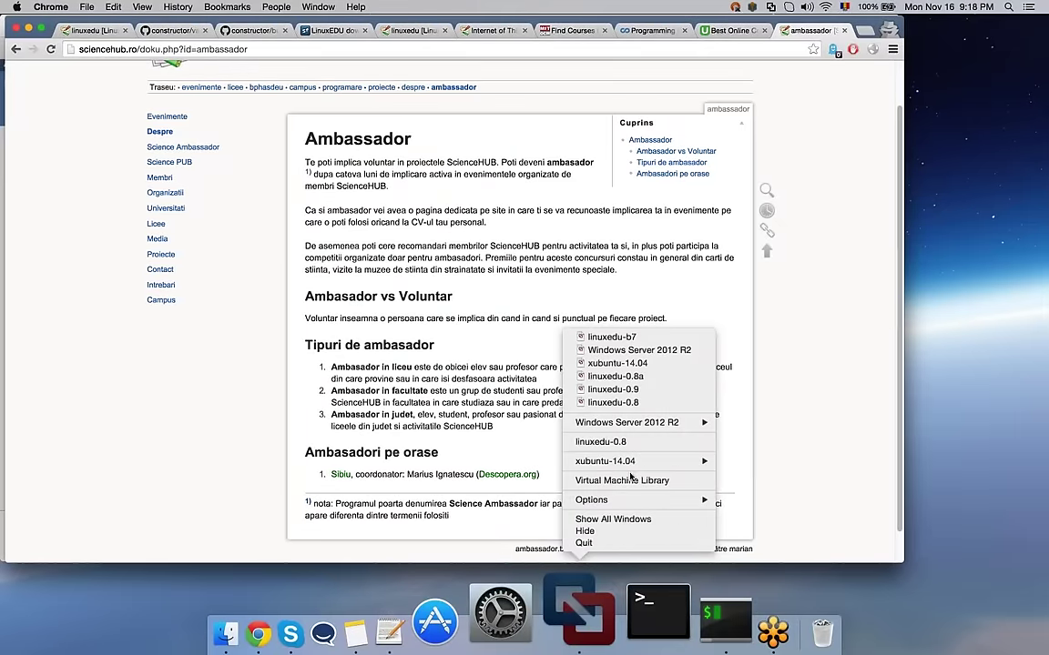
Step: Paste the testing ISO into Finder's ser folder and bring up Fusion's Virtual Machine Library
click(622, 480)
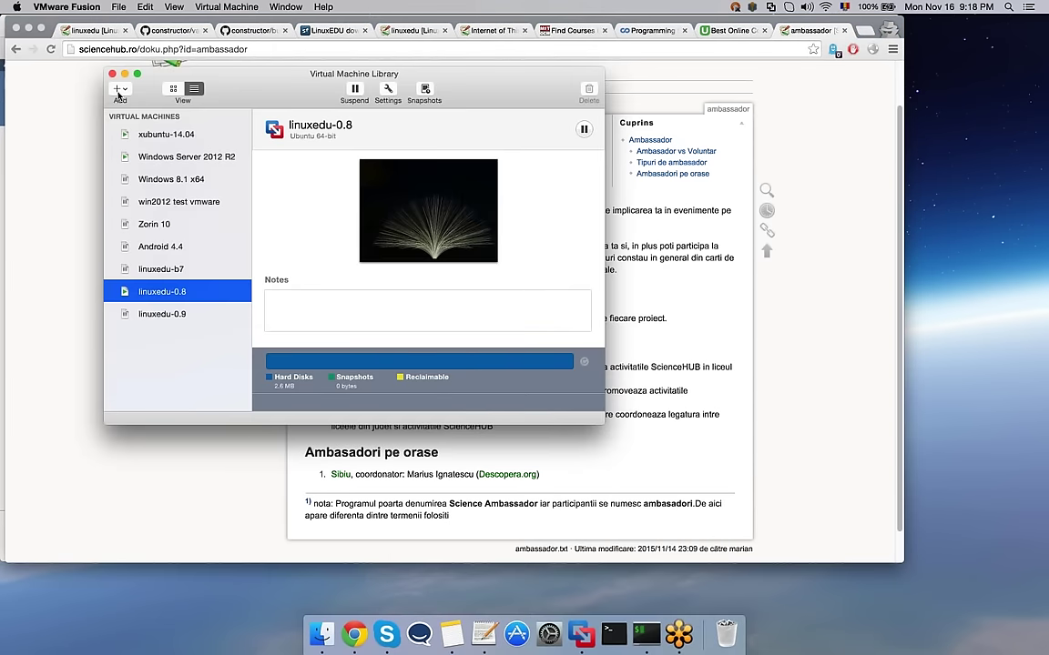
click(322, 633)
key(super+v)
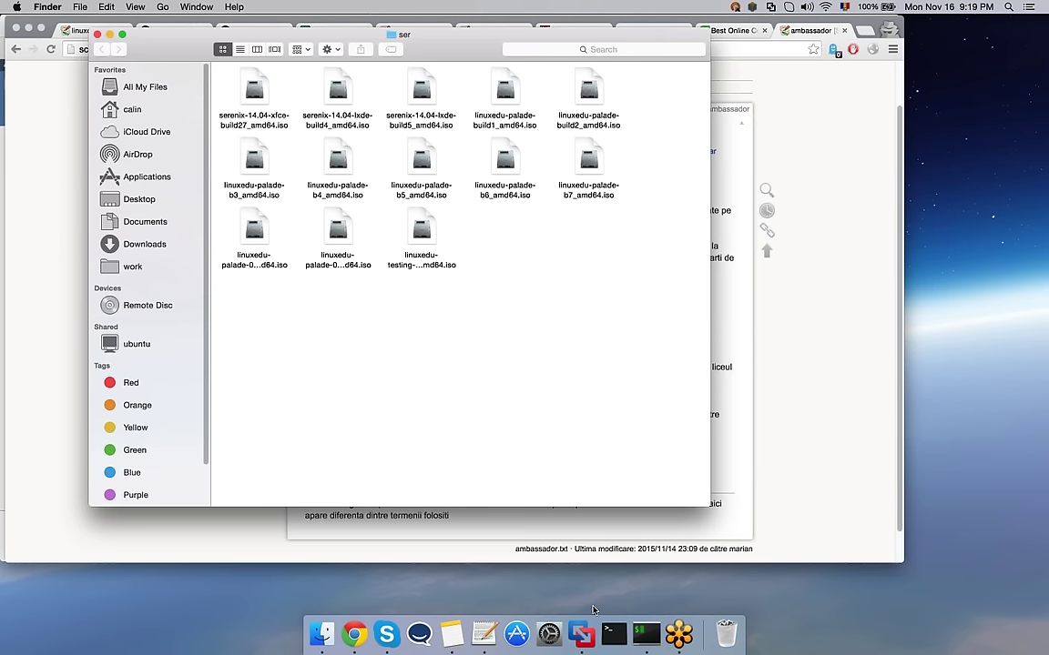
click(582, 633)
click(118, 89)
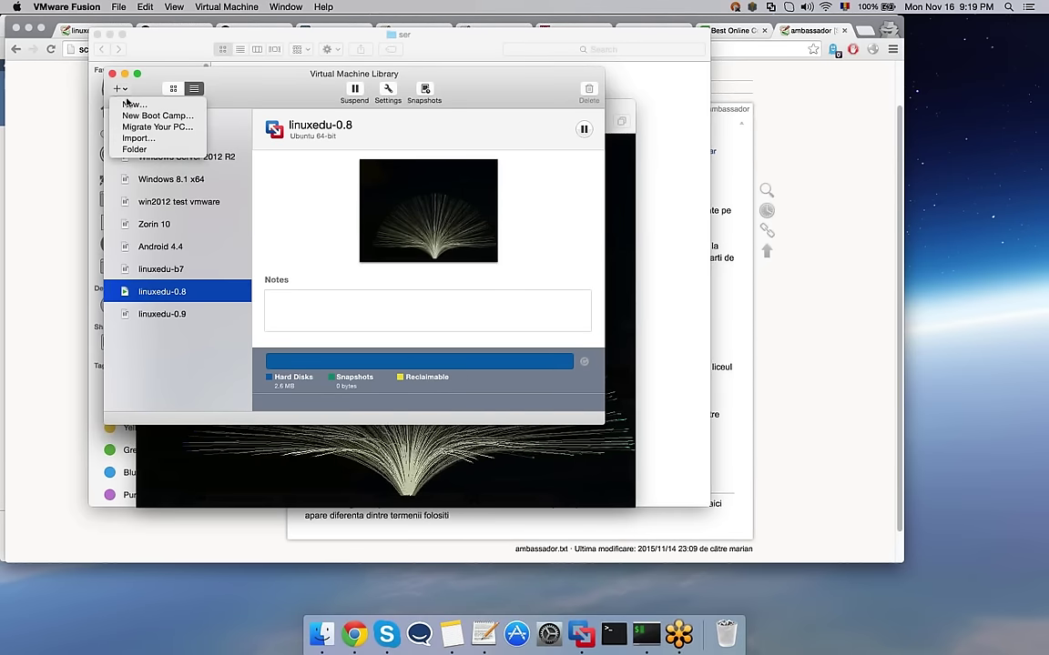
Step: Start a new VM installing from the linuxedu-testing-0.1_amd64.iso disc image in the ser folder
click(127, 105)
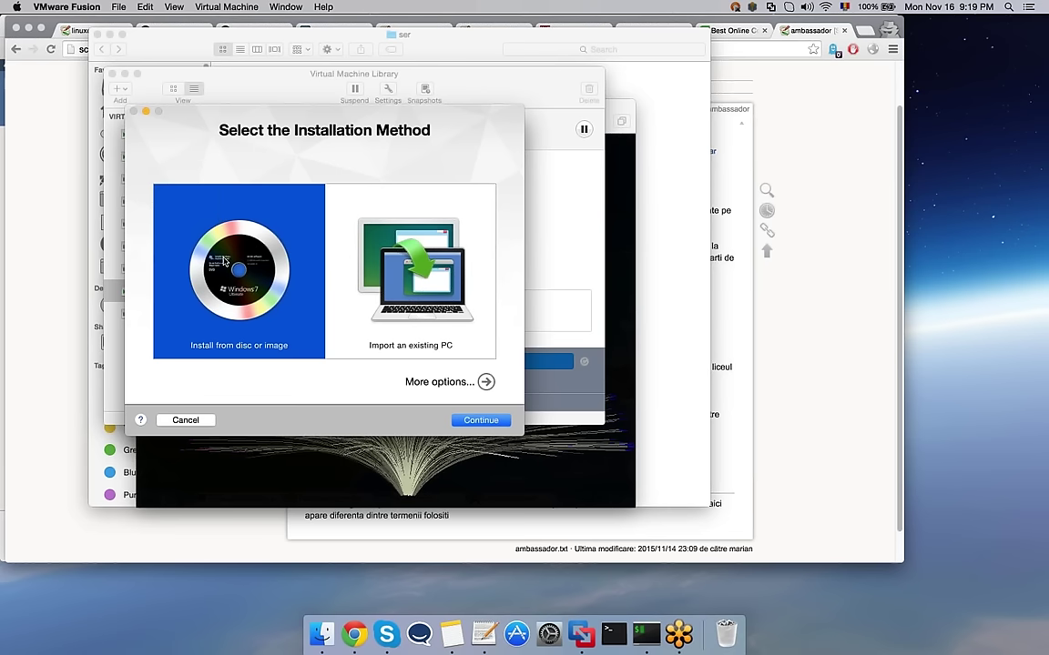
double_click(228, 267)
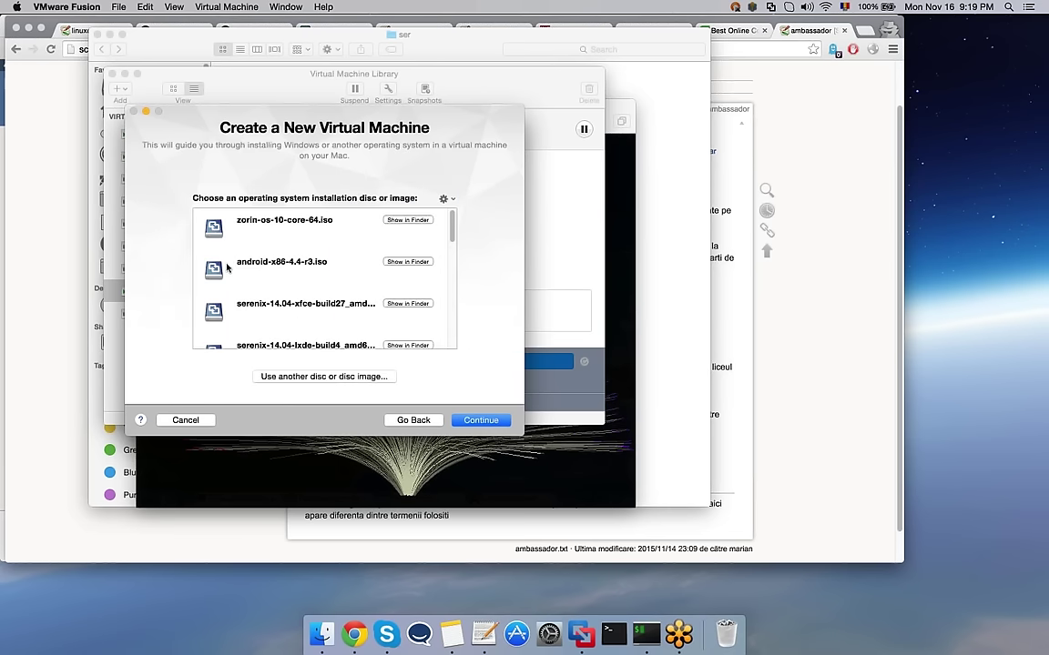
click(337, 376)
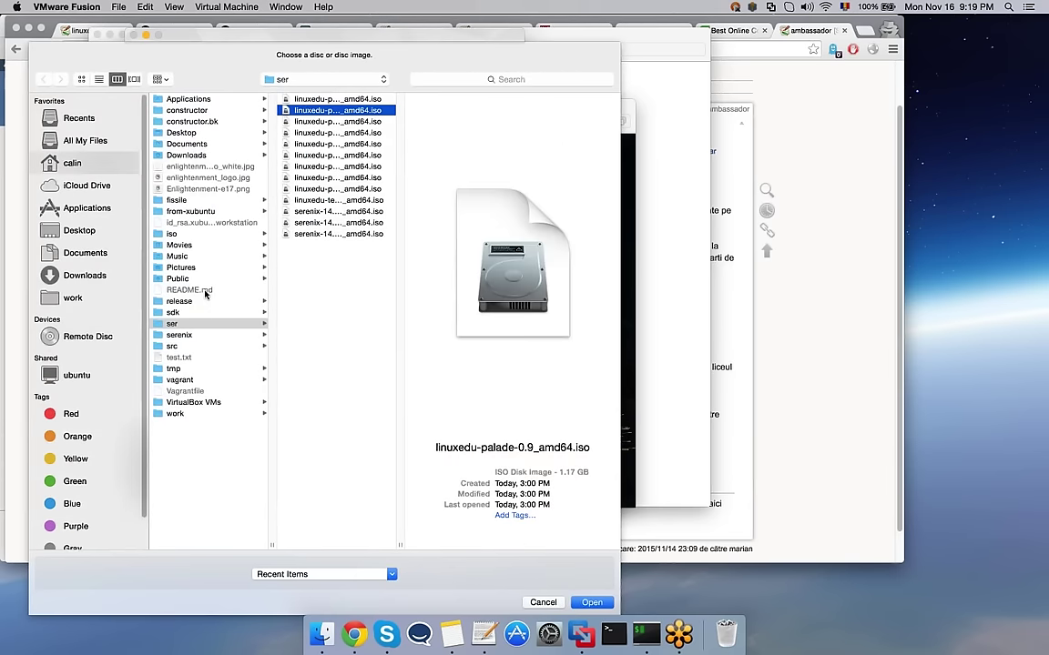
click(187, 324)
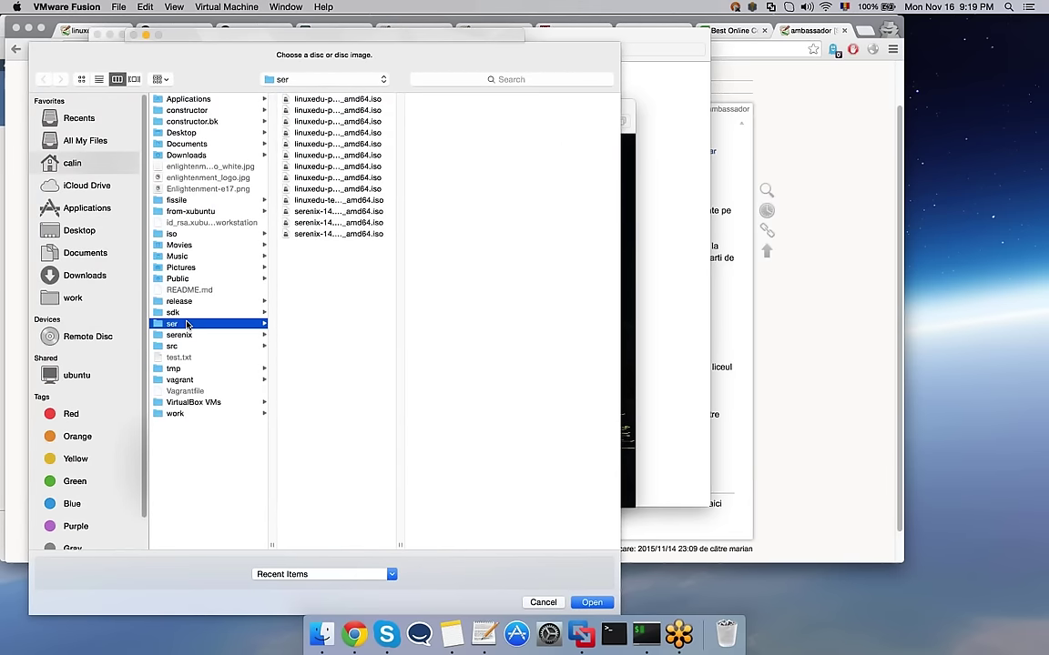
click(331, 200)
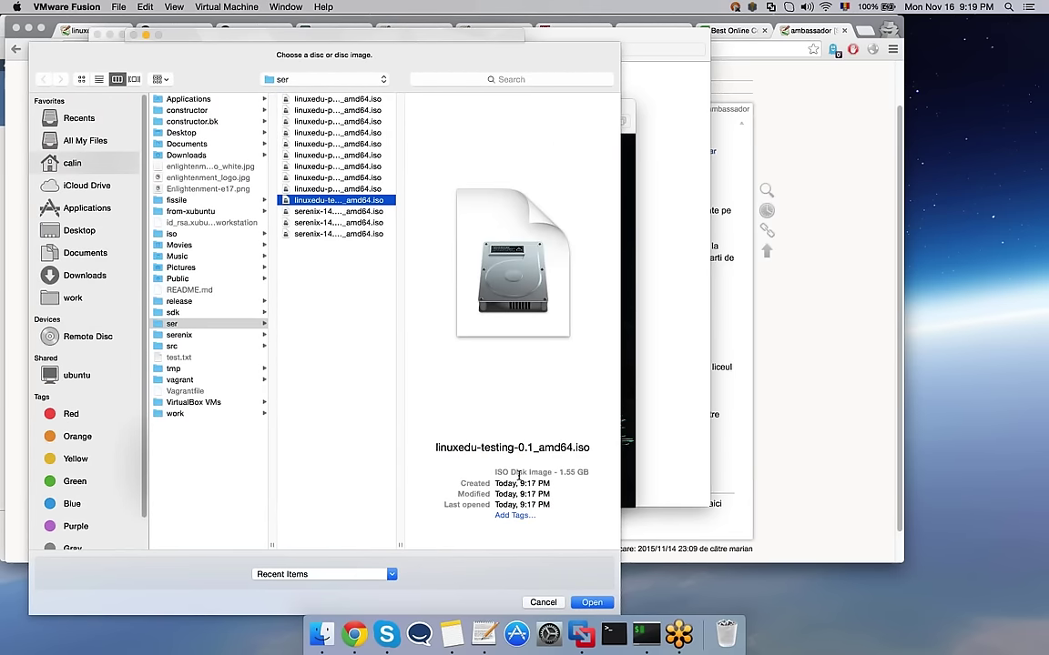
click(593, 603)
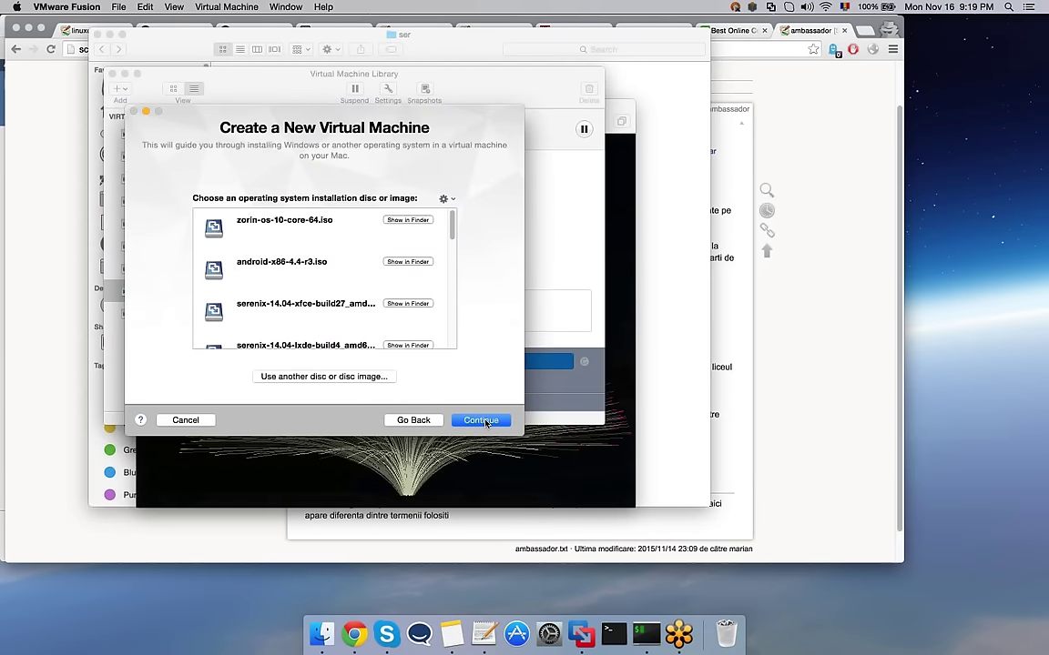
Step: Set the guest OS to Ubuntu 64-bit and save the machine as linuxedu-testing-0.1
click(485, 421)
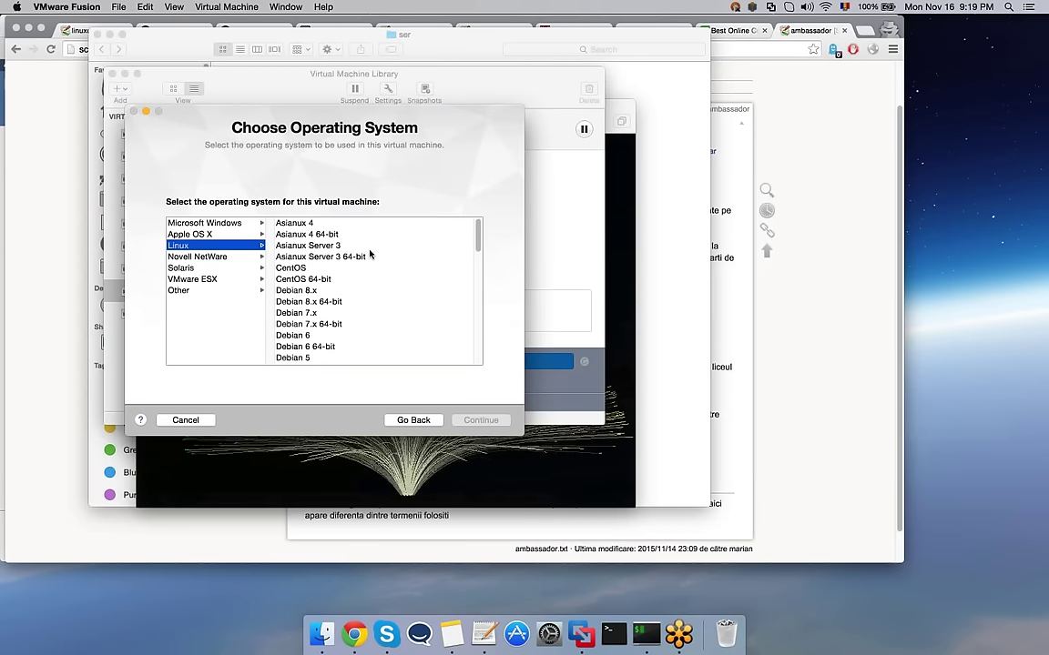
scroll(369, 255, down, 10)
click(370, 281)
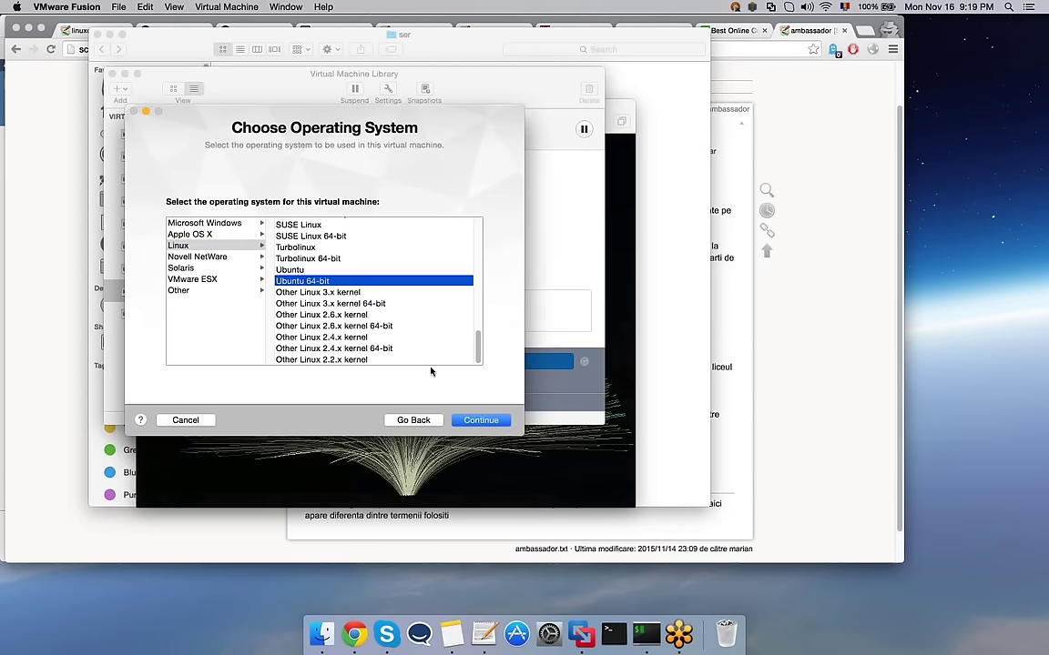
click(494, 425)
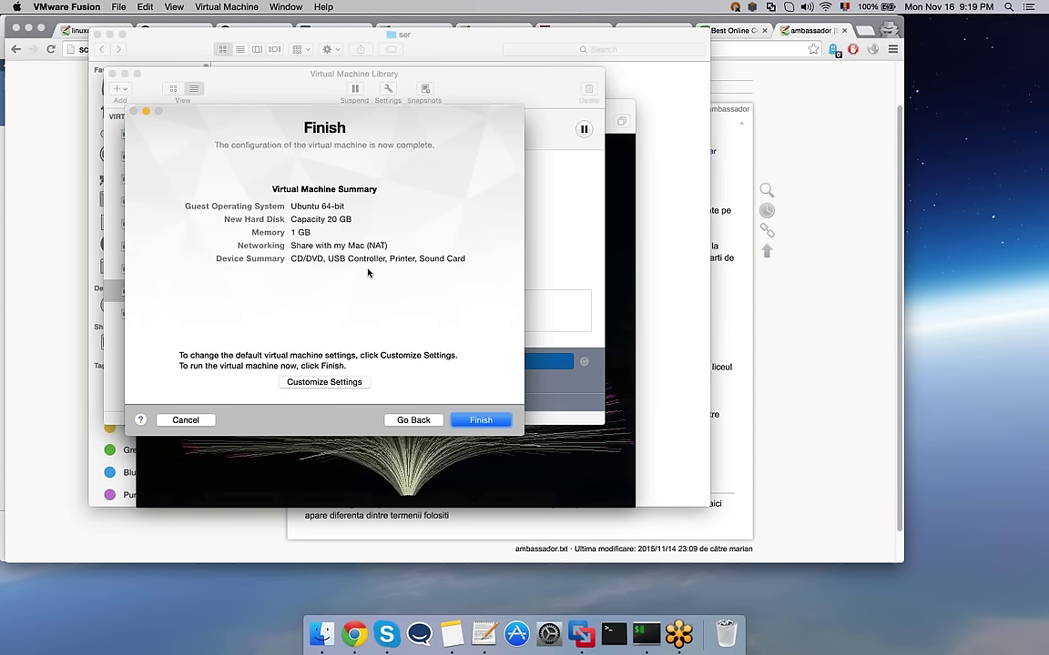
click(481, 422)
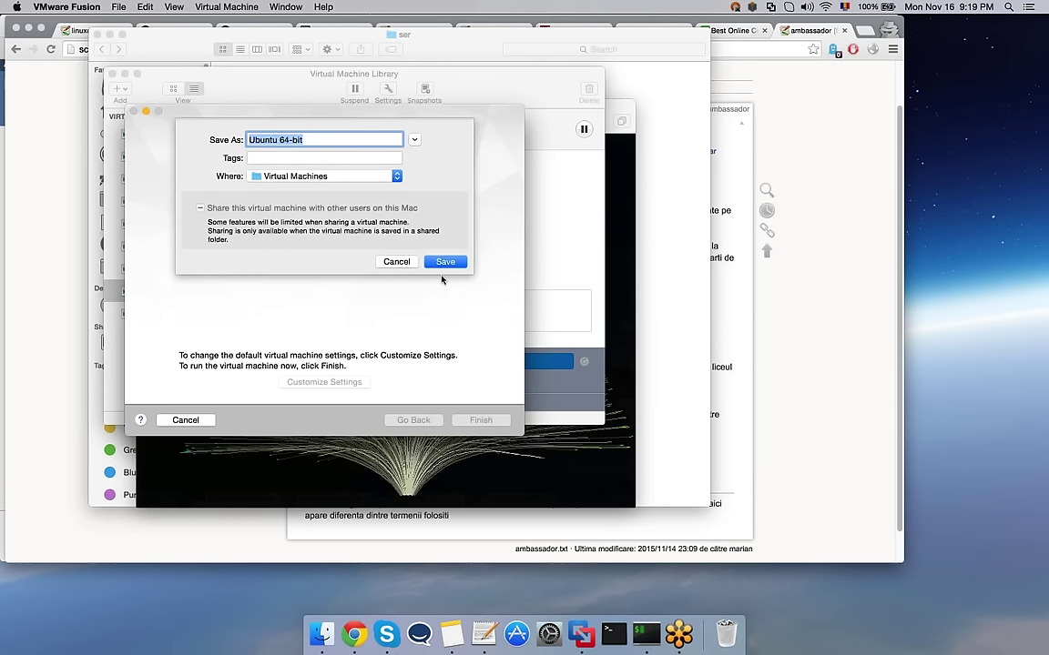
text(linuxedu-testin)
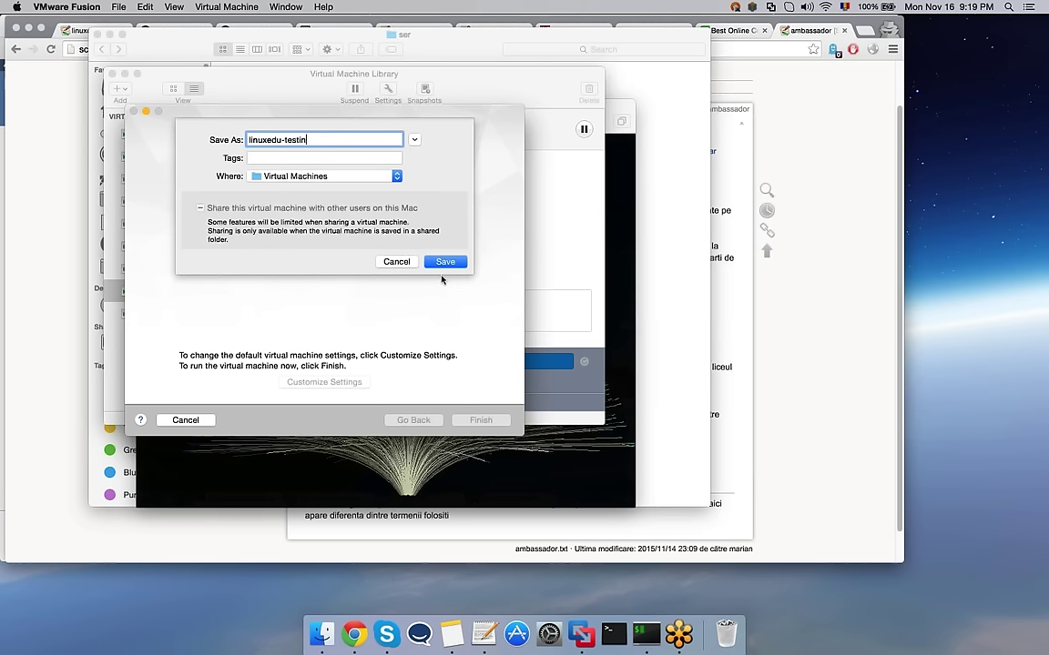
text(g-0.1)
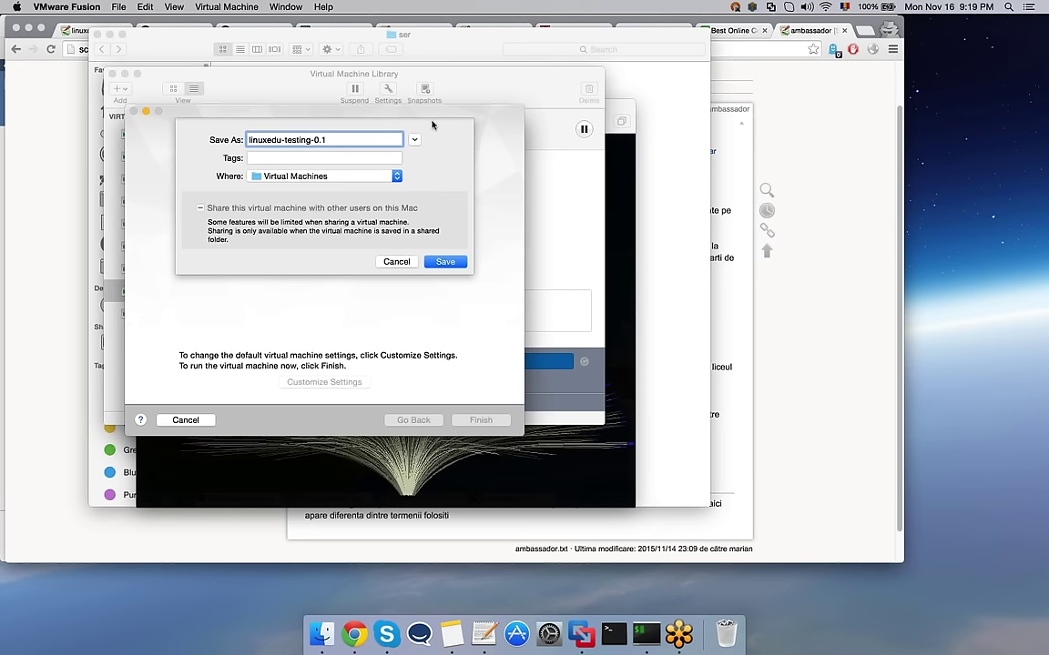
click(445, 262)
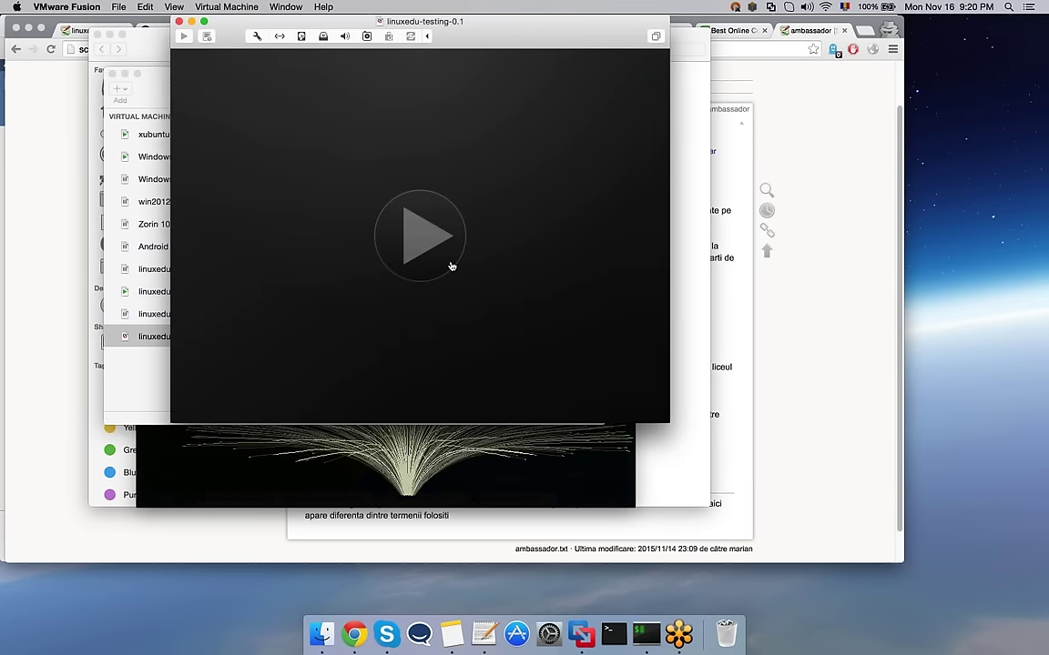
Step: Power on the LinuxEDU VM, reposition its window, and let the guest capture input while it boots
click(452, 266)
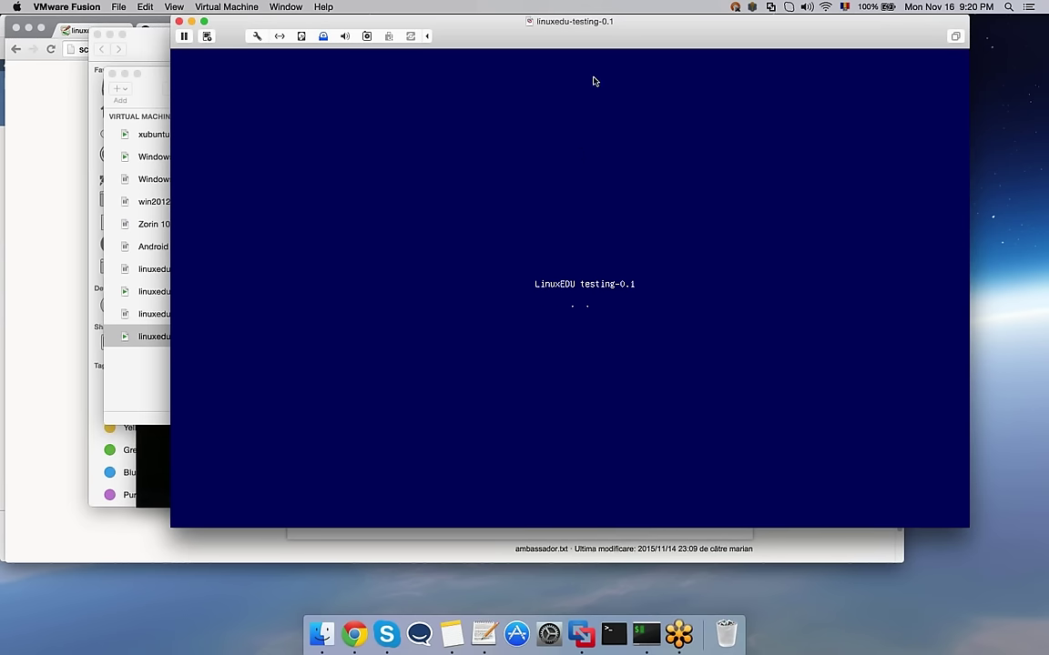
drag(601, 28, 528, 78)
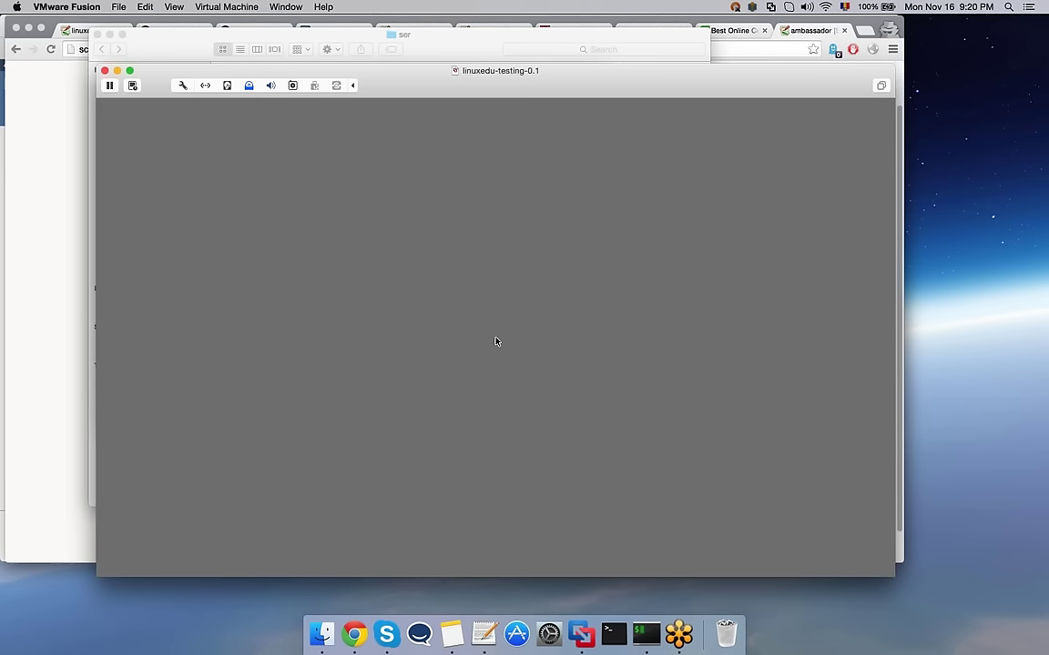
click(496, 342)
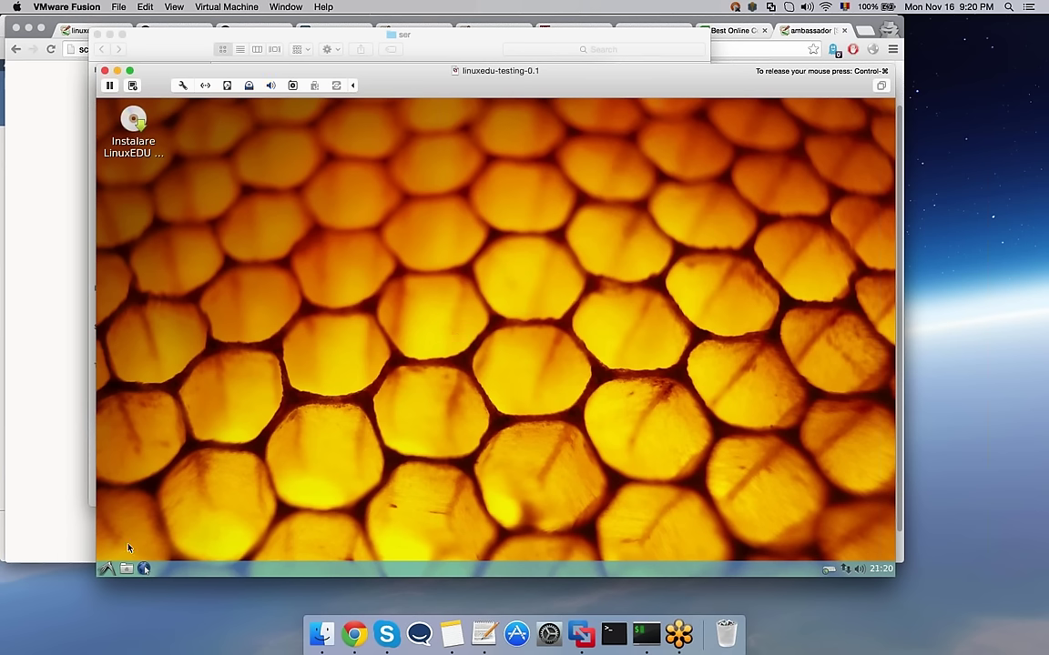
Step: Launch the PCManFM file manager from the Accesorii applications menu
click(107, 568)
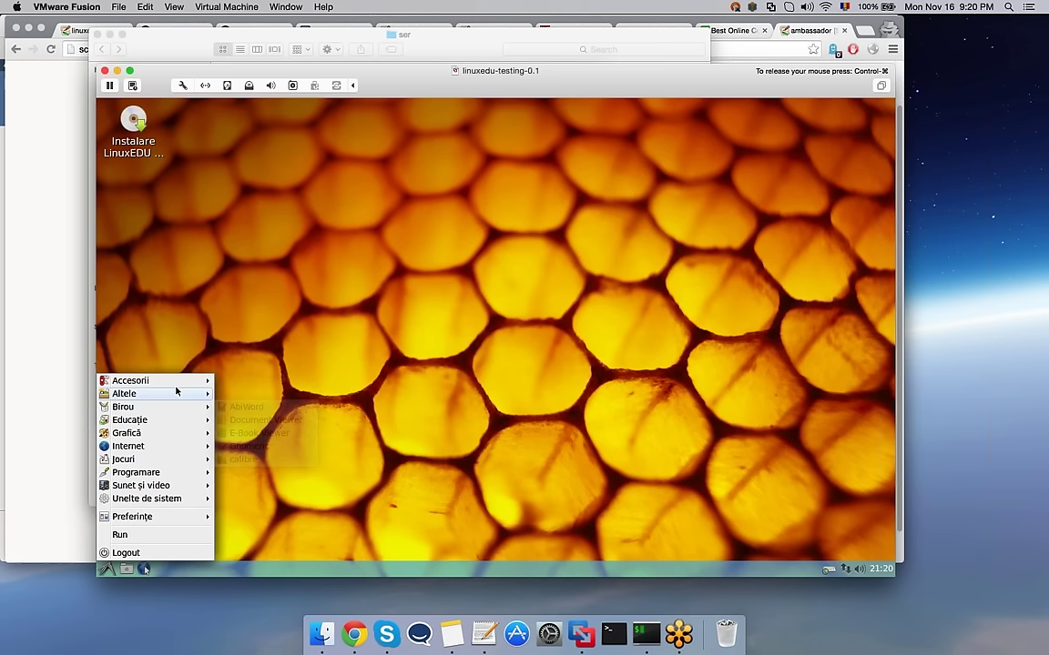
mouse_move(176, 394)
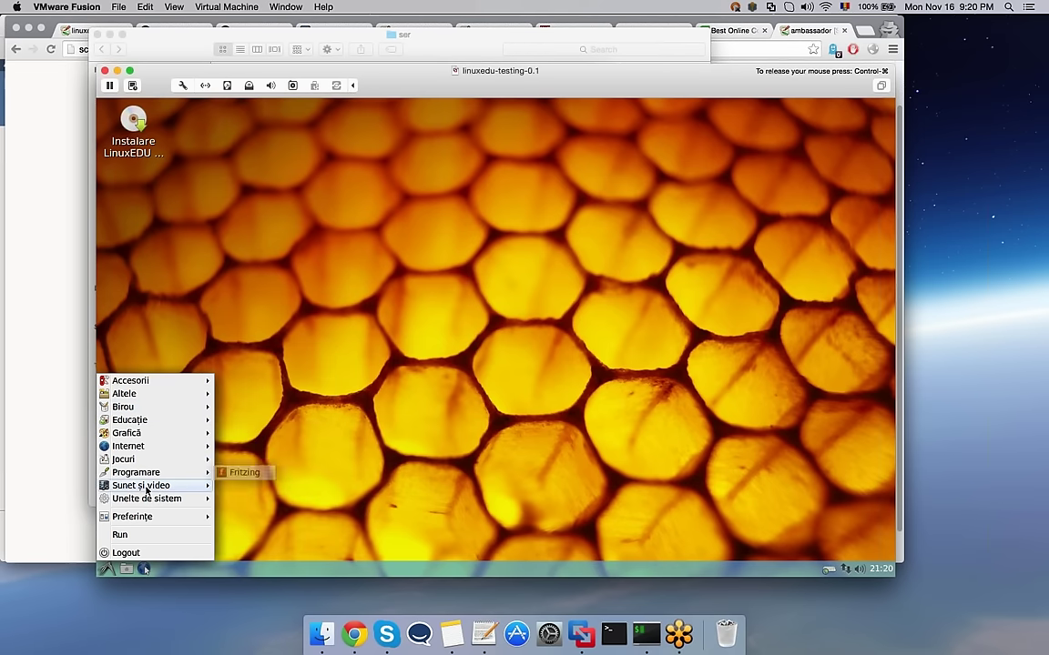
mouse_move(160, 385)
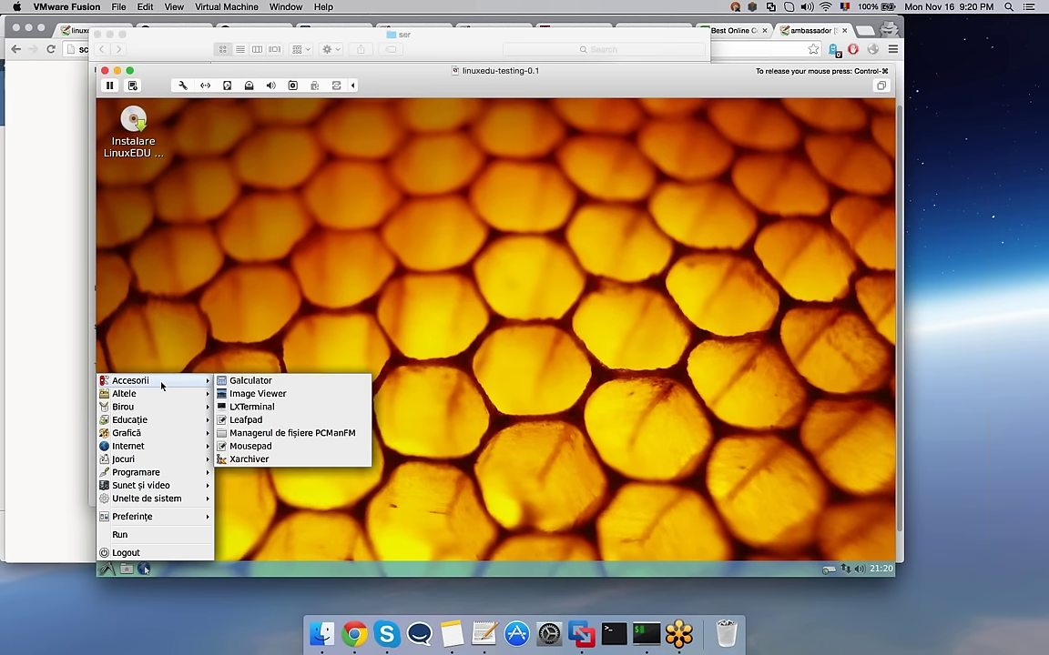
click(251, 434)
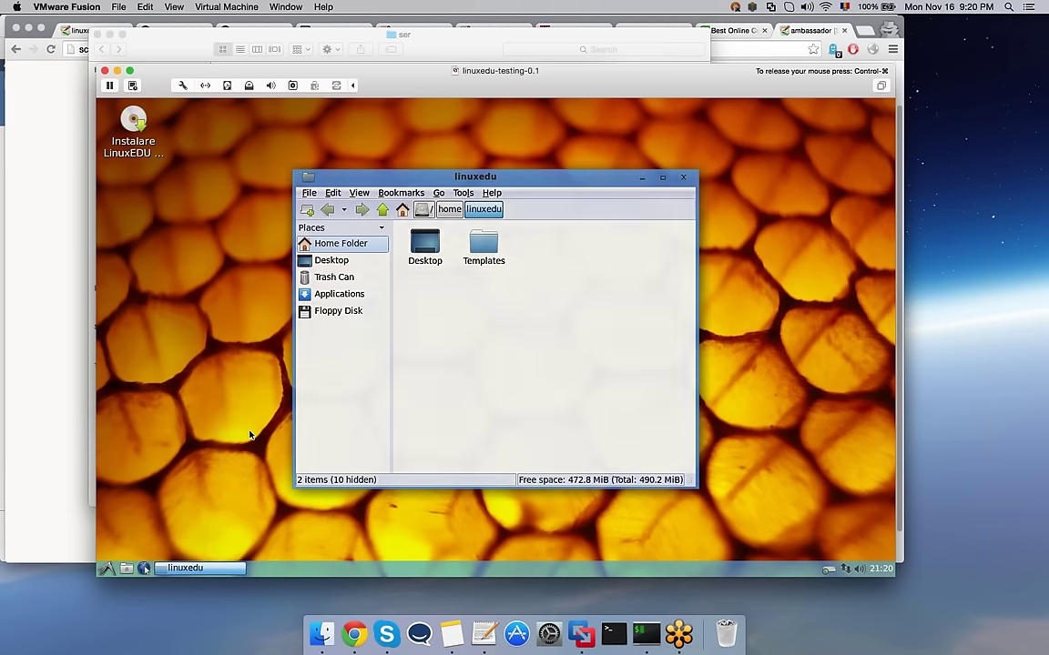
Step: Browse the file manager's menus, then minimize it and restore it from the taskbar
click(359, 193)
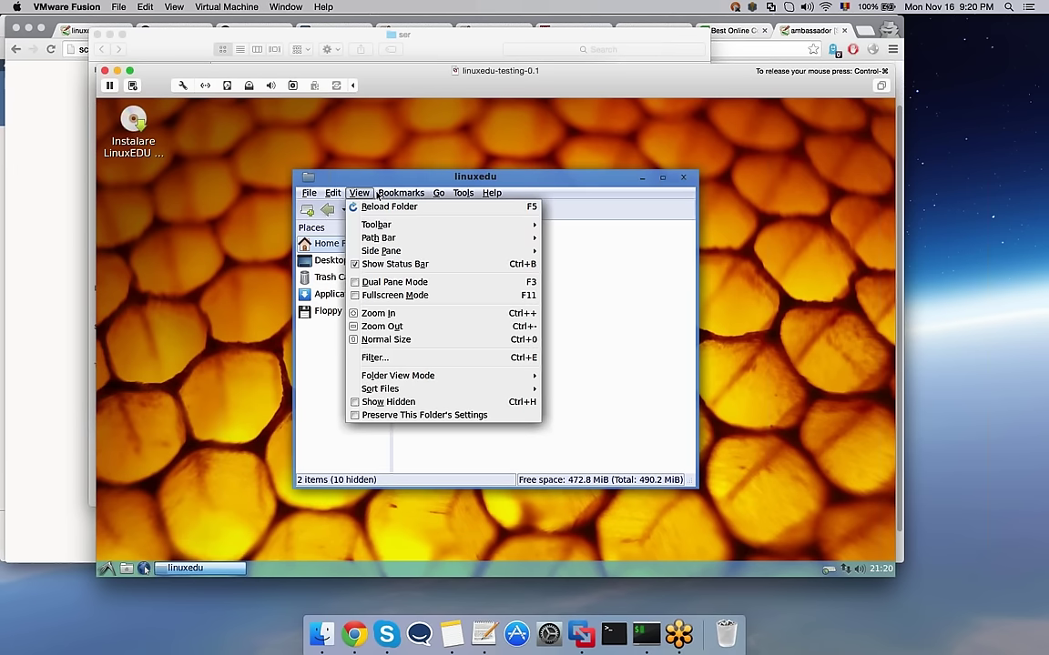
mouse_move(425, 195)
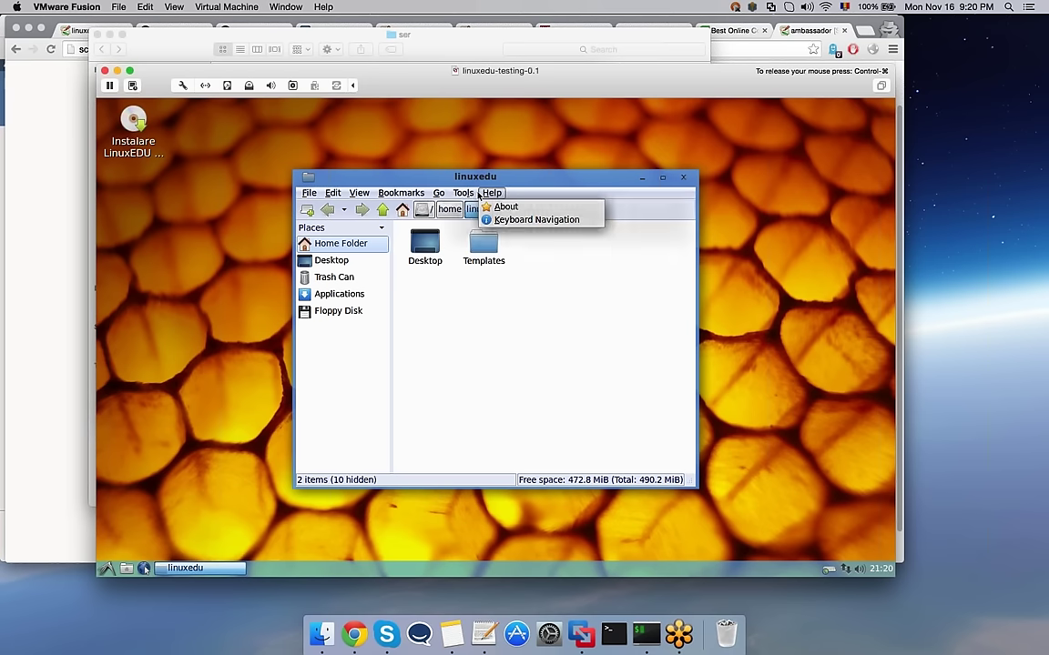
mouse_move(347, 196)
mouse_move(462, 193)
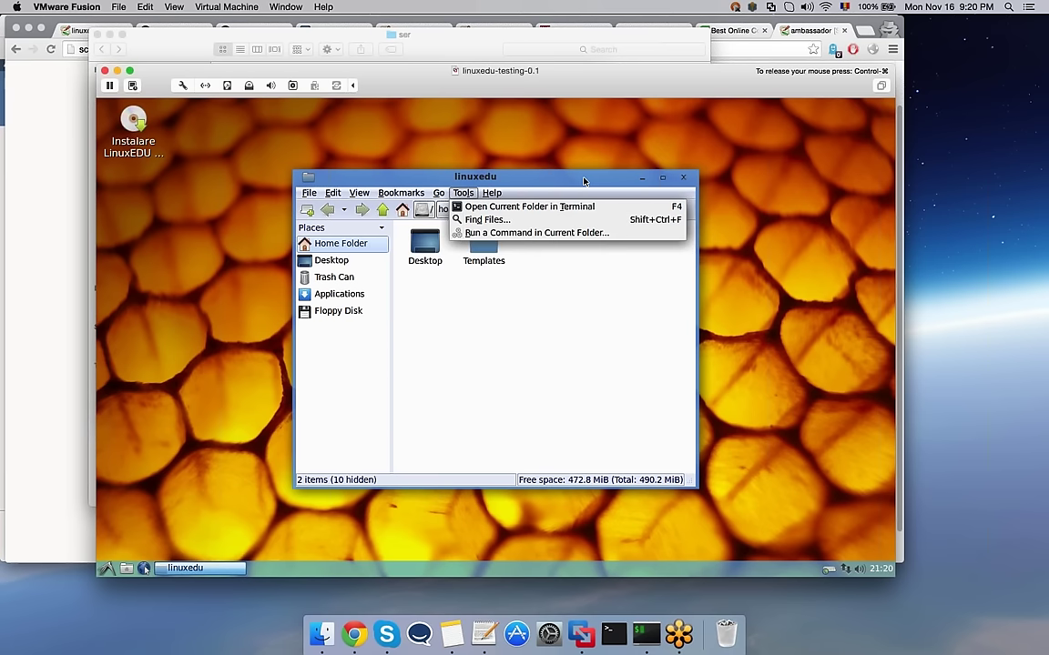
click(583, 181)
click(642, 178)
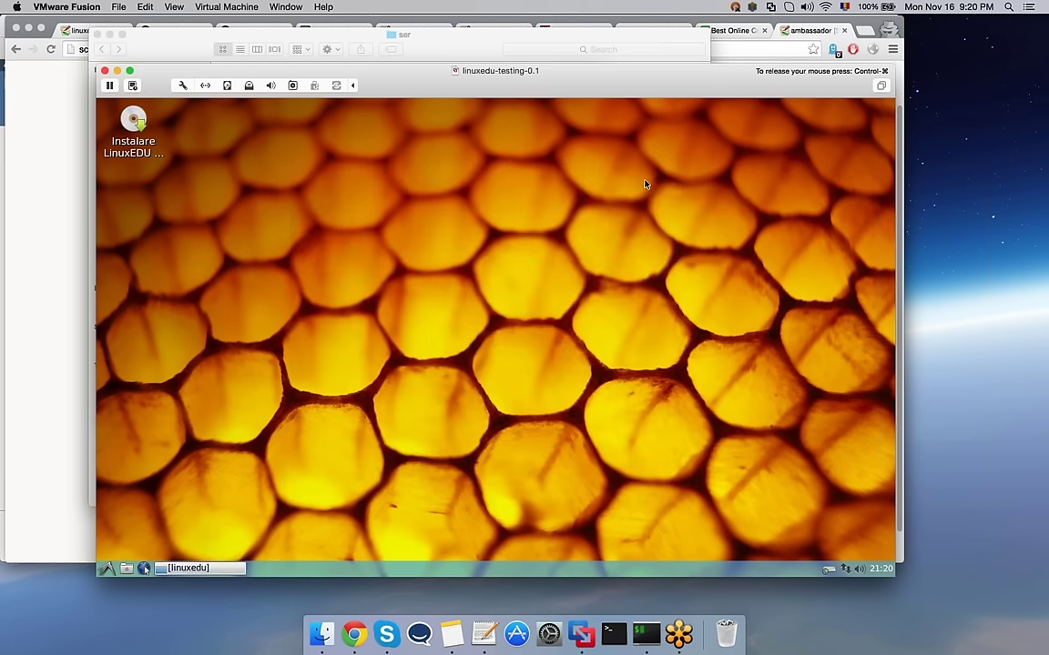
click(199, 568)
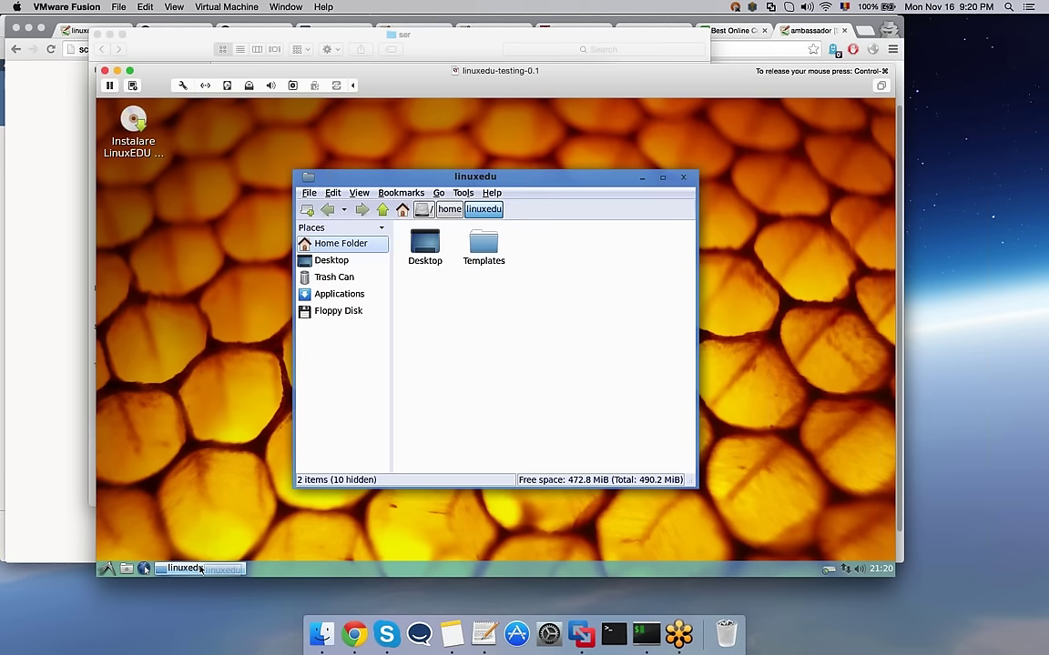
click(123, 187)
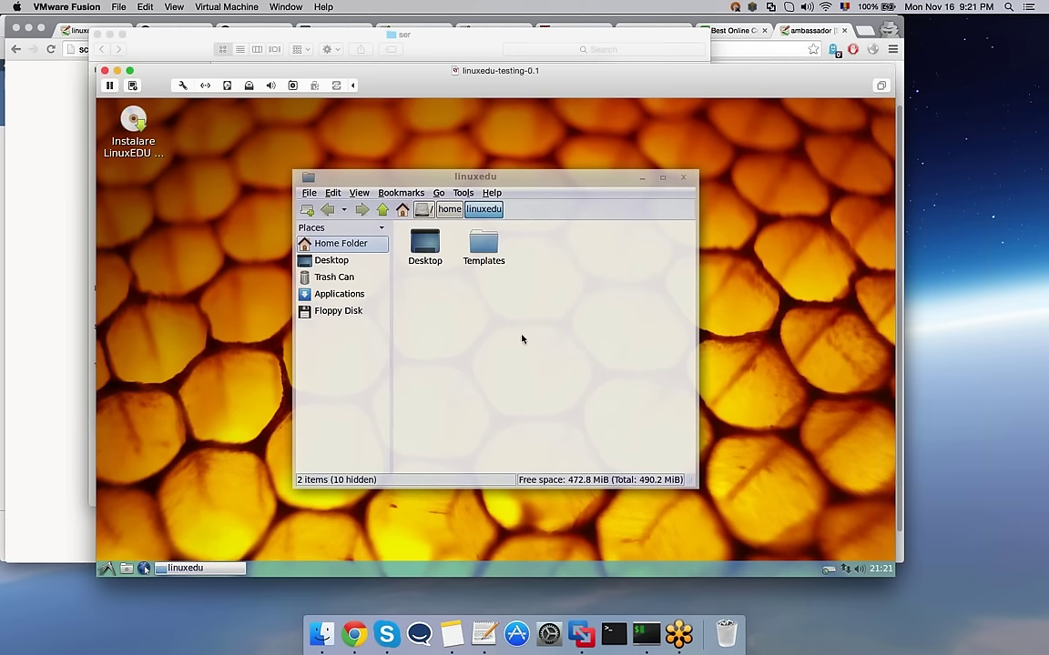
Step: Launch Instalare LinuxEDU, choose Română, and continue past the welcome and preparation pages
double_click(133, 127)
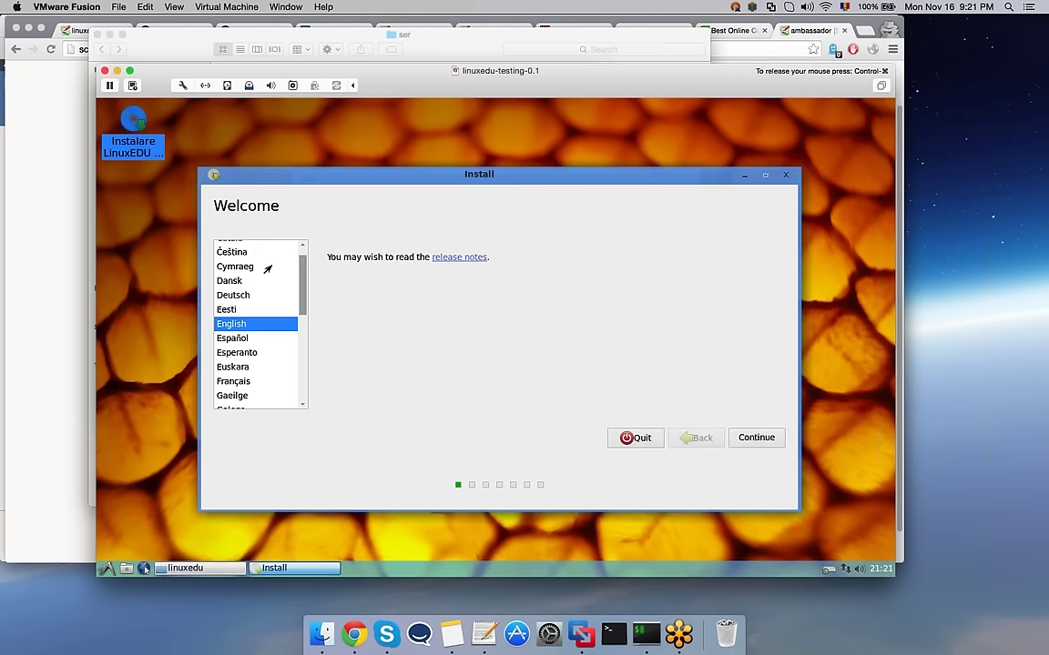
scroll(302, 290, down, 3)
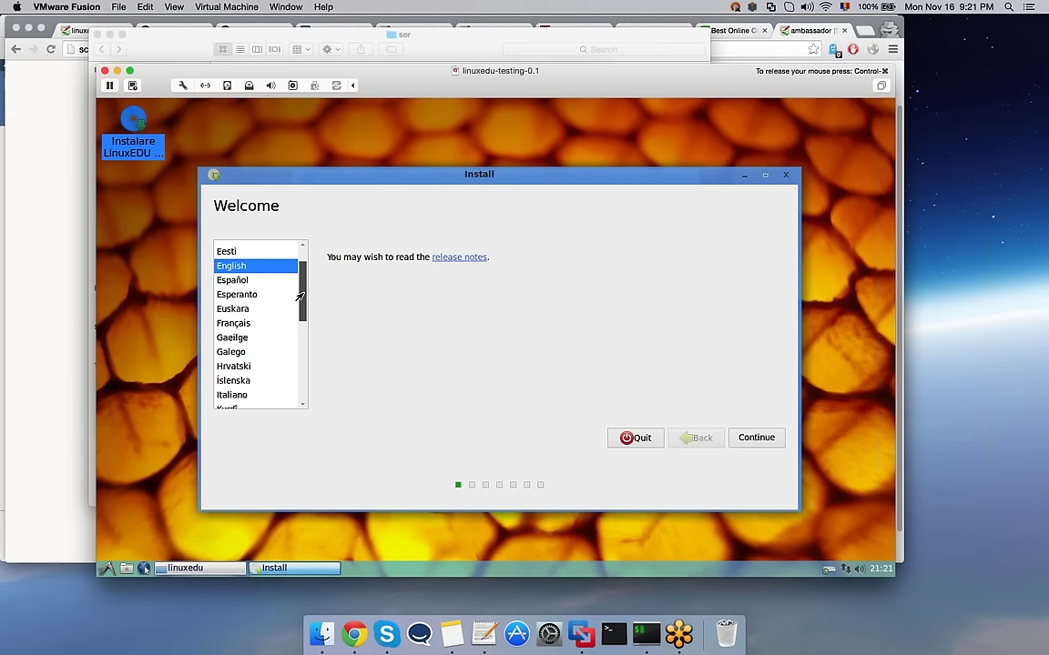
scroll(301, 302, down, 4)
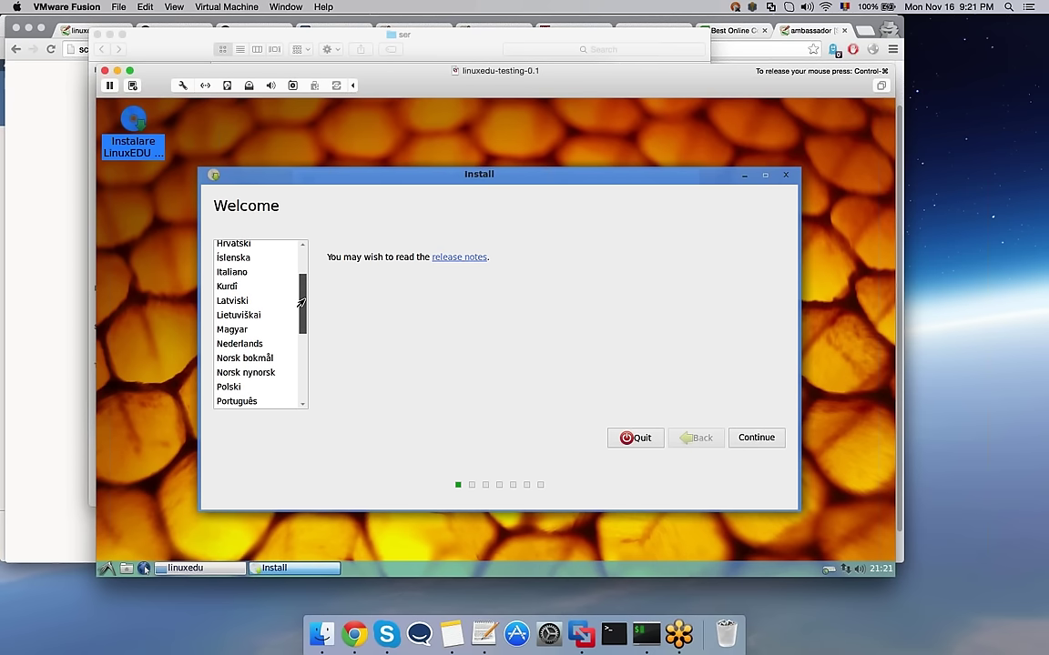
click(235, 333)
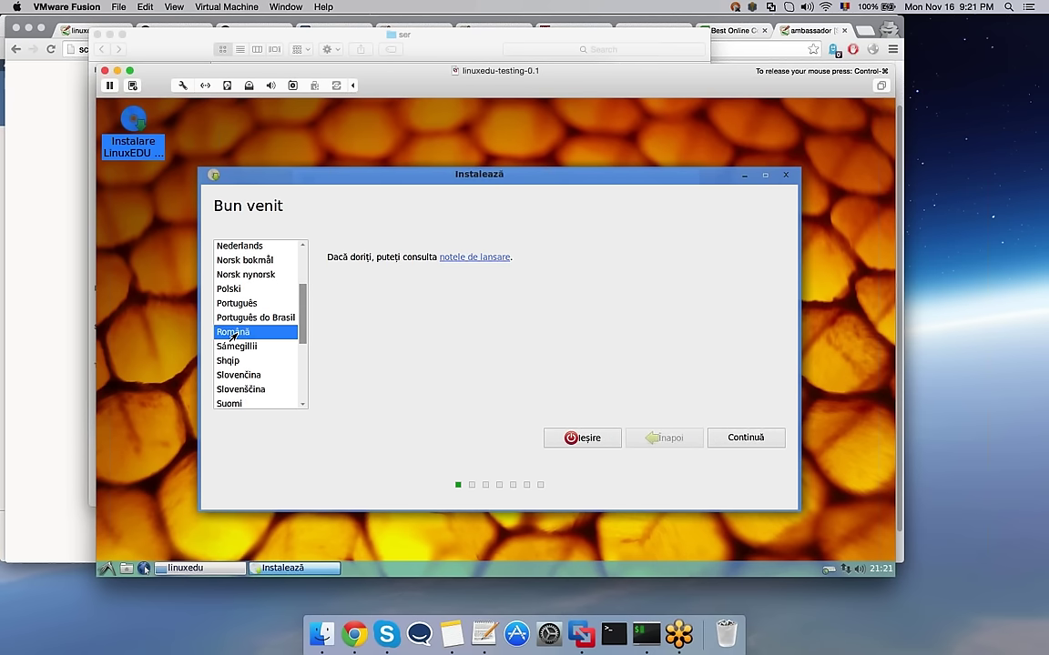
click(750, 439)
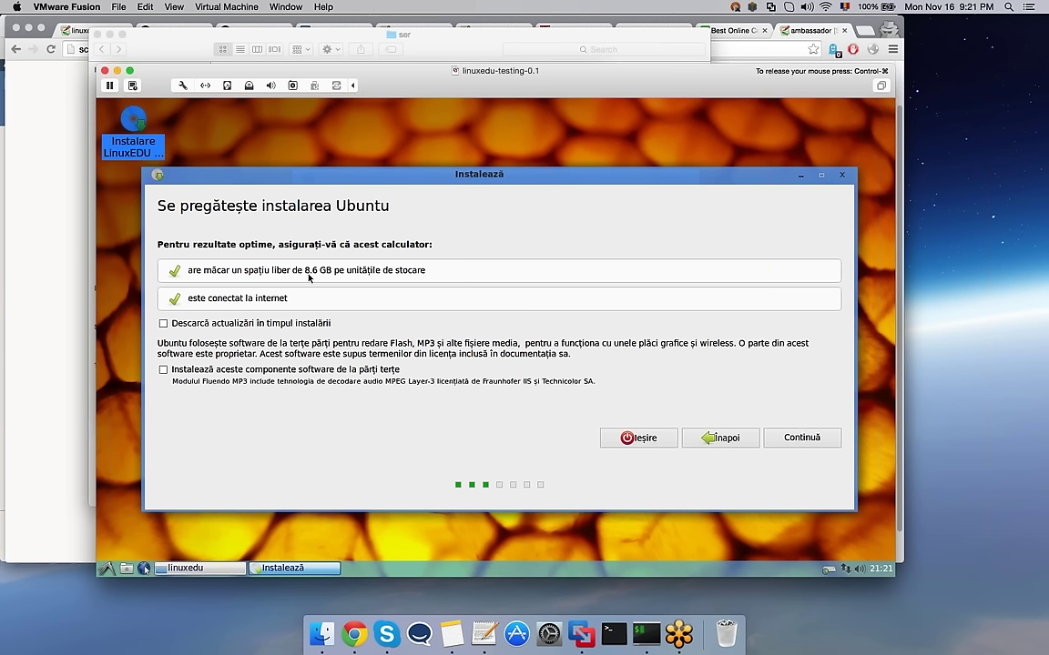
click(787, 437)
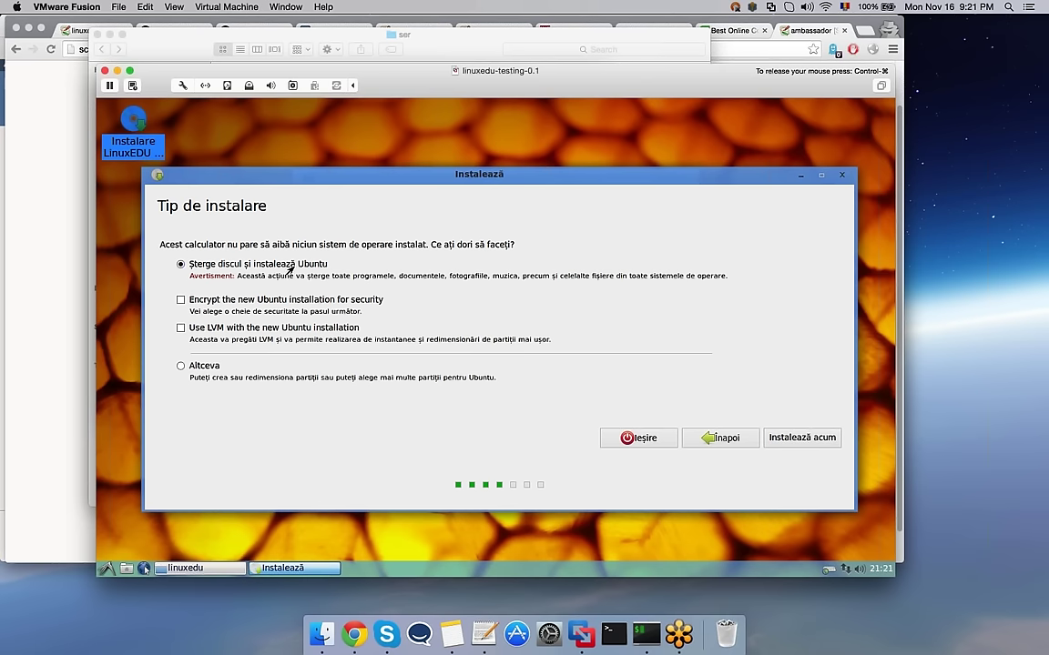
Step: Confirm installing over the whole erased disk and accept Bucharest as the location
click(789, 438)
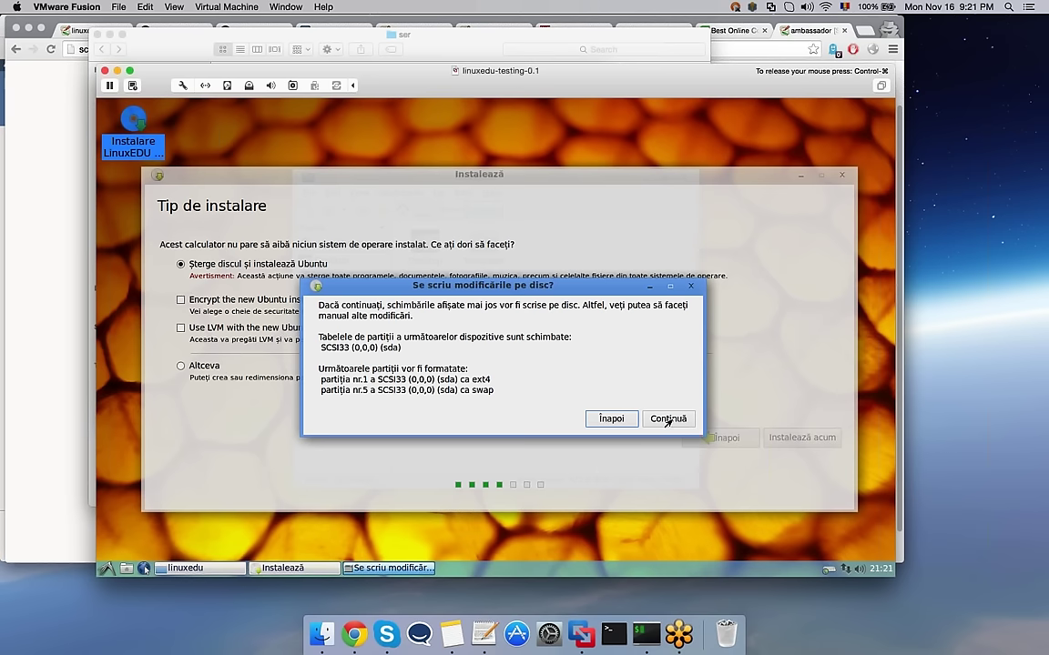
click(669, 420)
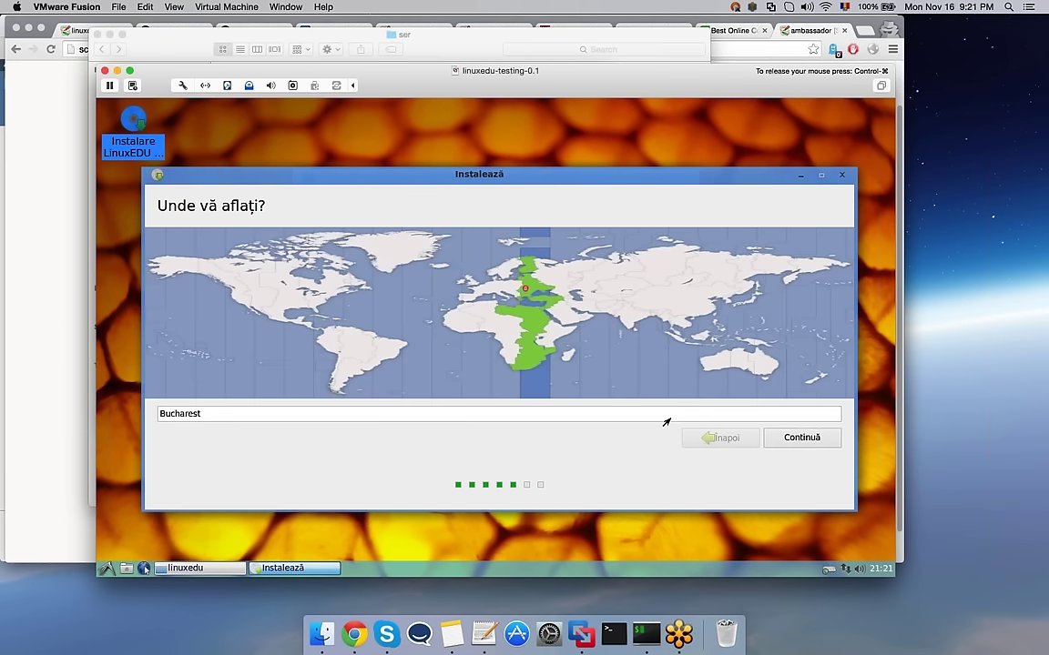
click(801, 439)
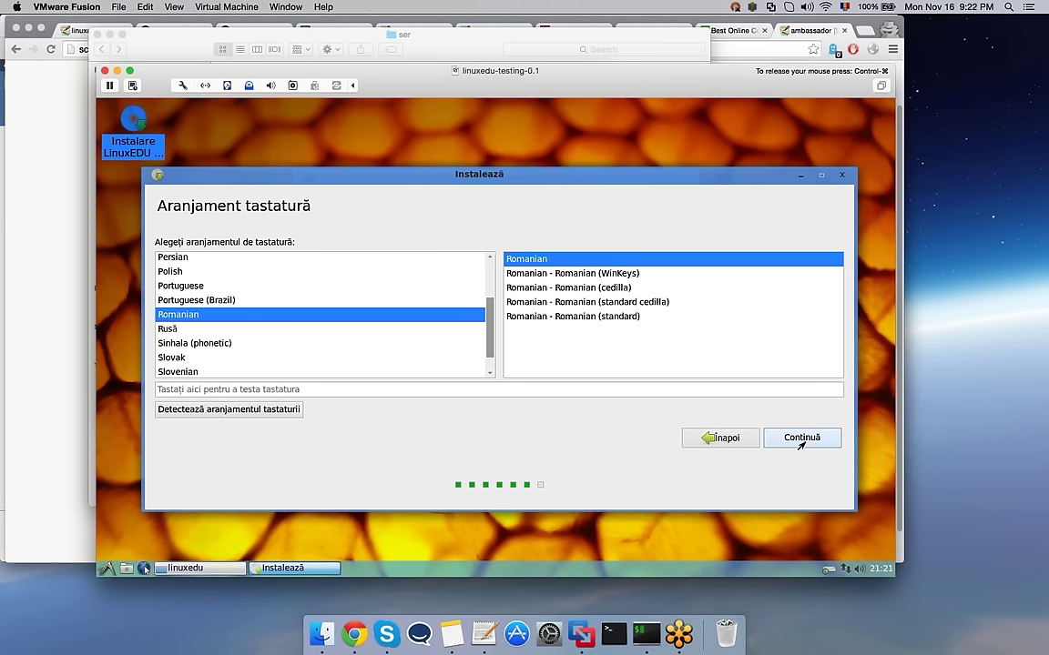
Step: Test the Romanian keyboard layout with 'ășțîă' and continue
click(707, 391)
text(ășțîă)
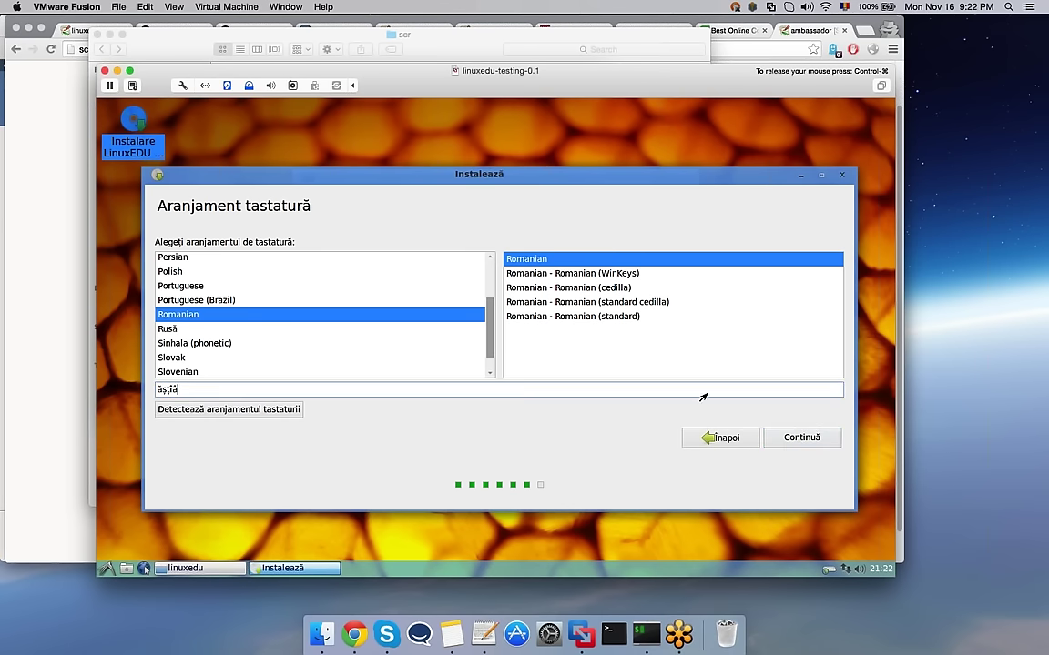
click(823, 437)
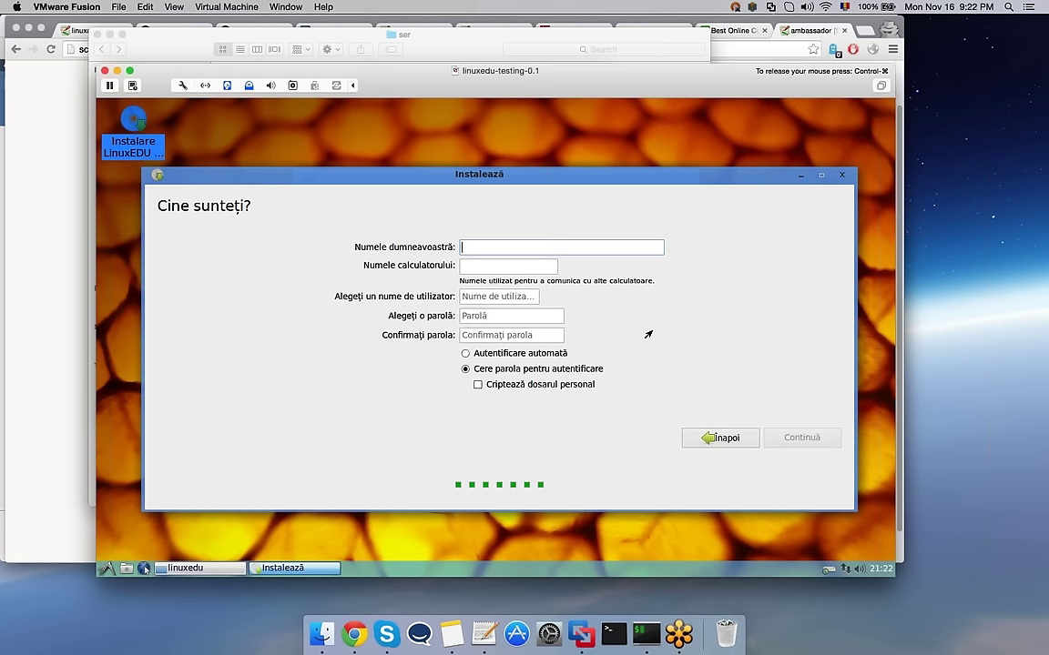
Step: Enter name 'utilizator', computer name linuxedu-testing, and the account password with its confirmation
text(util)
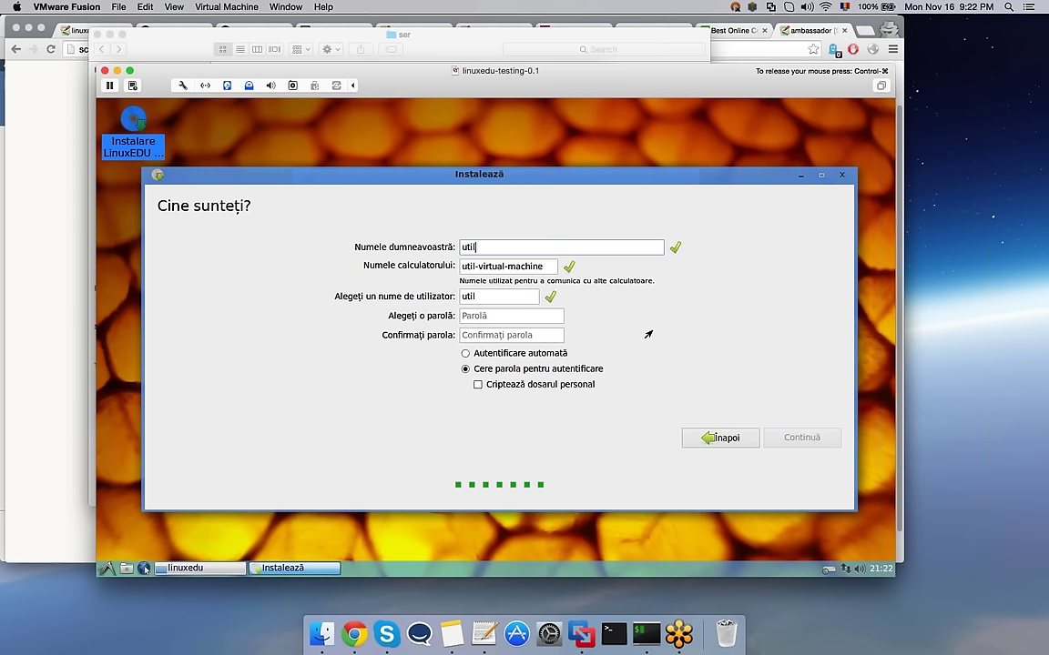
text(izat)
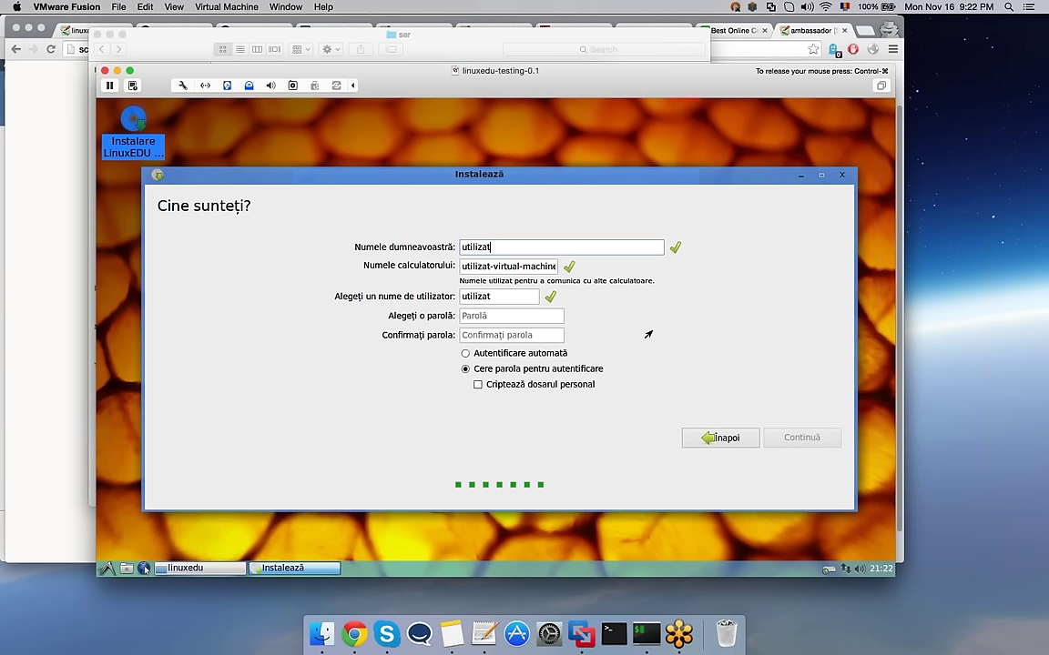
text(or)
key(Tab)
text(linuxedu-tes)
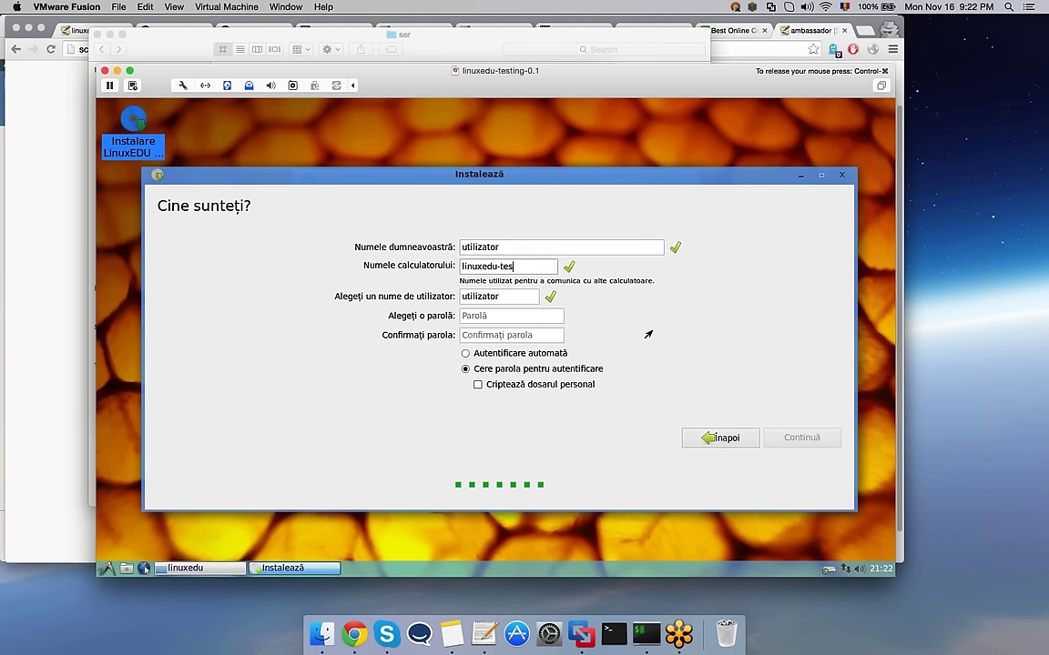
text(ting)
key(Tab)
key(Tab)
text(*******)
key(Tab)
text(***)
key(BackSpace)
key(BackSpace)
key(BackSpace)
text(*******)
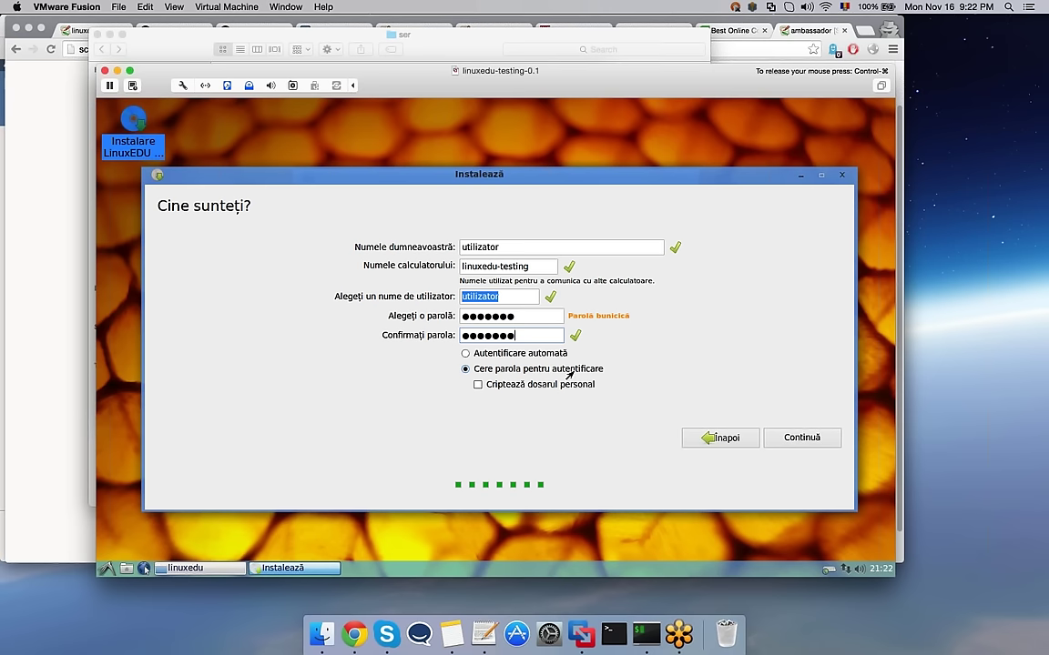
Step: Keep password-required login instead of automatic login and start the installation
click(499, 355)
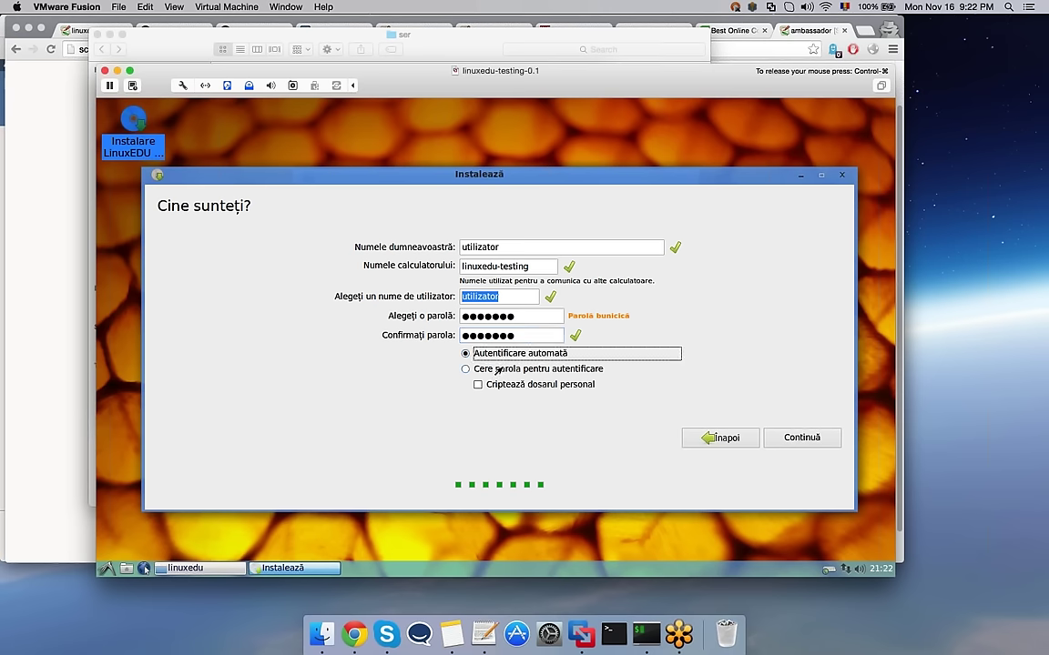
click(498, 370)
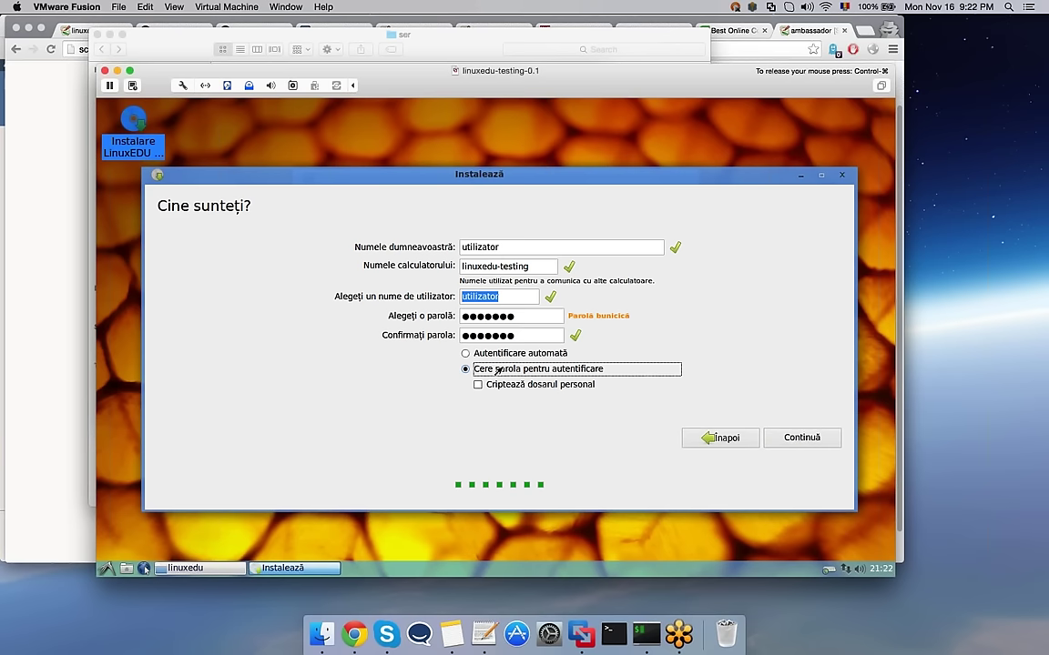
click(787, 438)
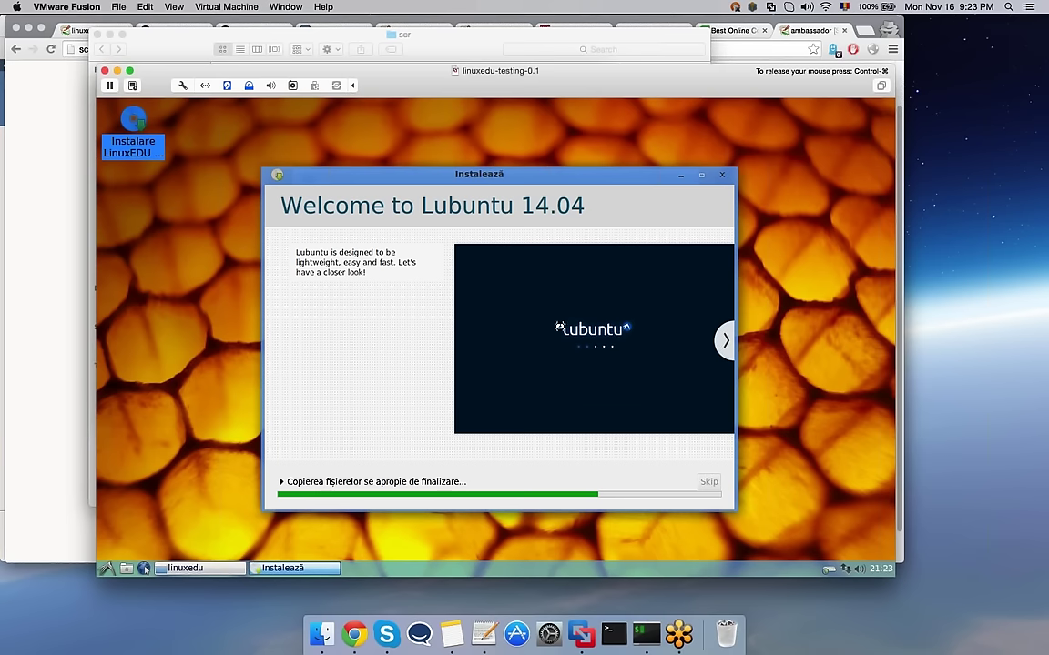
Step: Advance the installer slideshow four slides, then bring the Chrome window forward
click(726, 341)
click(726, 342)
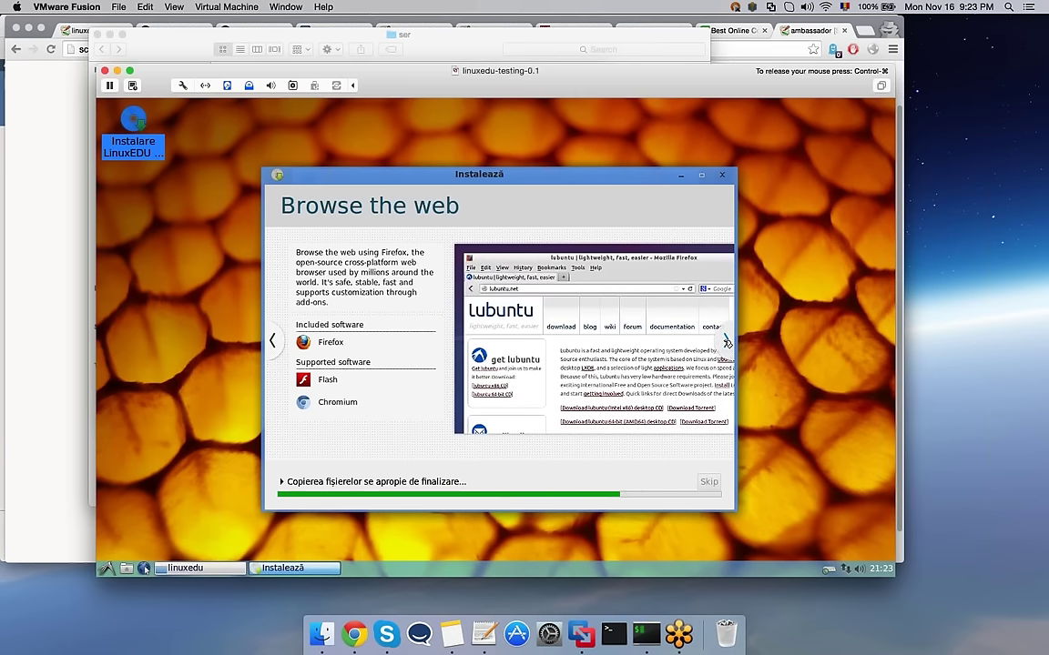
click(727, 342)
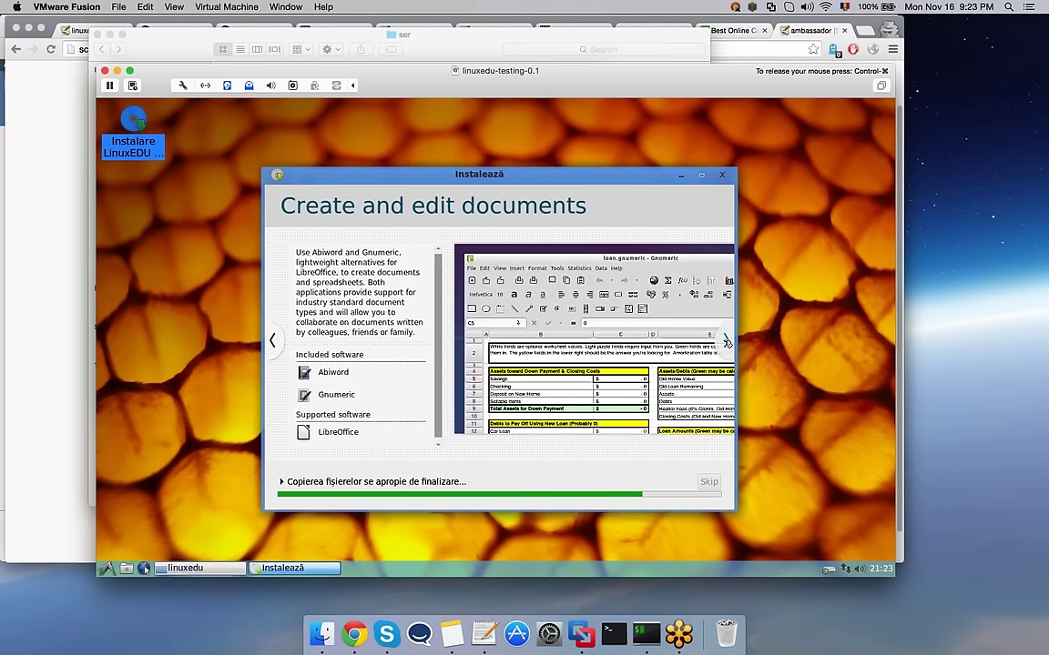
click(727, 342)
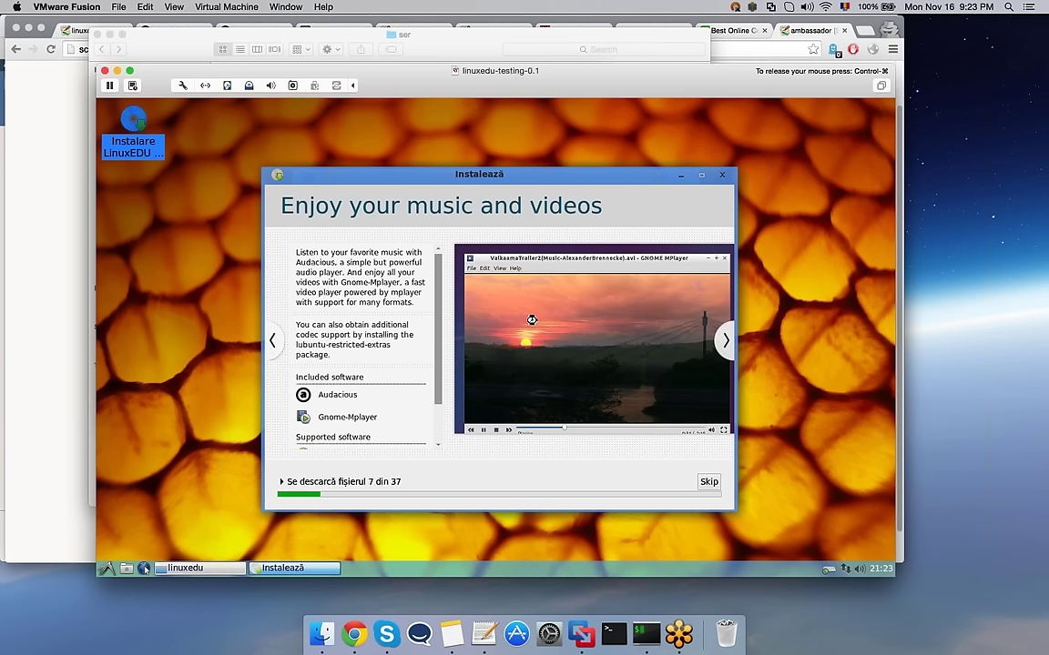
click(28, 238)
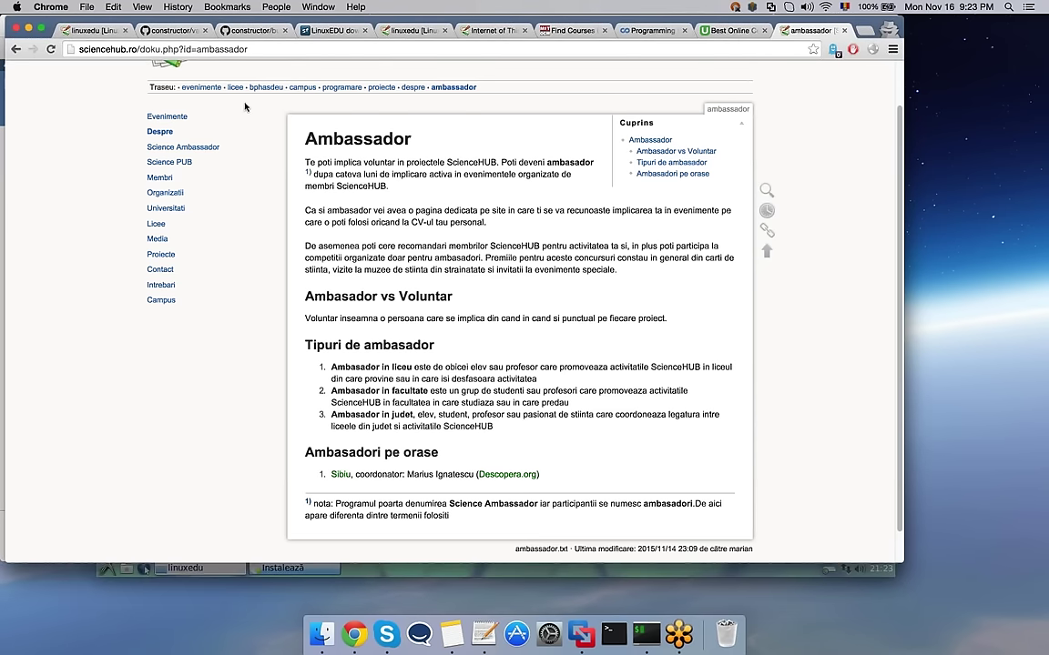
Step: In a new tab, open the bugs.launchpad.net/linuxpentrueducatie page via the 'launchpad' suggestion
key(super+t)
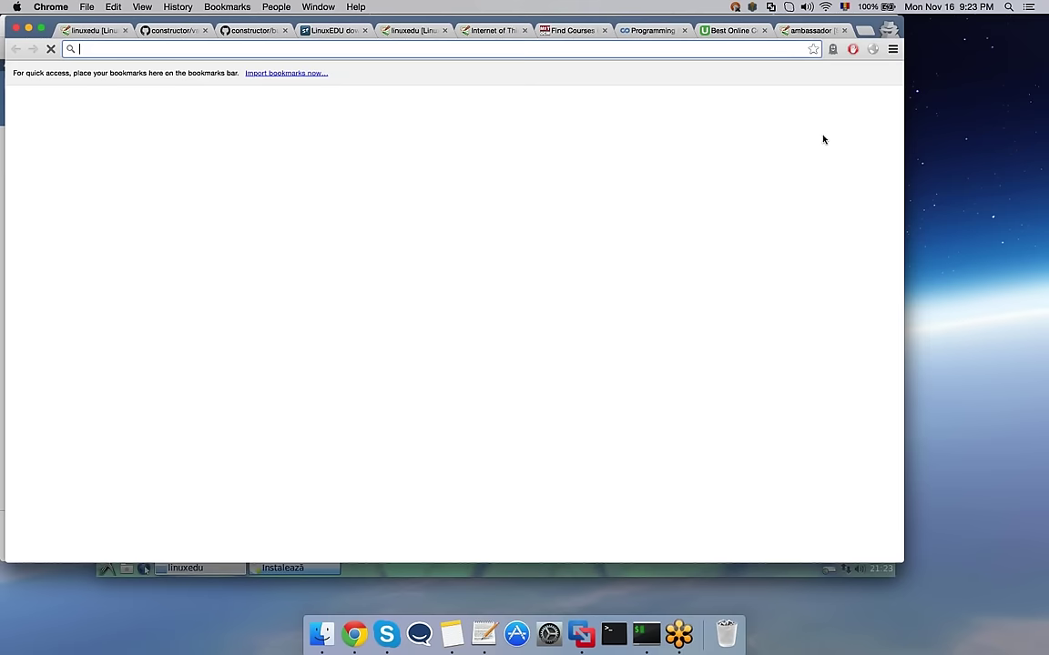
text(launchpad)
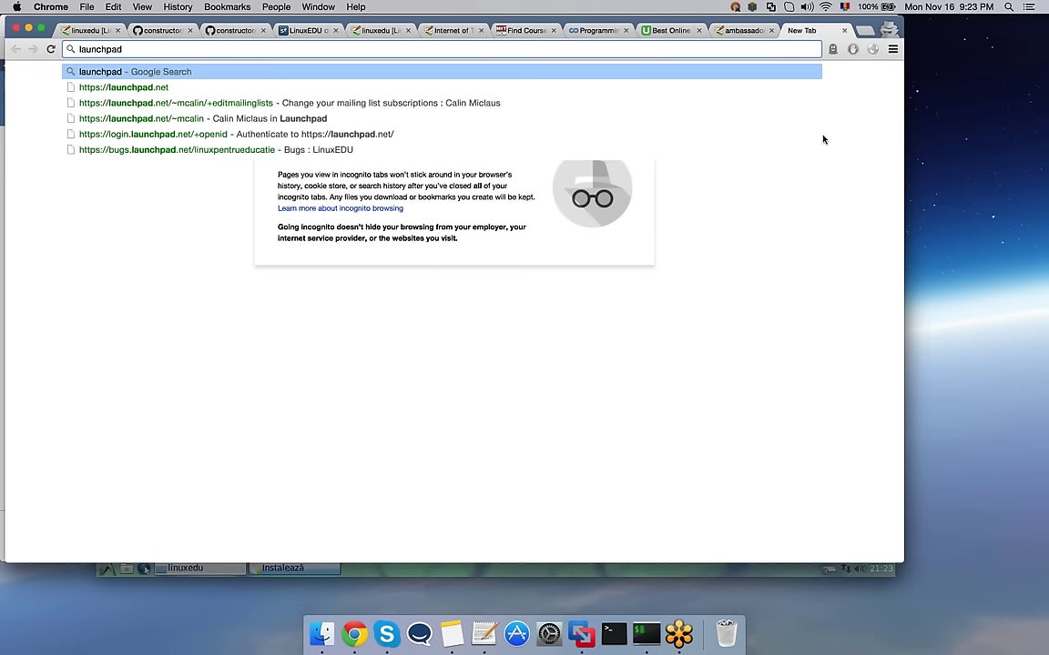
key(Down)
key(Down)
key(Down)
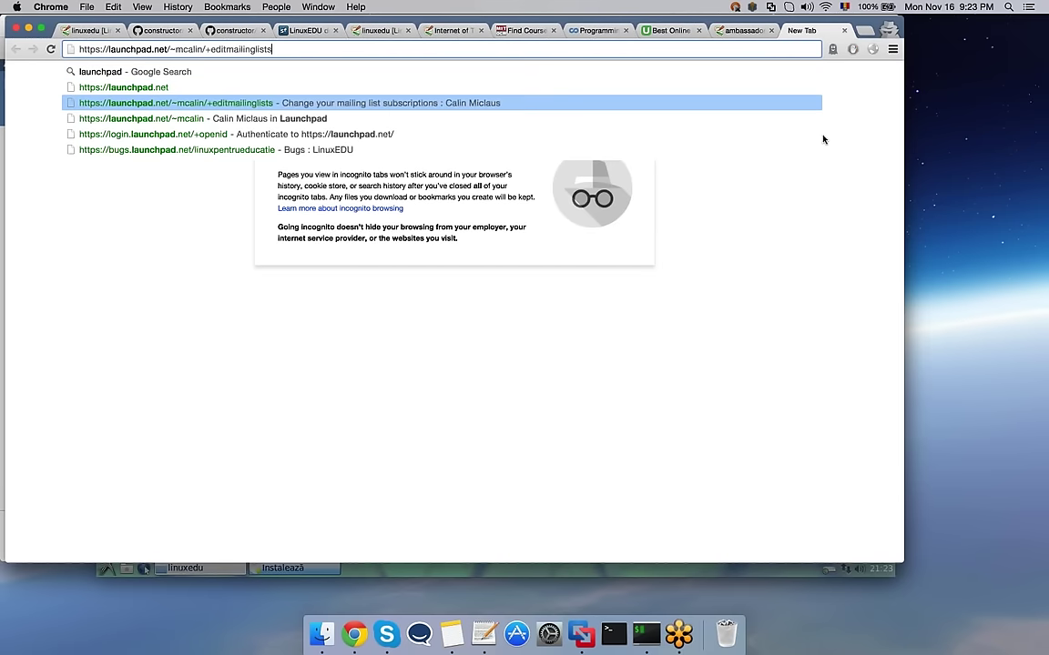
key(Down)
key(Down)
key(Return)
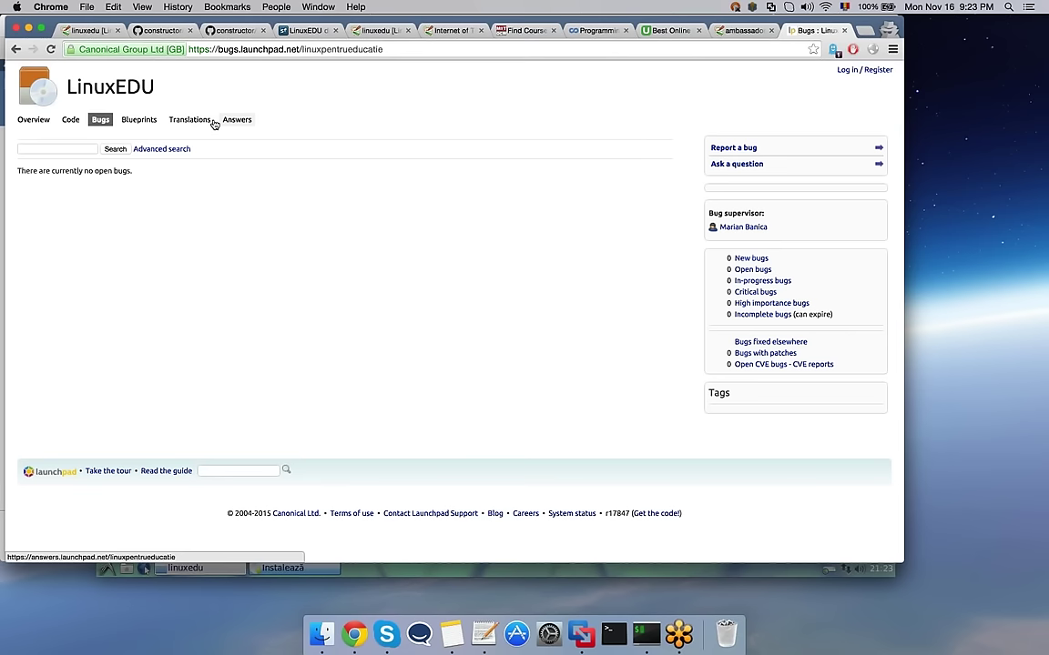
Step: Visit the project's Code and Bugs sections, ending on its Answers questions list
click(73, 122)
click(73, 120)
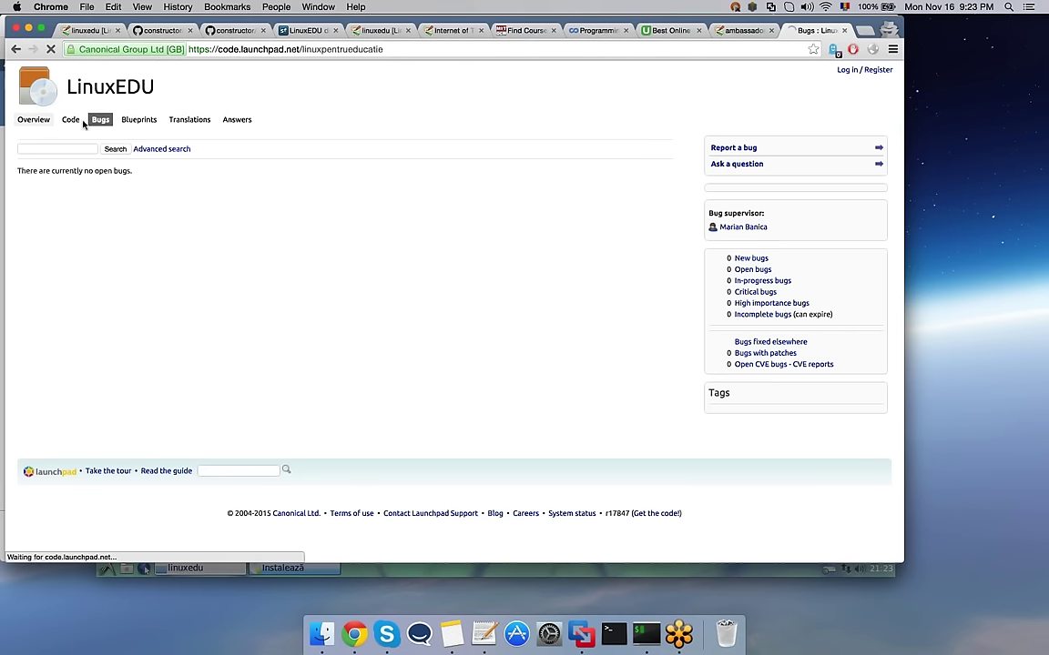
click(102, 126)
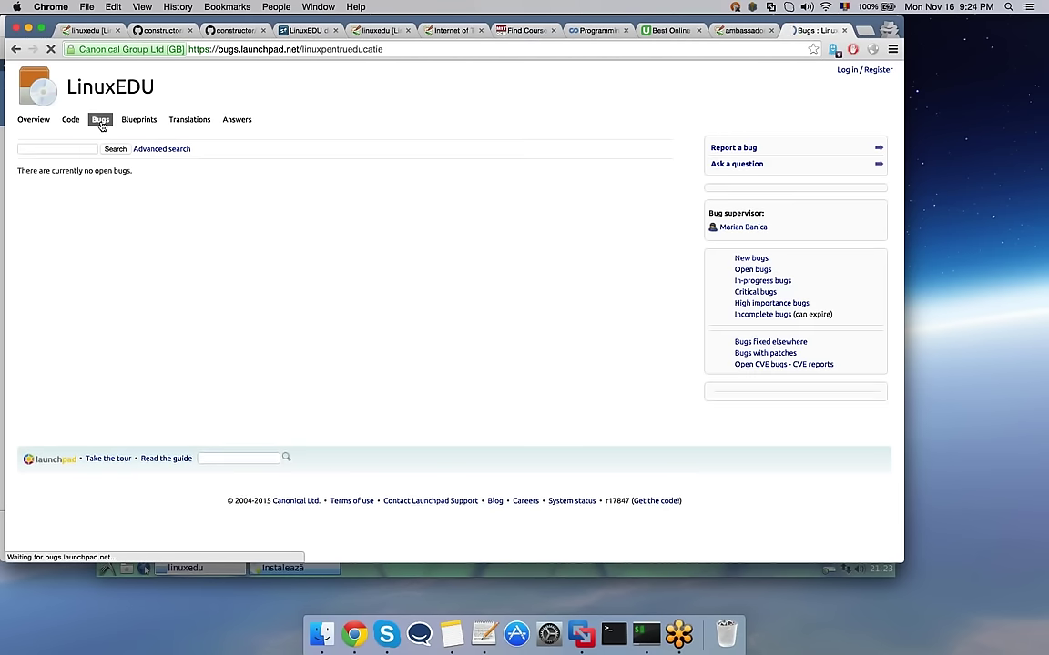
click(235, 123)
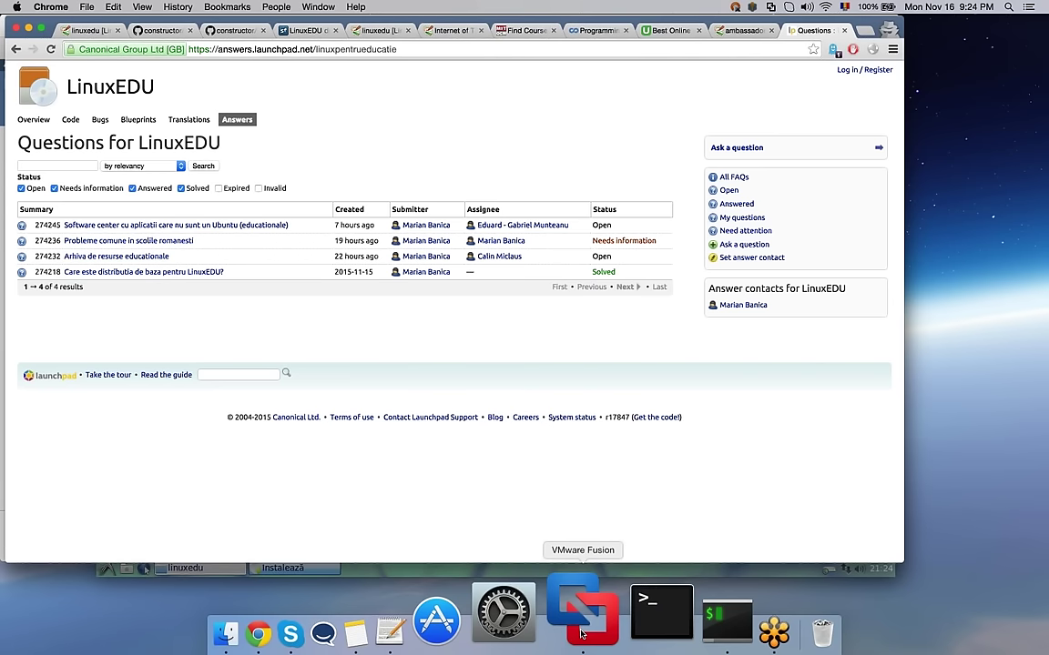
Step: Switch back to the VMware Fusion VM and open the Lubuntu start menu
click(583, 634)
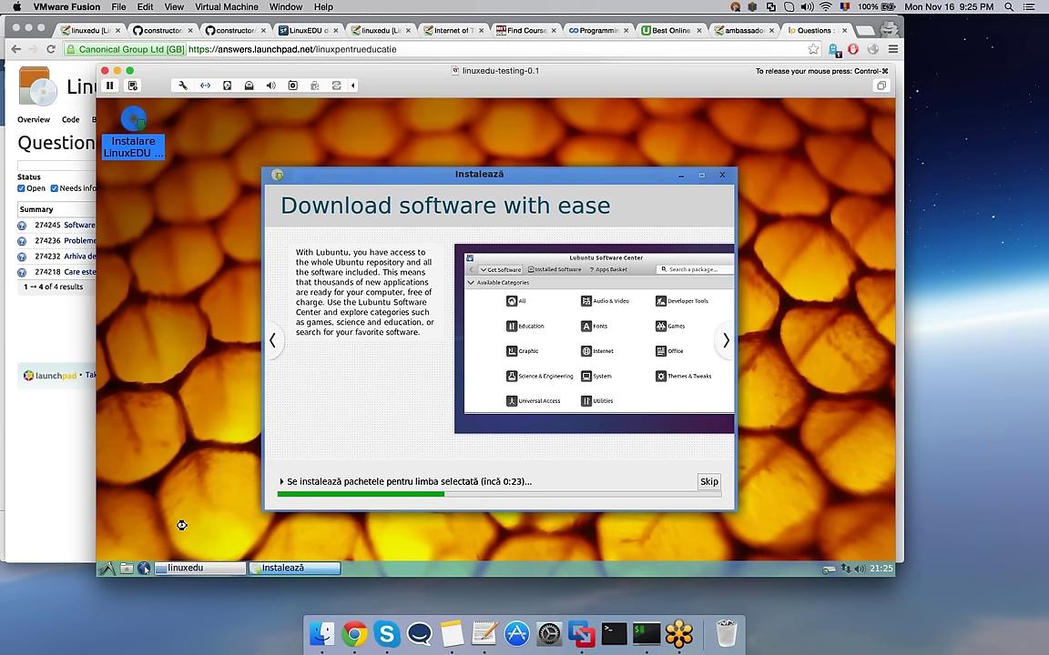
click(106, 569)
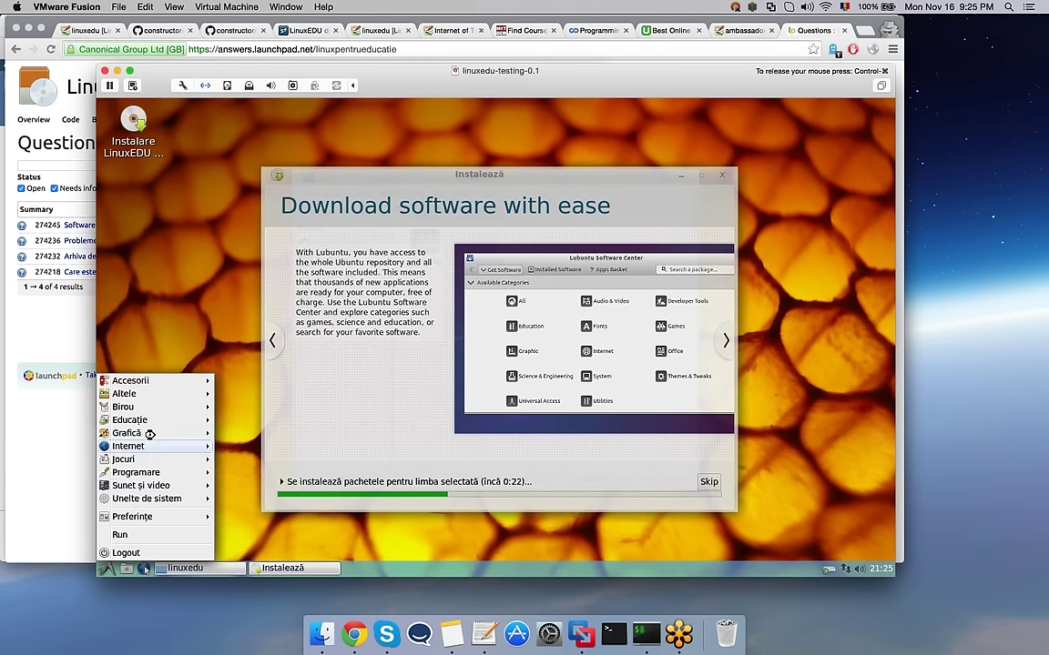
Step: Show the Educație submenu with Avogadro, GeoGebra and Kalzium
mouse_move(151, 432)
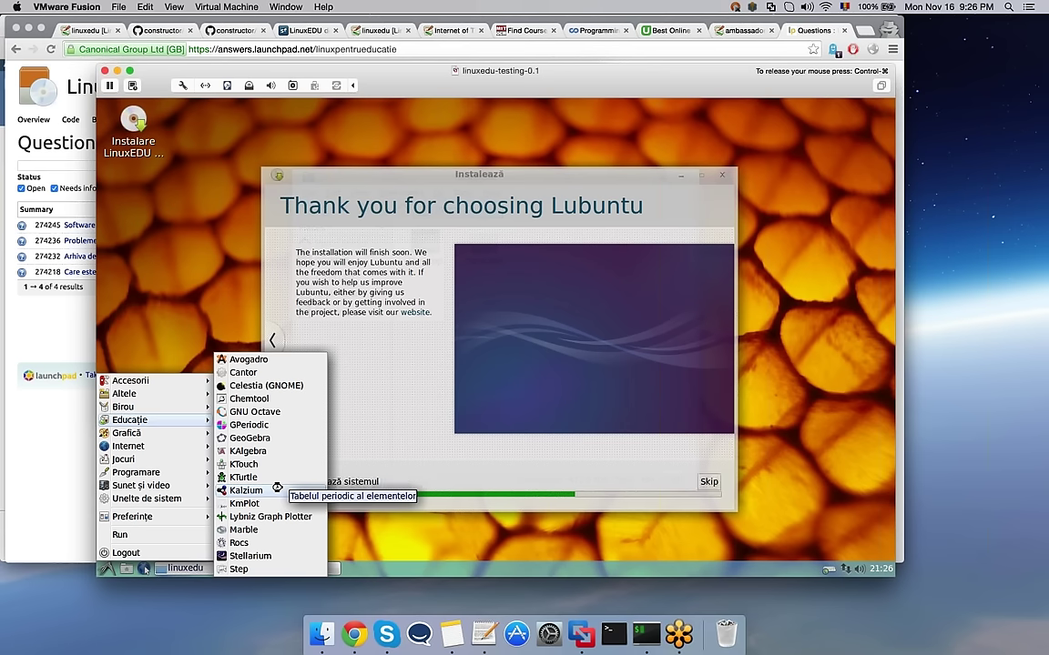
Step: Reopen the start menu and show the Internet submenu with Chromium, QuiteRSS and Transmission
click(444, 444)
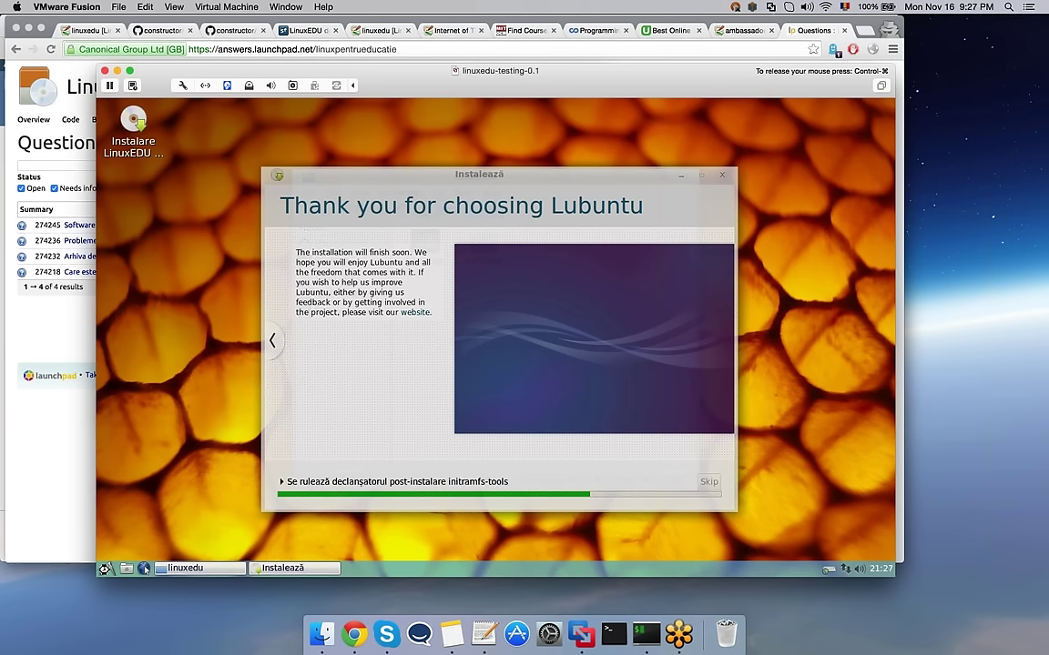
click(105, 568)
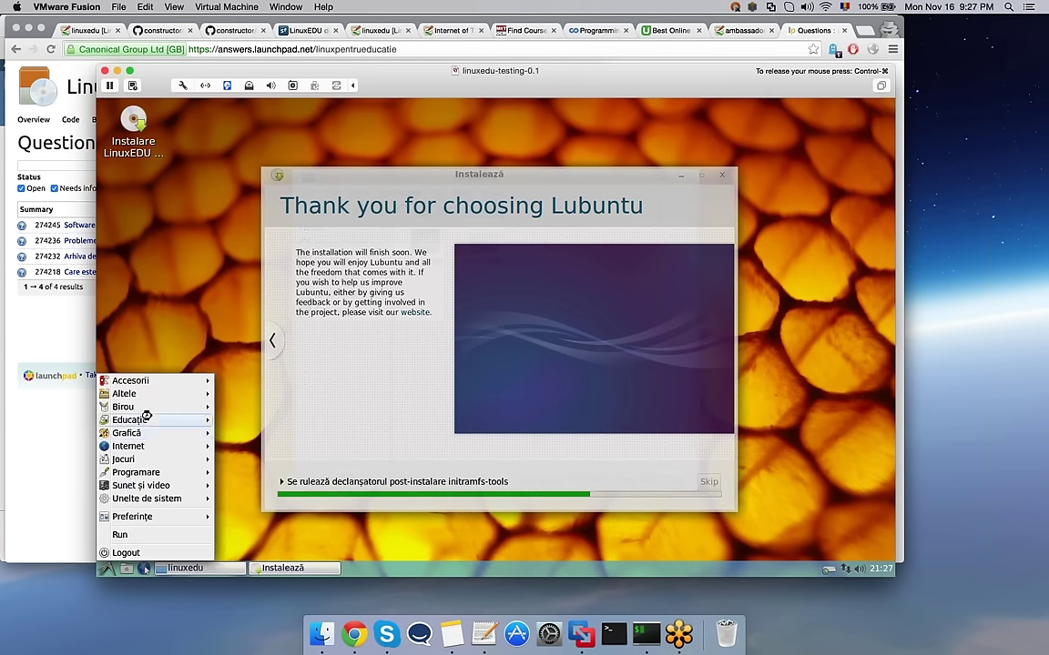
mouse_move(145, 418)
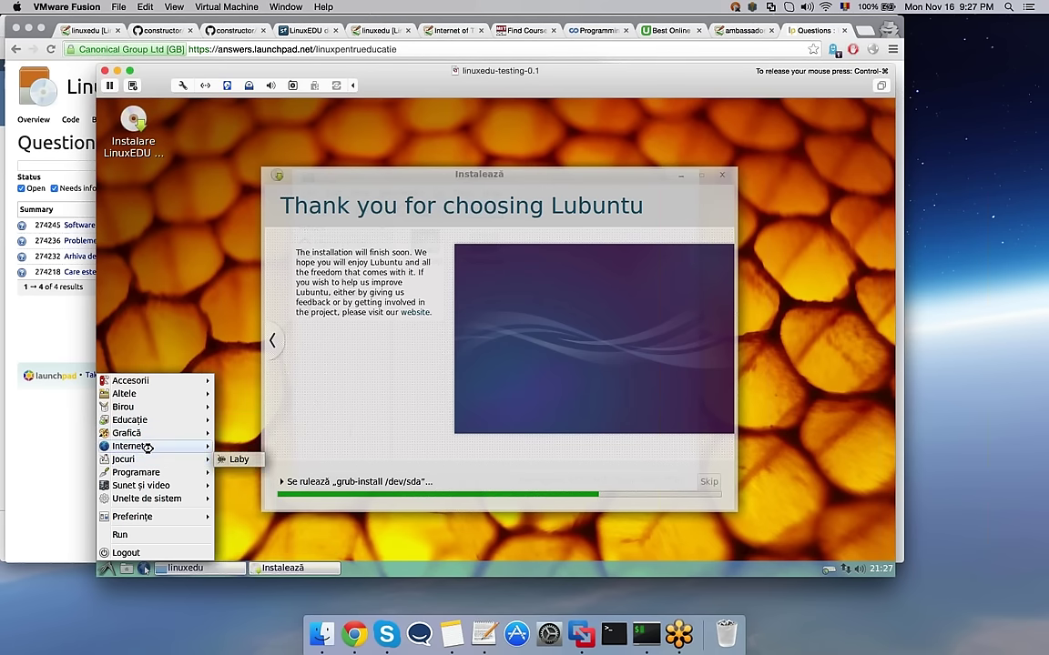
mouse_move(173, 446)
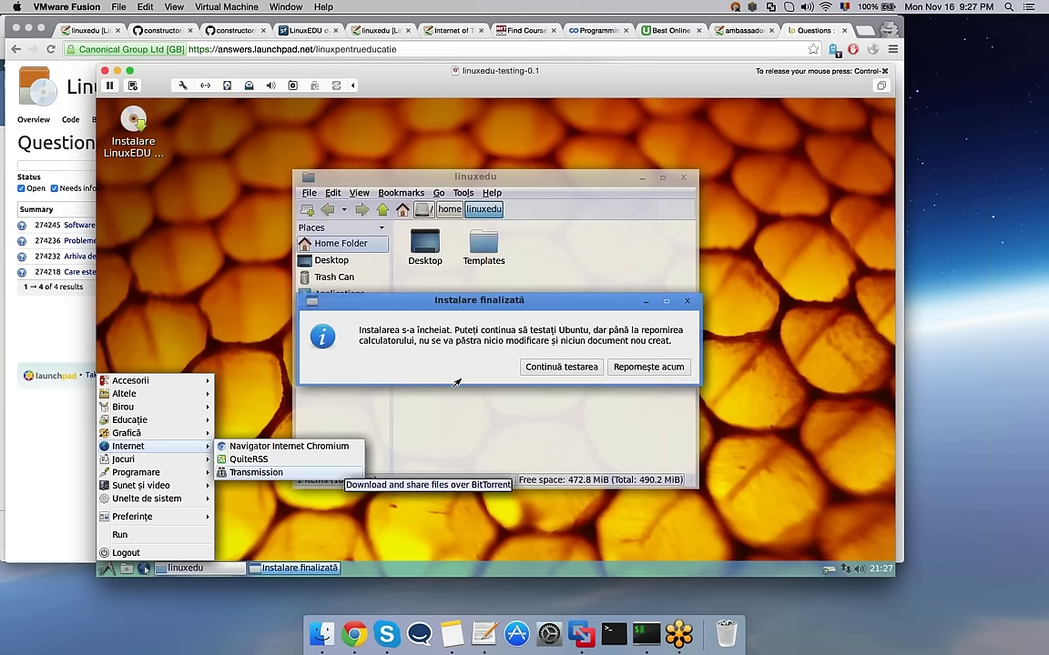
Step: Dismiss the start menu and choose Repornește acum in the Instalare finalizată dialog to reboot LinuxEDU
click(523, 313)
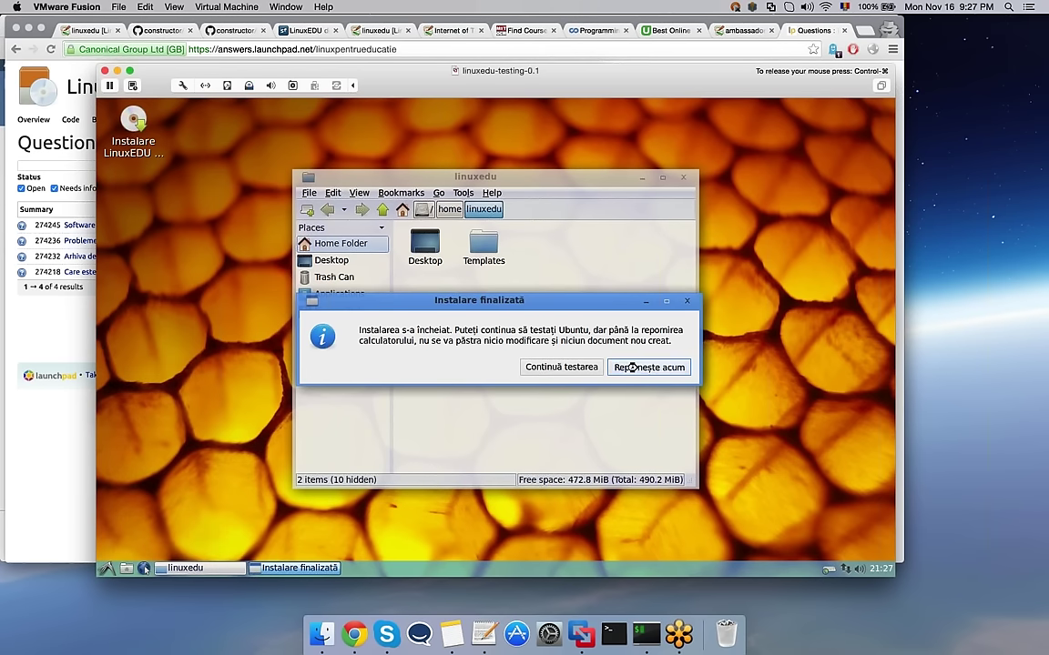
click(633, 367)
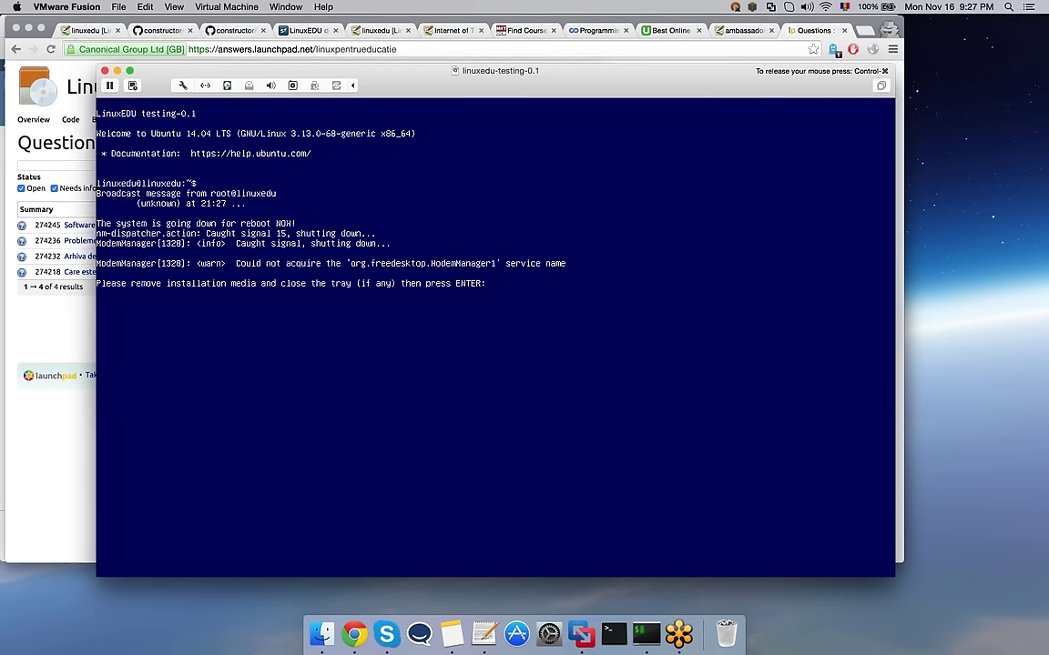
Step: Continue past the remove-media prompt and log in to LinuxEDU with the username and password
key(Return)
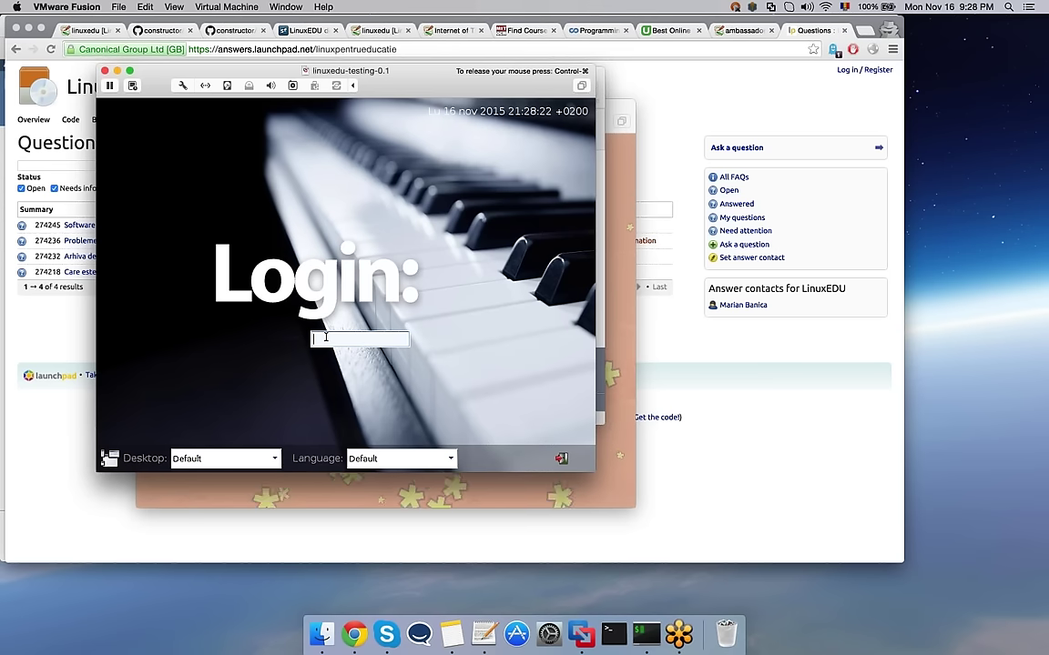
text(utilizator)
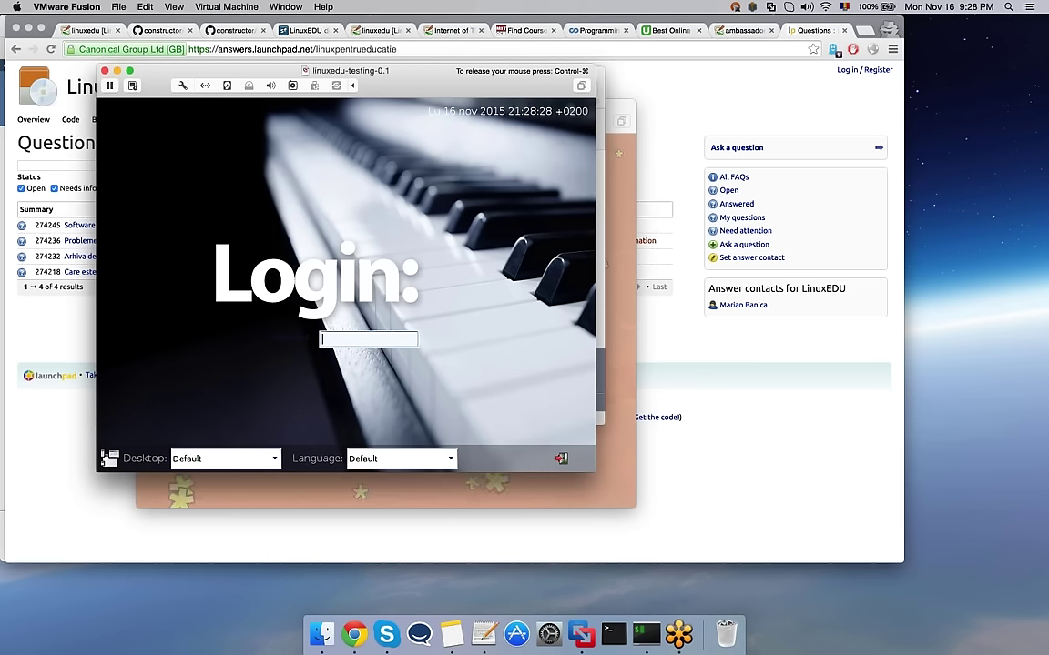
text(parola)
key(Return)
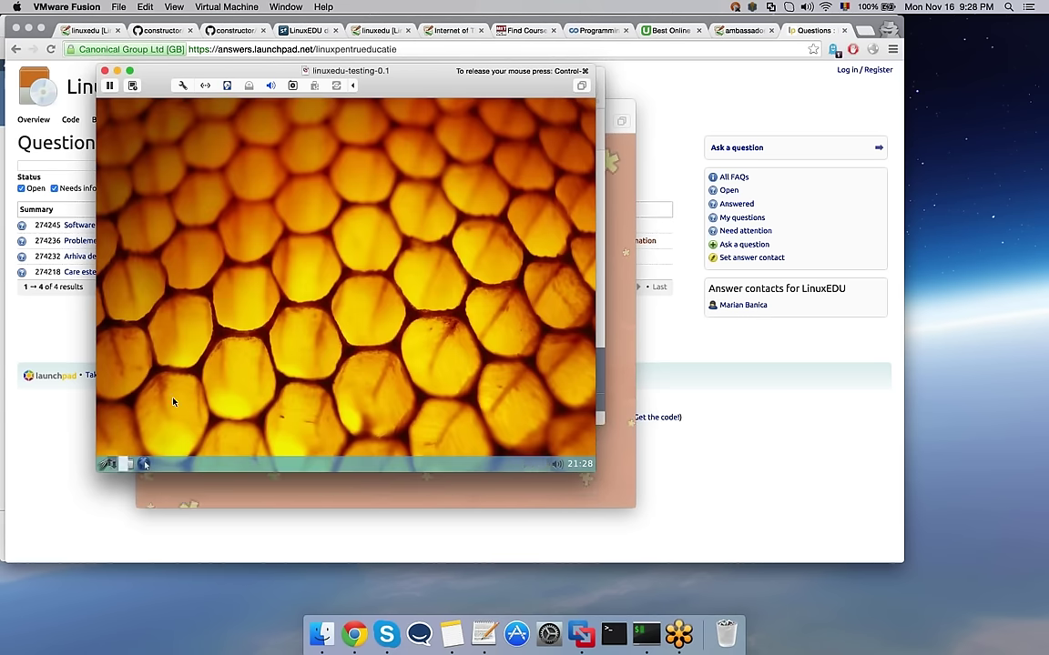
Step: Launch an education program and then GPeriodic from the start menu's Educație list
click(107, 463)
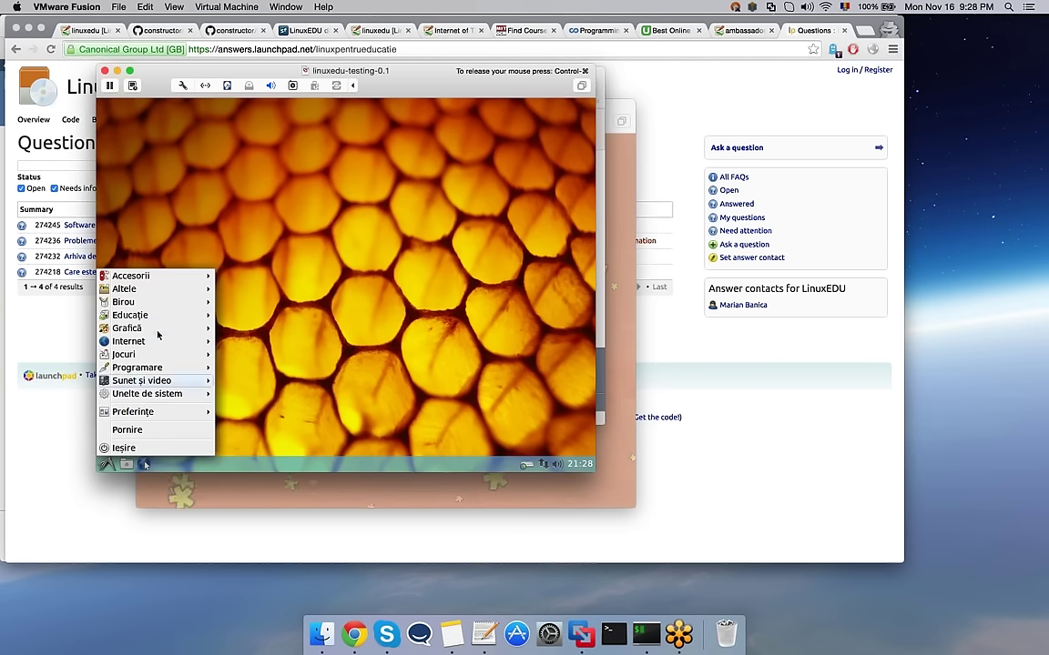
mouse_move(158, 333)
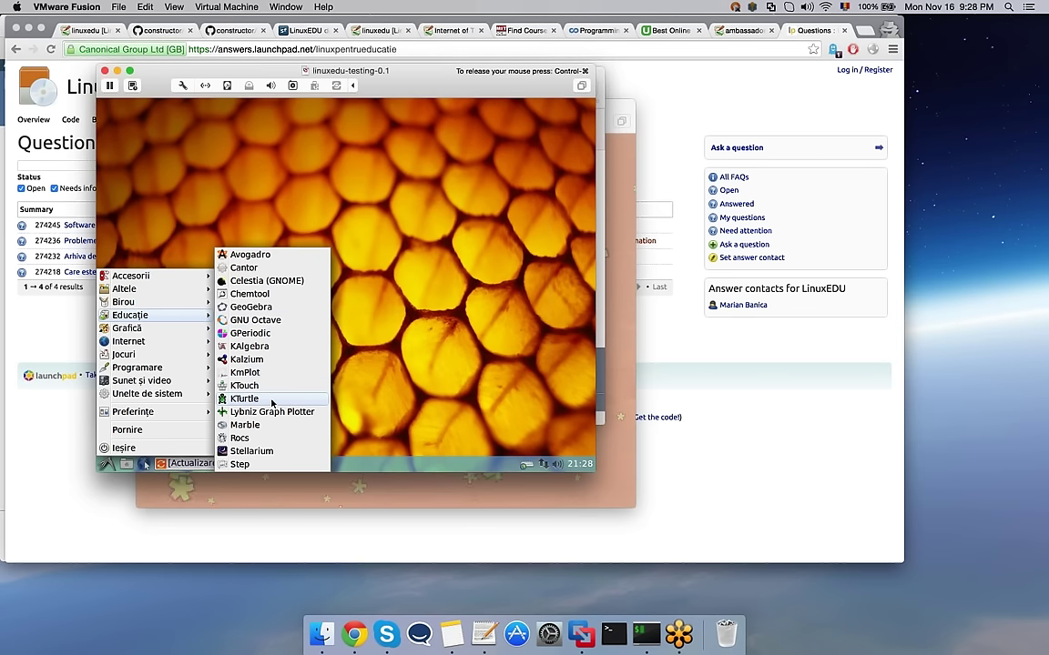
click(274, 362)
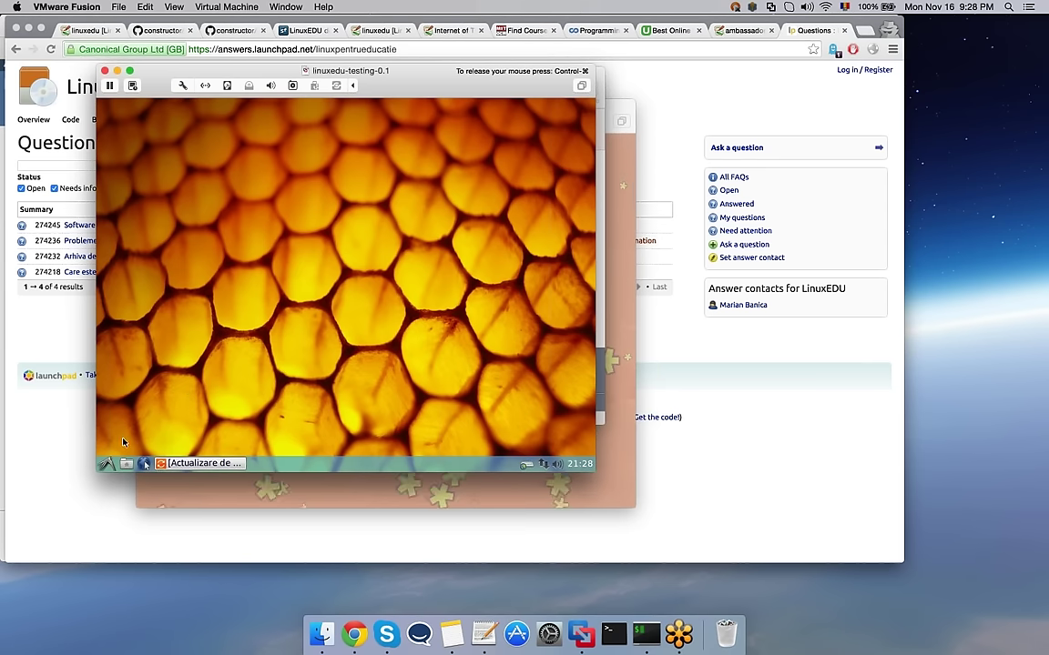
click(107, 464)
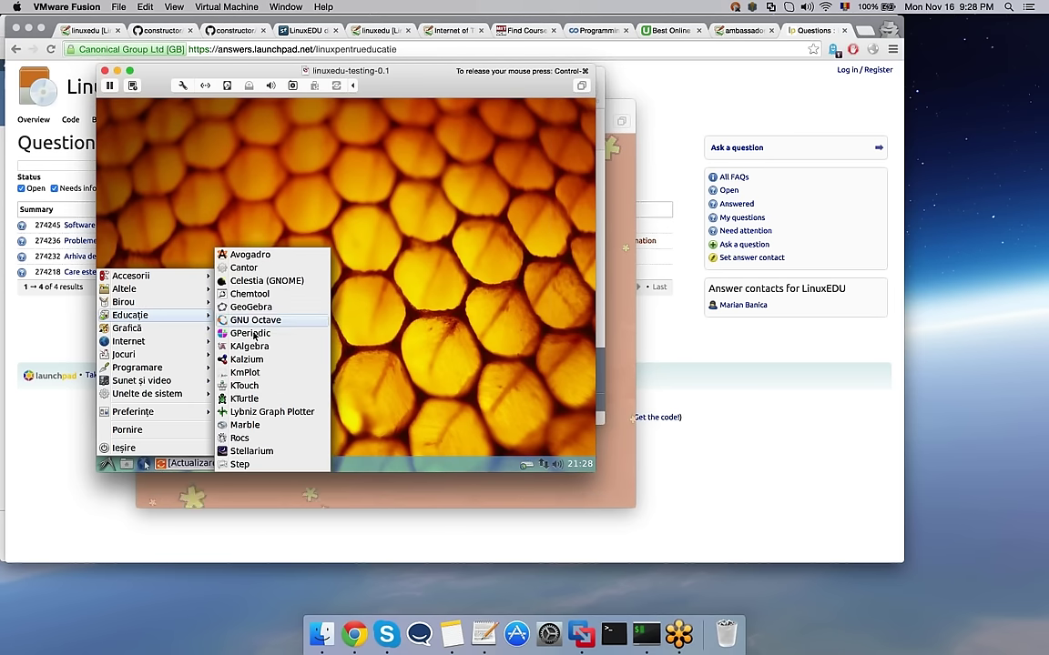
click(250, 363)
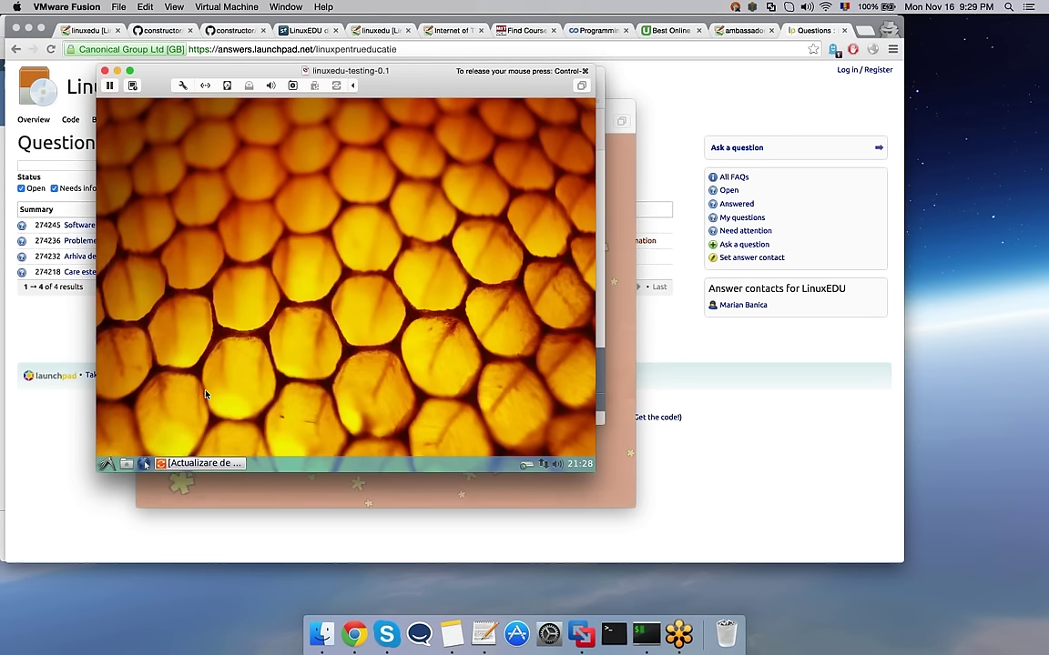
Step: Launch KAlgebra and browse its Ajutor and Consolă menus
click(107, 464)
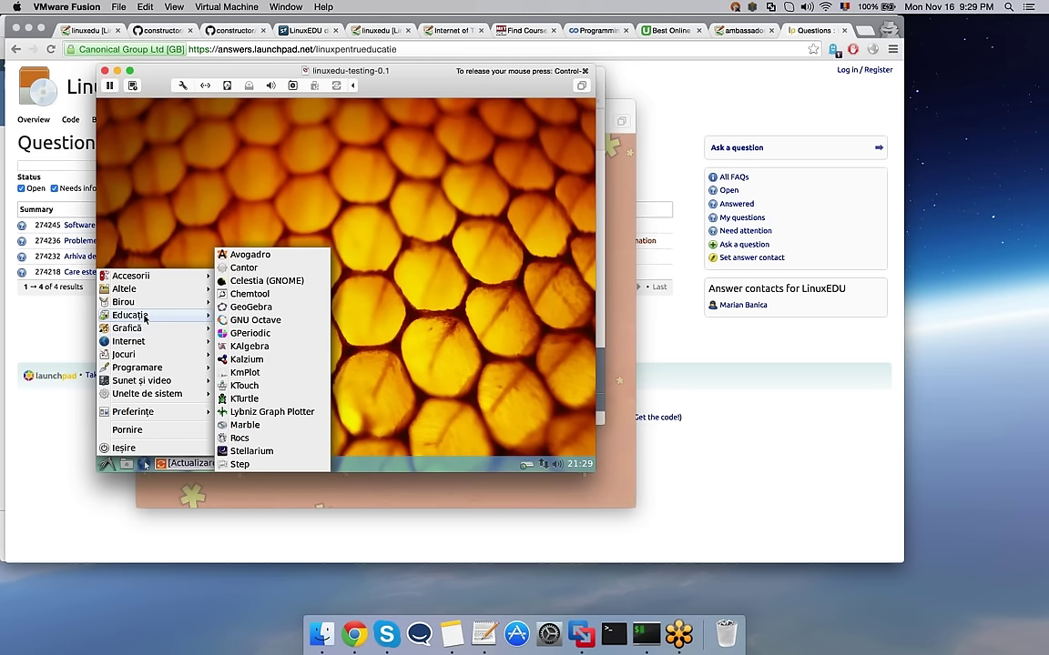
click(281, 348)
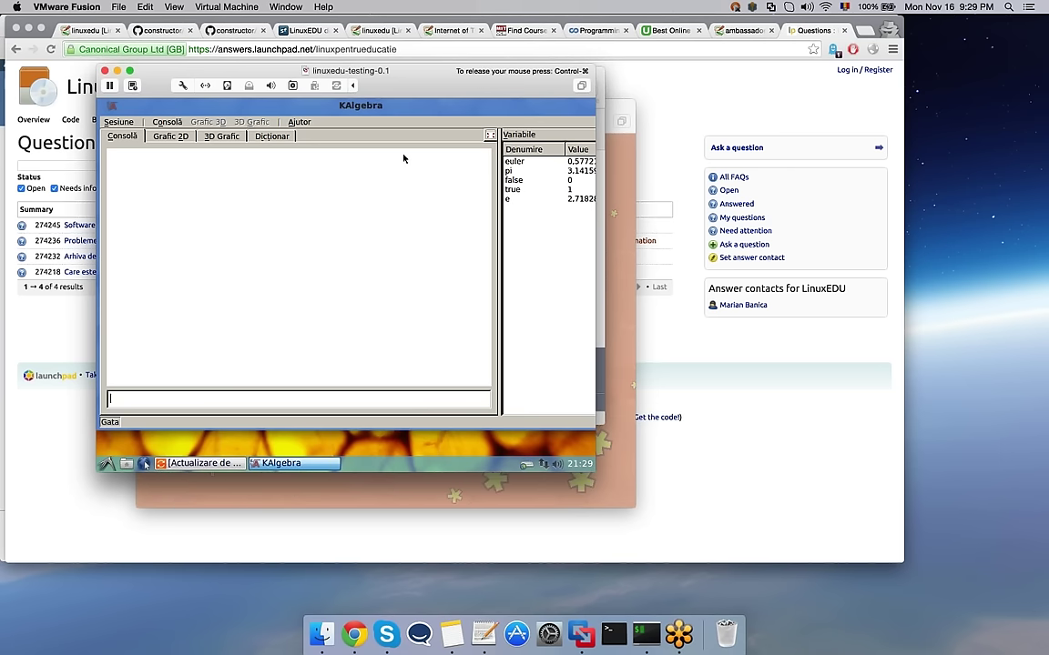
click(301, 123)
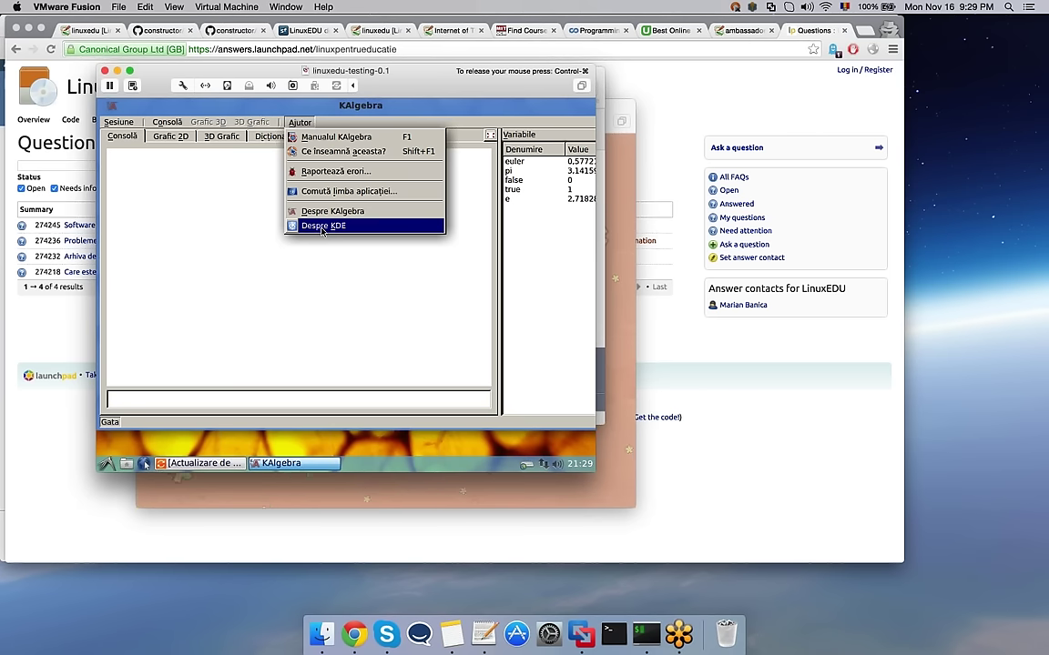
click(173, 123)
click(179, 123)
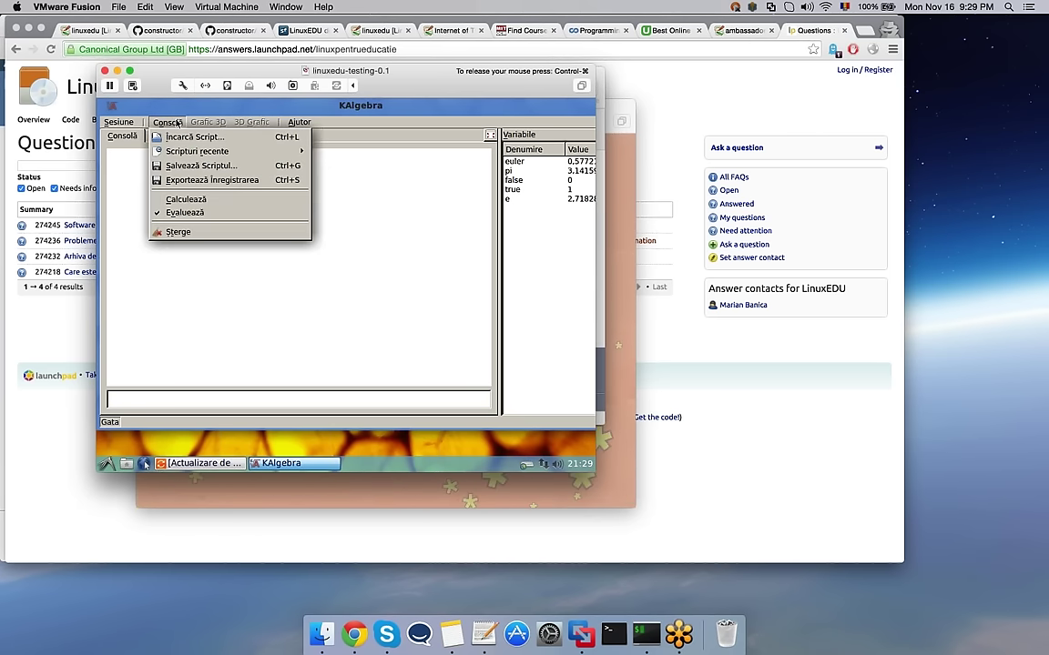
click(283, 286)
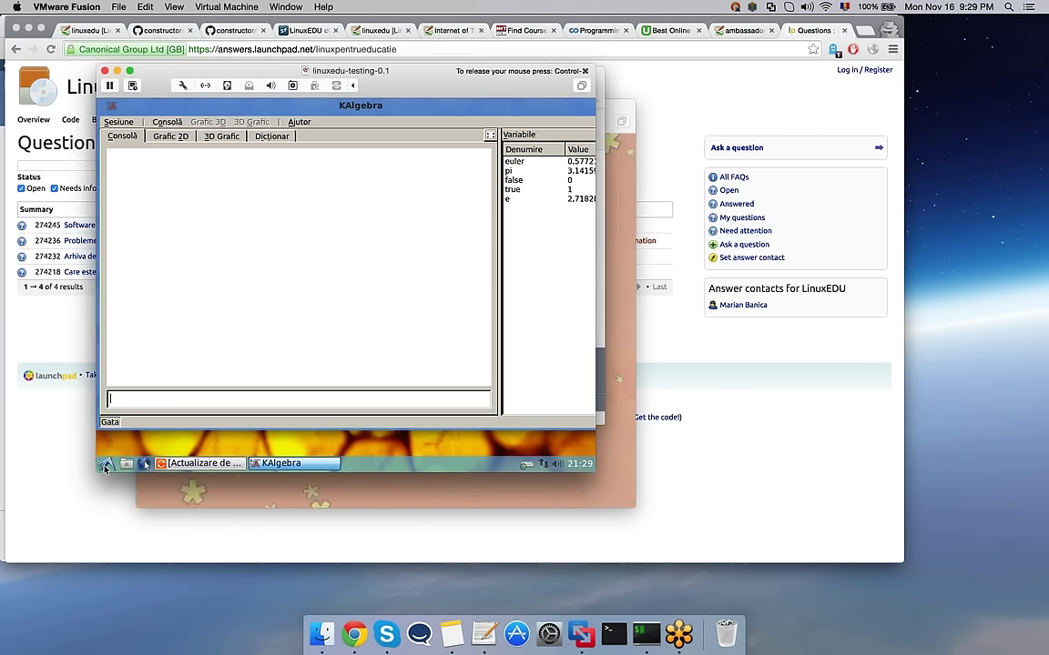
click(108, 463)
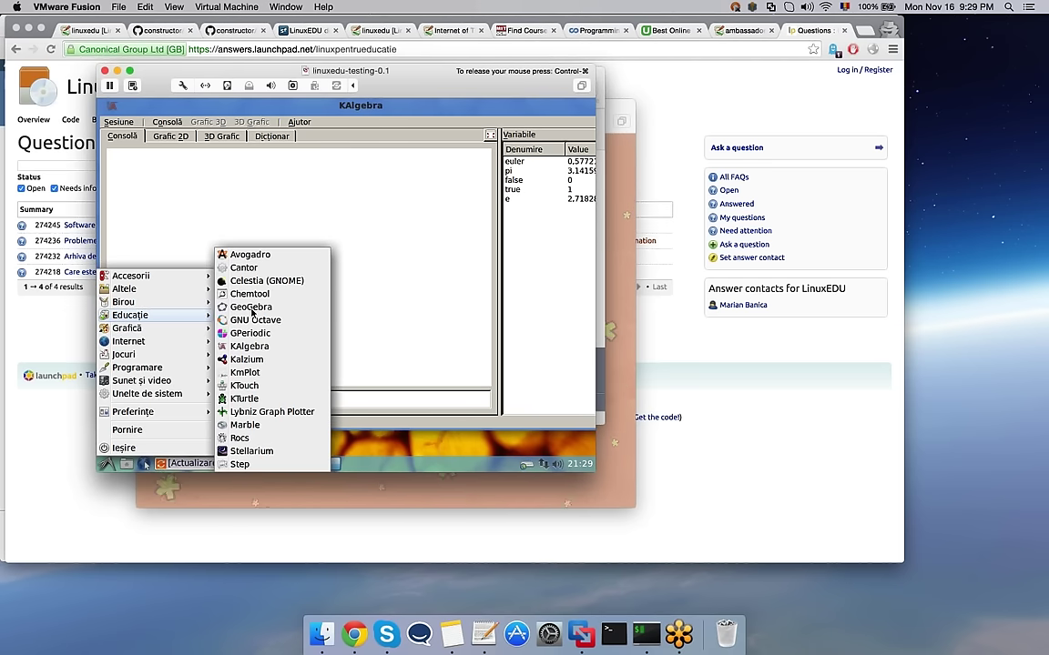
Step: Create a Cartesian plot in KmPlot of sin(x), then change it to sin(x^2) and sin(1/x)
click(277, 372)
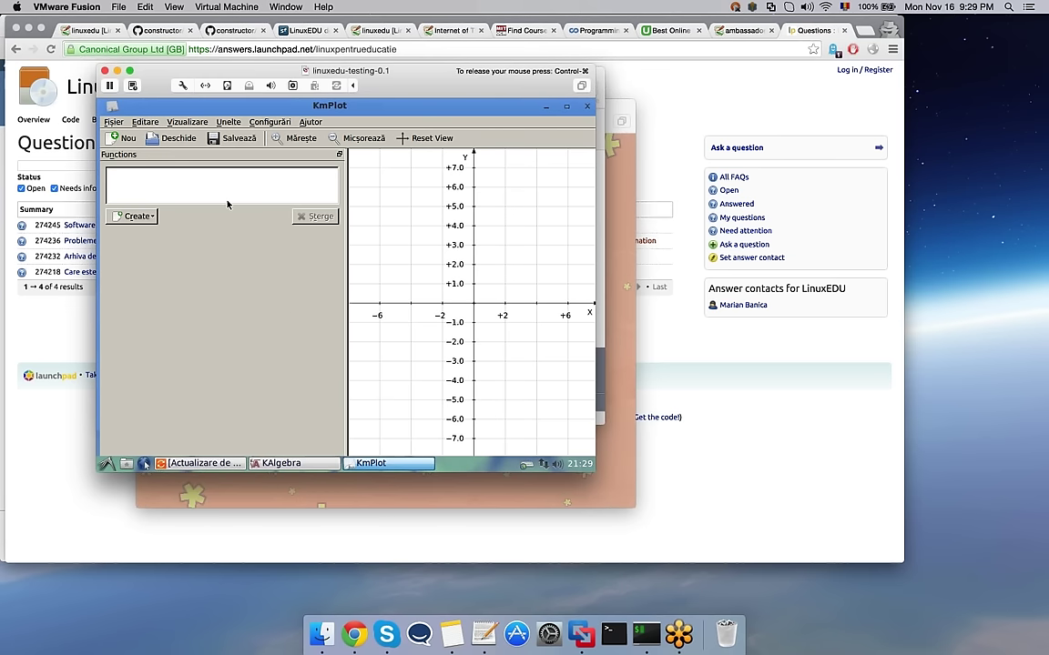
click(146, 217)
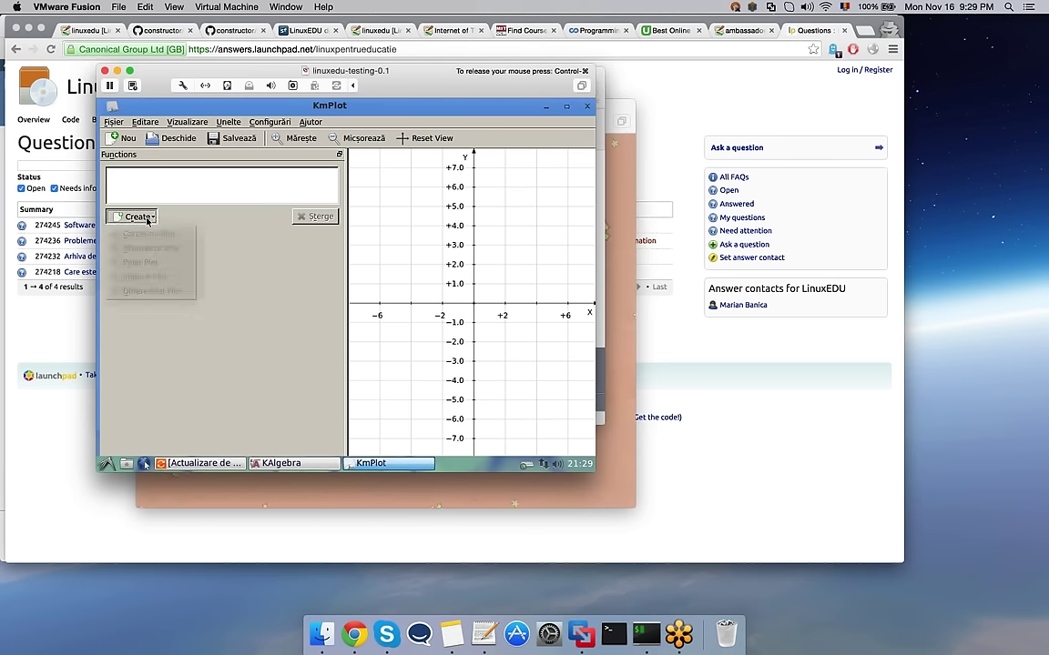
click(166, 234)
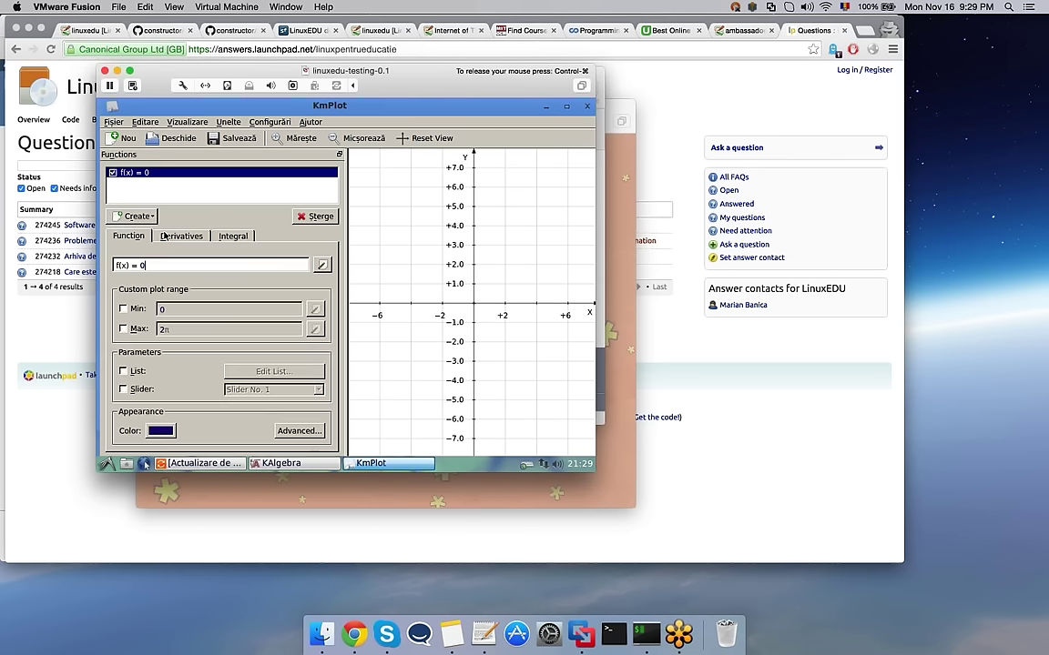
text(sin)
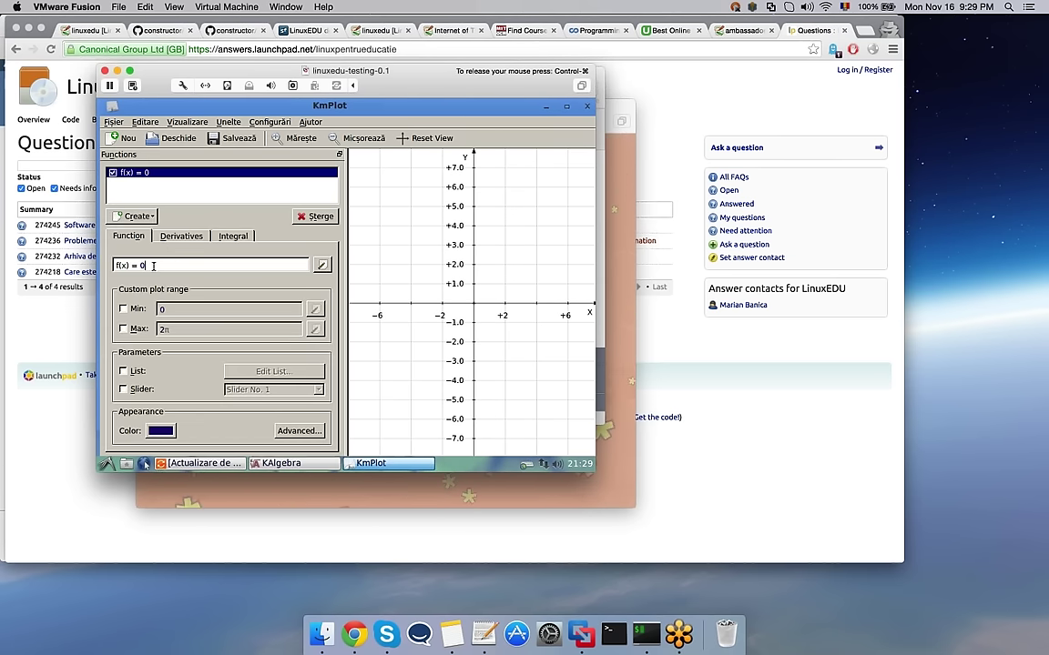
text((x))
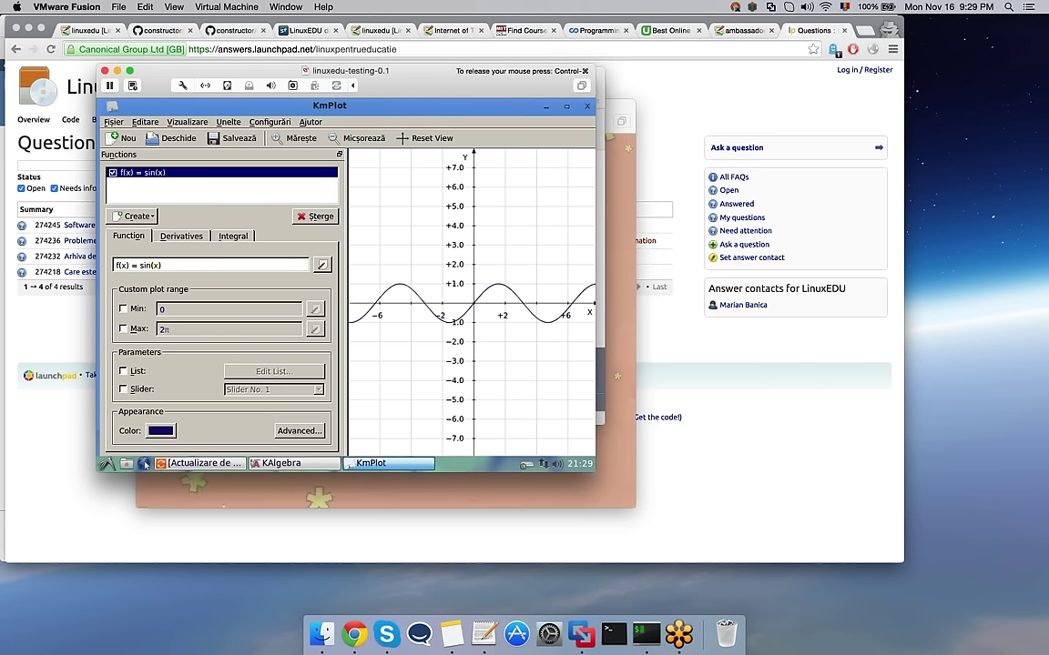
text(2)
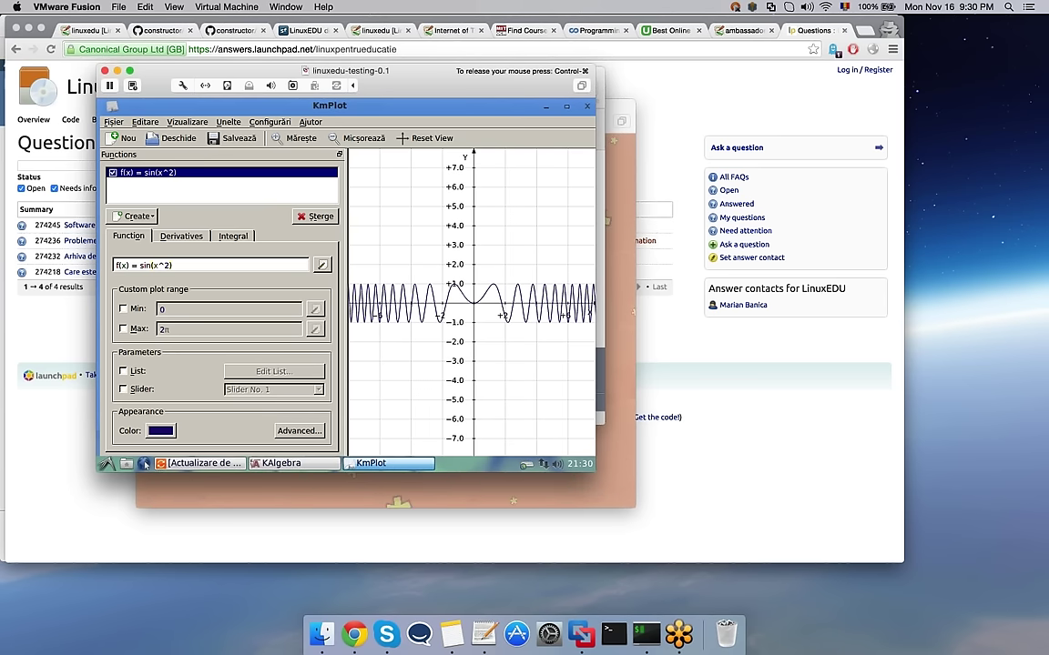
text(1/)
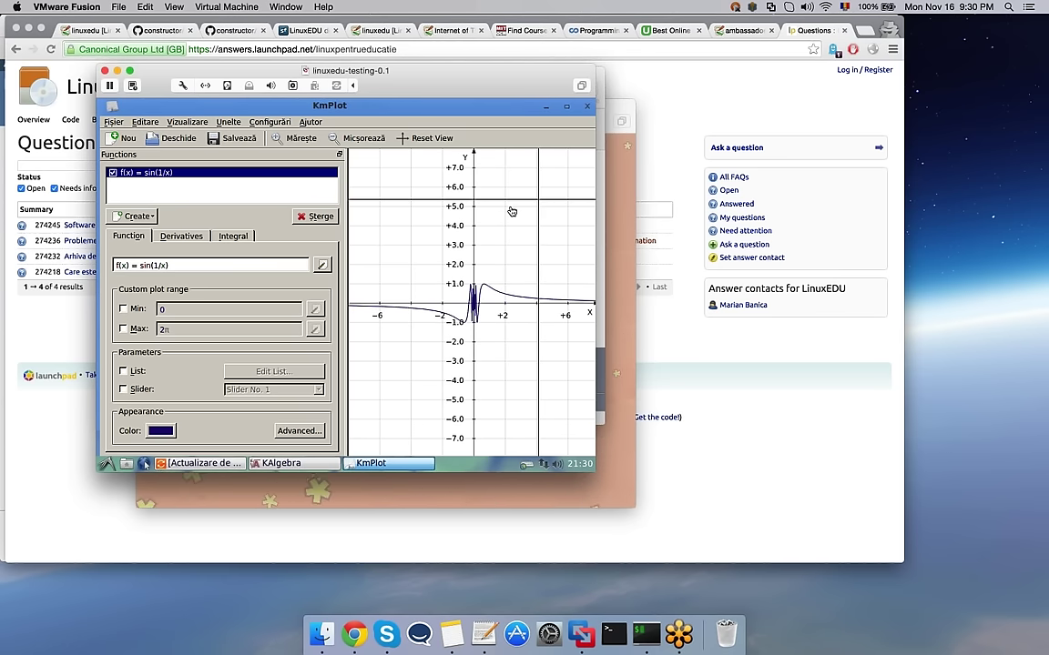
Step: Close KmPlot without saving (Elimină), then close KAlgebra
click(507, 111)
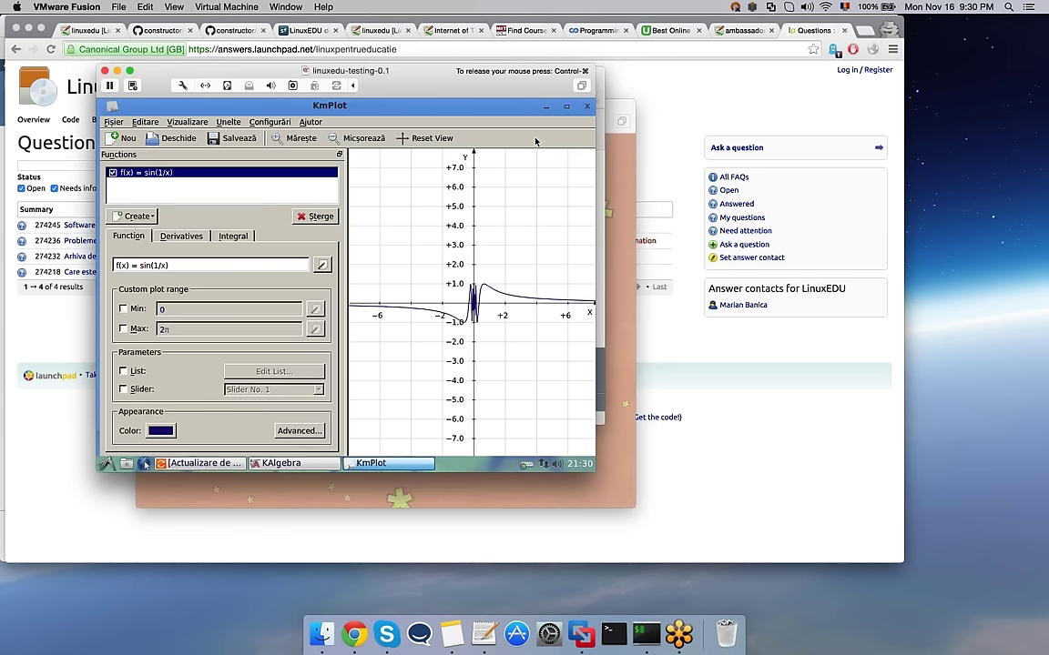
click(587, 107)
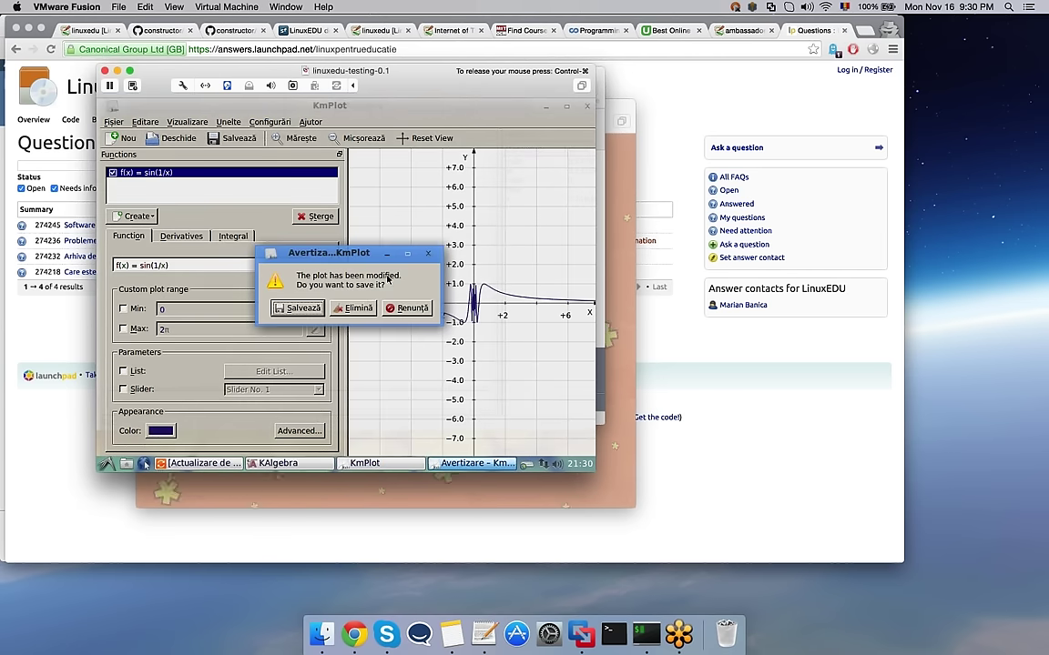
click(359, 309)
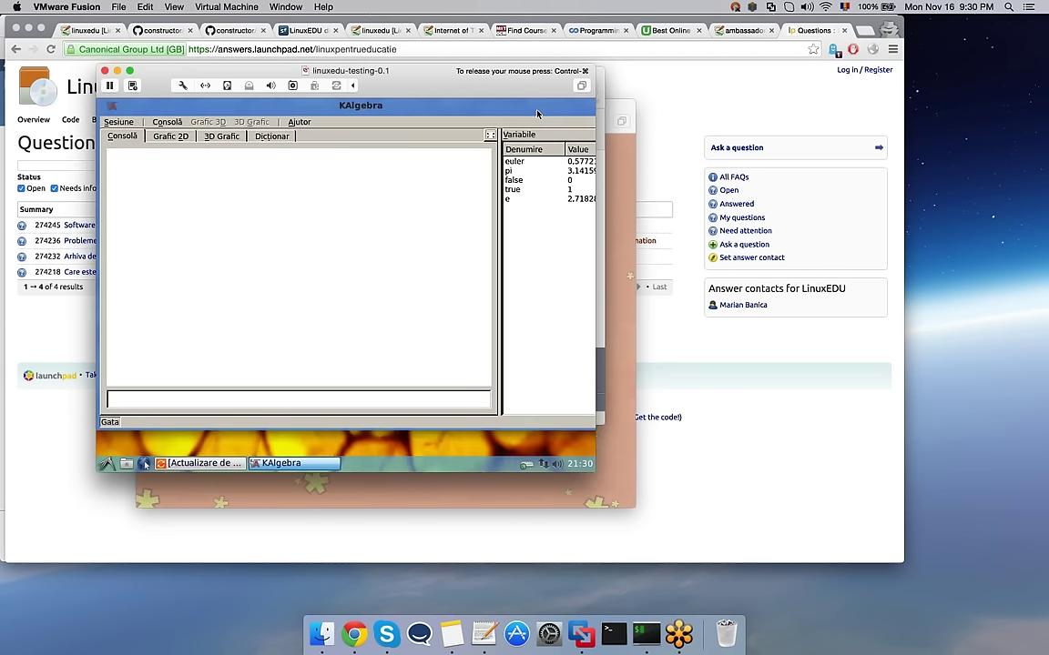
drag(482, 104, 477, 162)
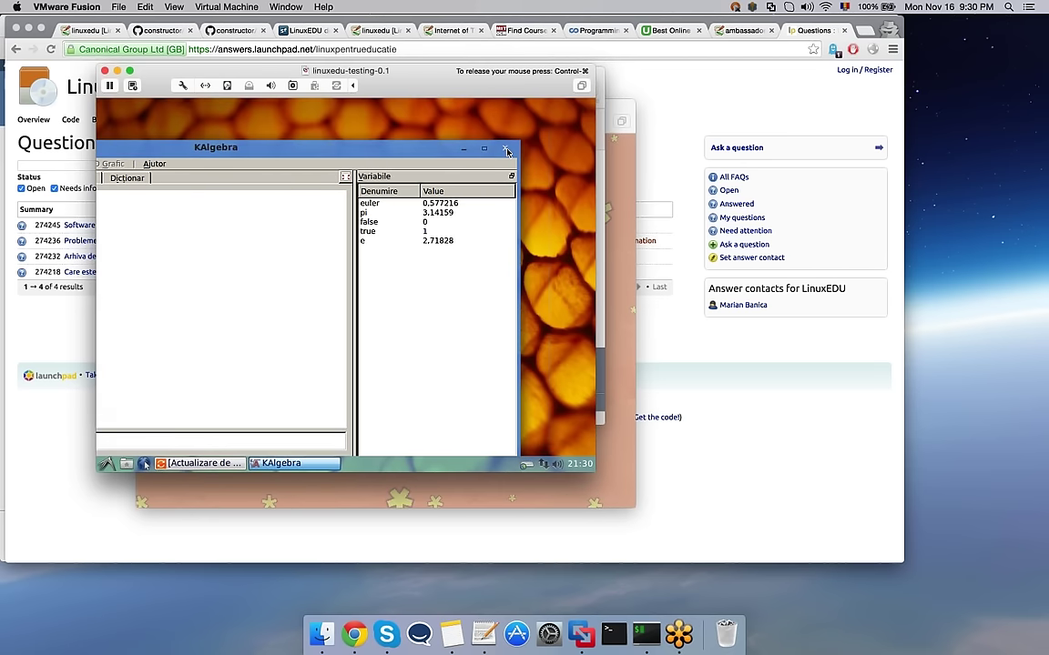
click(504, 149)
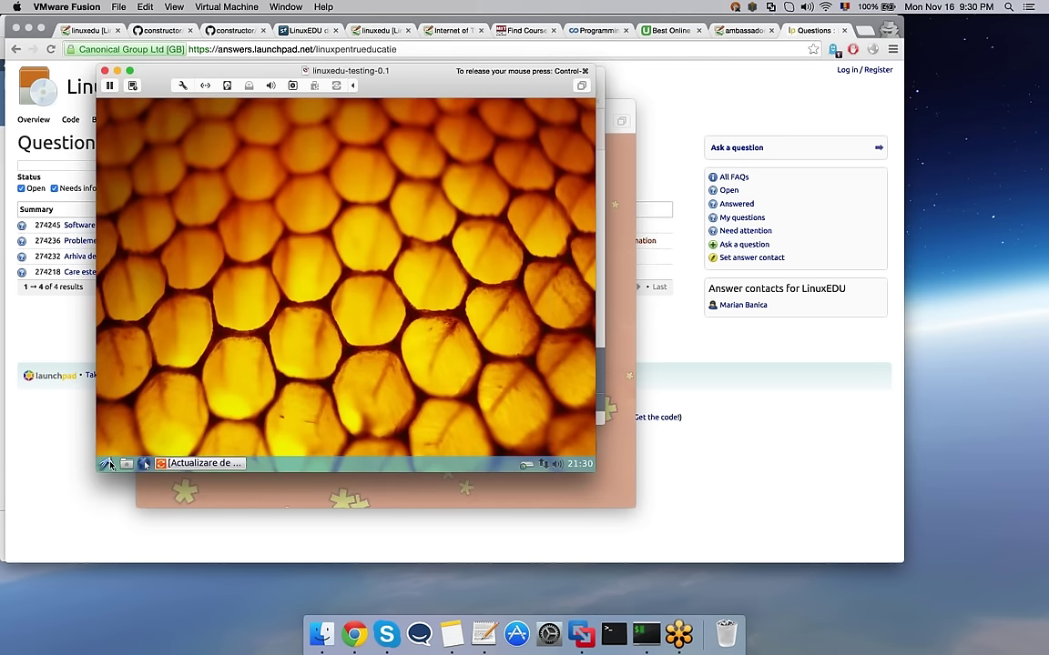
Step: Select Conexiune cu fir 1 in the tray's Editare conexiuni list, then return to Chrome's first tab
click(108, 462)
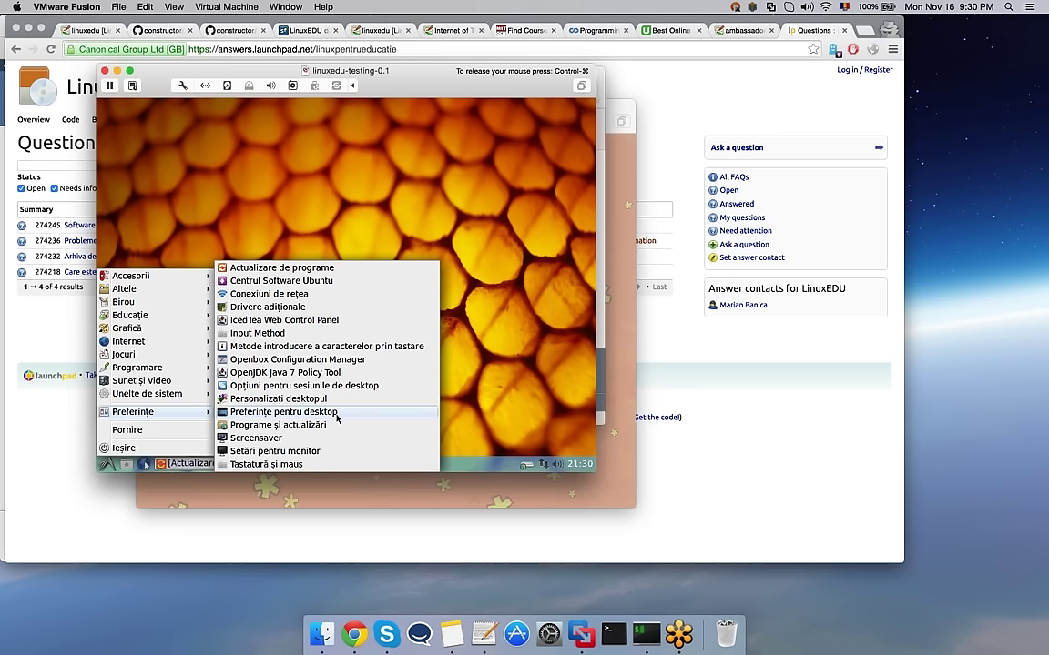
click(551, 310)
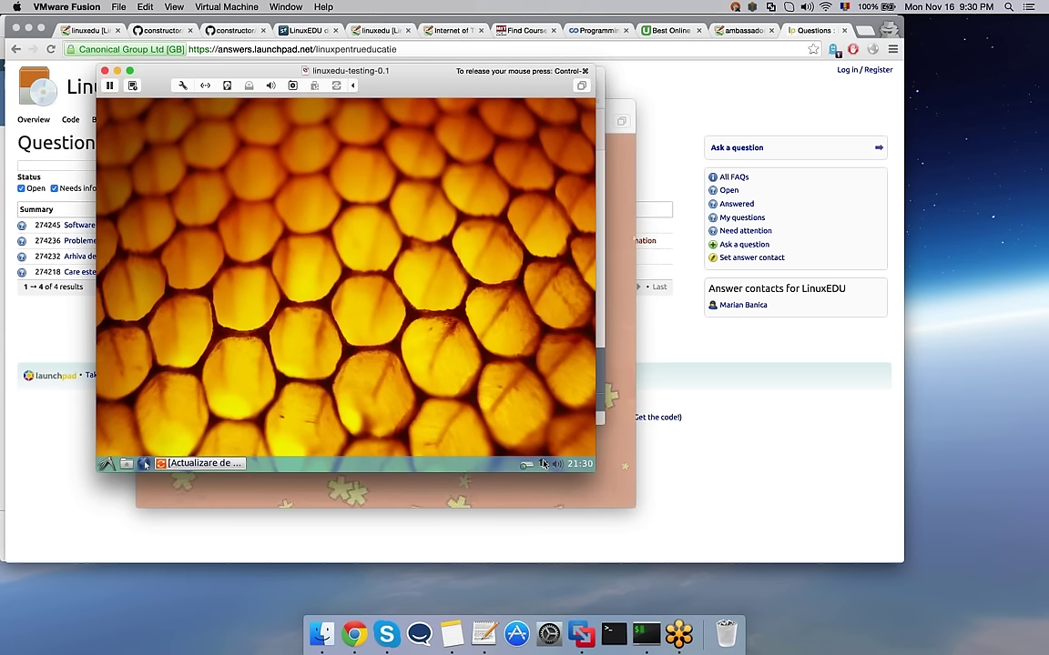
right_click(544, 465)
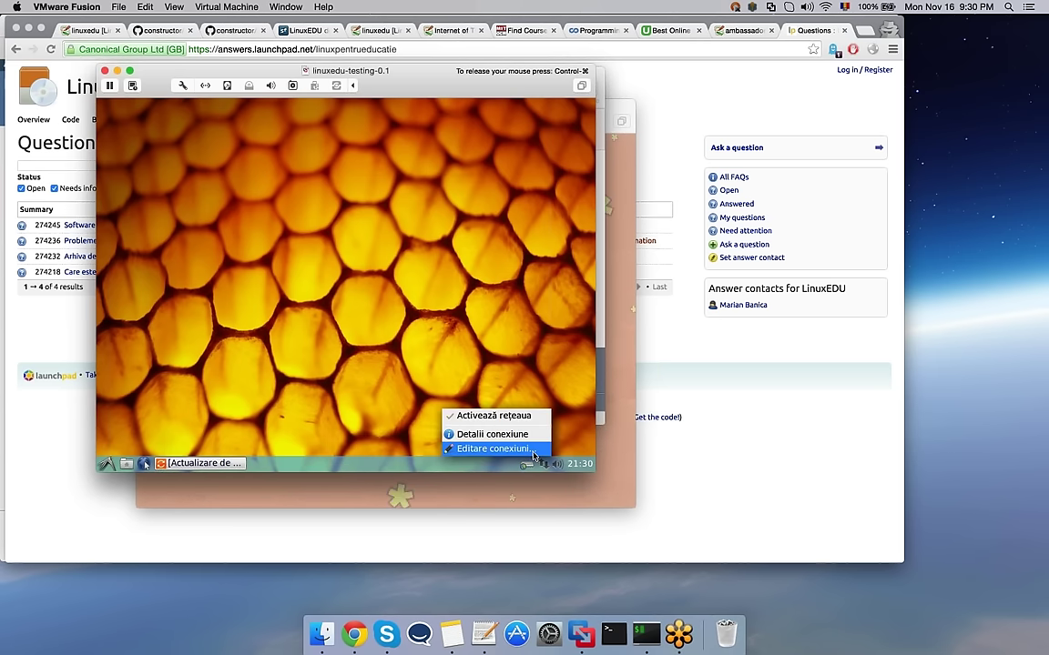
click(493, 449)
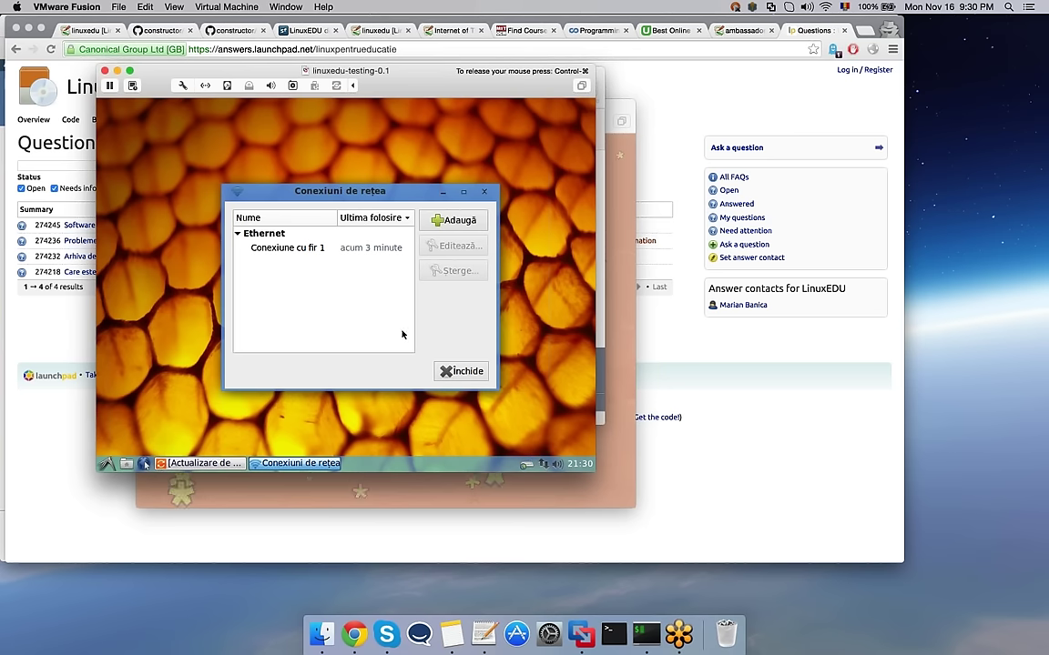
click(300, 247)
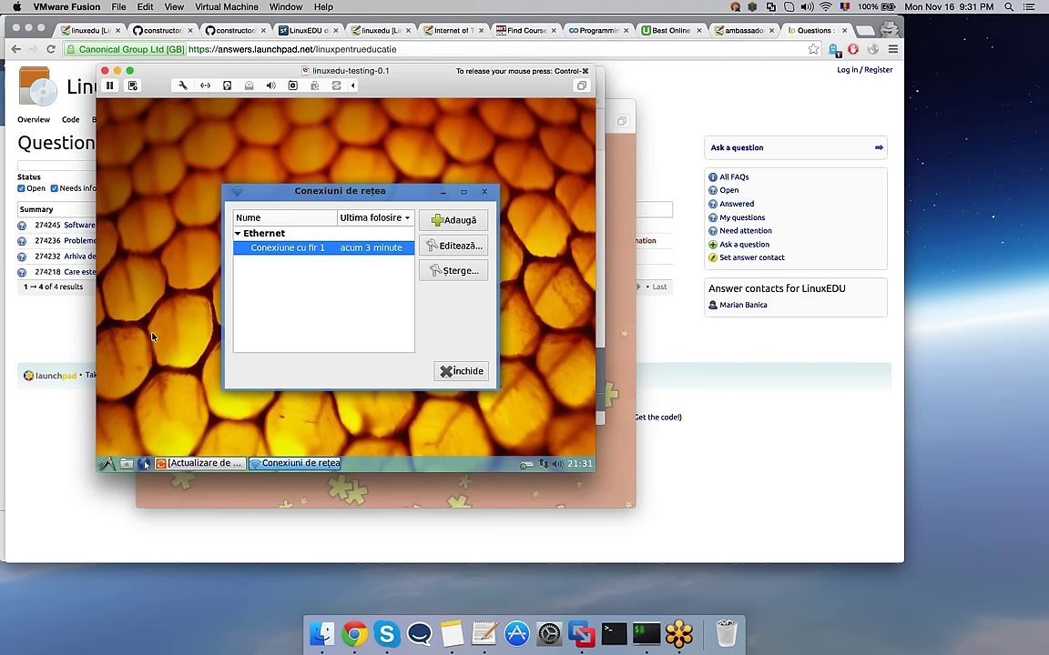
key(super+Tab)
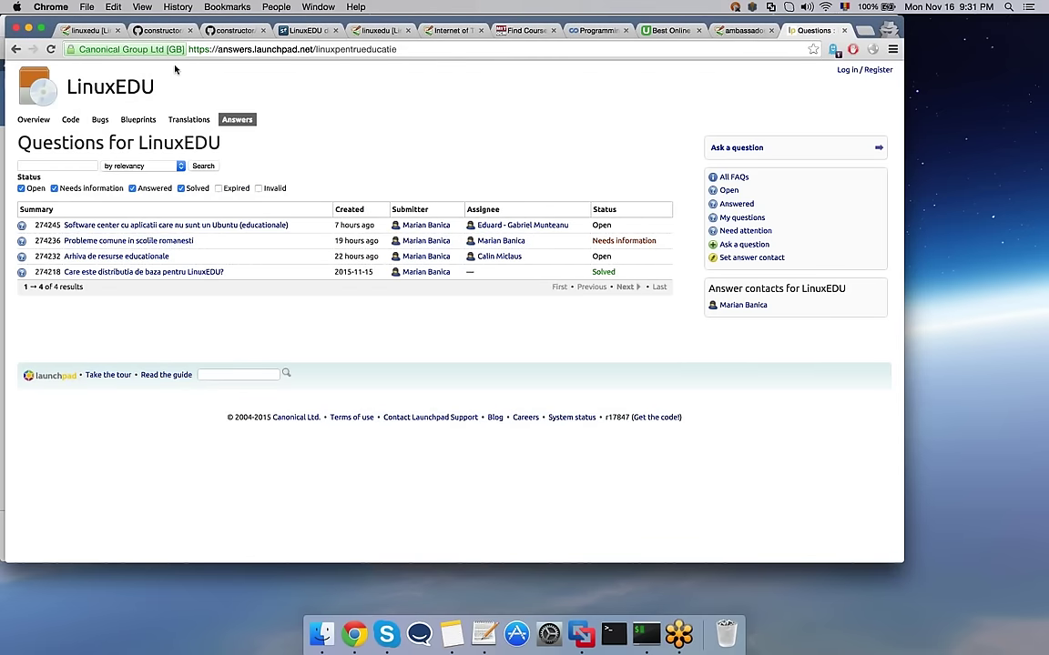
click(87, 30)
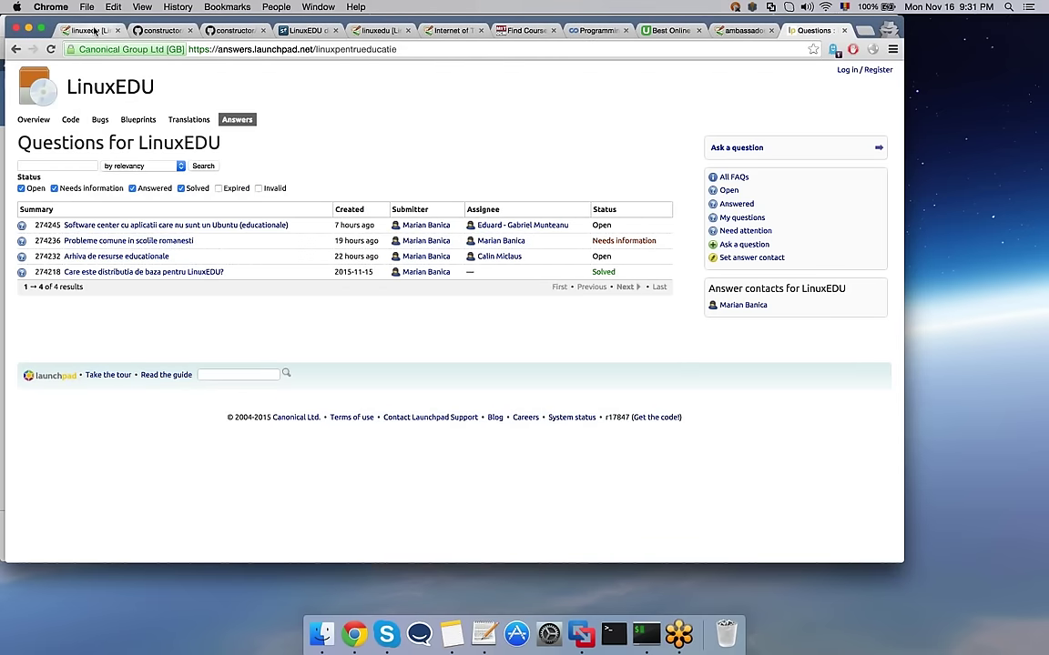